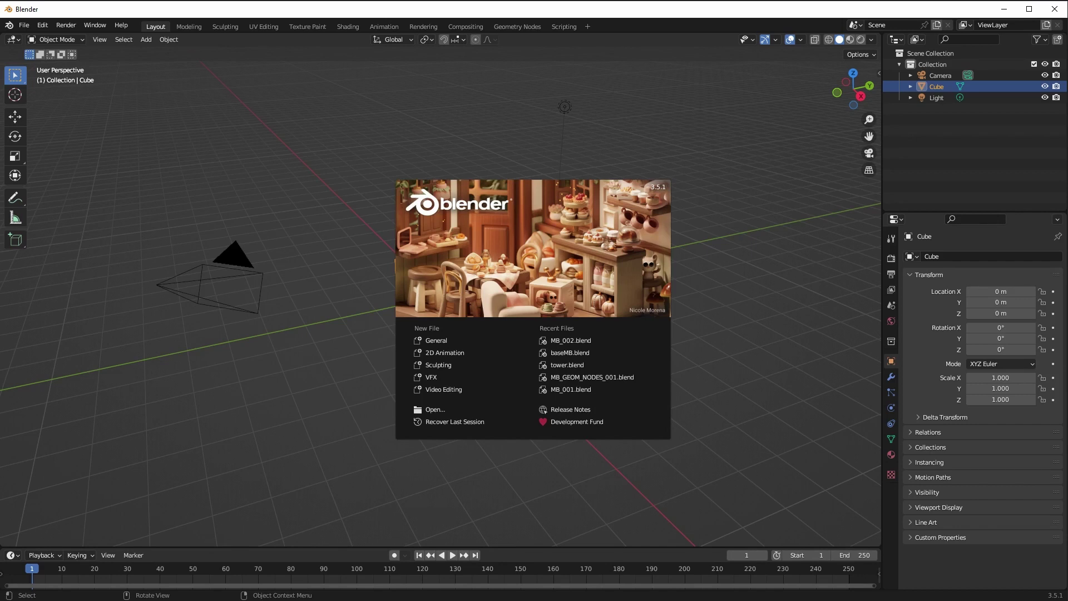
Switch to the browser and open the second artwork in the Hiding Places section of the artist's website
{"action": "key", "text": "alt+Tab"}
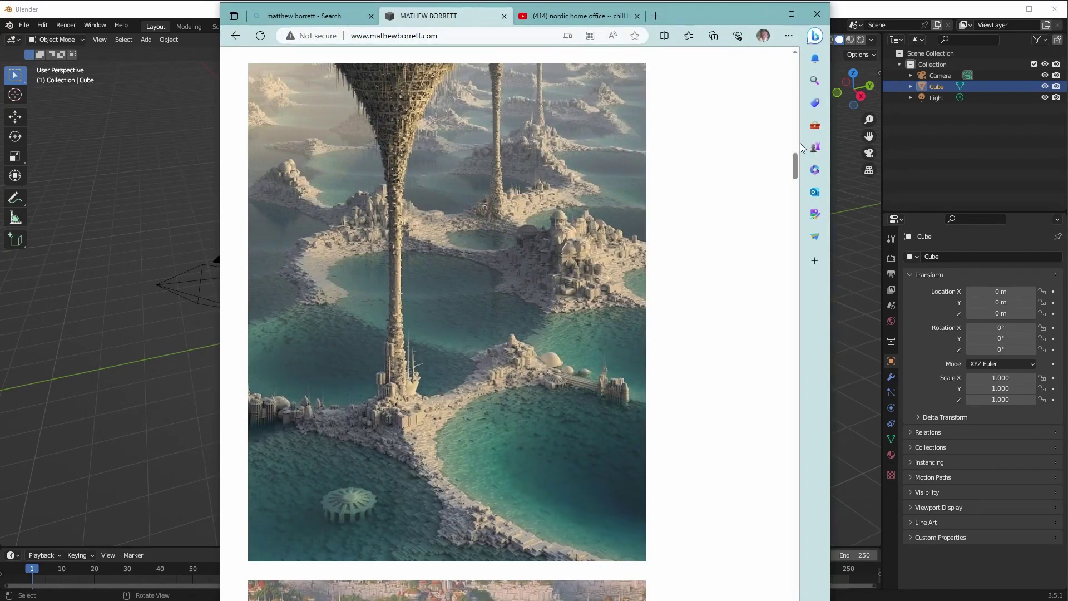
{"action": "key", "text": "Home"}
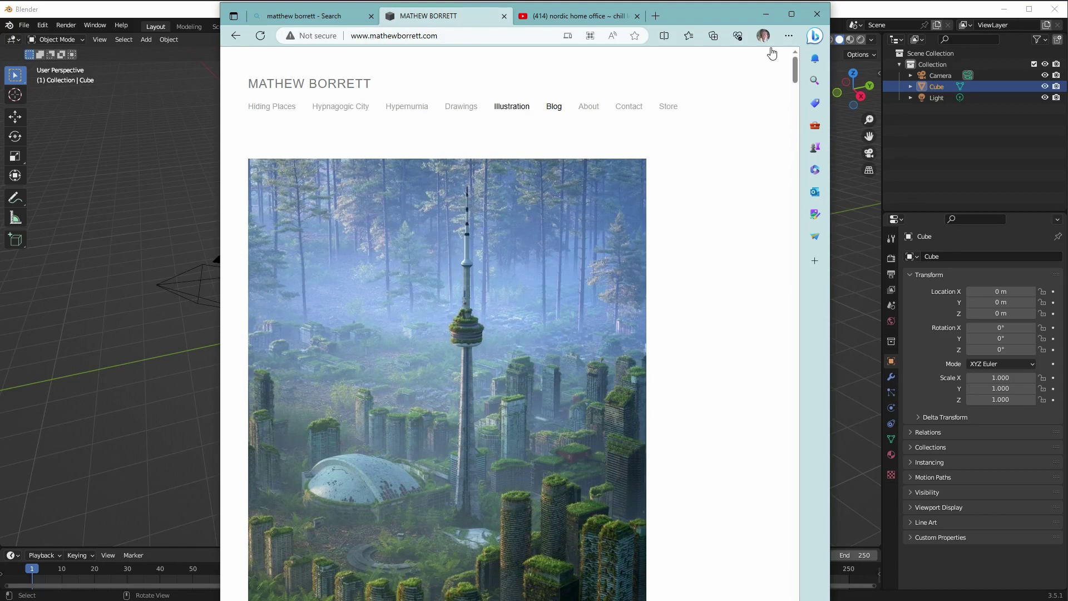
{"action": "left_click", "coordinate": [272, 107]}
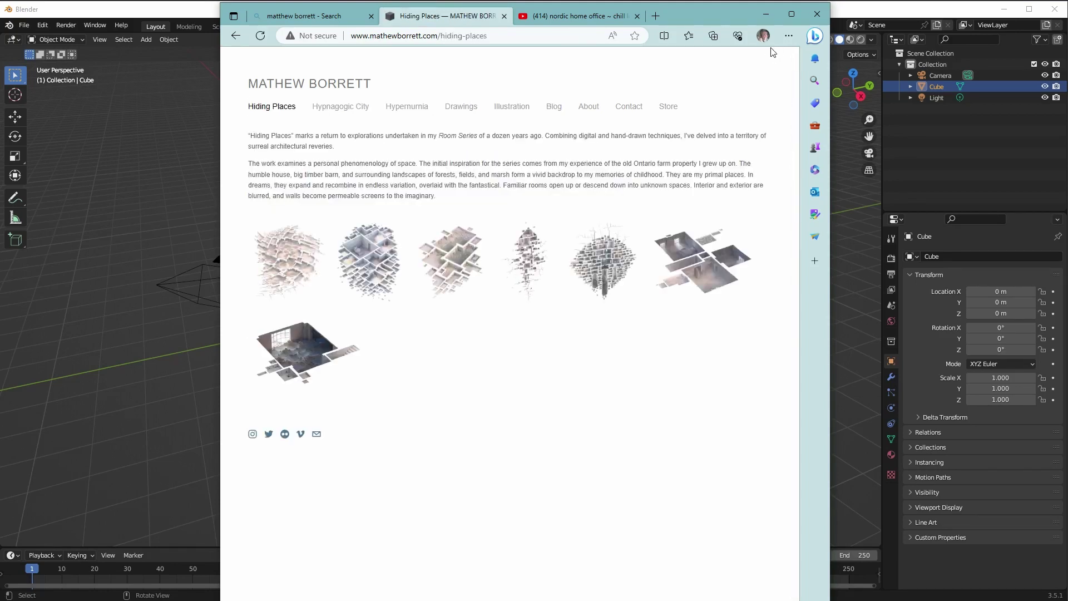
{"action": "left_click", "coordinate": [368, 262]}
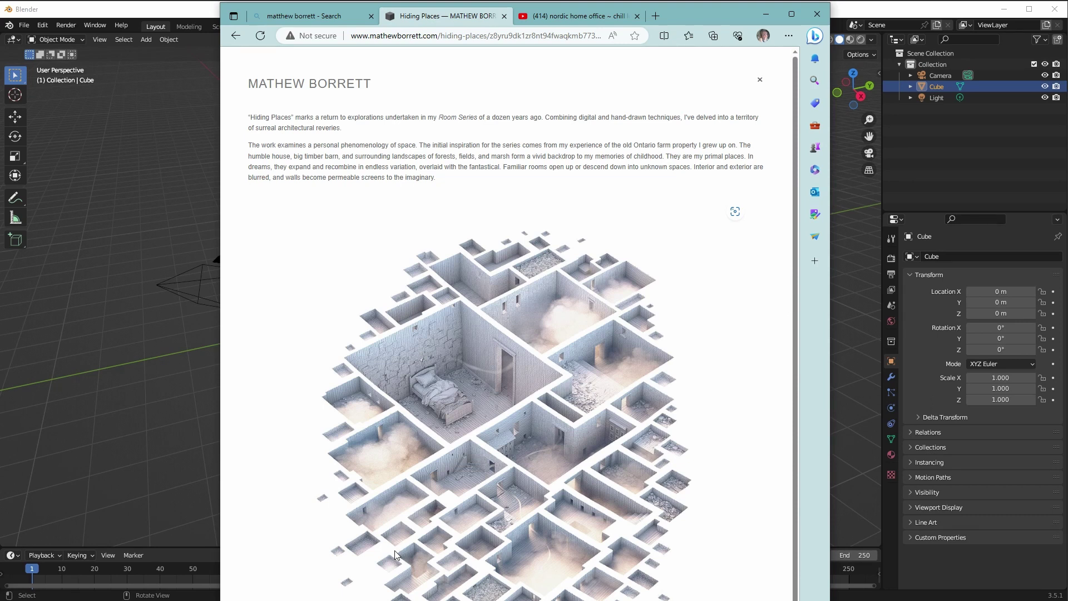
Return to the website's home page and examine the rendered landscapes and cities in the blog posts
{"action": "left_click", "coordinate": [241, 44]}
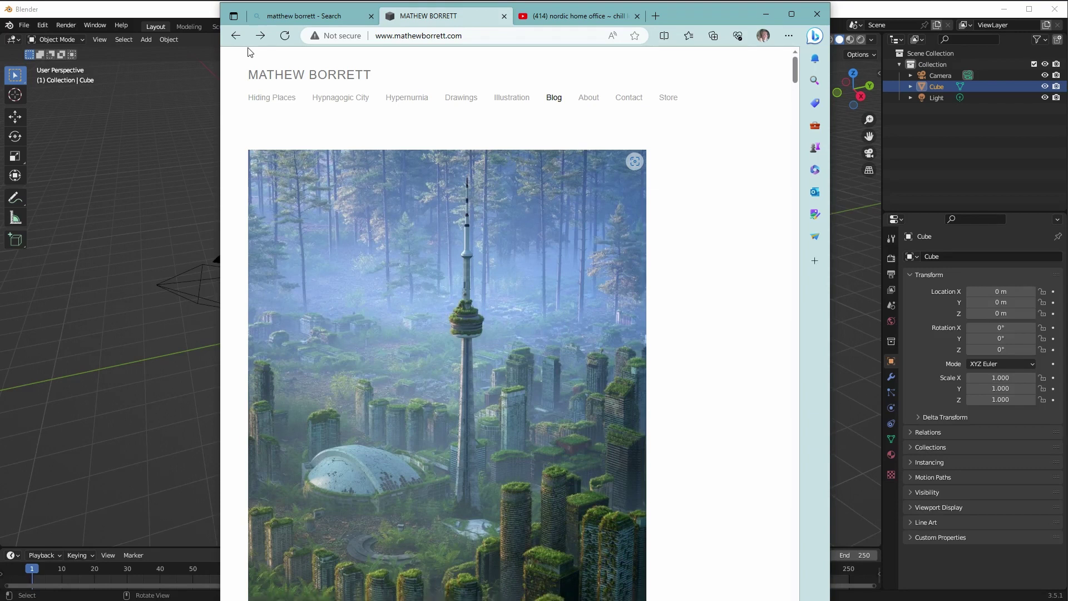
{"action": "scroll", "coordinate": [250, 53], "scroll_direction": "down", "scroll_amount": 5}
{"action": "scroll", "coordinate": [249, 52], "scroll_direction": "down", "scroll_amount": 2}
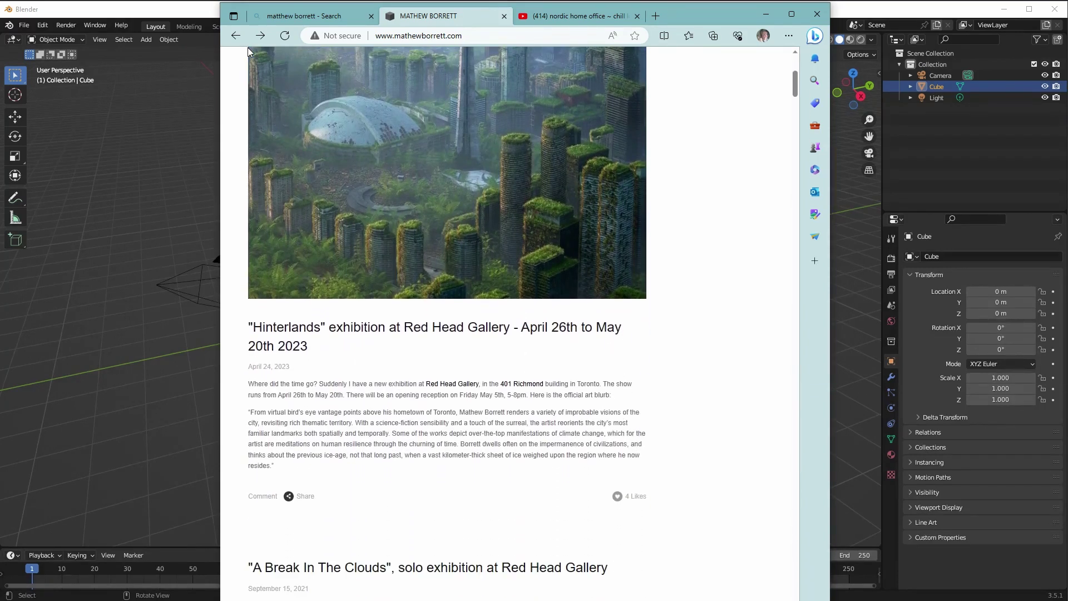
{"action": "scroll", "coordinate": [249, 52], "scroll_direction": "down", "scroll_amount": 3}
{"action": "scroll", "coordinate": [249, 52], "scroll_direction": "down", "scroll_amount": 3}
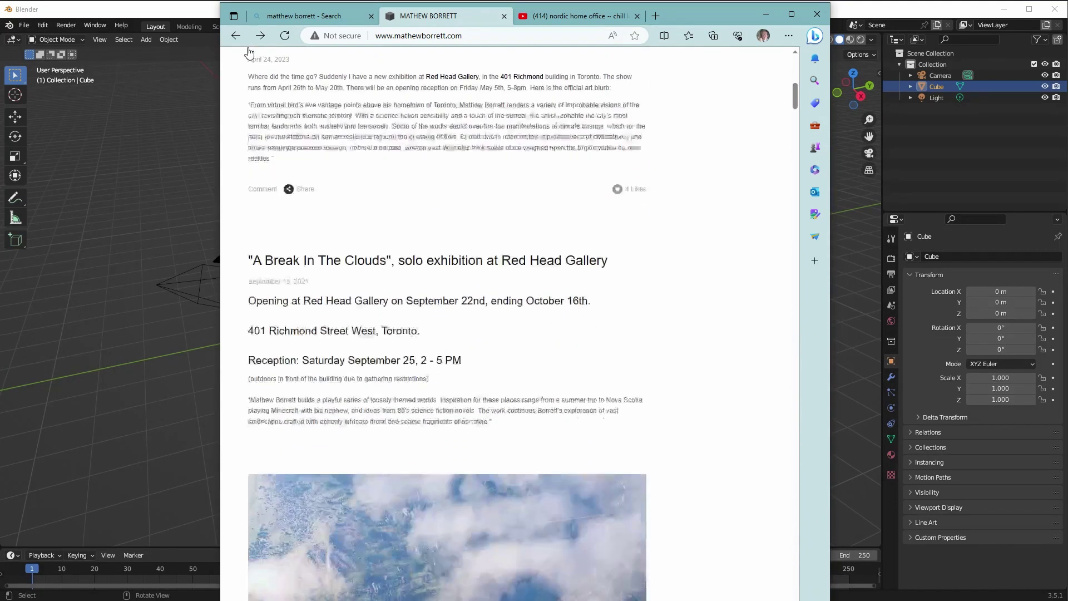
{"action": "scroll", "coordinate": [249, 52], "scroll_direction": "down", "scroll_amount": 2}
{"action": "scroll", "coordinate": [248, 52], "scroll_direction": "down", "scroll_amount": 2}
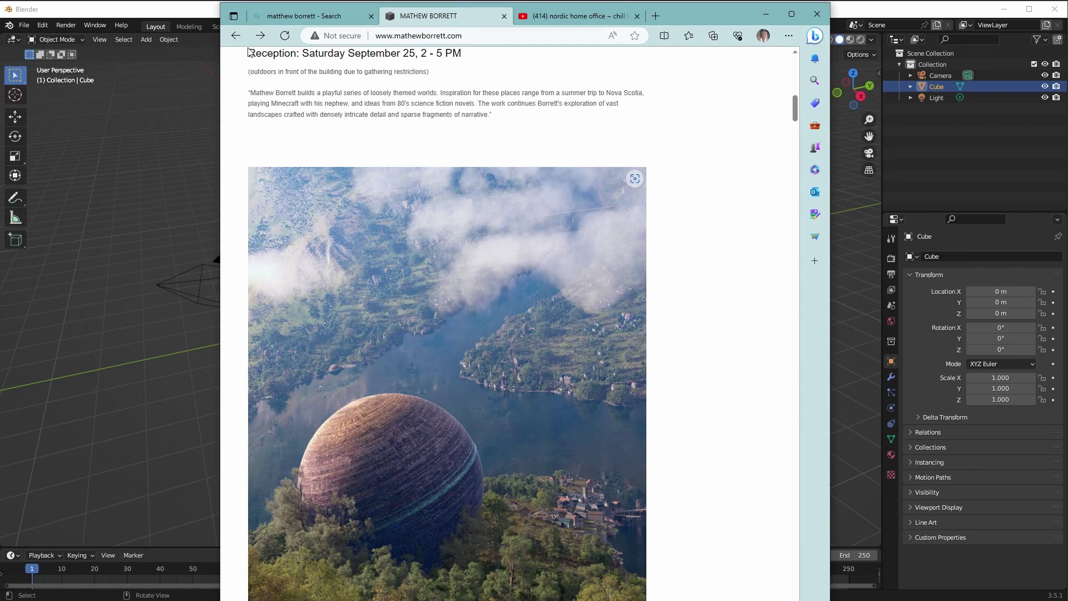
{"action": "scroll", "coordinate": [248, 52], "scroll_direction": "down", "scroll_amount": 7}
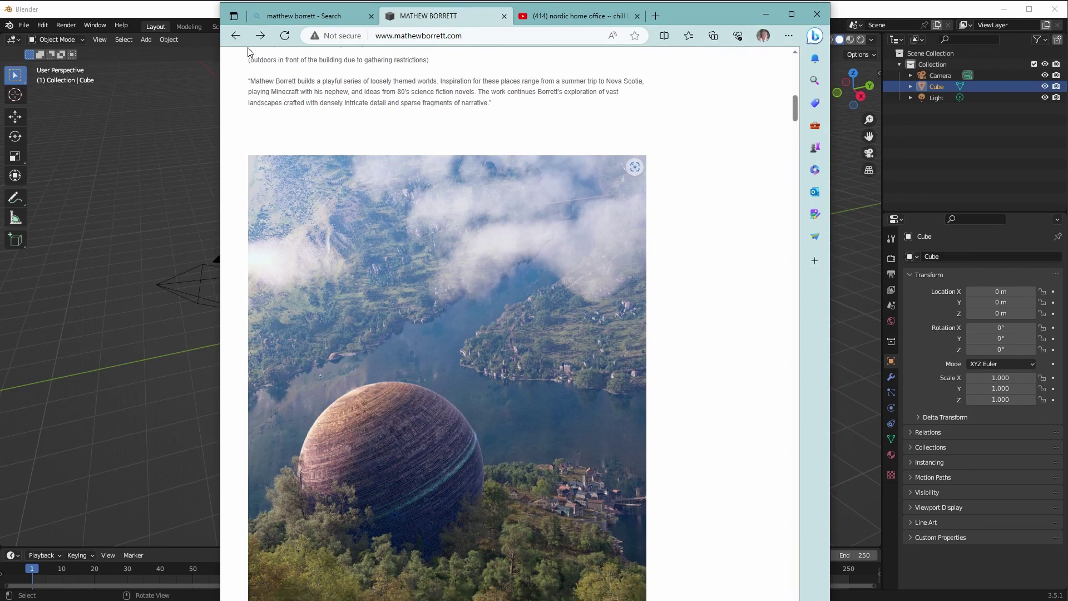
{"action": "scroll", "coordinate": [248, 53], "scroll_direction": "down", "scroll_amount": 5}
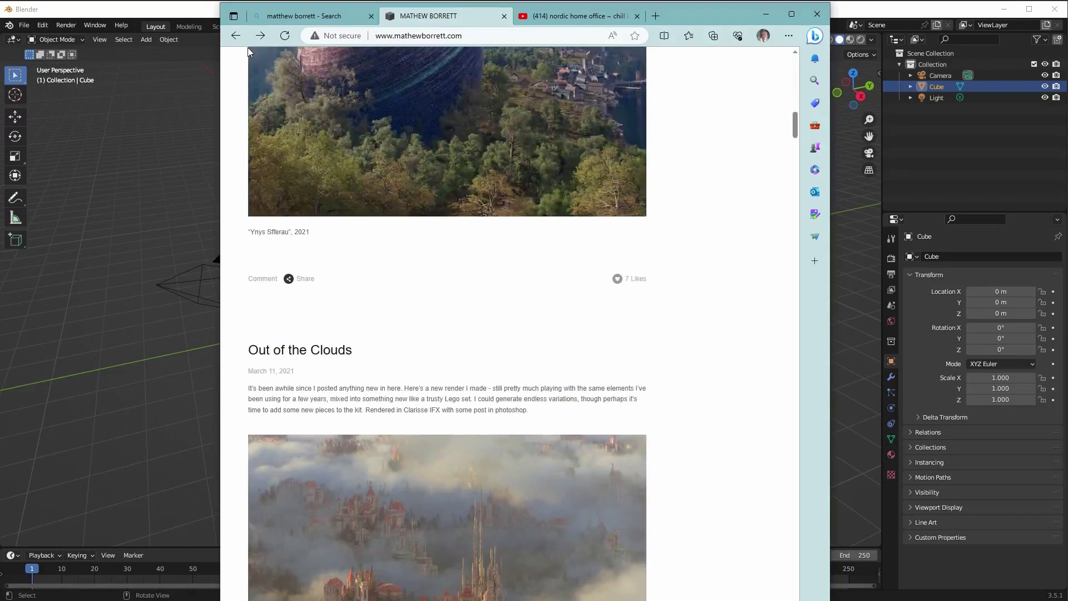
{"action": "scroll", "coordinate": [249, 53], "scroll_direction": "down", "scroll_amount": 2}
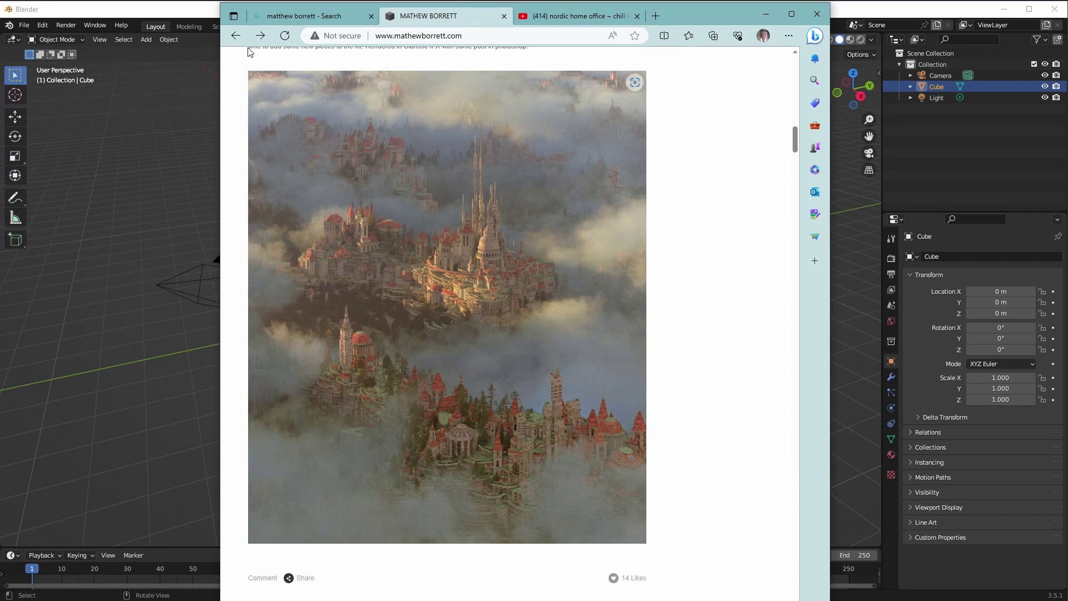
{"action": "scroll", "coordinate": [248, 52], "scroll_direction": "down", "scroll_amount": 10}
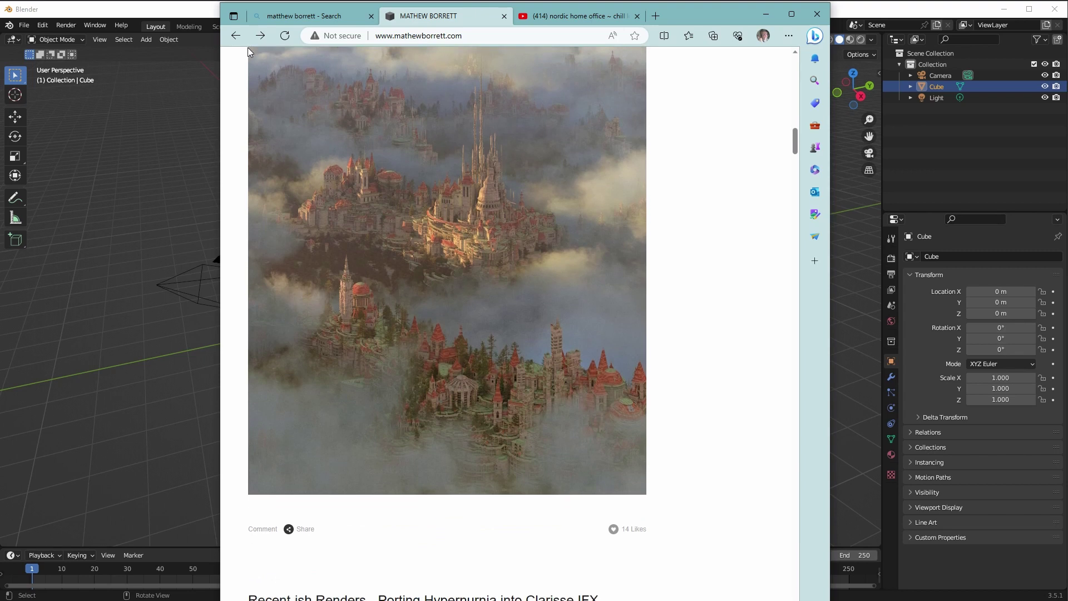
{"action": "scroll", "coordinate": [248, 52], "scroll_direction": "down", "scroll_amount": 1}
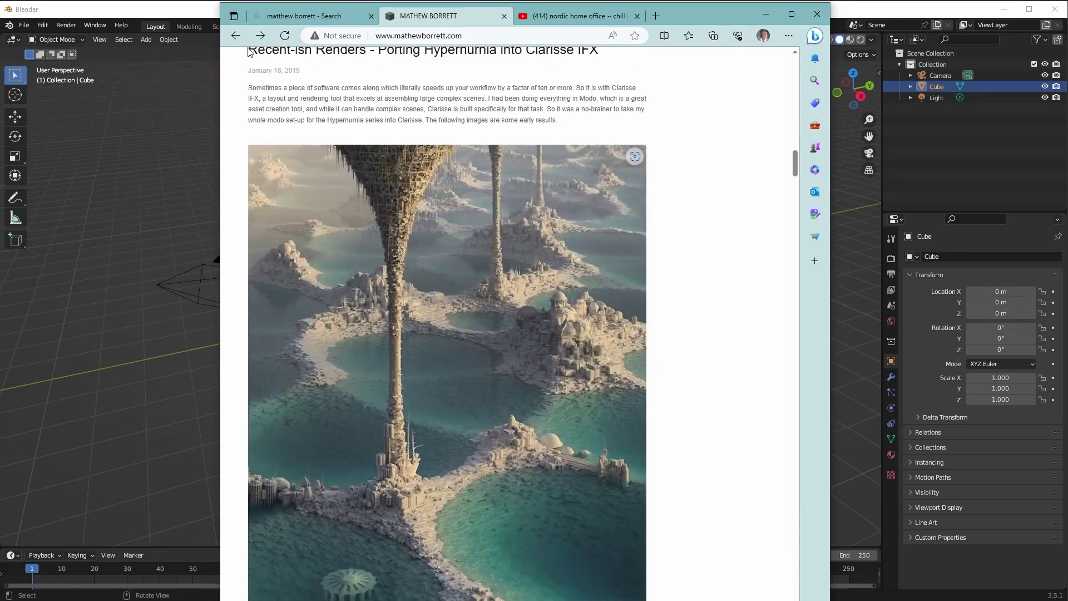
{"action": "scroll", "coordinate": [248, 51], "scroll_direction": "down", "scroll_amount": 1}
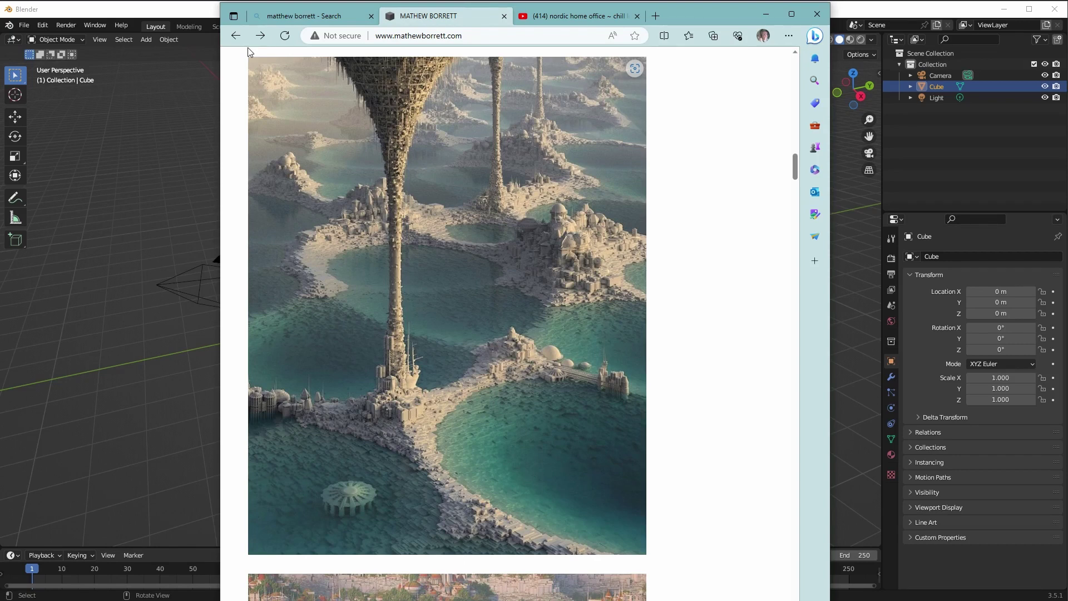
Switch back to Blender and create a new geometry node tree for the default cube in the Geometry Nodes workspace
{"action": "left_click", "coordinate": [766, 14]}
{"action": "left_click", "coordinate": [362, 255]}
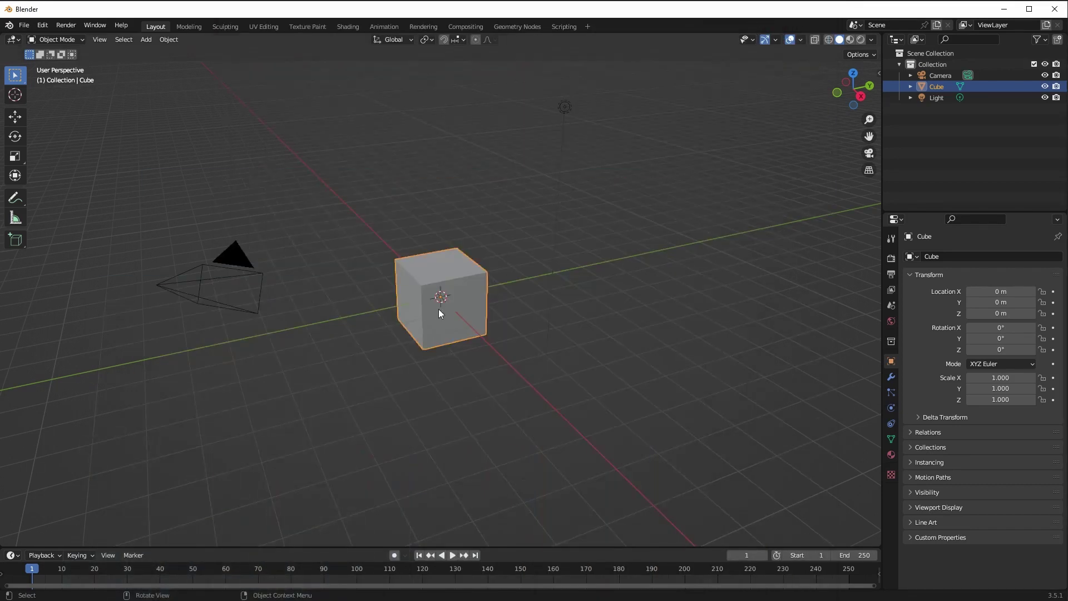
{"action": "left_click", "coordinate": [510, 26]}
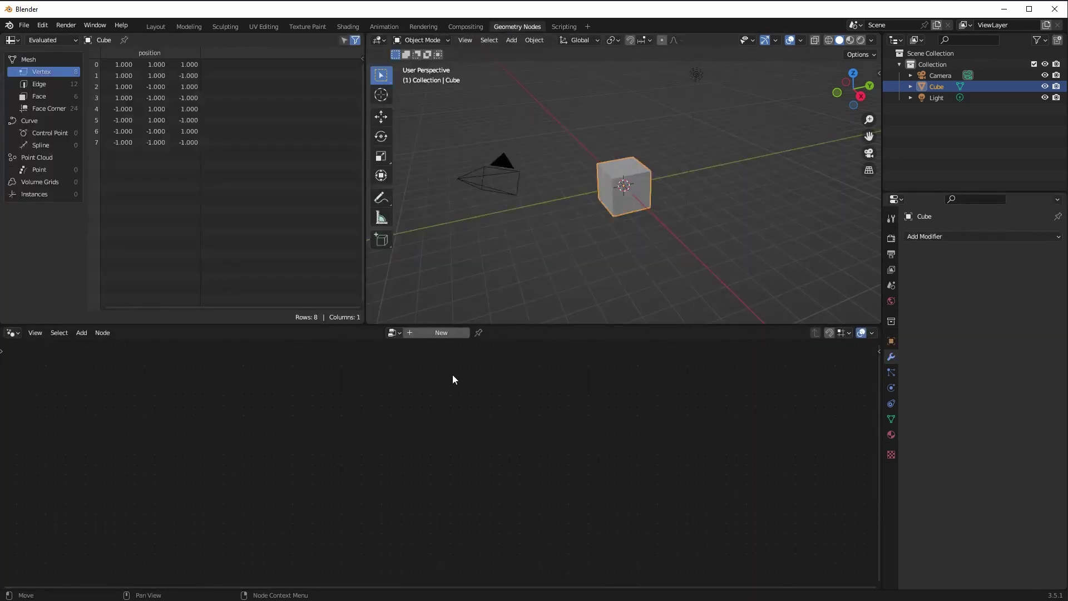
{"action": "left_click", "coordinate": [423, 333]}
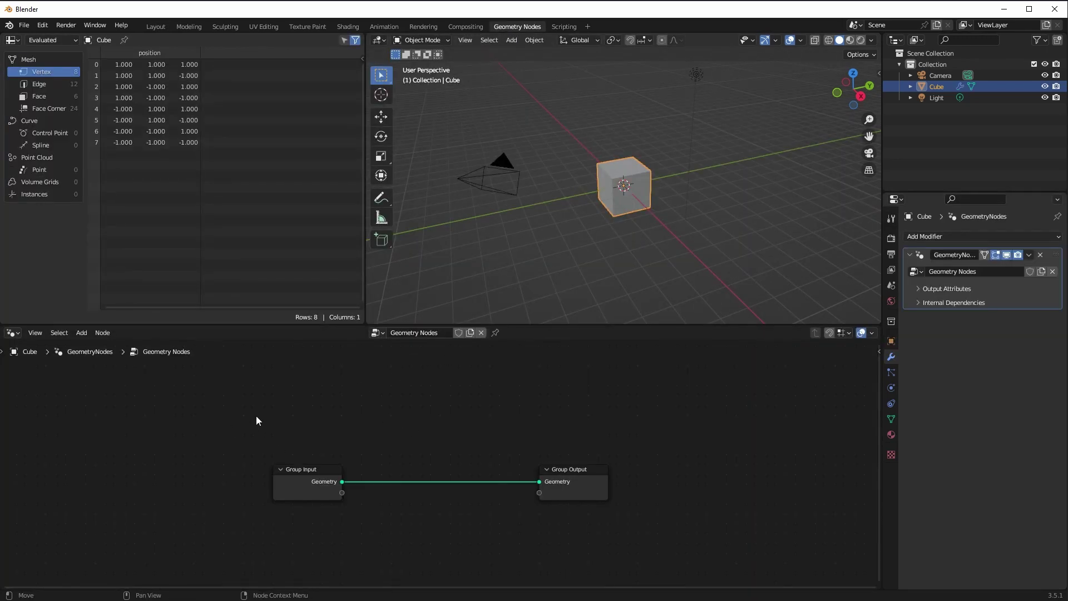
Add a Grid mesh primitive node above the Group Input node in the node tree
{"action": "left_click", "coordinate": [82, 332]}
{"action": "right_click", "coordinate": [124, 468]}
{"action": "mouse_move", "coordinate": [133, 467]}
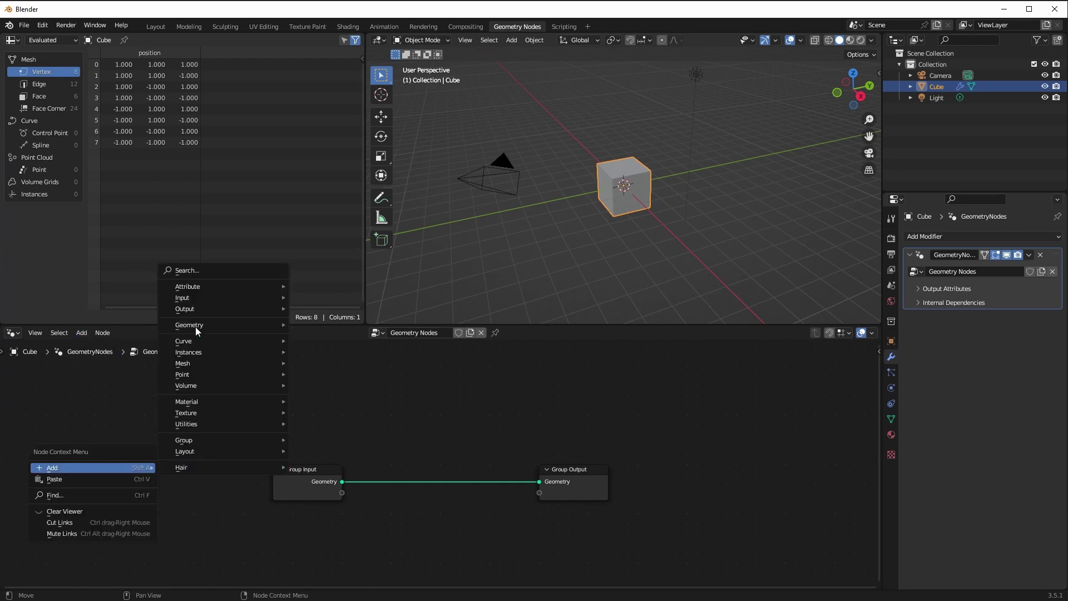
{"action": "mouse_move", "coordinate": [175, 468]}
{"action": "mouse_move", "coordinate": [192, 362]}
{"action": "mouse_move", "coordinate": [406, 415]}
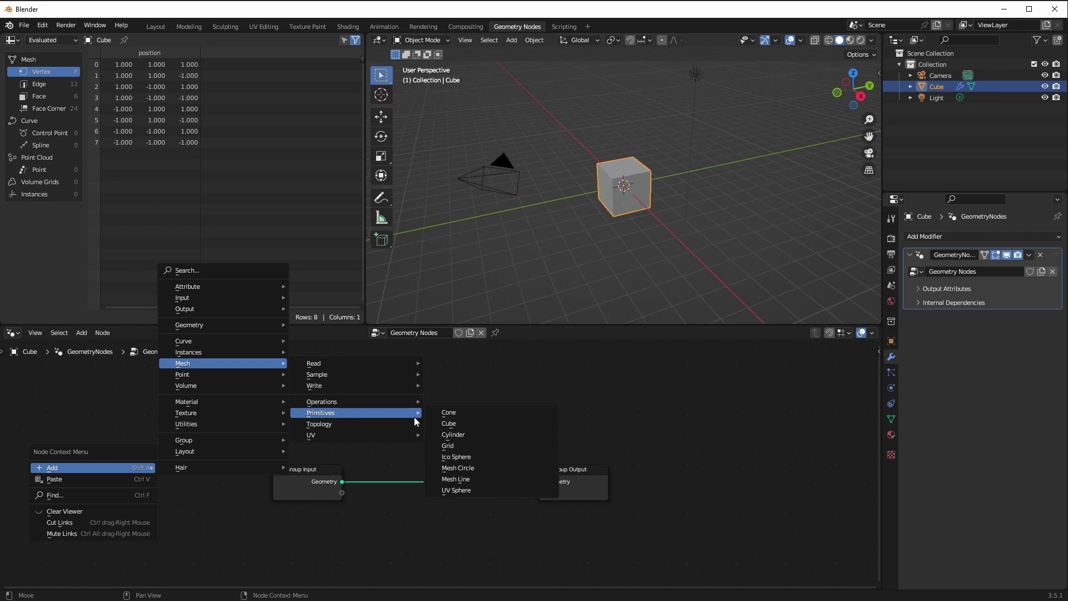
{"action": "left_click", "coordinate": [448, 445]}
{"action": "left_click", "coordinate": [248, 439]}
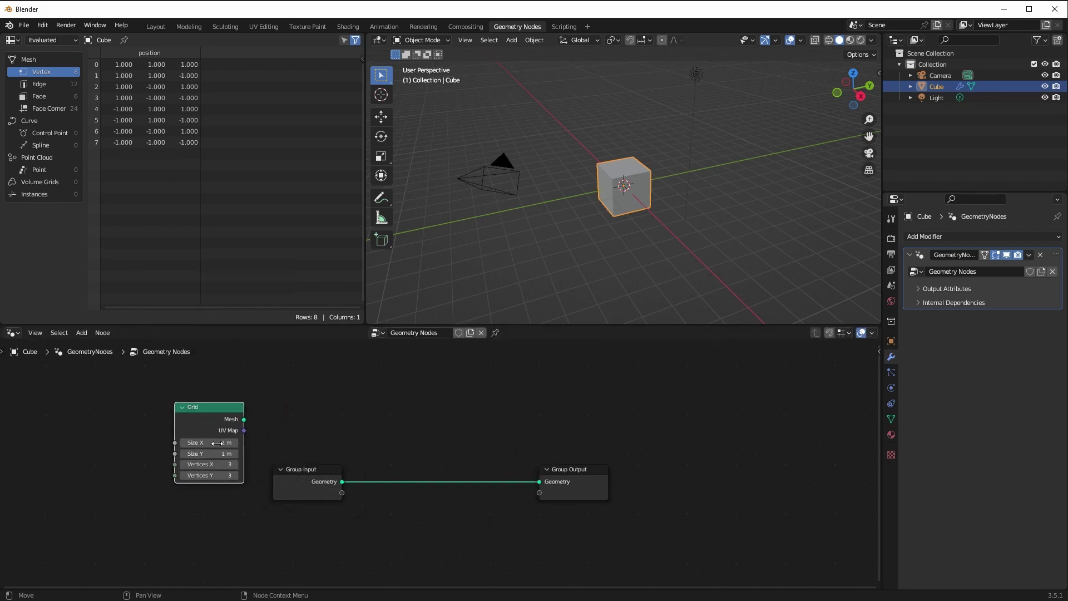
Connect the Grid's Mesh output to the Group Output's Geometry input and rearrange the nodes, moving Group Input out of the way
{"action": "left_click_drag", "start_coordinate": [244, 418], "coordinate": [539, 481]}
{"action": "left_click", "coordinate": [311, 477]}
{"action": "left_click_drag", "start_coordinate": [310, 472], "coordinate": [65, 406]}
{"action": "left_click", "coordinate": [183, 407]}
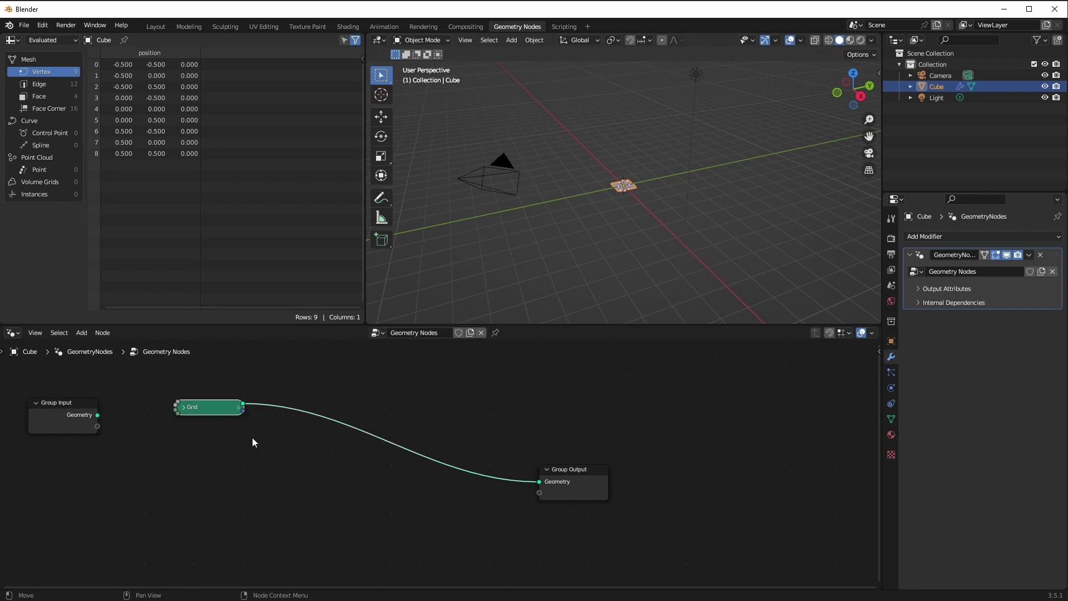
{"action": "left_click", "coordinate": [183, 407]}
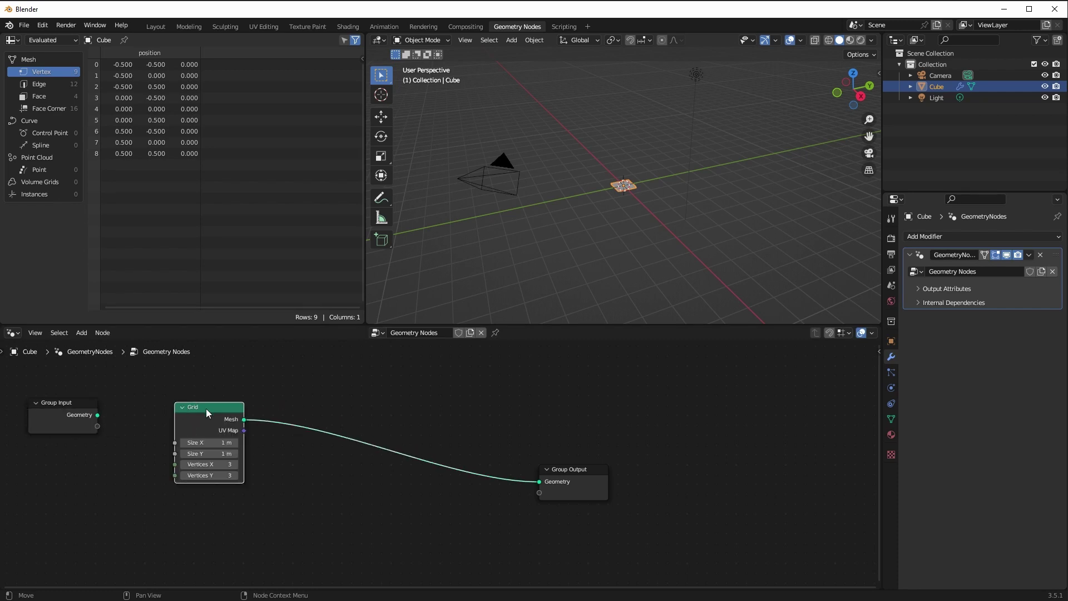
{"action": "left_click_drag", "start_coordinate": [206, 409], "coordinate": [299, 452]}
{"action": "left_click_drag", "start_coordinate": [564, 470], "coordinate": [658, 444]}
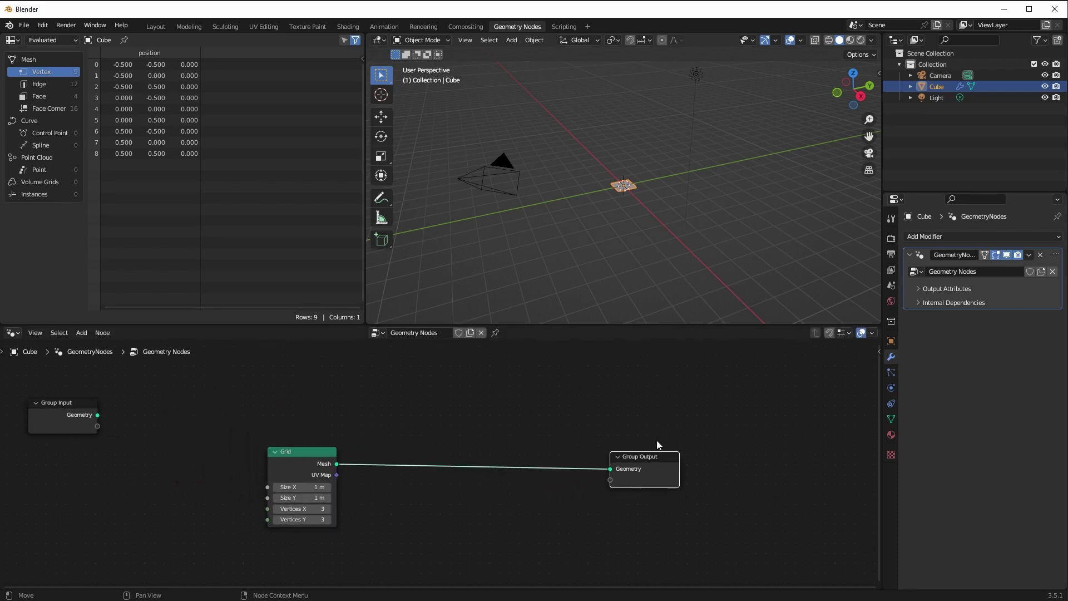
{"action": "left_click_drag", "start_coordinate": [279, 456], "coordinate": [277, 457]}
Set the Grid node's Size X and Size Y to 30 m and its Vertices X and Vertices Y to 30
{"action": "left_click", "coordinate": [296, 488]}
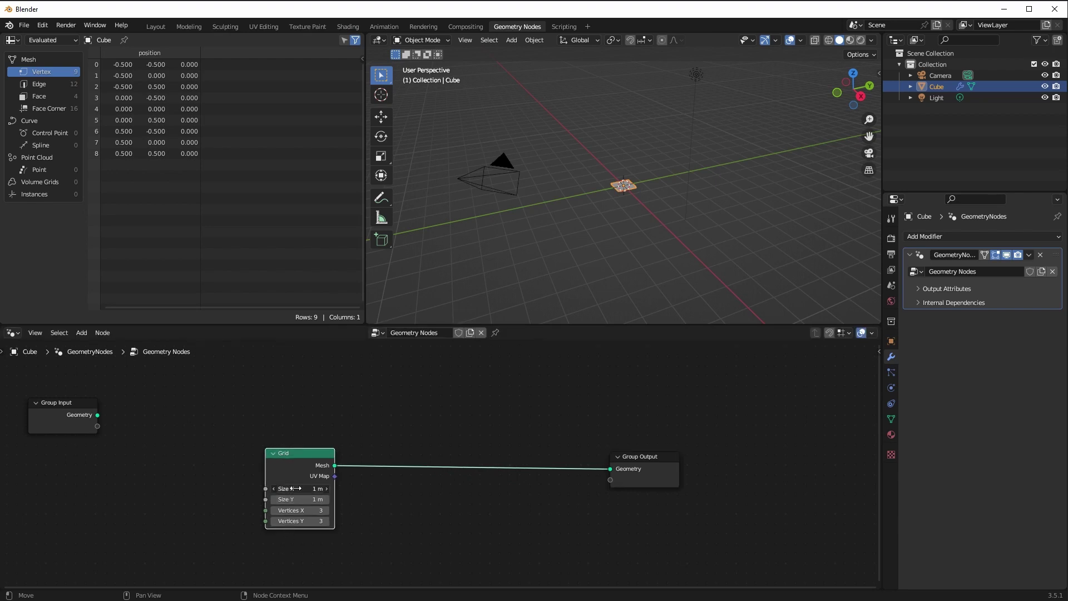
{"action": "type", "text": "30"}
{"action": "key", "text": "Tab"}
{"action": "type", "text": "30"}
{"action": "key", "text": "Tab"}
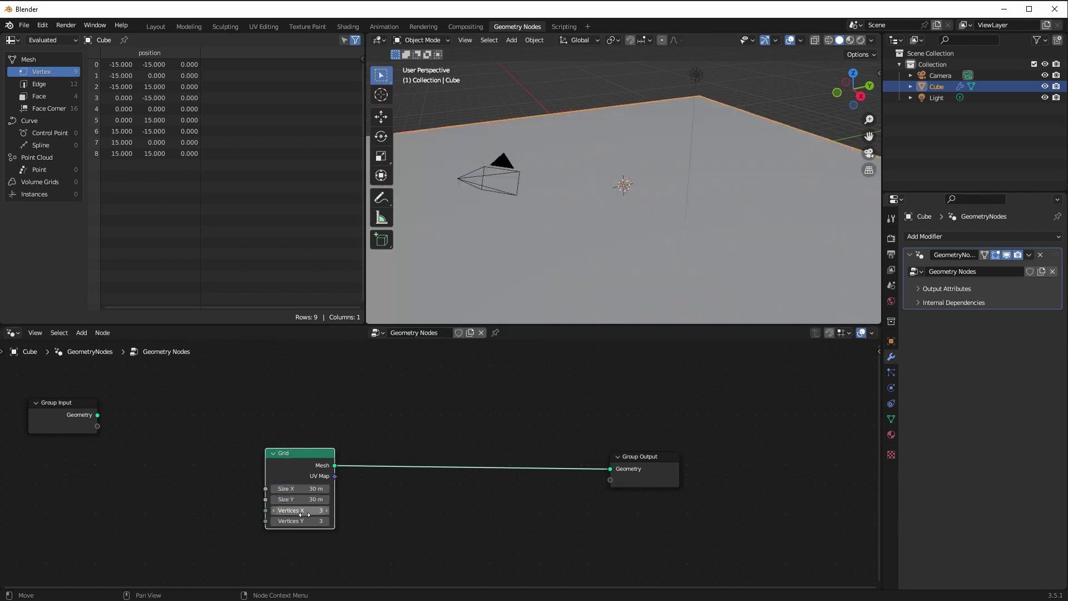
{"action": "type", "text": "30"}
{"action": "key", "text": "Tab"}
{"action": "type", "text": "30"}
{"action": "key", "text": "Return"}
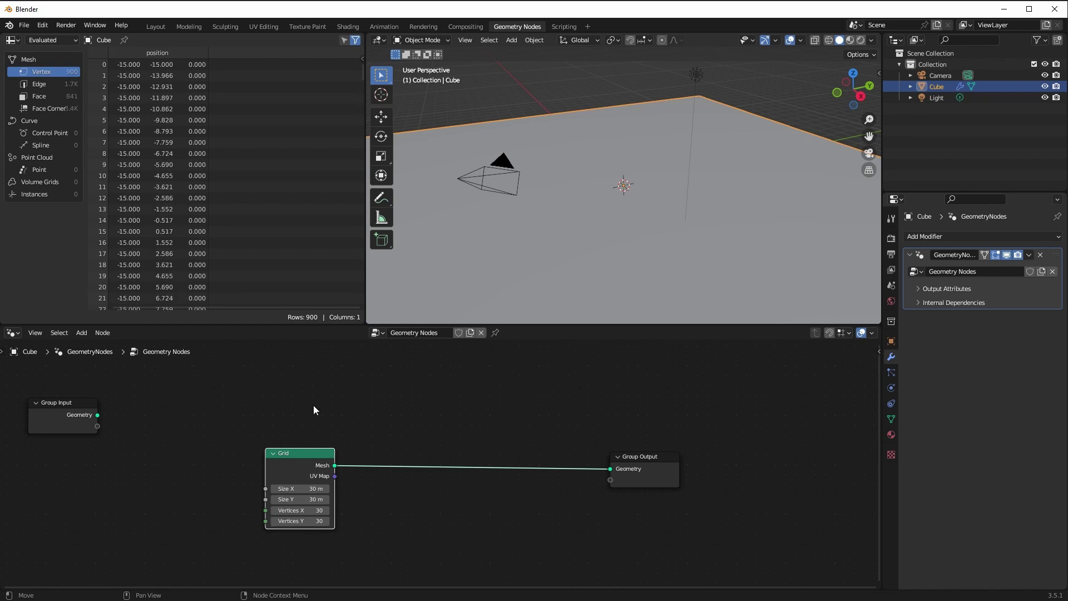
Display the wireframe overlay in the 3D viewport and bring the whole grid into view
{"action": "left_click", "coordinate": [801, 41]}
{"action": "left_click", "coordinate": [732, 230]}
{"action": "scroll", "coordinate": [464, 289], "scroll_direction": "down", "scroll_amount": 2}
{"action": "middle_click_drag", "start_coordinate": [464, 291], "coordinate": [506, 247]}
Insert a Set Position node on the link between the Grid and Group Output nodes
{"action": "left_click_drag", "start_coordinate": [296, 451], "coordinate": [229, 454]}
{"action": "left_click_drag", "start_coordinate": [631, 459], "coordinate": [633, 460]}
{"action": "left_click", "coordinate": [369, 430]}
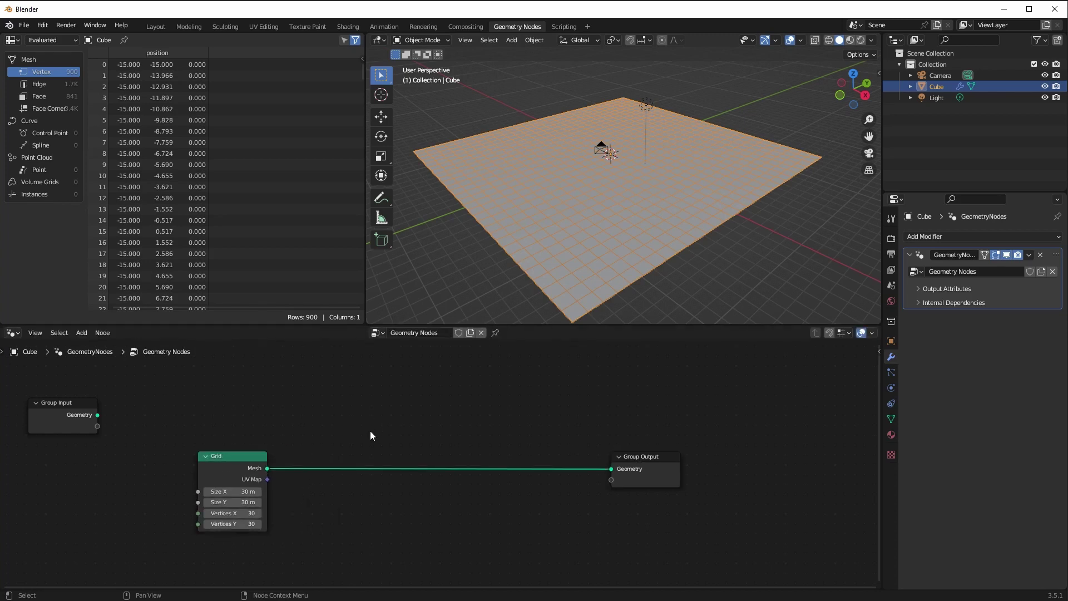
{"action": "right_click", "coordinate": [375, 424]}
{"action": "mouse_move", "coordinate": [383, 425]}
{"action": "left_click", "coordinate": [434, 225]}
{"action": "type", "text": "sep"}
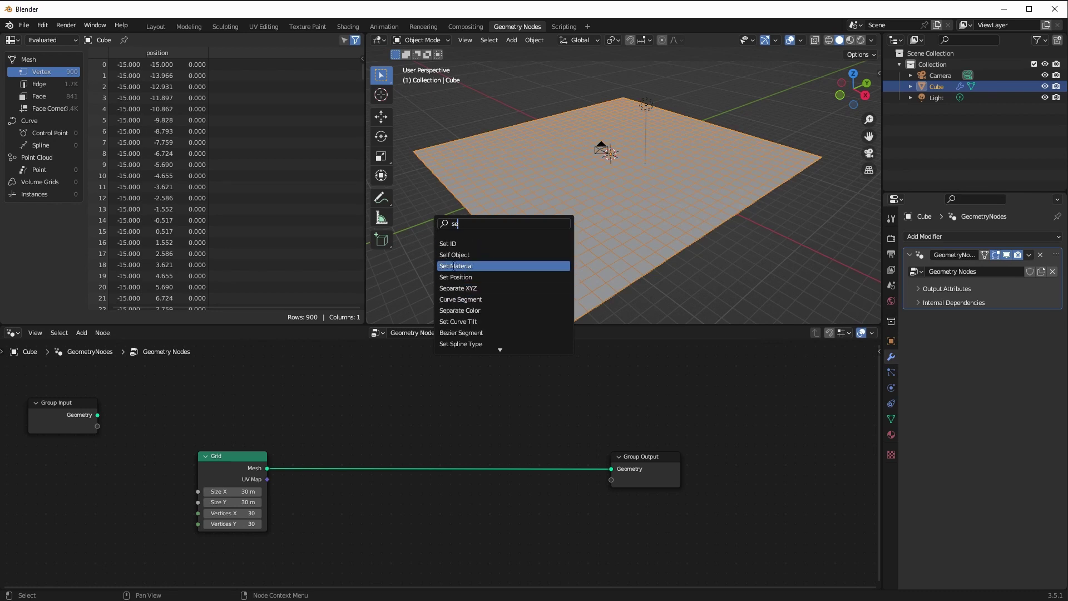
{"action": "left_click", "coordinate": [448, 277]}
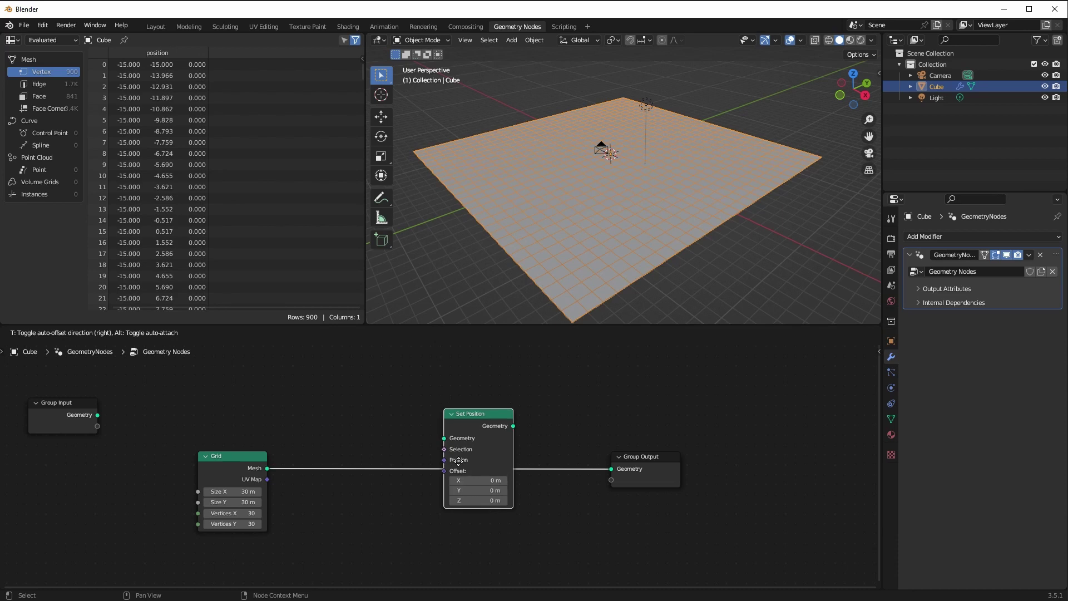
{"action": "left_click", "coordinate": [470, 509]}
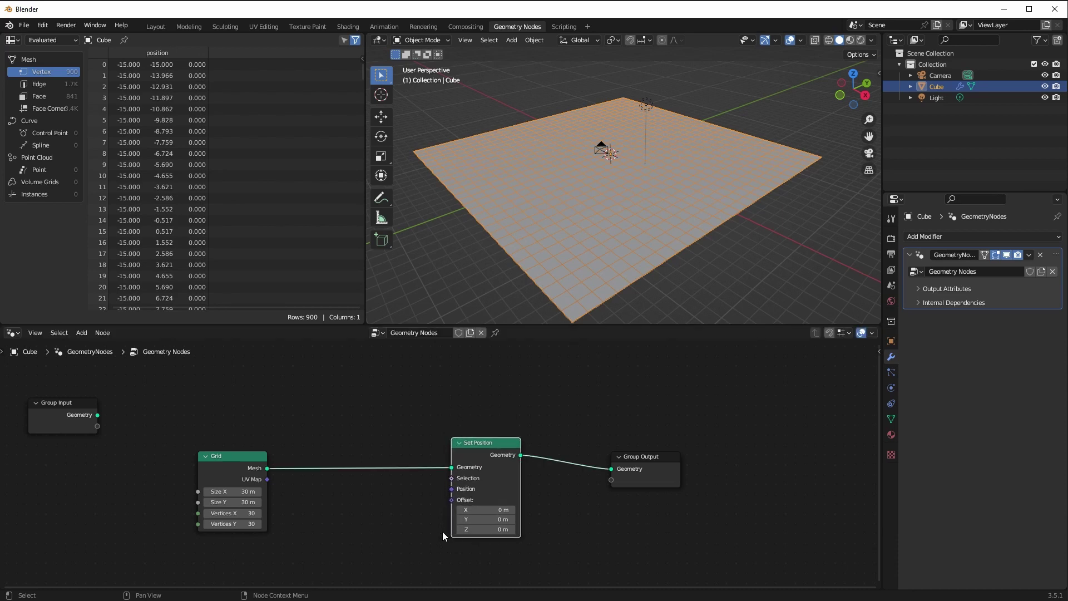
Spread the Grid, Set Position and Group Output nodes apart to make room between Grid and Set Position
{"action": "left_click_drag", "start_coordinate": [229, 461], "coordinate": [214, 462]}
{"action": "left_click_drag", "start_coordinate": [619, 457], "coordinate": [718, 431]}
{"action": "left_click", "coordinate": [231, 467]}
{"action": "left_click_drag", "start_coordinate": [231, 468], "coordinate": [221, 448]}
{"action": "left_click_drag", "start_coordinate": [496, 450], "coordinate": [597, 436]}
{"action": "left_click", "coordinate": [191, 435]}
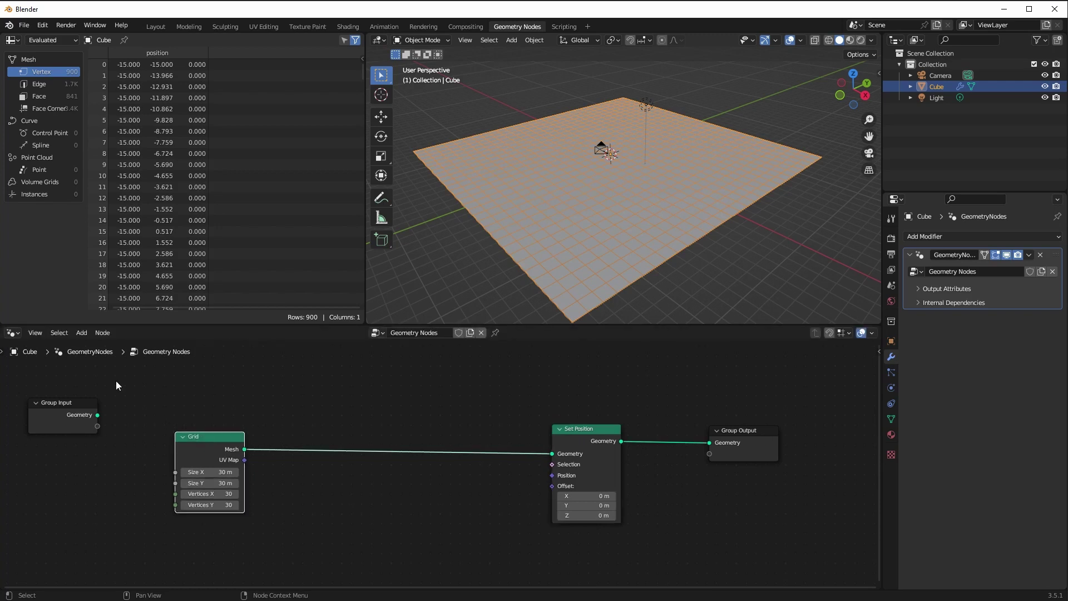
Add a Voronoi Texture node below the link between the Grid and Set Position nodes
{"action": "left_click", "coordinate": [85, 332]}
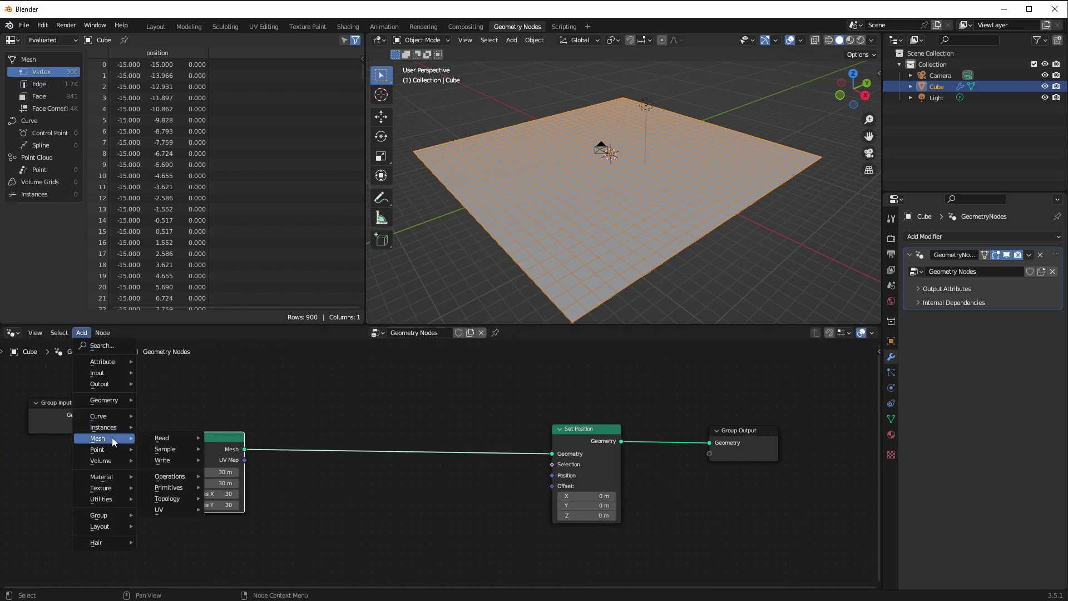
{"action": "mouse_move", "coordinate": [117, 488]}
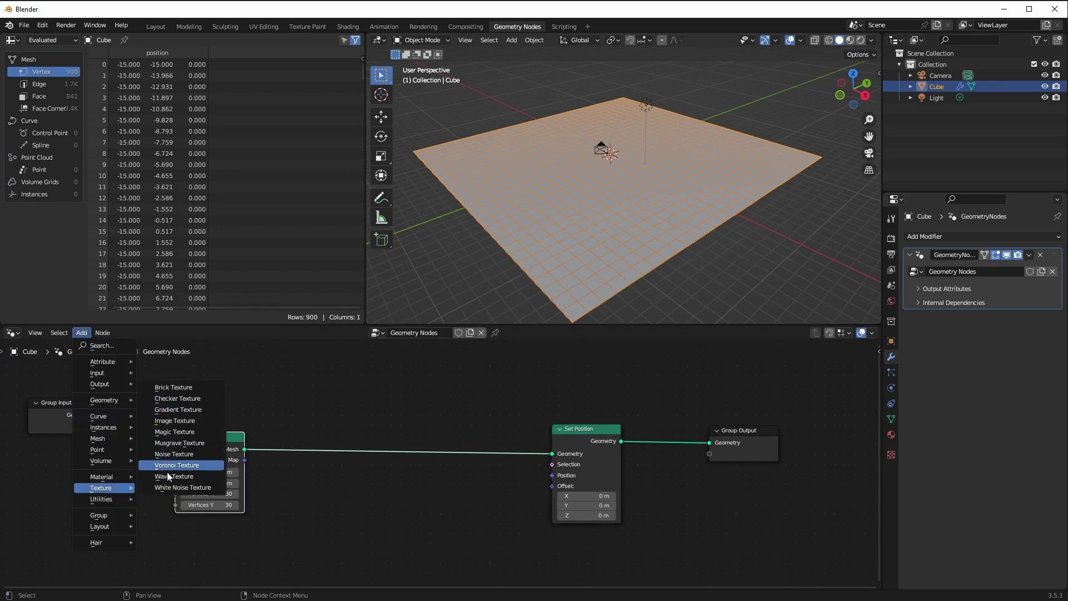
{"action": "left_click", "coordinate": [245, 465]}
{"action": "left_click", "coordinate": [306, 473]}
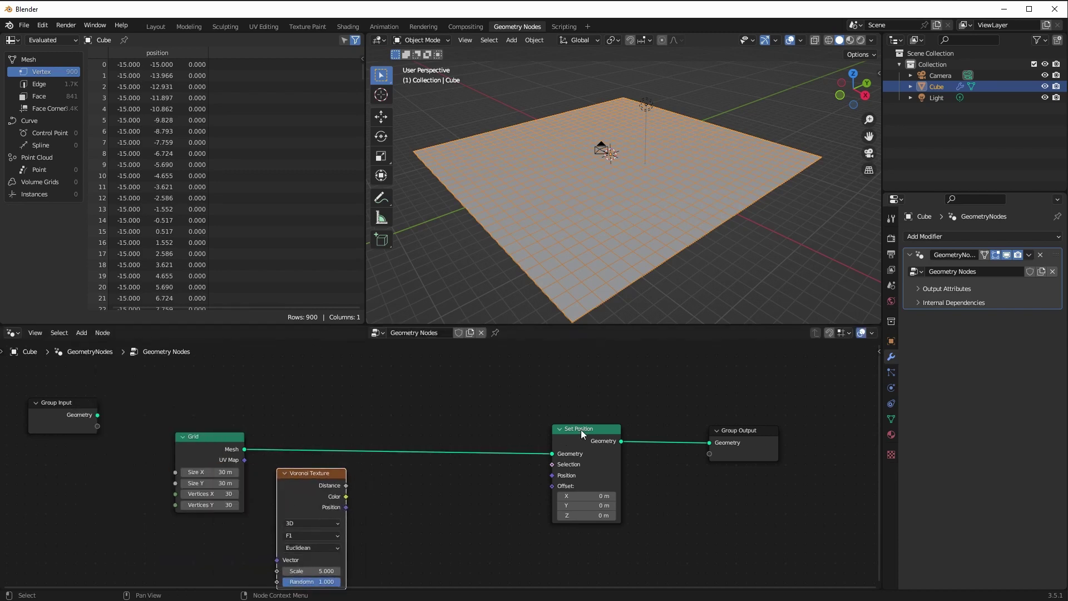
Rearrange the nodes for more space and connect the Voronoi Texture's Distance output to the Set Position node's Position input
{"action": "left_click_drag", "start_coordinate": [584, 435], "coordinate": [612, 412]}
{"action": "left_click_drag", "start_coordinate": [718, 433], "coordinate": [733, 413]}
{"action": "left_click_drag", "start_coordinate": [237, 436], "coordinate": [208, 413]}
{"action": "left_click_drag", "start_coordinate": [292, 474], "coordinate": [580, 453]}
{"action": "middle_click_drag", "start_coordinate": [548, 298], "coordinate": [579, 192]}
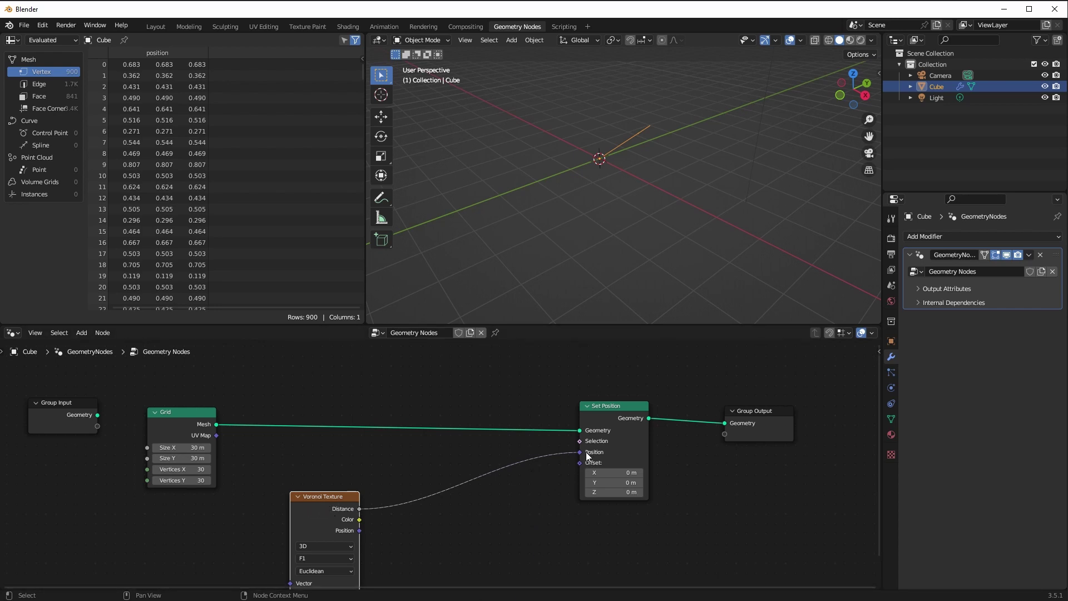
Disconnect the Voronoi Texture from Set Position's Position input and add a Position node just above the Voronoi Texture
{"action": "left_click_drag", "start_coordinate": [579, 452], "coordinate": [538, 488]}
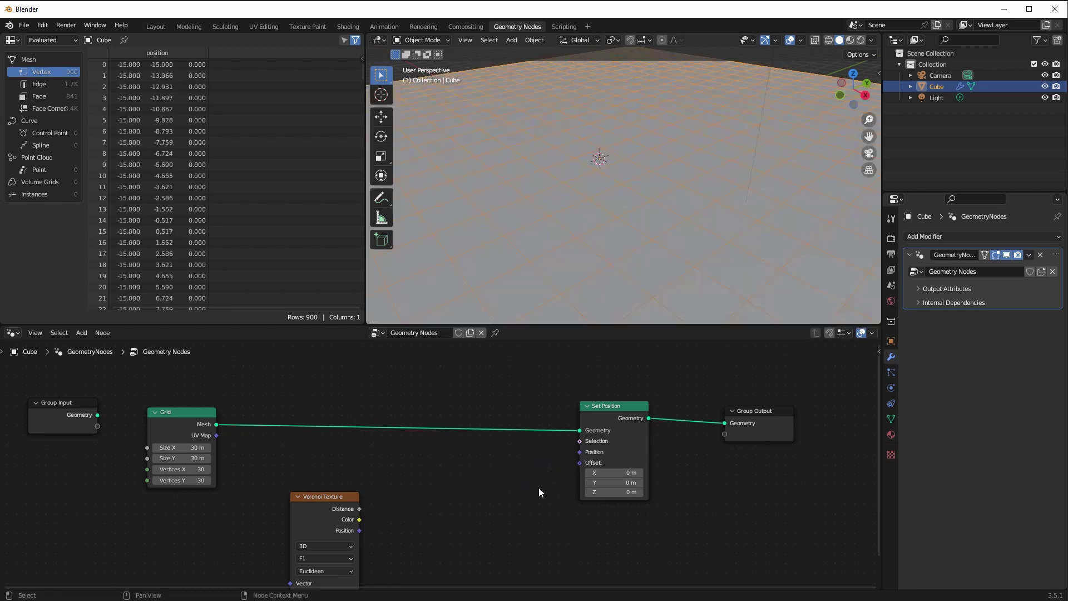
{"action": "left_click", "coordinate": [82, 333]}
{"action": "left_click", "coordinate": [86, 341]}
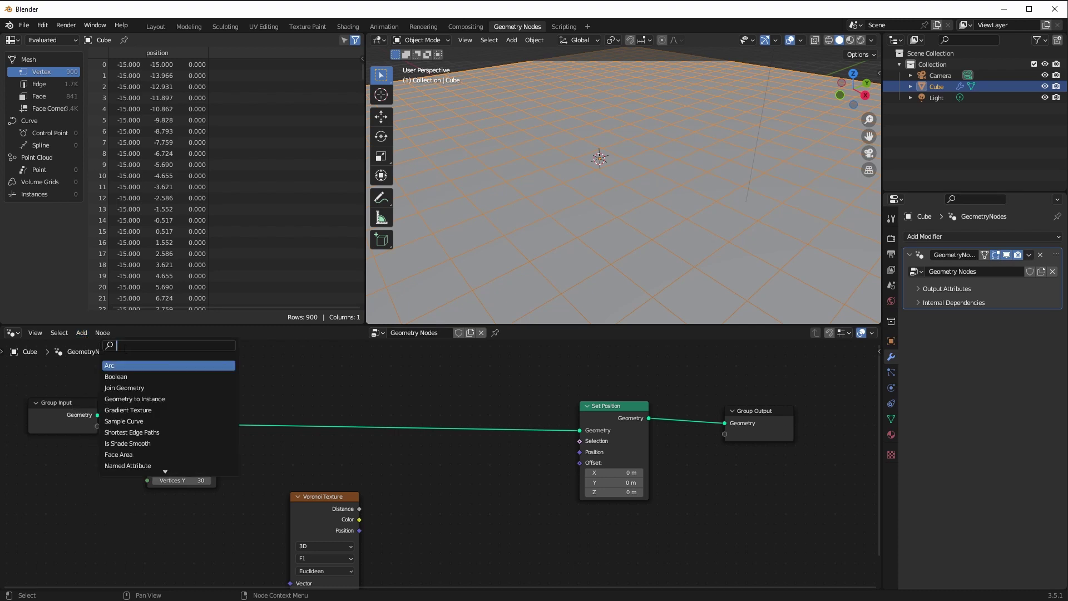
{"action": "type", "text": "posi"}
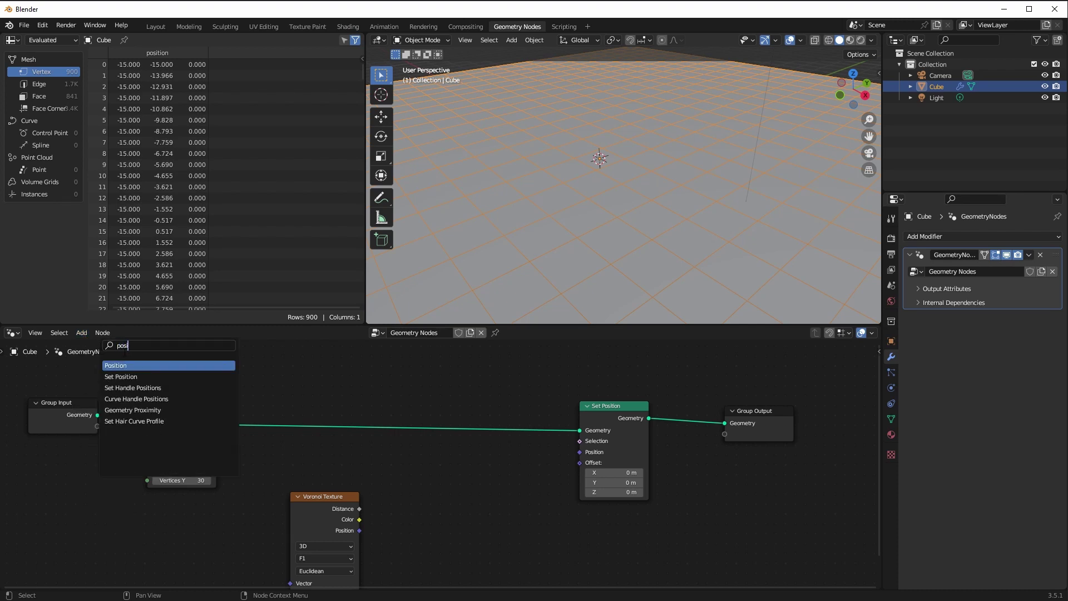
{"action": "left_click", "coordinate": [116, 366]}
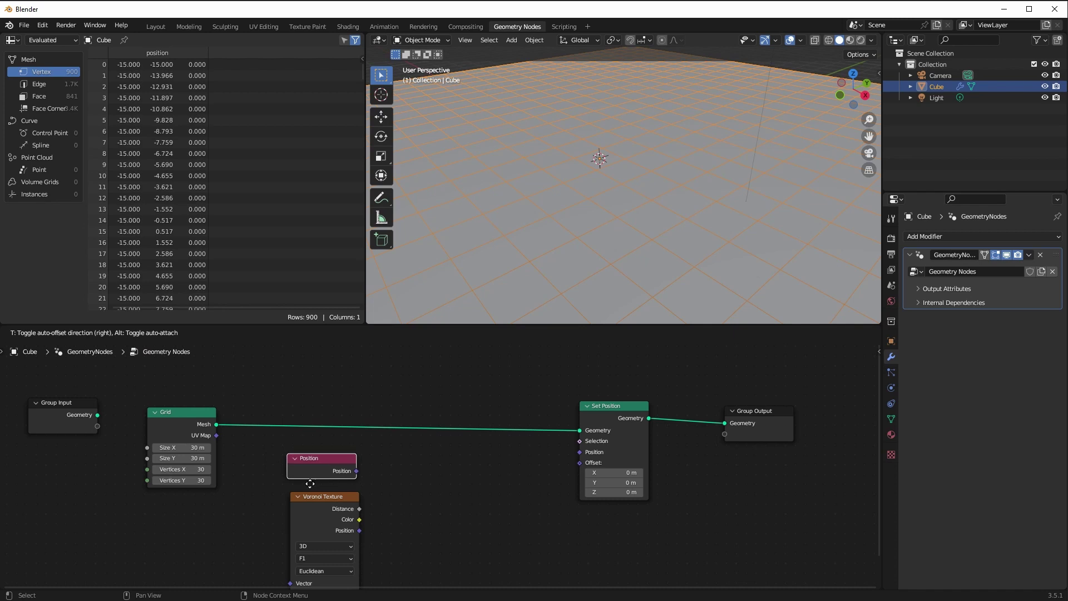
{"action": "left_click", "coordinate": [312, 485]}
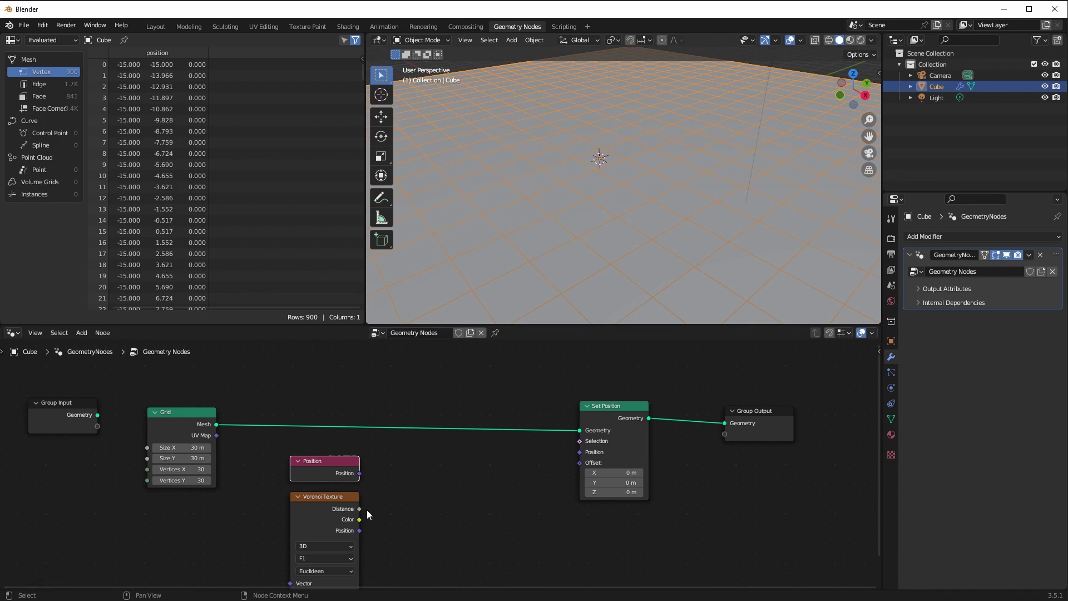
Add a Vector Math node in Add mode between the Position and Set Position nodes
{"action": "right_click", "coordinate": [356, 481]}
{"action": "right_click", "coordinate": [348, 402]}
{"action": "left_click", "coordinate": [228, 512]}
{"action": "right_click", "coordinate": [249, 522]}
{"action": "mouse_move", "coordinate": [248, 523]}
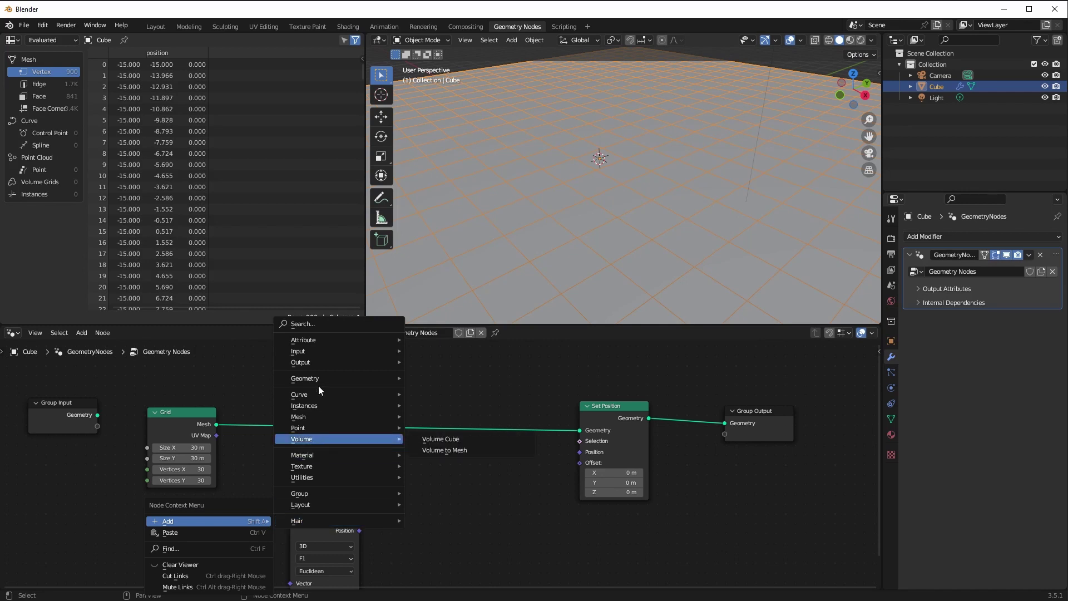
{"action": "mouse_move", "coordinate": [310, 419]}
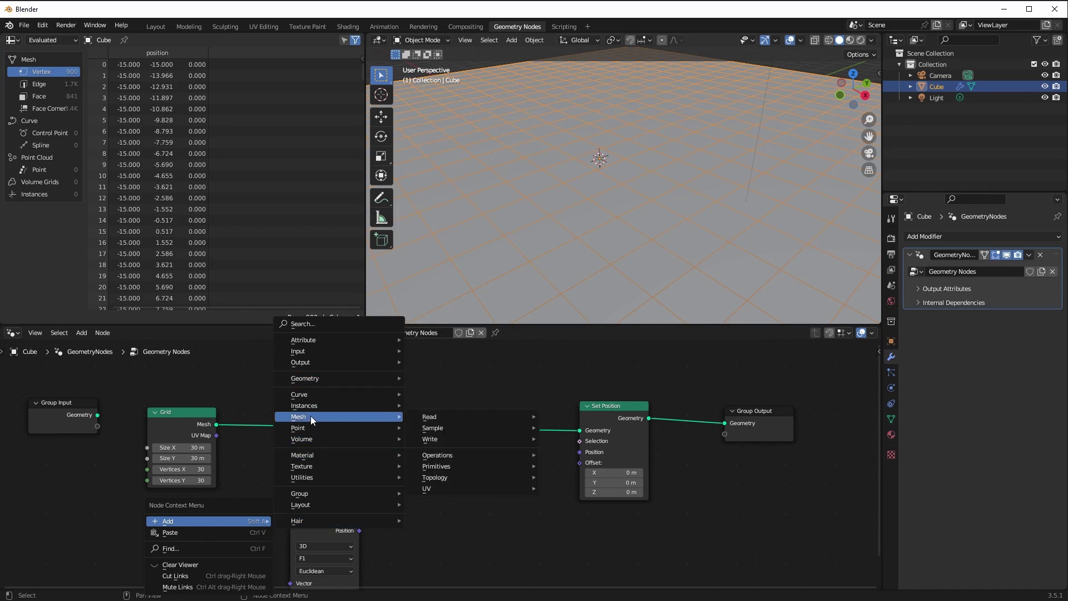
{"action": "mouse_move", "coordinate": [308, 478]}
{"action": "mouse_move", "coordinate": [449, 497]}
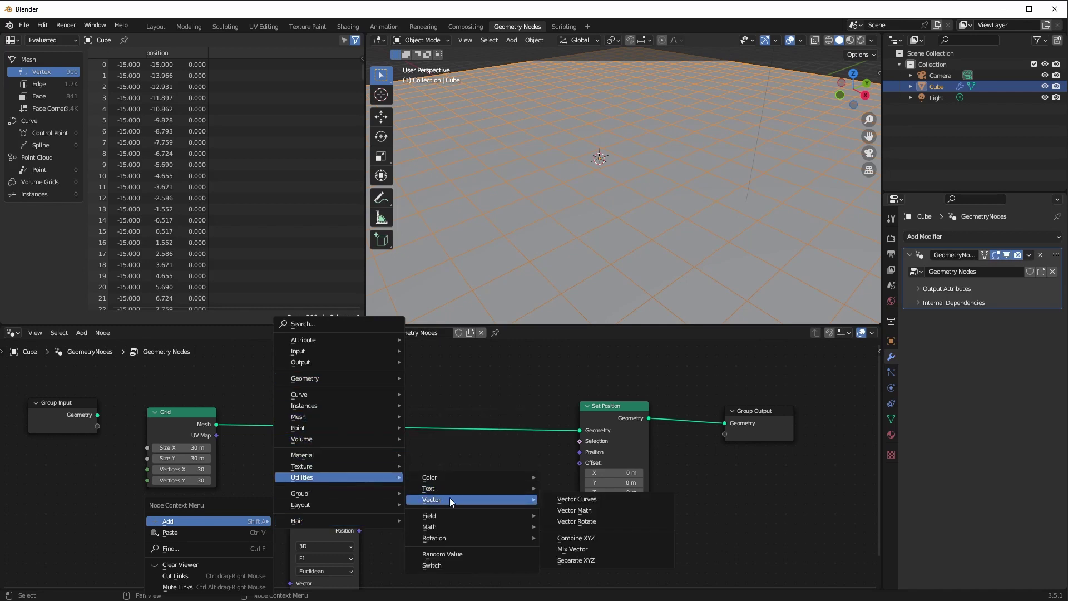
{"action": "left_click", "coordinate": [562, 510]}
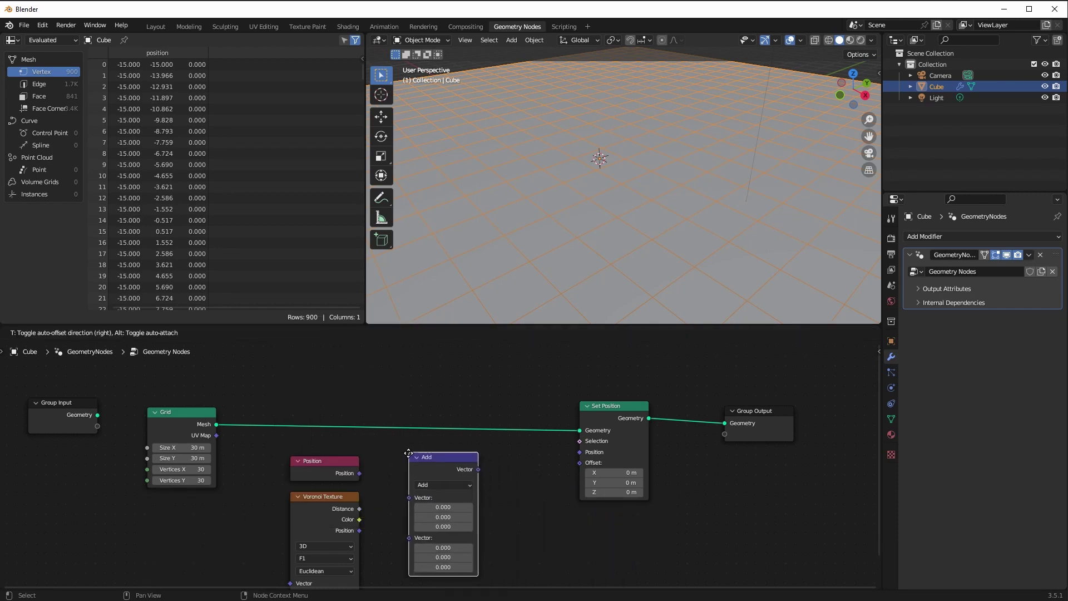
{"action": "left_click", "coordinate": [402, 450]}
Feed the Position output and the Voronoi Distance into the Add node's two inputs and its result into Set Position's Position
{"action": "left_click_drag", "start_coordinate": [360, 473], "coordinate": [408, 498]}
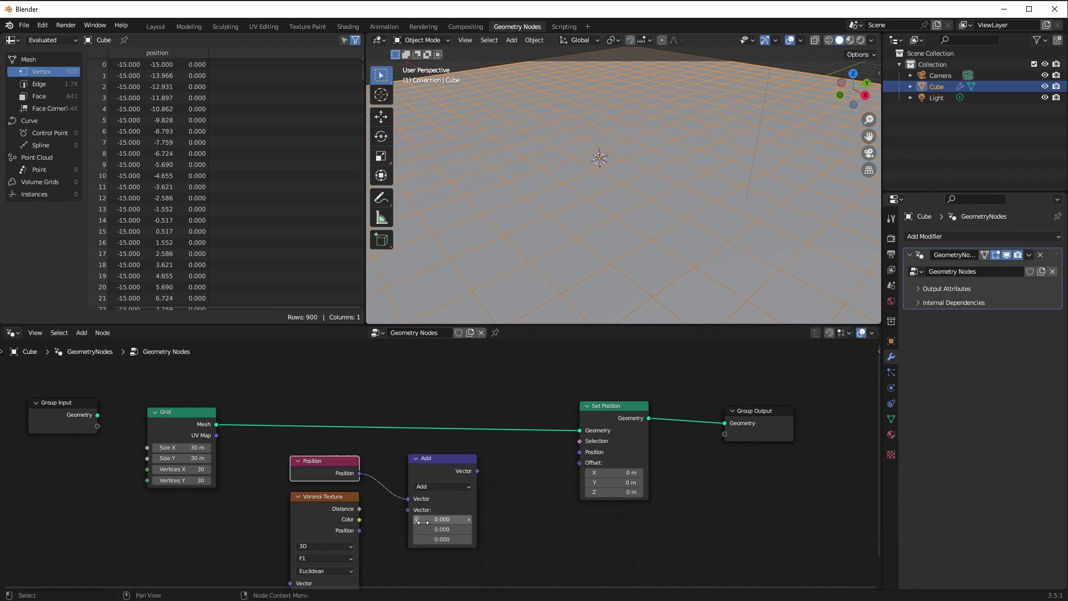
{"action": "left_click_drag", "start_coordinate": [477, 471], "coordinate": [579, 451]}
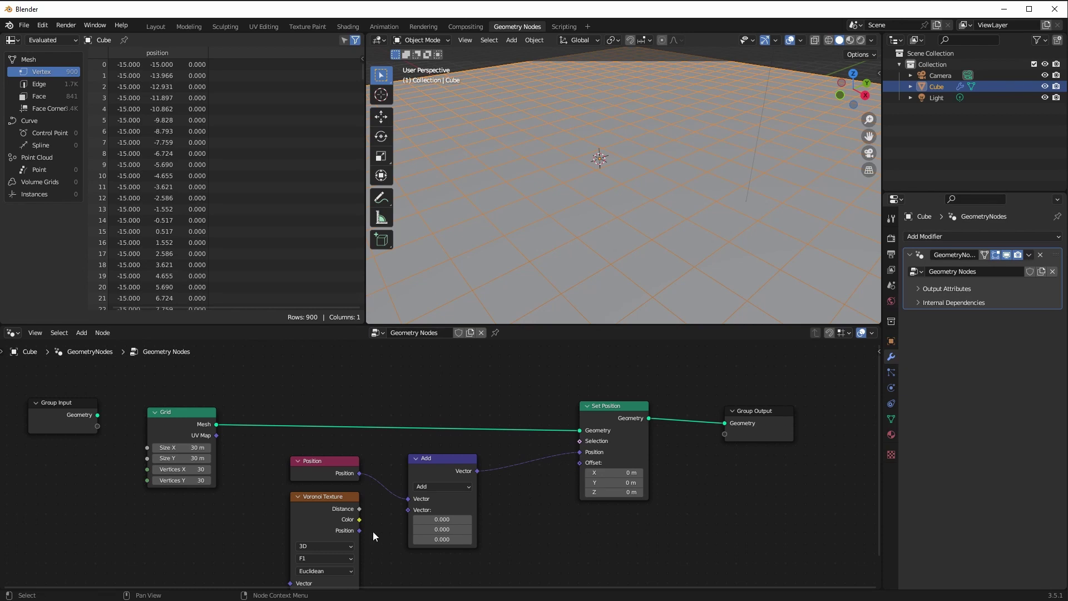
{"action": "left_click_drag", "start_coordinate": [360, 514], "coordinate": [411, 510]}
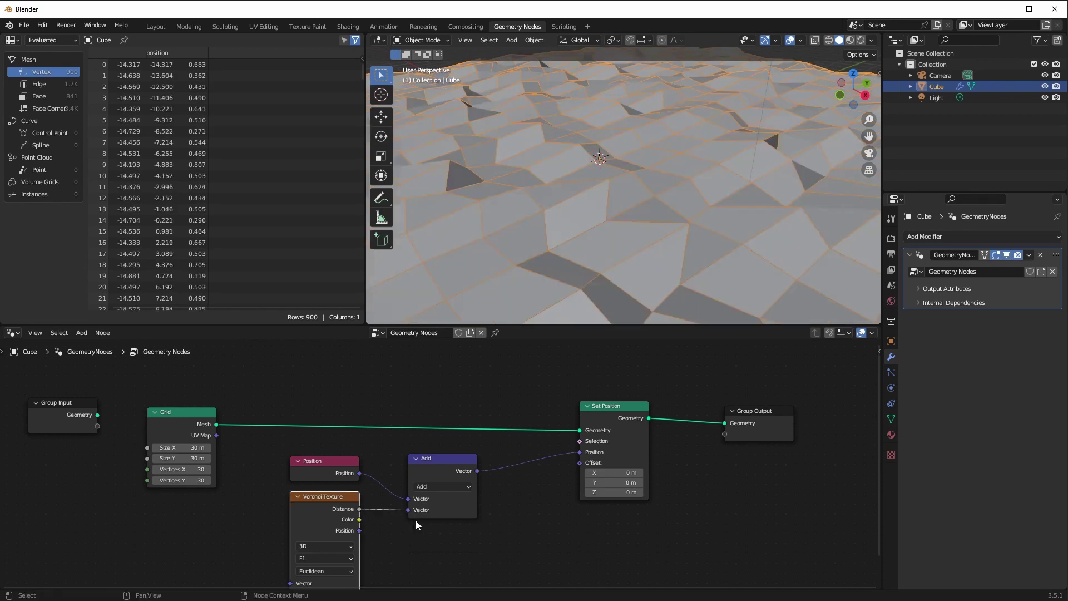
{"action": "middle_click_drag", "start_coordinate": [511, 202], "coordinate": [526, 262]}
{"action": "scroll", "coordinate": [515, 281], "scroll_direction": "up", "scroll_amount": 3}
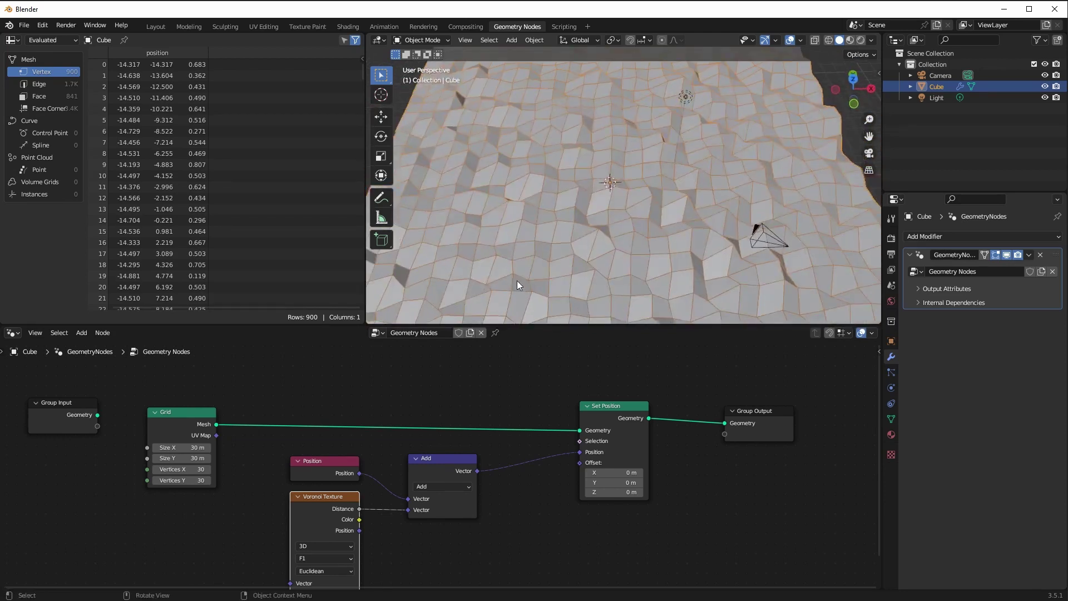
{"action": "middle_click_drag", "start_coordinate": [537, 235], "coordinate": [488, 235]}
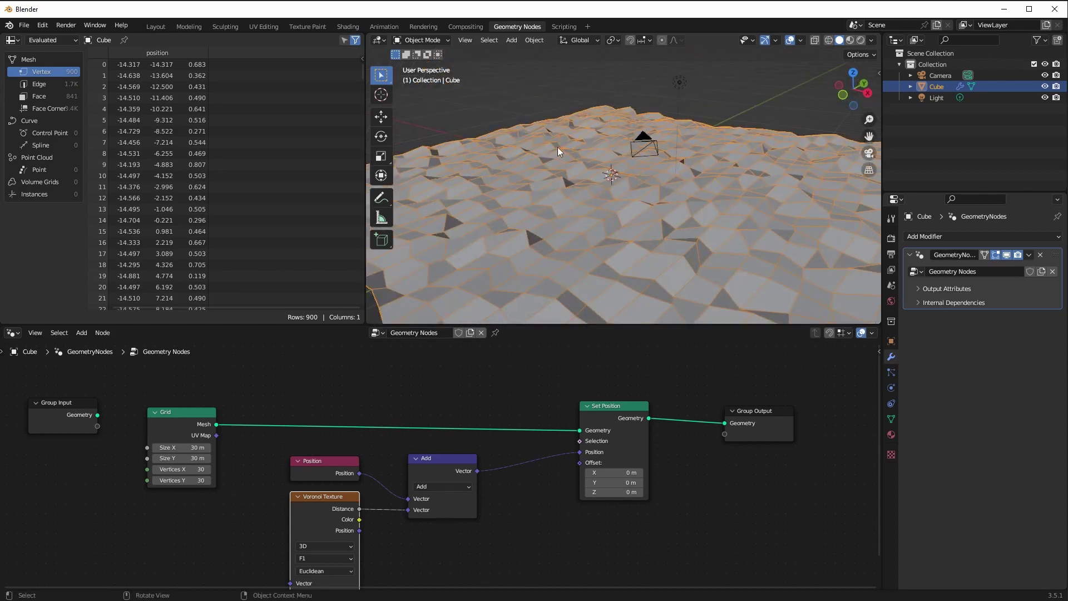
Rearrange the nodes to straighten the Grid-to-Set Position link and make room between the Voronoi Texture and Add nodes
{"action": "left_click_drag", "start_coordinate": [735, 412], "coordinate": [746, 395]}
{"action": "left_click_drag", "start_coordinate": [609, 405], "coordinate": [672, 397]}
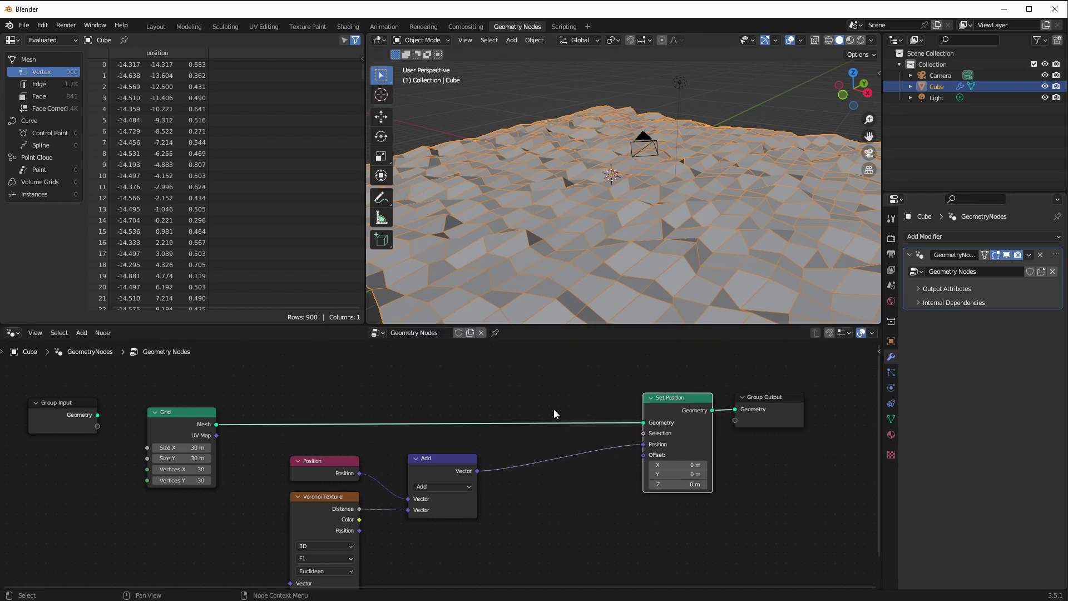
{"action": "left_click_drag", "start_coordinate": [174, 411], "coordinate": [161, 405]}
{"action": "left_click_drag", "start_coordinate": [670, 403], "coordinate": [668, 382]}
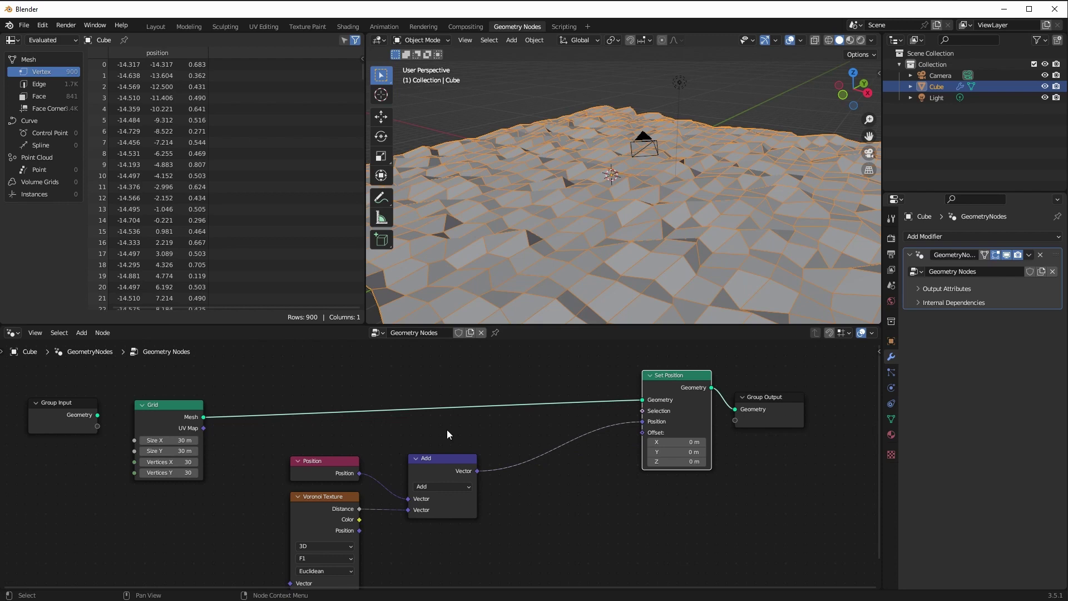
{"action": "left_click_drag", "start_coordinate": [175, 406], "coordinate": [173, 390]}
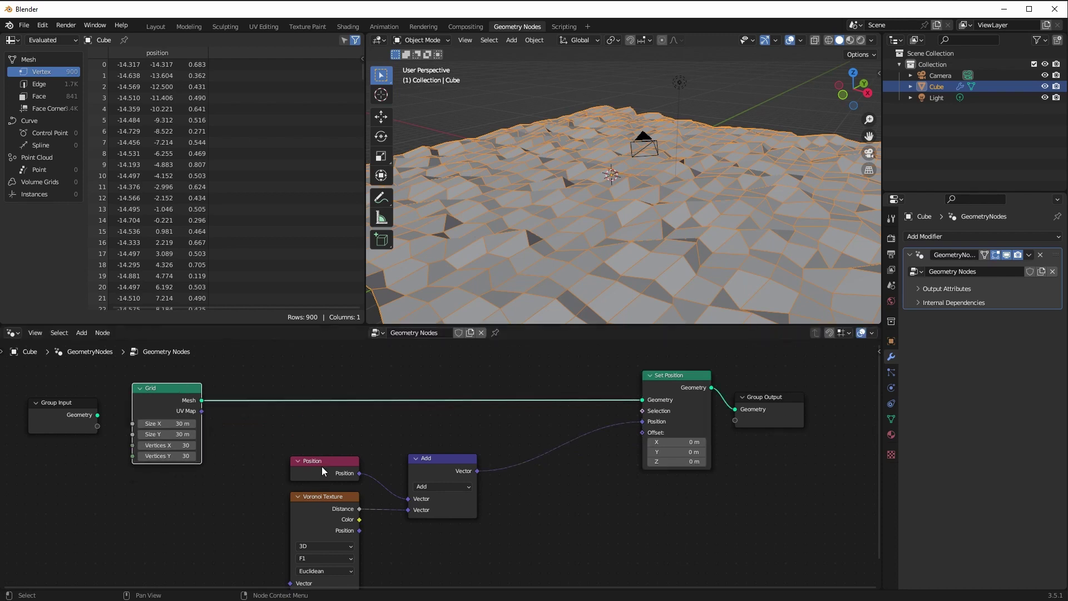
{"action": "left_click_drag", "start_coordinate": [321, 470], "coordinate": [327, 444]}
{"action": "left_click_drag", "start_coordinate": [326, 503], "coordinate": [250, 497]}
{"action": "left_click_drag", "start_coordinate": [445, 464], "coordinate": [548, 454]}
{"action": "left_click_drag", "start_coordinate": [227, 495], "coordinate": [201, 499]}
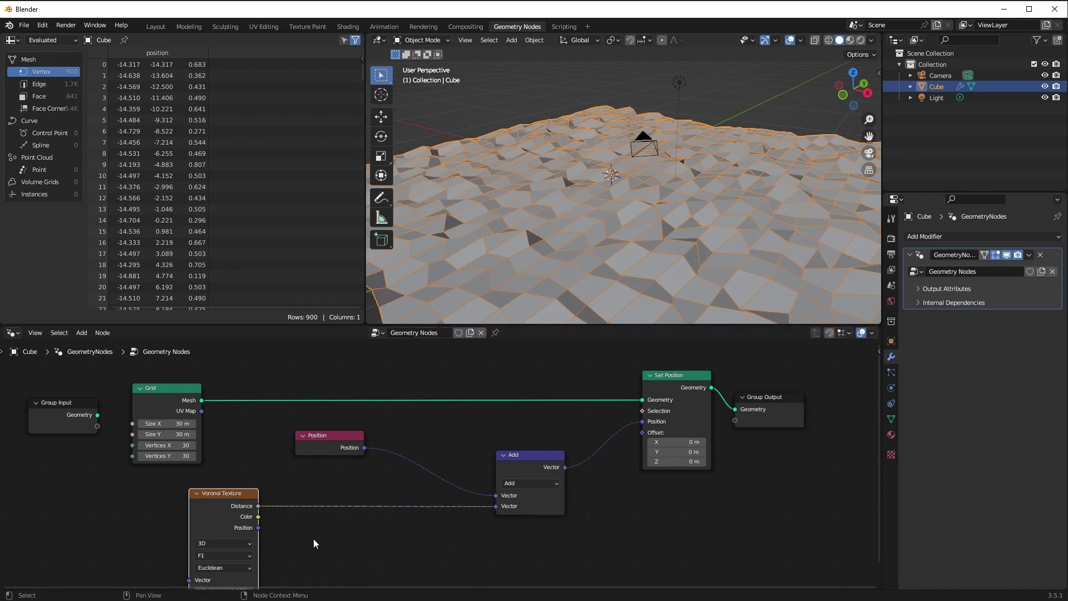
Add a Separate XYZ node next to the Voronoi Texture node
{"action": "right_click", "coordinate": [305, 485]}
{"action": "mouse_move", "coordinate": [242, 480]}
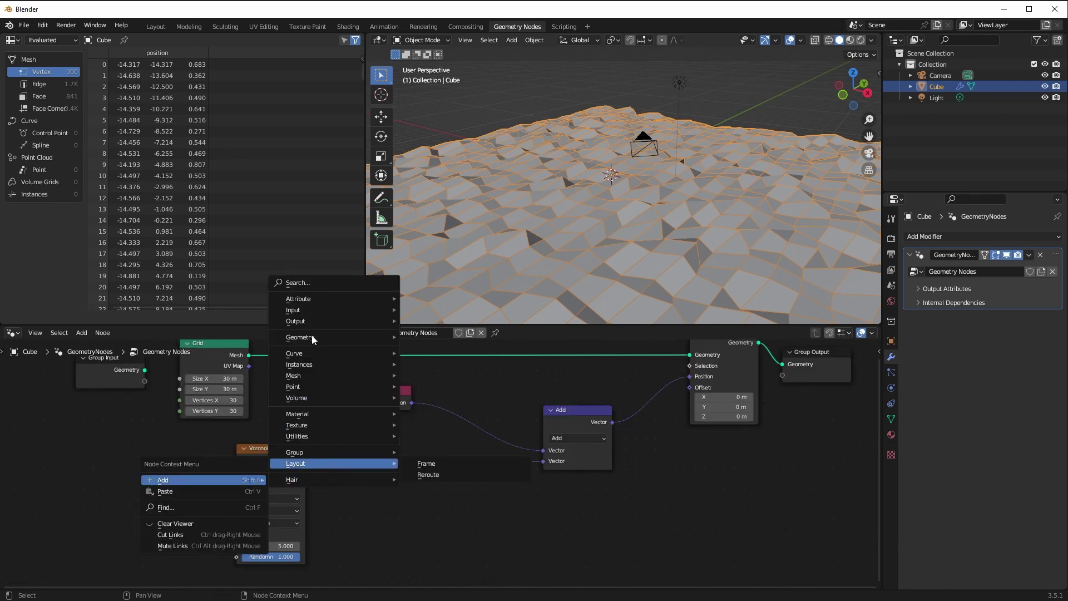
{"action": "left_click", "coordinate": [296, 283]}
{"action": "type", "text": "sep"}
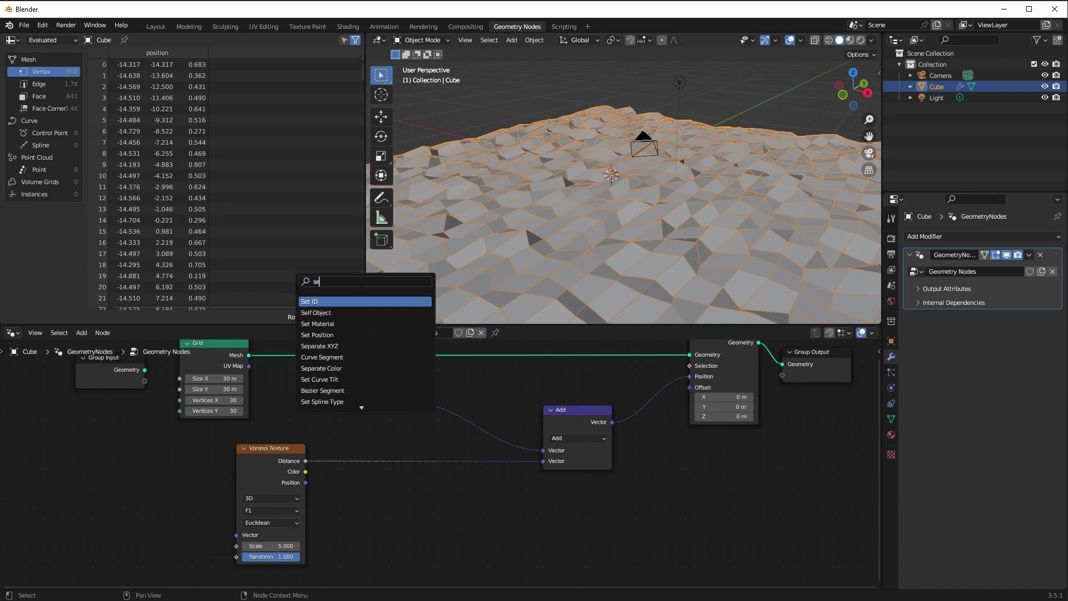
{"action": "left_click", "coordinate": [308, 301]}
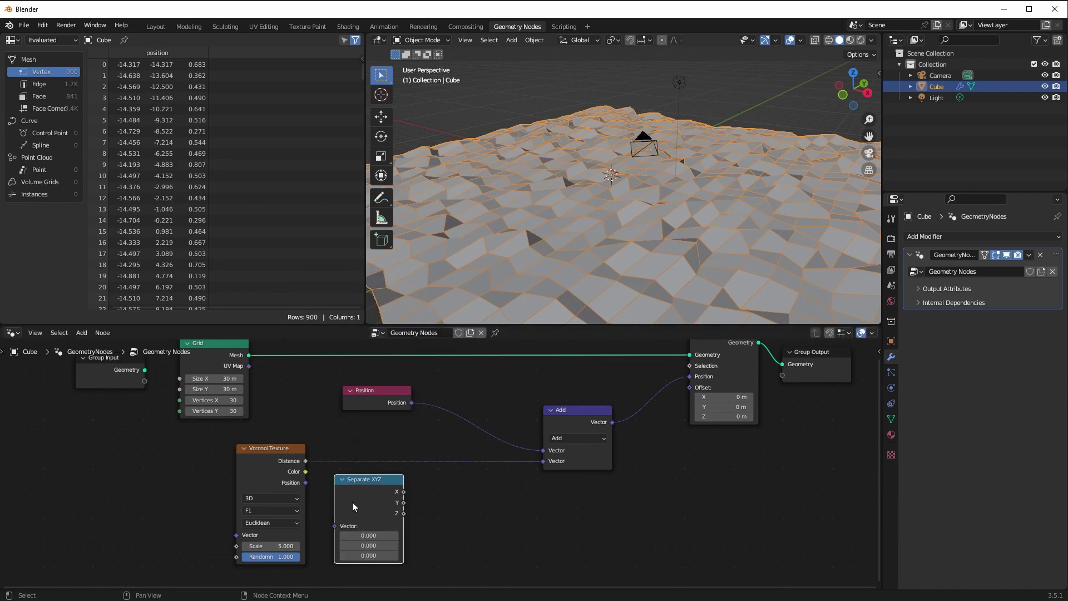
Add a Combine XYZ node between the Separate XYZ and Add nodes
{"action": "right_click", "coordinate": [371, 491]}
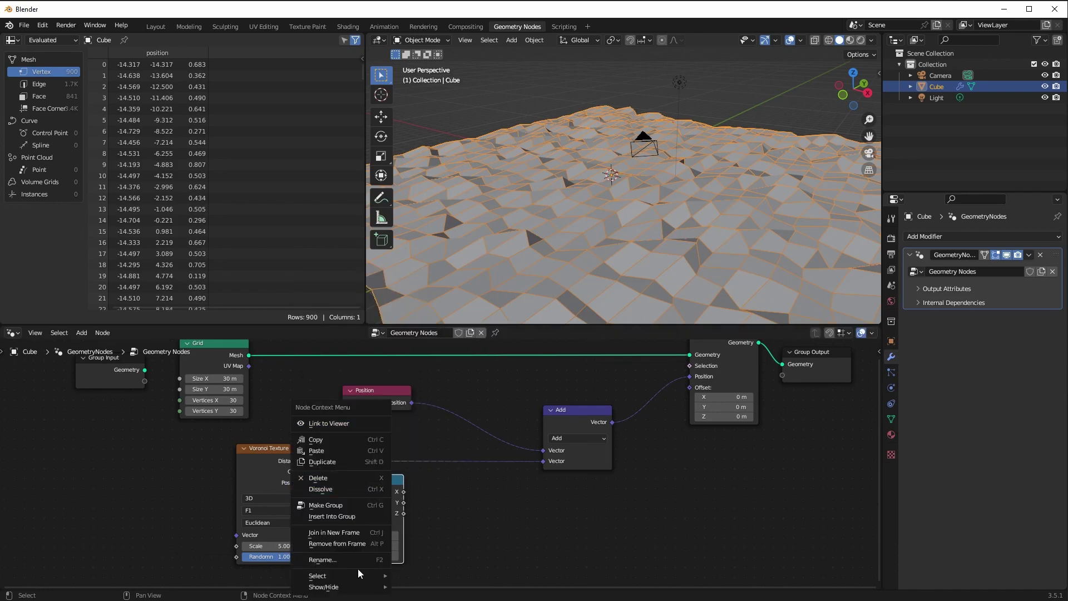
{"action": "right_click", "coordinate": [363, 479]}
{"action": "mouse_move", "coordinate": [362, 479]}
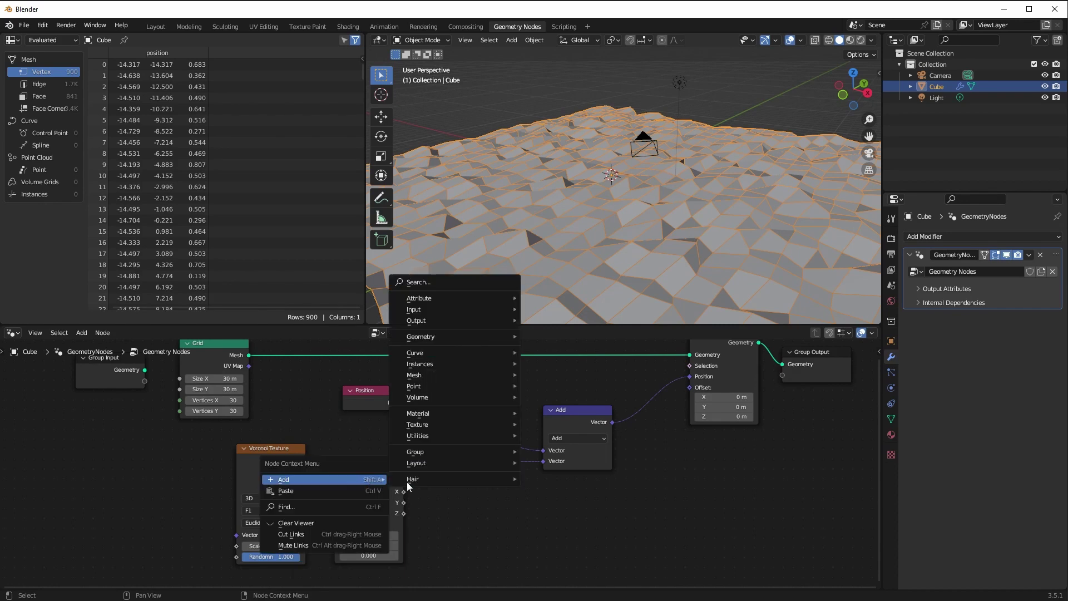
{"action": "left_click", "coordinate": [418, 282]}
{"action": "type", "text": "comb"}
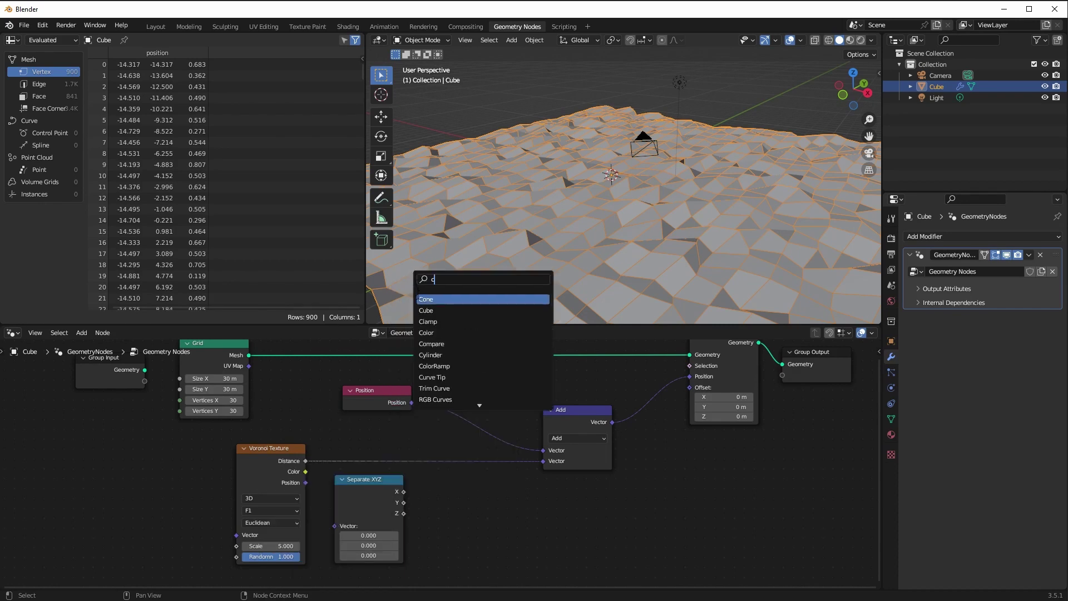
{"action": "left_click", "coordinate": [428, 298]}
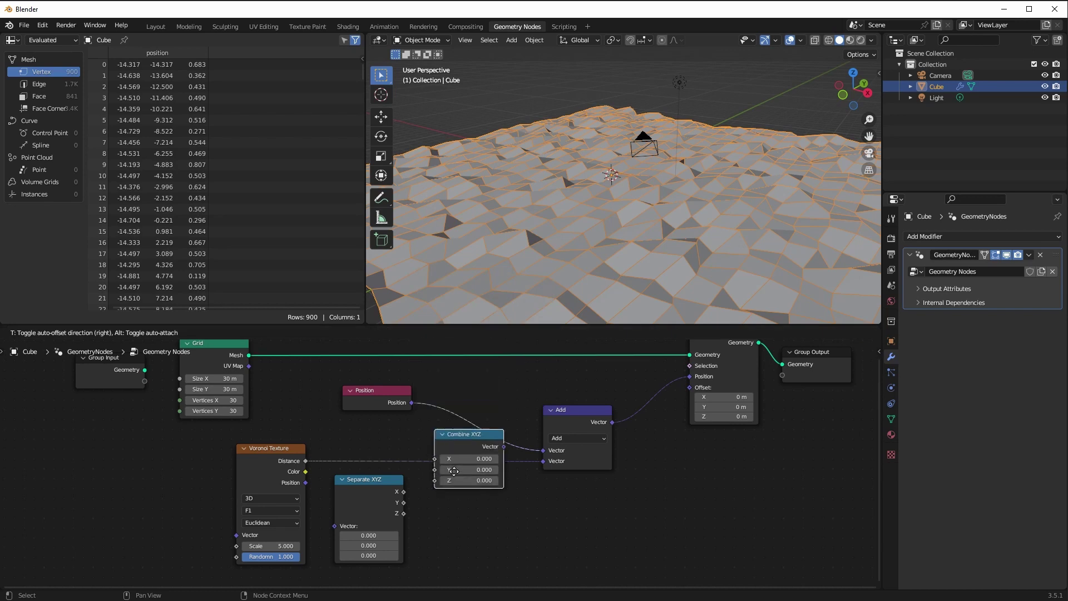
{"action": "left_click", "coordinate": [438, 543]}
Route the Voronoi Distance through Separate XYZ and Combine XYZ into Add's second input, linking only Z to Z
{"action": "left_click_drag", "start_coordinate": [306, 461], "coordinate": [340, 535]}
{"action": "left_click_drag", "start_coordinate": [497, 490], "coordinate": [542, 461]}
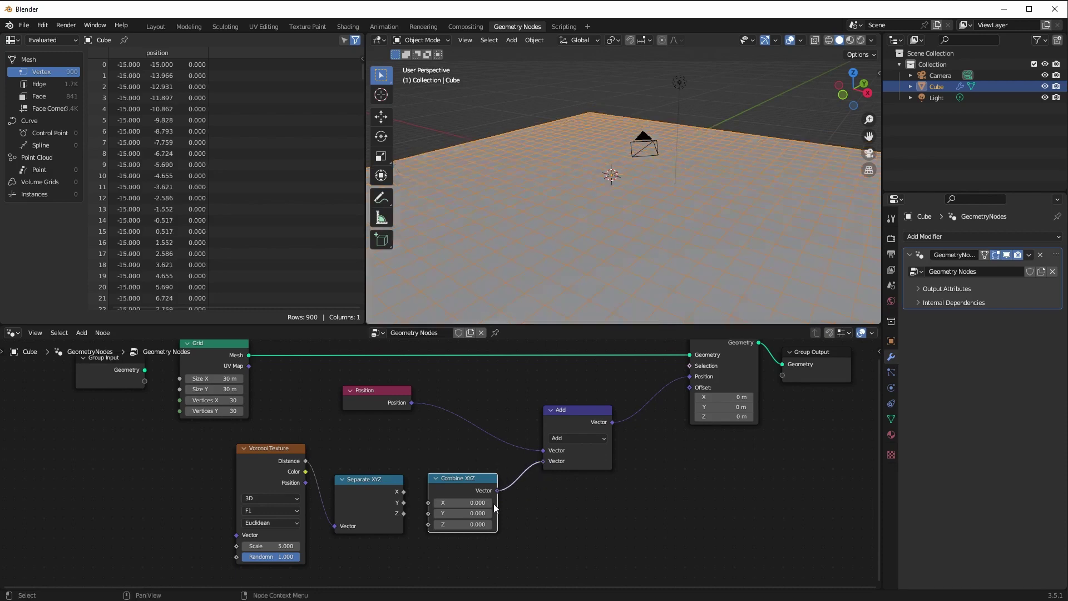
{"action": "left_click_drag", "start_coordinate": [404, 513], "coordinate": [371, 492]}
{"action": "left_click_drag", "start_coordinate": [450, 489], "coordinate": [456, 482]}
{"action": "mouse_move", "coordinate": [381, 488]}
{"action": "left_mouse_down"}
{"action": "mouse_move", "coordinate": [421, 492]}
{"action": "mouse_move", "coordinate": [391, 480]}
{"action": "left_mouse_up"}
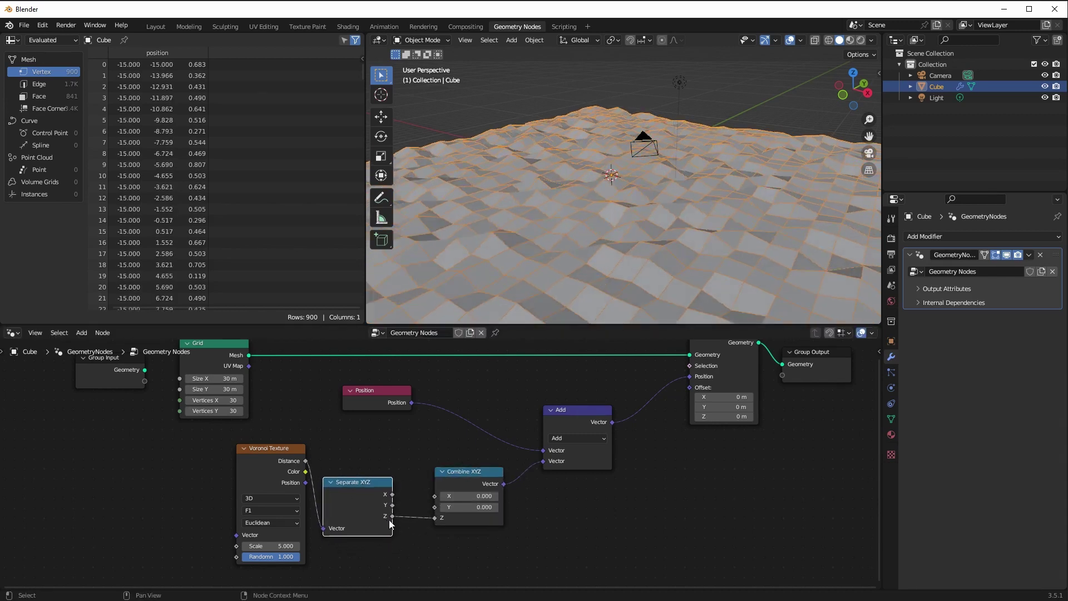
Space the Voronoi Texture away from Separate XYZ and try Scale values of 0.5 and 0.1 on it
{"action": "middle_click_drag", "start_coordinate": [432, 308], "coordinate": [524, 240]}
{"action": "left_click_drag", "start_coordinate": [263, 452], "coordinate": [226, 454]}
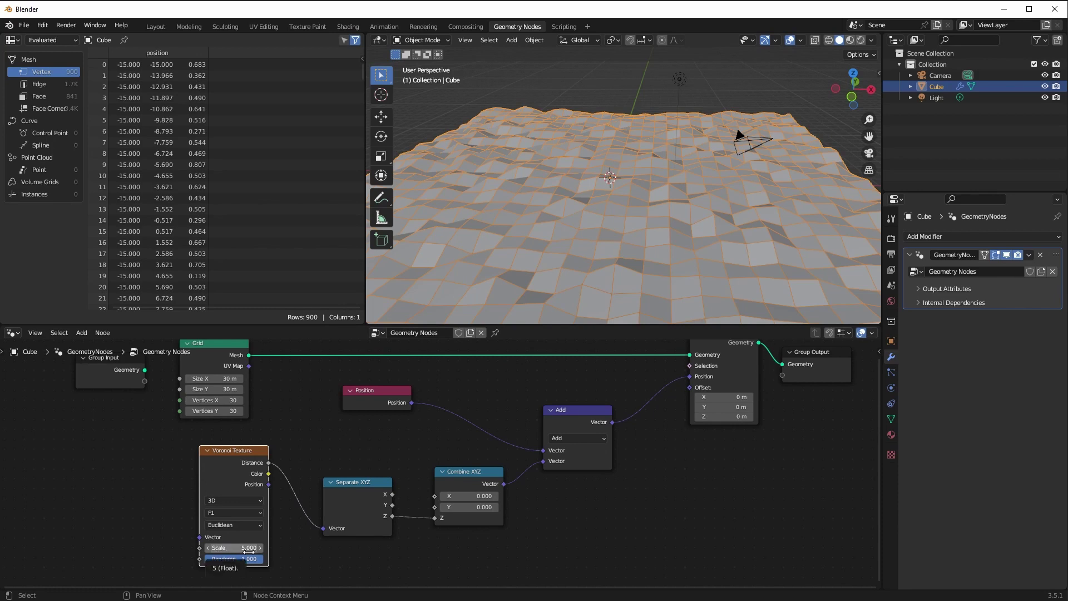
{"action": "left_click", "coordinate": [249, 548]}
{"action": "type", "text": "2.5"}
{"action": "key", "text": "Return"}
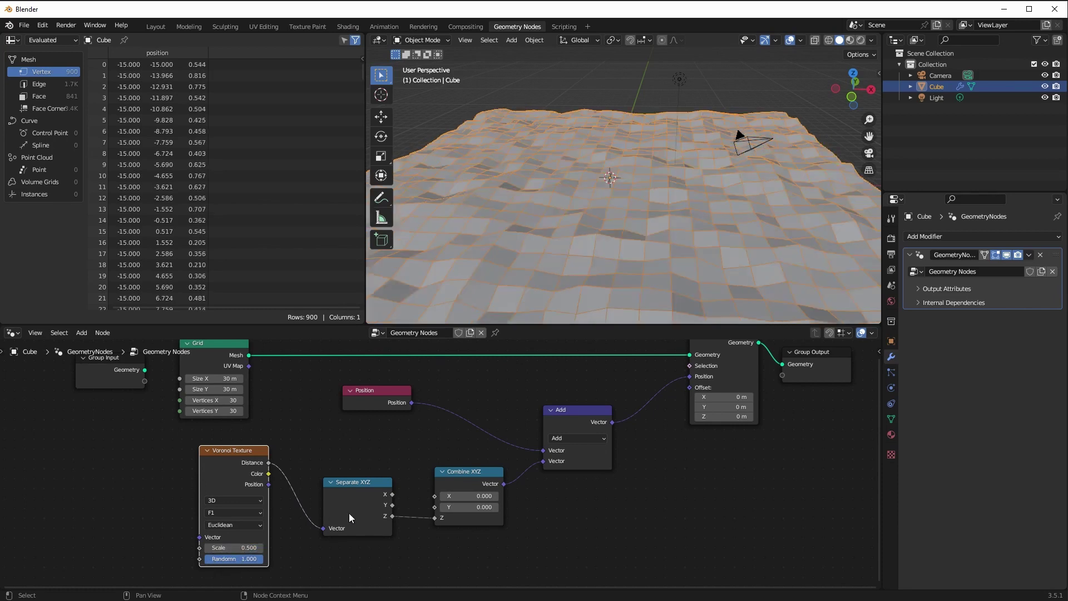
{"action": "left_click", "coordinate": [245, 548]}
{"action": "type", "text": "0.1"}
{"action": "key", "text": "Return"}
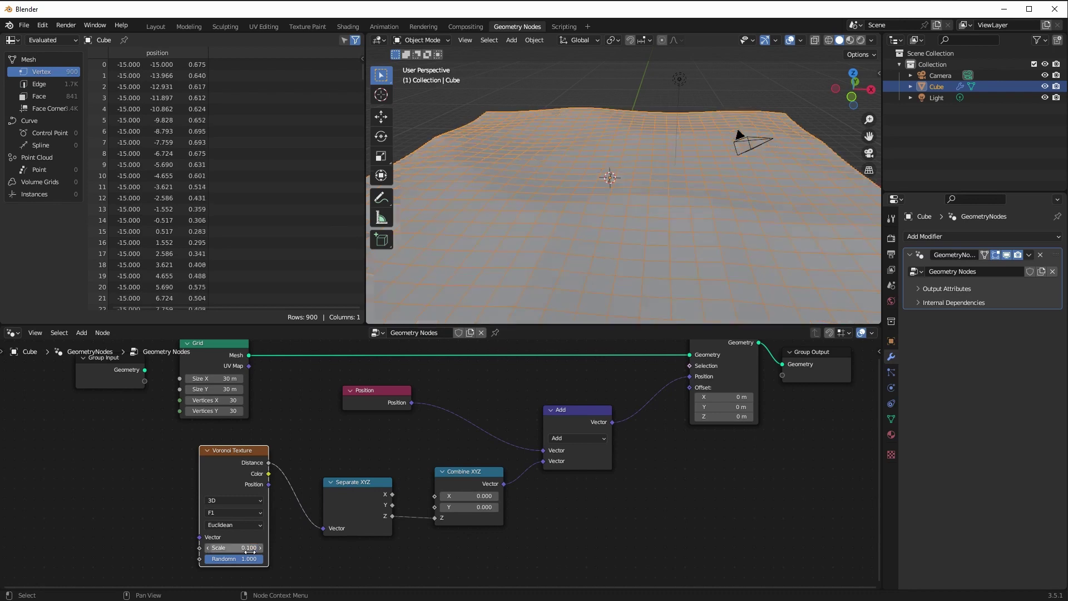
Set the Voronoi Texture's Scale to 0.3 and inspect the surface from above
{"action": "middle_click_drag", "start_coordinate": [505, 218], "coordinate": [477, 262]}
{"action": "left_click", "coordinate": [247, 548]}
{"action": "key", "text": "BackSpace"}
{"action": "type", "text": "0.3"}
{"action": "key", "text": "Return"}
{"action": "middle_click_drag", "start_coordinate": [462, 278], "coordinate": [528, 267]}
Set the Grid's Vertices X and Vertices Y to 60
{"action": "left_click", "coordinate": [209, 400]}
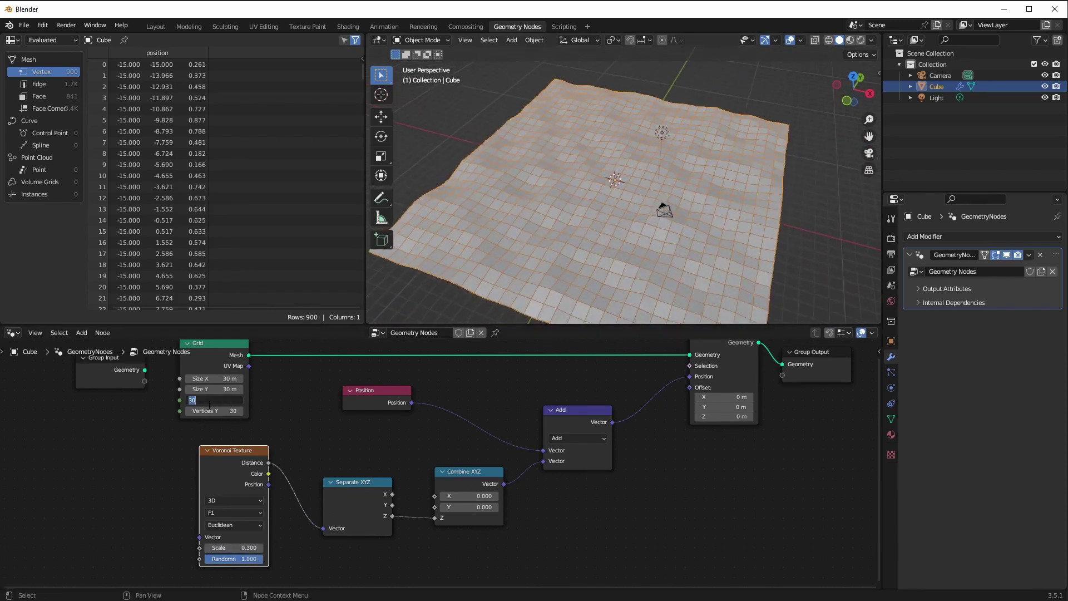
{"action": "type", "text": "60"}
{"action": "key", "text": "Return"}
{"action": "left_click", "coordinate": [212, 411]}
{"action": "type", "text": "60"}
{"action": "key", "text": "Return"}
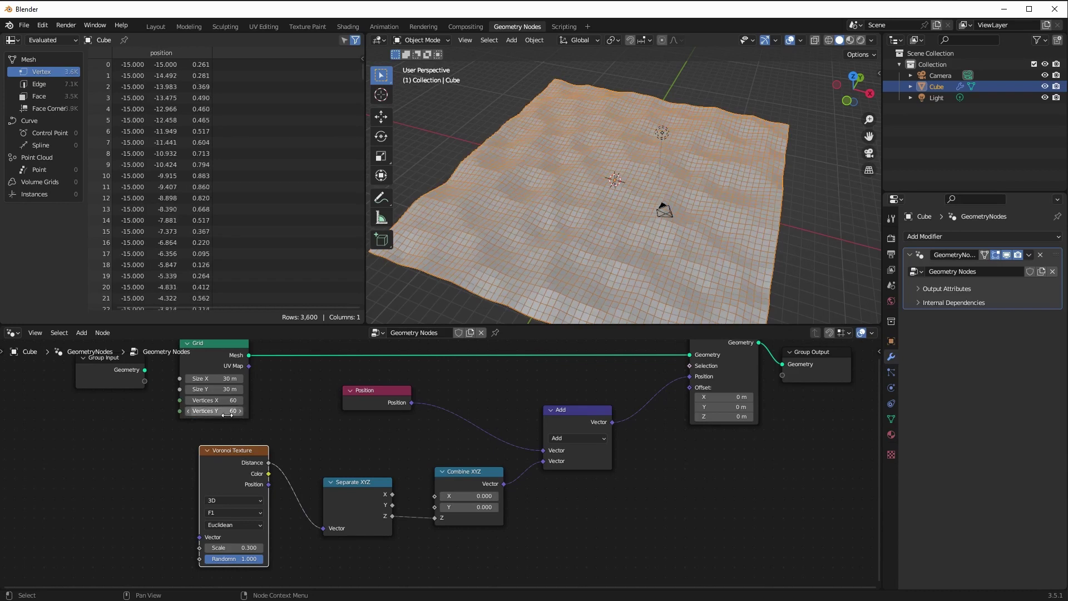
Lower the Voronoi Texture's Scale to 0.19
{"action": "scroll", "coordinate": [486, 232], "scroll_direction": "up", "scroll_amount": 4}
{"action": "middle_click_drag", "start_coordinate": [506, 213], "coordinate": [526, 204]}
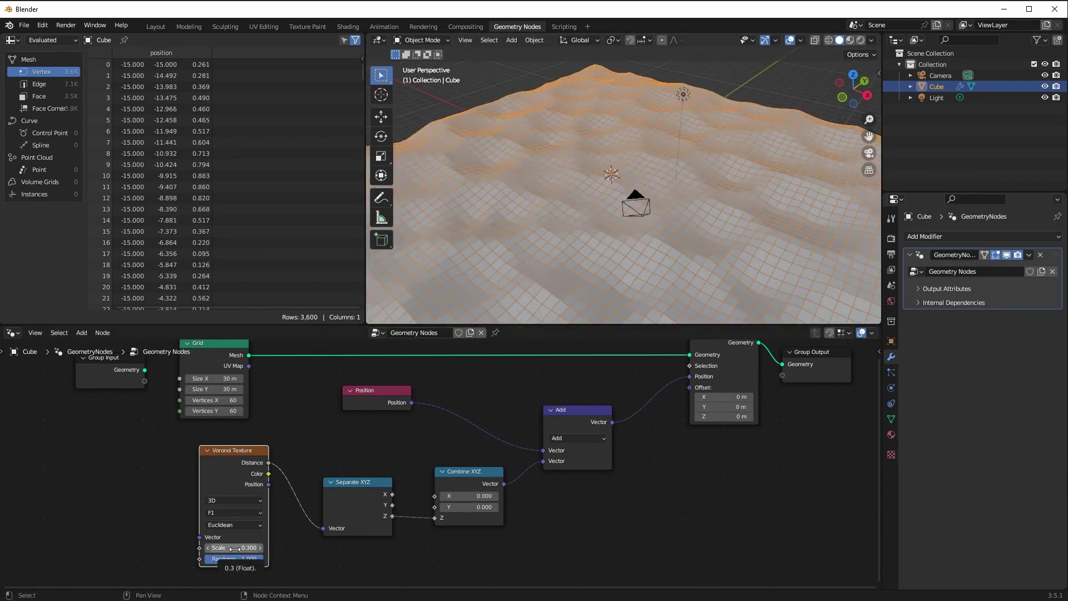
{"action": "mouse_move", "coordinate": [228, 548]}
{"action": "left_mouse_down", "text": "shift"}
{"action": "mouse_move", "coordinate": [212, 548]}
{"action": "mouse_move", "coordinate": [233, 527]}
{"action": "left_mouse_up", "text": "shift"}
{"action": "middle_click_drag", "start_coordinate": [509, 275], "coordinate": [606, 208]}
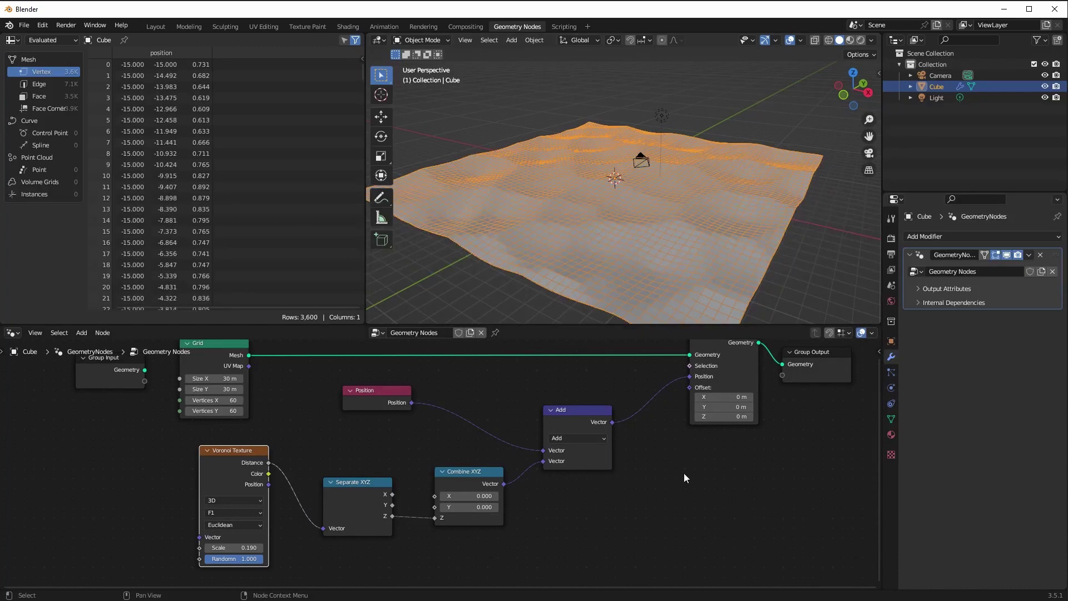
Move the Voronoi Texture and Separate XYZ nodes away from Combine XYZ to make room on the Z link
{"action": "left_click_drag", "start_coordinate": [230, 472], "coordinate": [153, 468]}
{"action": "left_click_drag", "start_coordinate": [330, 480], "coordinate": [254, 475]}
{"action": "left_click", "coordinate": [142, 449]}
{"action": "left_click_drag", "start_coordinate": [142, 448], "coordinate": [139, 454]}
{"action": "left_click_drag", "start_coordinate": [276, 482], "coordinate": [259, 481]}
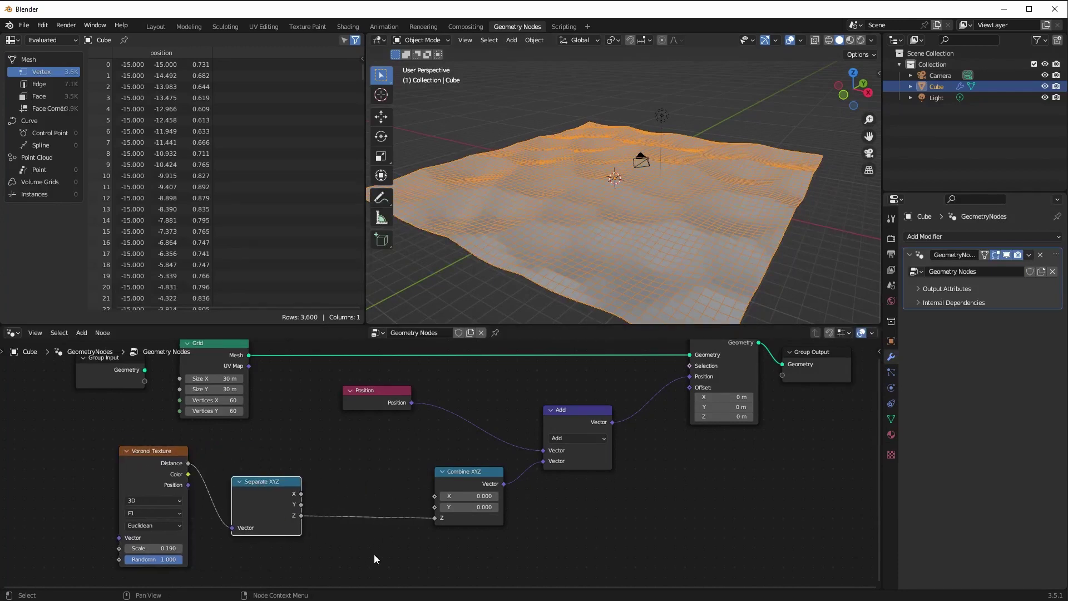
Insert a Math node set to Multiply on the Z link between Separate XYZ and Combine XYZ
{"action": "right_click", "coordinate": [345, 465]}
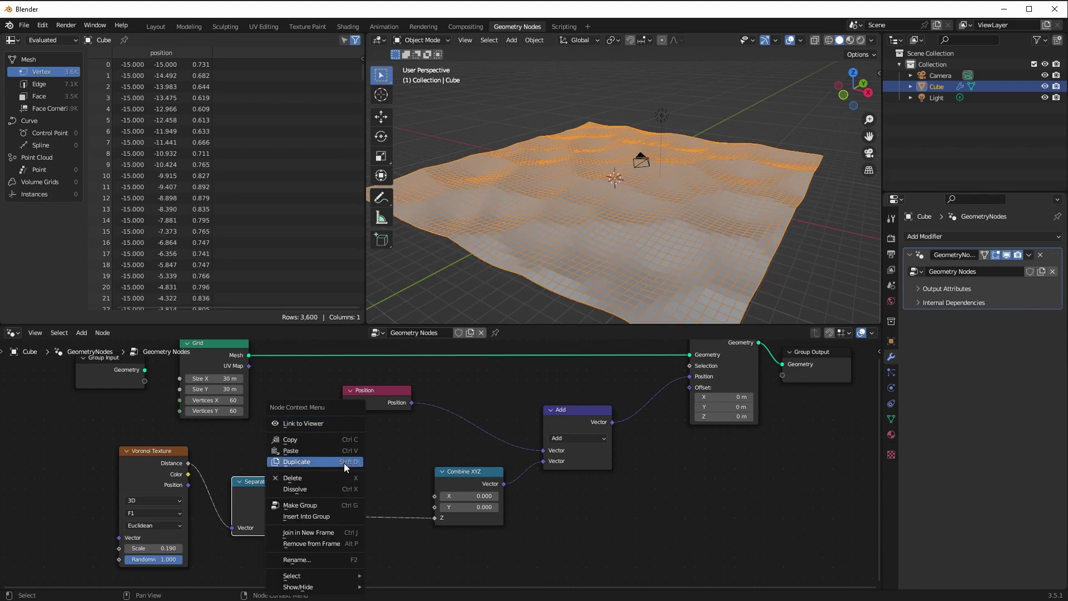
{"action": "right_click", "coordinate": [267, 479]}
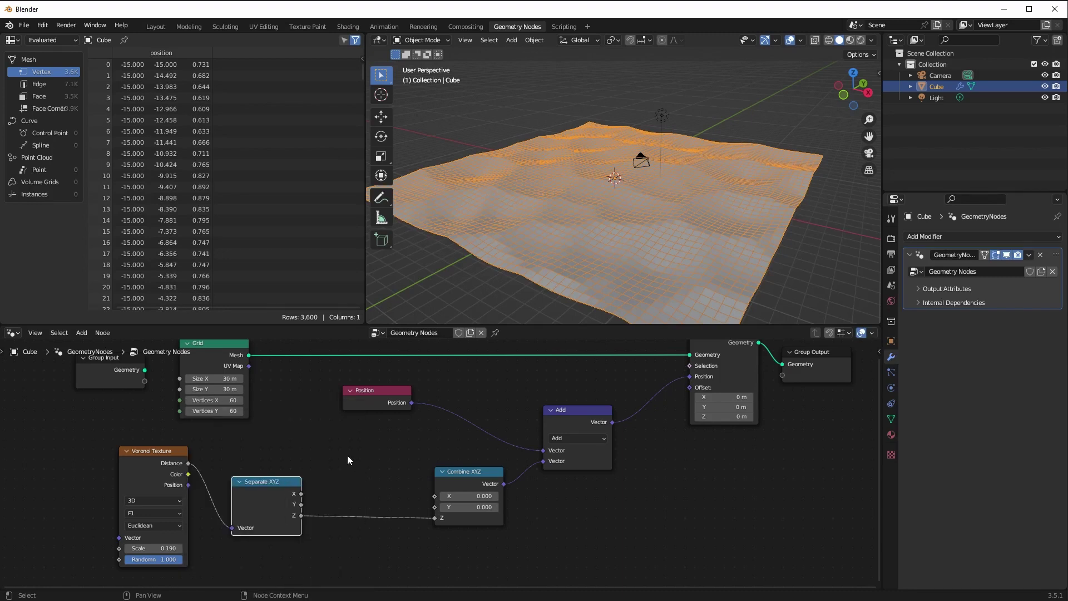
{"action": "right_click", "coordinate": [272, 484]}
{"action": "mouse_move", "coordinate": [271, 482]}
{"action": "mouse_move", "coordinate": [324, 325]}
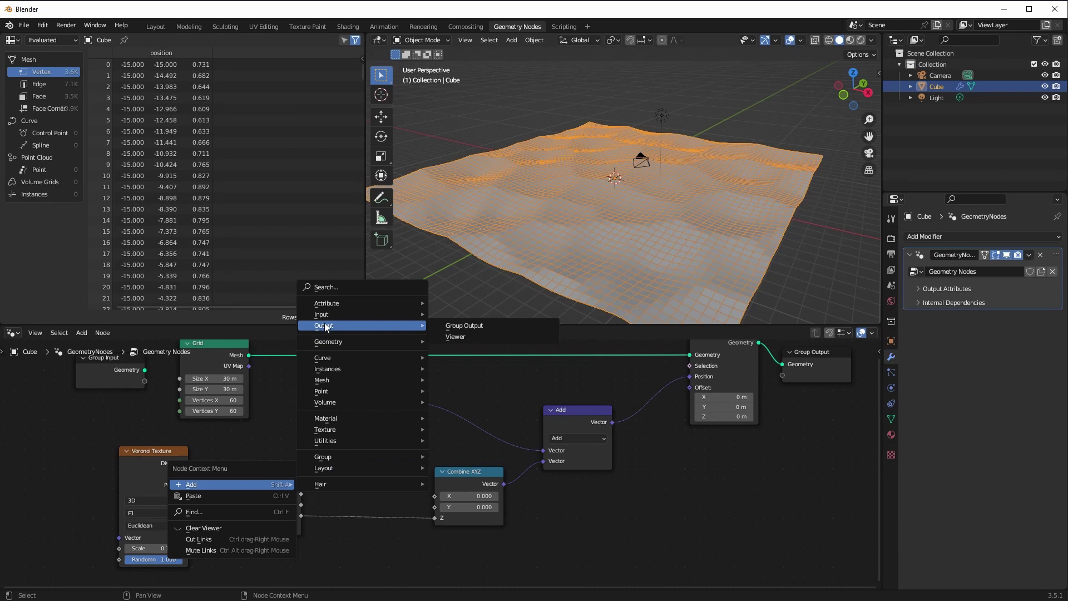
{"action": "mouse_move", "coordinate": [338, 402]}
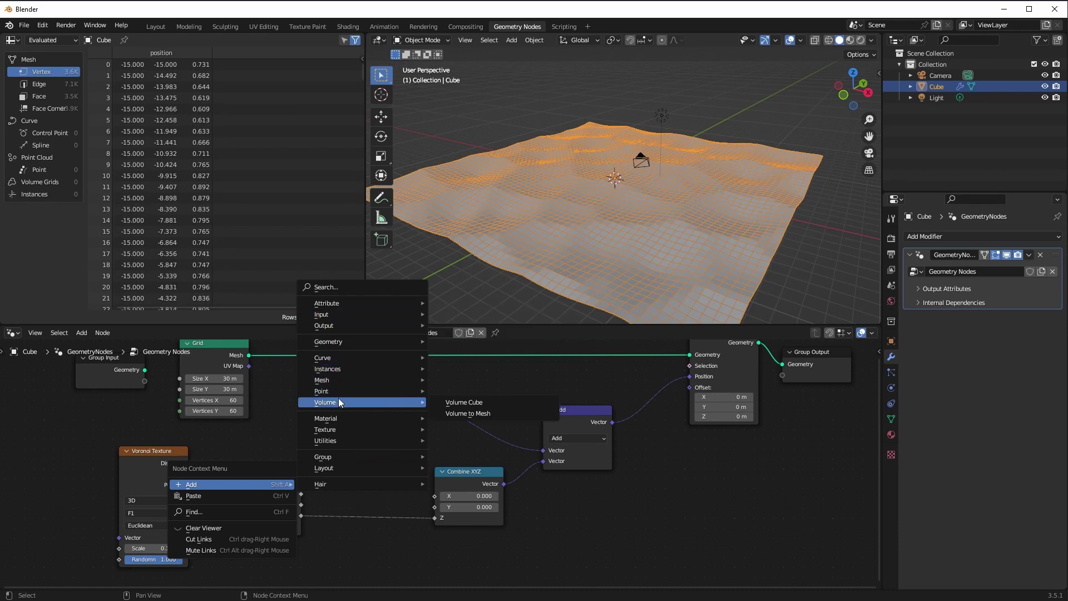
{"action": "mouse_move", "coordinate": [341, 441]}
{"action": "mouse_move", "coordinate": [555, 492]}
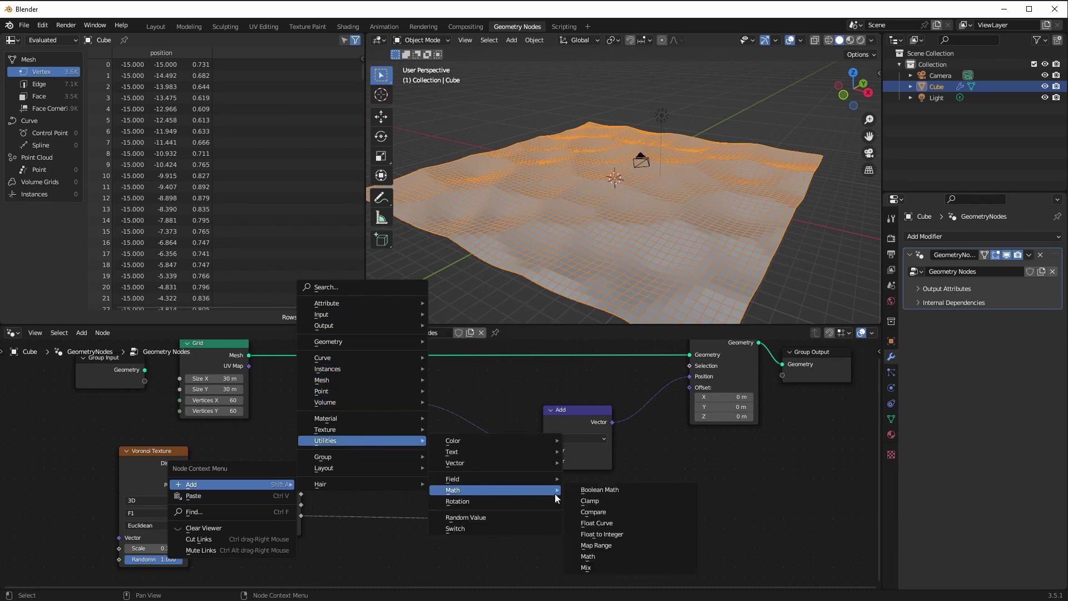
{"action": "left_click", "coordinate": [596, 557]}
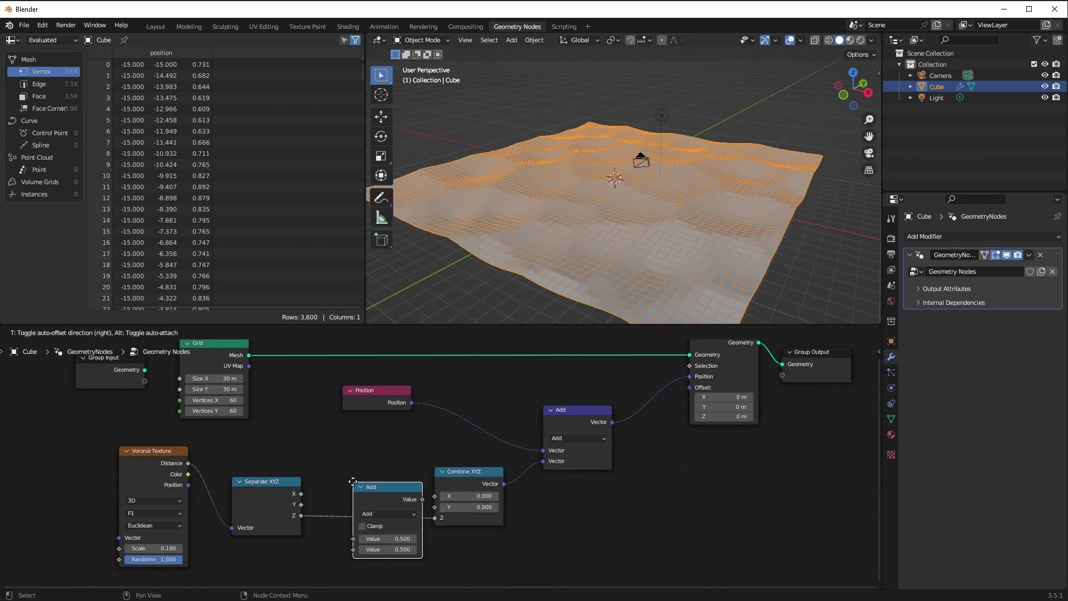
{"action": "left_click", "coordinate": [341, 477]}
{"action": "left_click", "coordinate": [362, 510]}
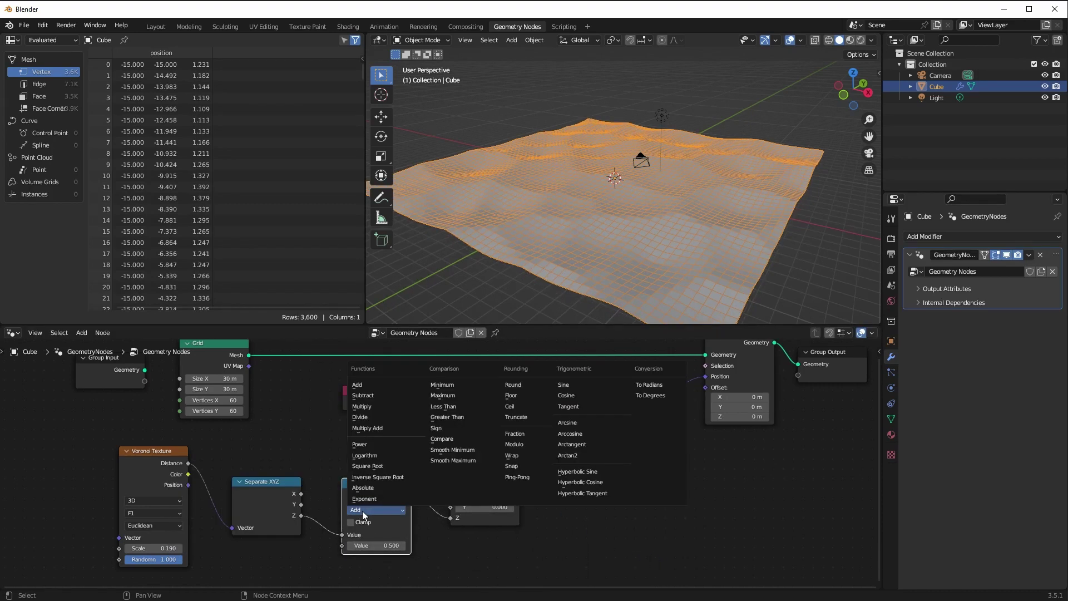
{"action": "left_click", "coordinate": [367, 407]}
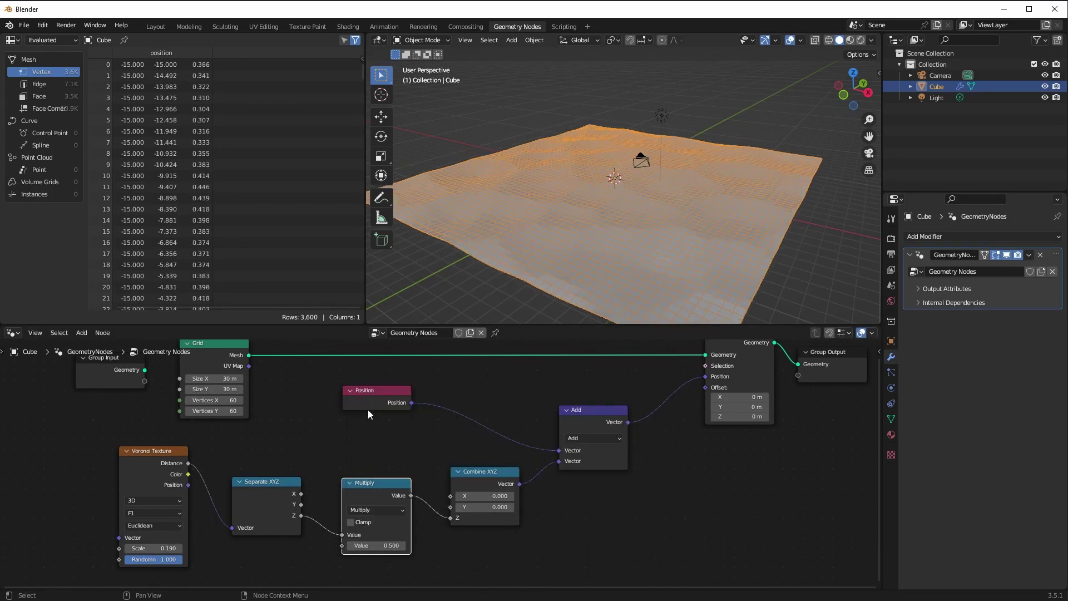
Try a multiplier of 1 on the Multiply node and settle on 2 to exaggerate the surface height
{"action": "left_click", "coordinate": [386, 546]}
{"action": "type", "text": "1"}
{"action": "key", "text": "Return"}
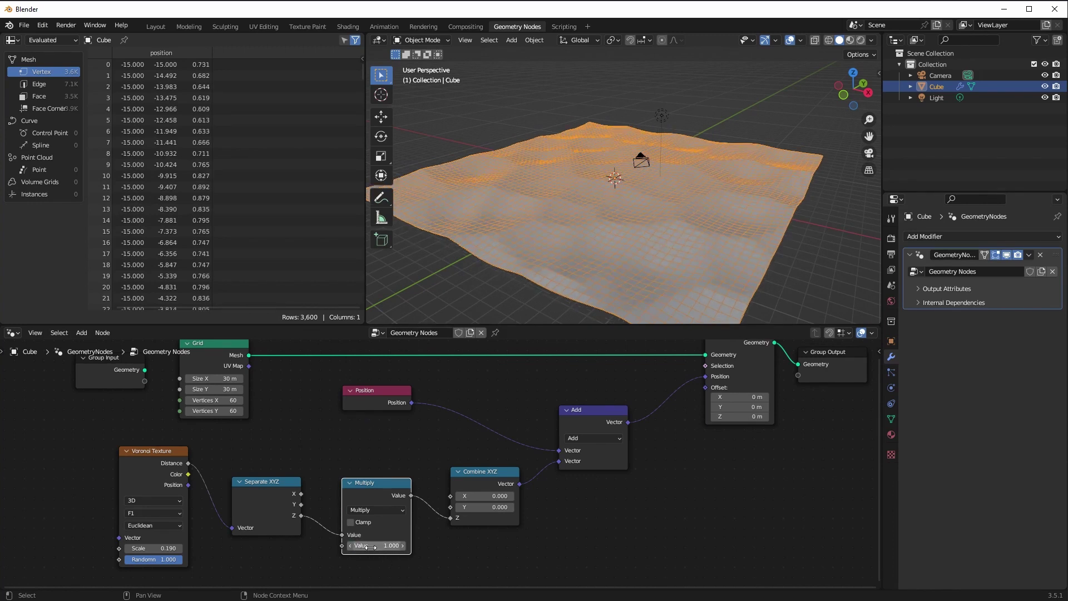
{"action": "left_click", "coordinate": [371, 547]}
{"action": "type", "text": "2"}
{"action": "key", "text": "Return"}
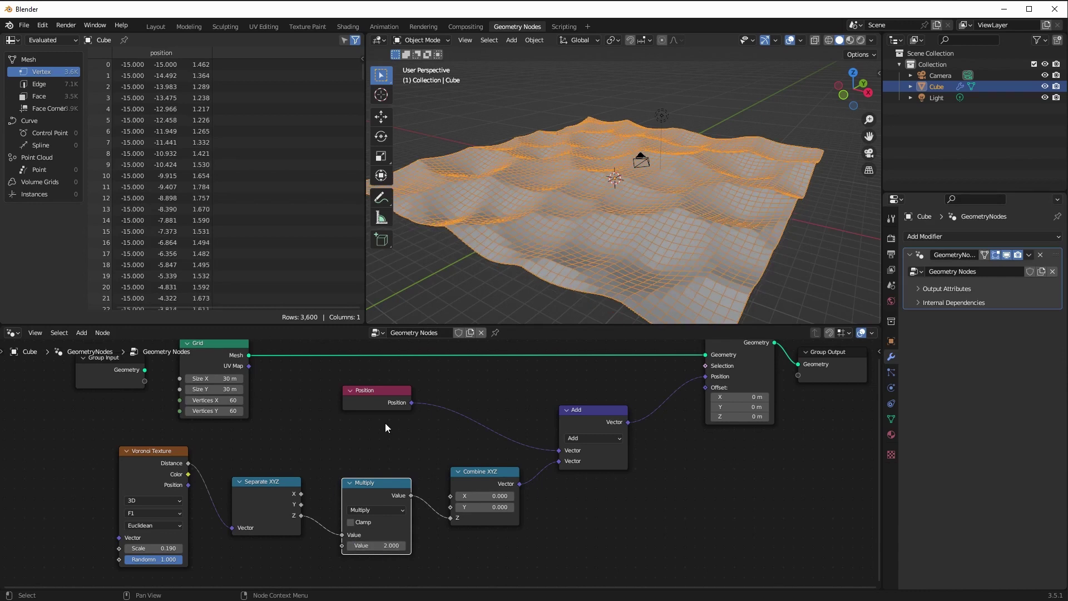
{"action": "middle_click_drag", "start_coordinate": [486, 211], "coordinate": [527, 264]}
{"action": "scroll", "coordinate": [521, 208], "scroll_direction": "down", "scroll_amount": 5}
{"action": "scroll", "coordinate": [523, 231], "scroll_direction": "up", "scroll_amount": 3}
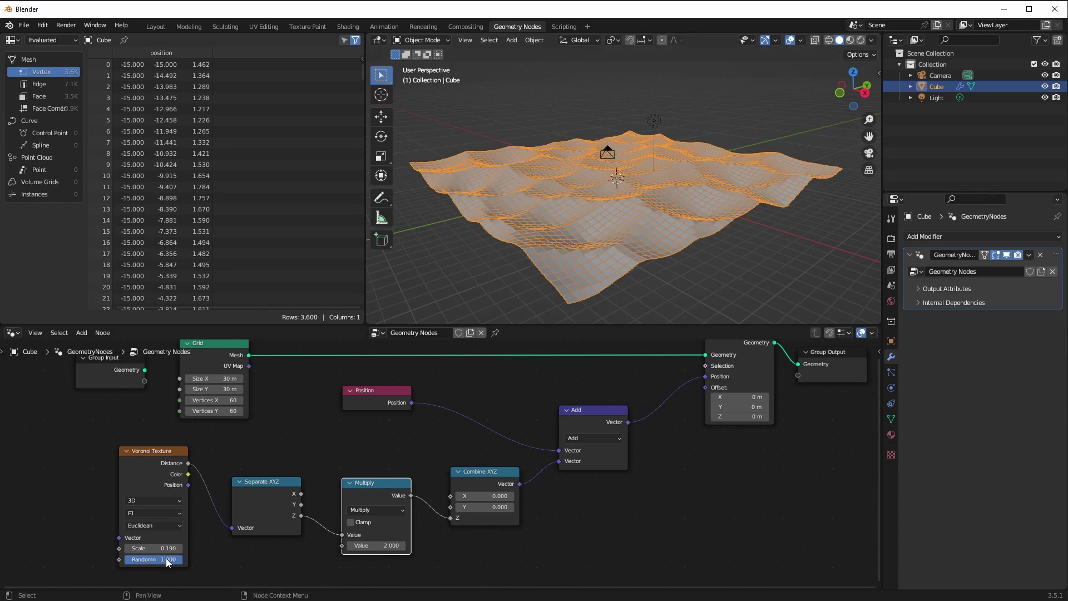
Lower the Voronoi Texture's Randomness to 0 and inspect the surface pattern from above
{"action": "left_click_drag", "start_coordinate": [167, 559], "coordinate": [72, 568]}
{"action": "scroll", "coordinate": [496, 221], "scroll_direction": "up", "scroll_amount": 3}
{"action": "mouse_move", "coordinate": [495, 221]}
{"action": "middle_mouse_down"}
{"action": "mouse_move", "coordinate": [556, 273]}
{"action": "mouse_move", "coordinate": [579, 272]}
{"action": "middle_mouse_up"}
{"action": "mouse_move", "coordinate": [578, 204]}
{"action": "middle_mouse_down"}
{"action": "mouse_move", "coordinate": [649, 184]}
{"action": "mouse_move", "coordinate": [526, 282]}
{"action": "mouse_move", "coordinate": [476, 268]}
{"action": "mouse_move", "coordinate": [526, 258]}
{"action": "middle_mouse_up"}
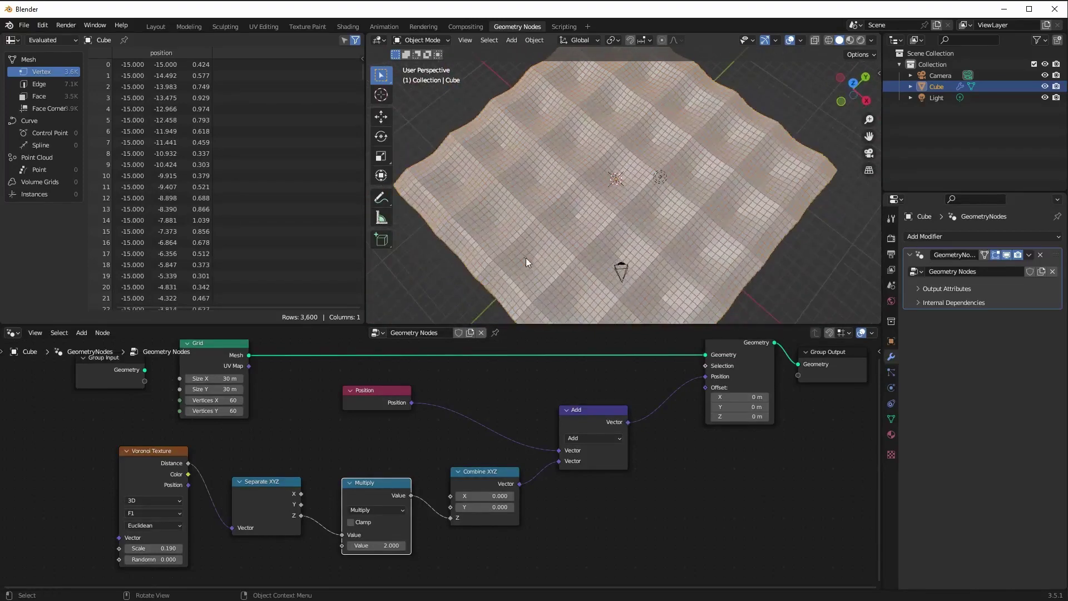
Raise the Voronoi Texture's Randomness gradually to 1 while inspecting the surface from several angles
{"action": "left_click_drag", "start_coordinate": [158, 559], "coordinate": [189, 568]}
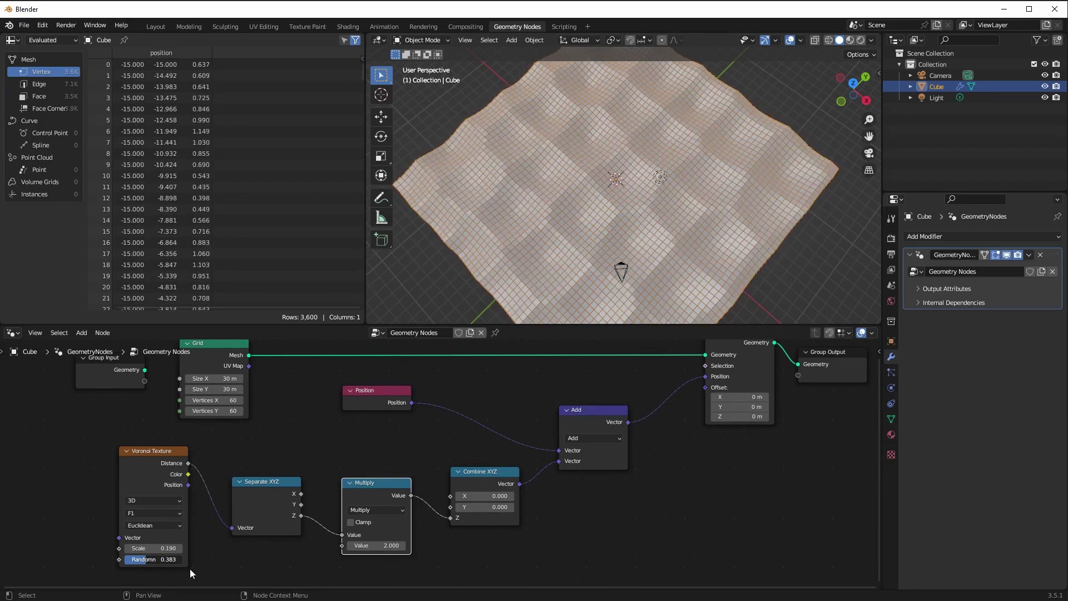
{"action": "middle_click_drag", "start_coordinate": [486, 262], "coordinate": [568, 227]}
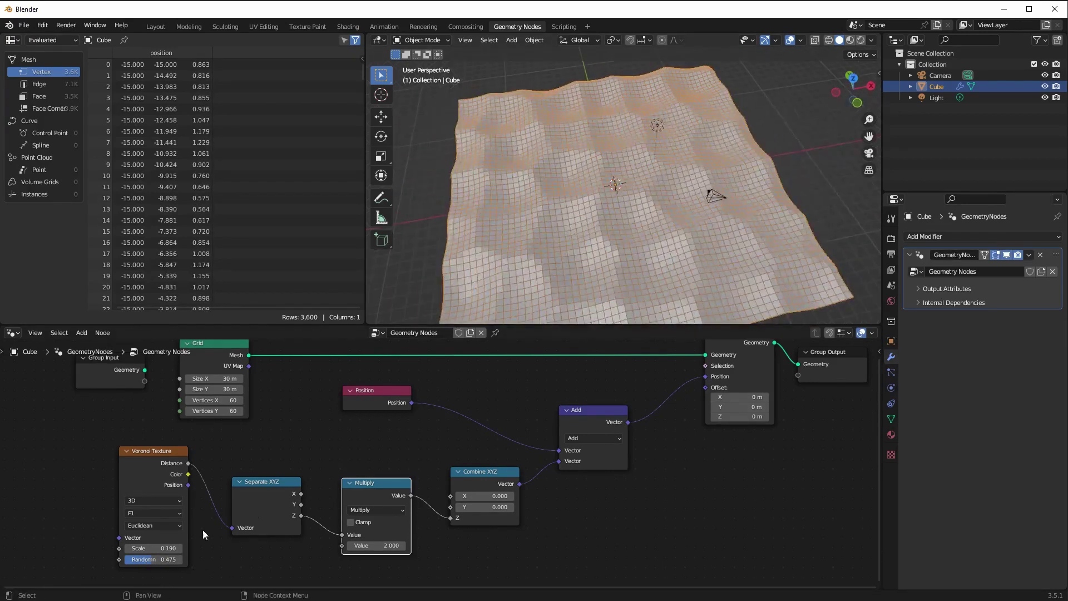
{"action": "left_click_drag", "start_coordinate": [150, 561], "coordinate": [193, 568]}
{"action": "mouse_move", "coordinate": [540, 279]}
{"action": "middle_mouse_down"}
{"action": "mouse_move", "coordinate": [519, 307]}
{"action": "mouse_move", "coordinate": [525, 283]}
{"action": "middle_mouse_up"}
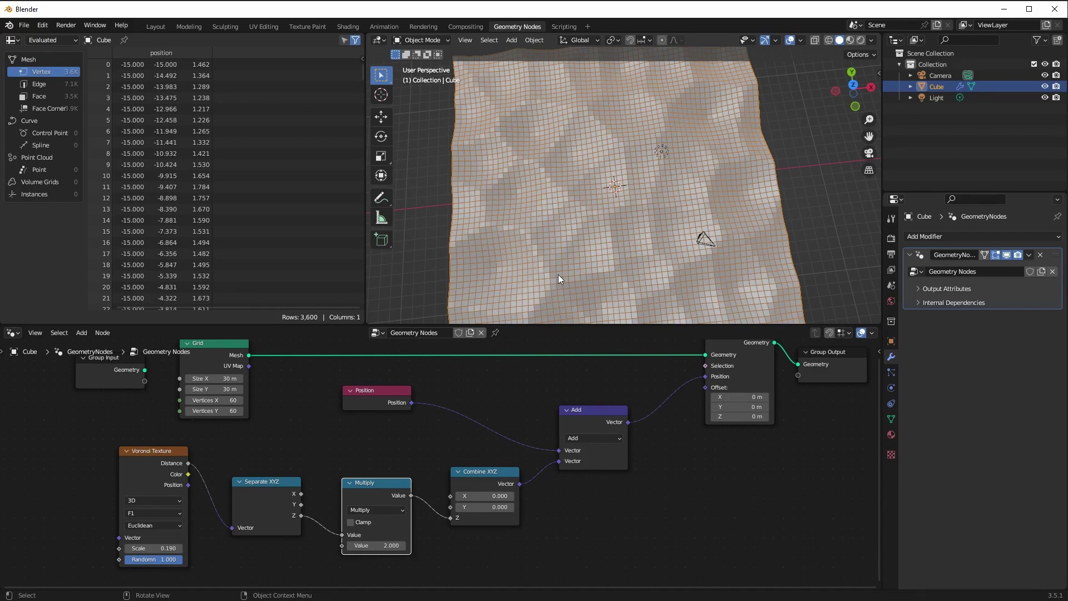
{"action": "mouse_move", "coordinate": [543, 235]}
{"action": "middle_mouse_down"}
{"action": "mouse_move", "coordinate": [479, 208]}
{"action": "mouse_move", "coordinate": [545, 138]}
{"action": "middle_mouse_up"}
{"action": "mouse_move", "coordinate": [525, 278]}
{"action": "middle_mouse_down"}
{"action": "mouse_move", "coordinate": [547, 245]}
{"action": "mouse_move", "coordinate": [529, 225]}
{"action": "mouse_move", "coordinate": [552, 252]}
{"action": "middle_mouse_up"}
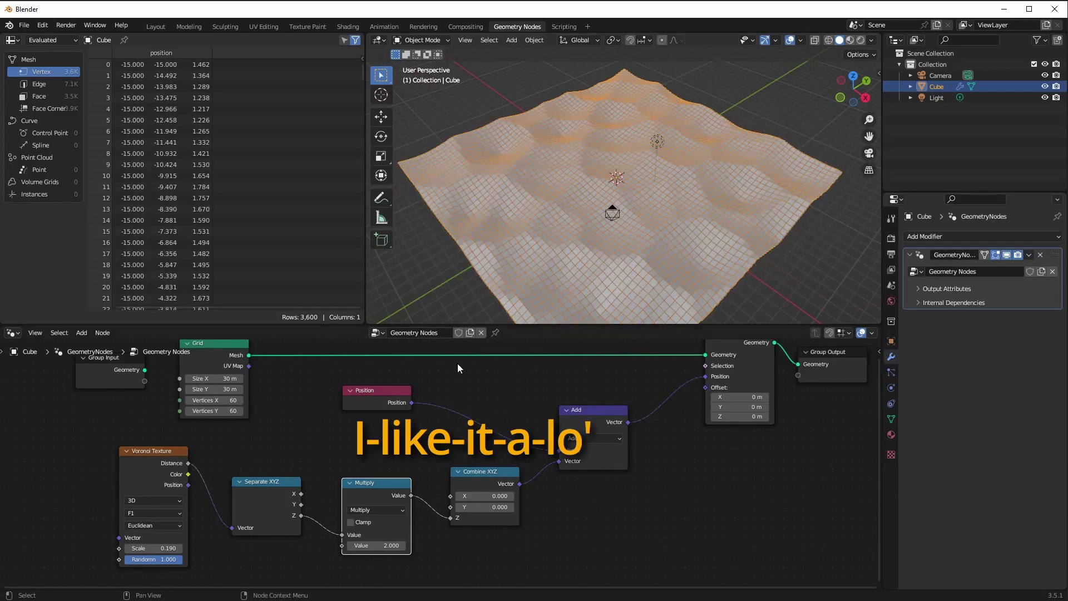
Rearrange the Multiply, Position and Combine XYZ nodes, leaving a wide gap between Multiply and Combine XYZ
{"action": "left_click_drag", "start_coordinate": [376, 483], "coordinate": [365, 475]}
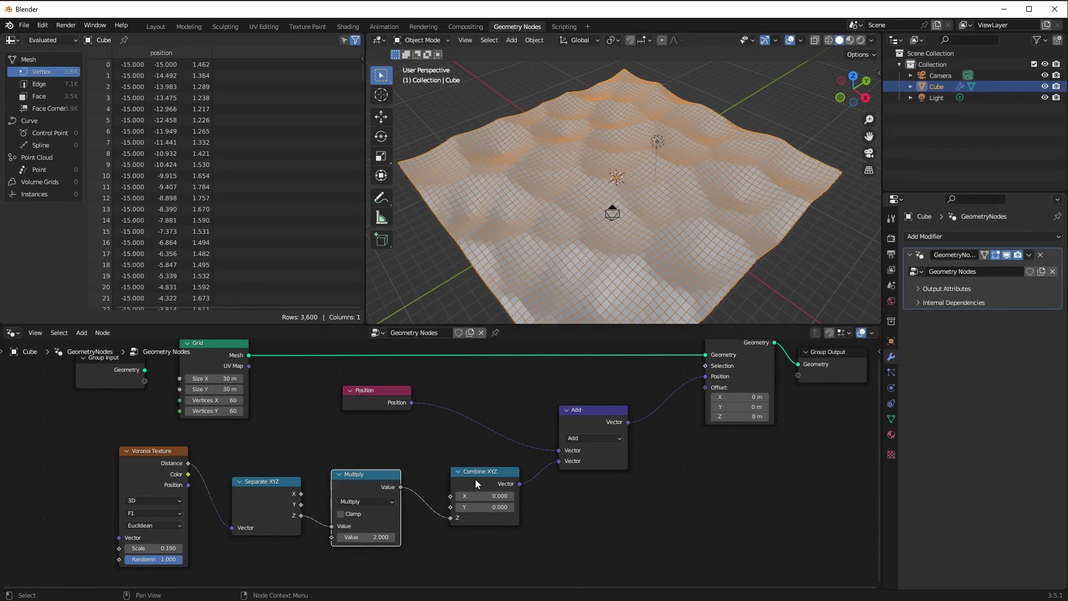
{"action": "scroll", "coordinate": [575, 429], "scroll_direction": "down", "scroll_amount": 2}
{"action": "middle_click_drag", "start_coordinate": [575, 429], "coordinate": [534, 462]}
{"action": "left_click_drag", "start_coordinate": [534, 462], "coordinate": [579, 434]}
{"action": "left_click_drag", "start_coordinate": [349, 443], "coordinate": [445, 443]}
{"action": "left_click", "coordinate": [431, 520]}
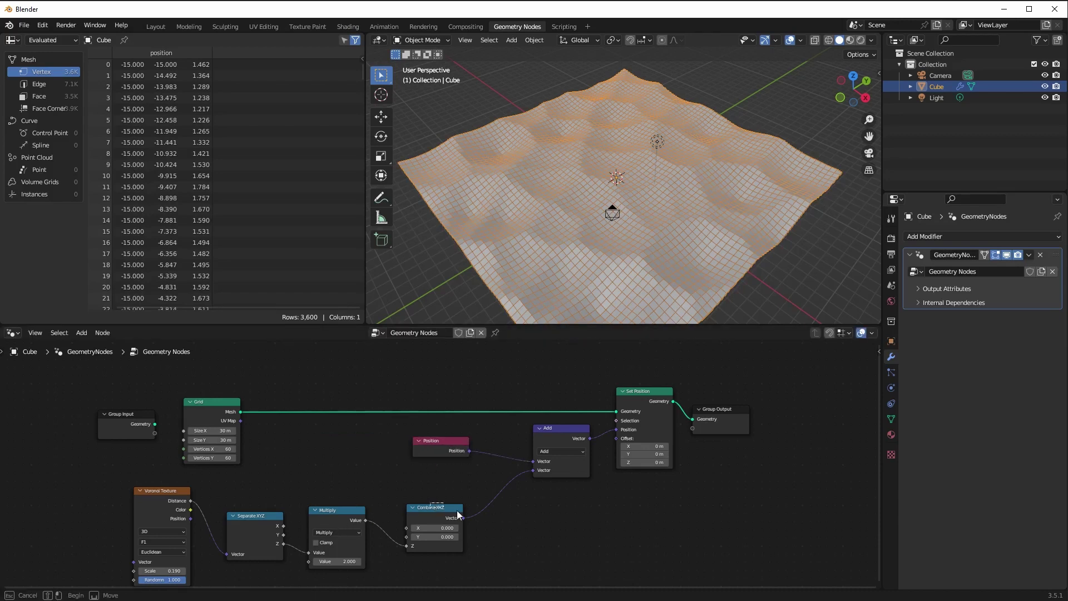
{"action": "left_click_drag", "start_coordinate": [431, 520], "coordinate": [474, 525]}
{"action": "middle_click_drag", "start_coordinate": [497, 300], "coordinate": [505, 279]}
{"action": "left_click_drag", "start_coordinate": [350, 514], "coordinate": [342, 516]}
{"action": "left_click_drag", "start_coordinate": [487, 508], "coordinate": [486, 501]}
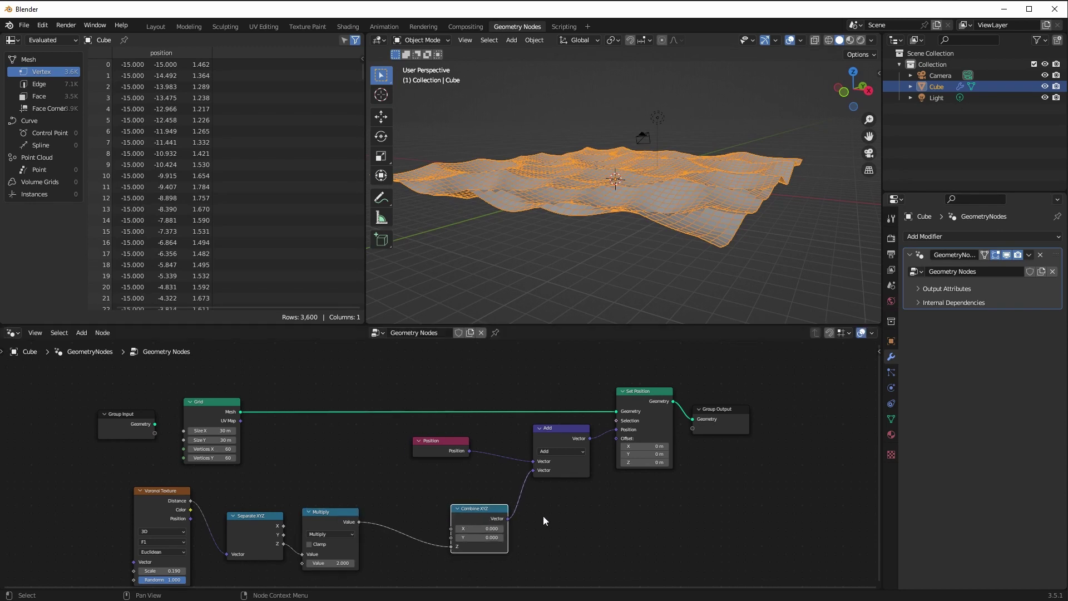
Insert a Clamp node on the link between Multiply and Combine XYZ
{"action": "right_click", "coordinate": [348, 448]}
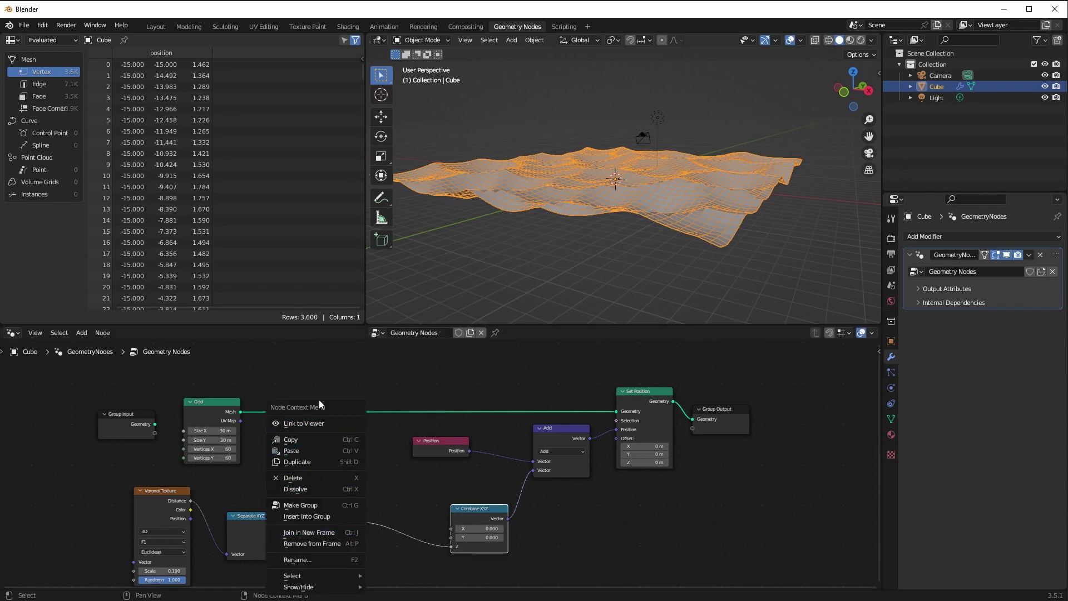
{"action": "right_click", "coordinate": [317, 516]}
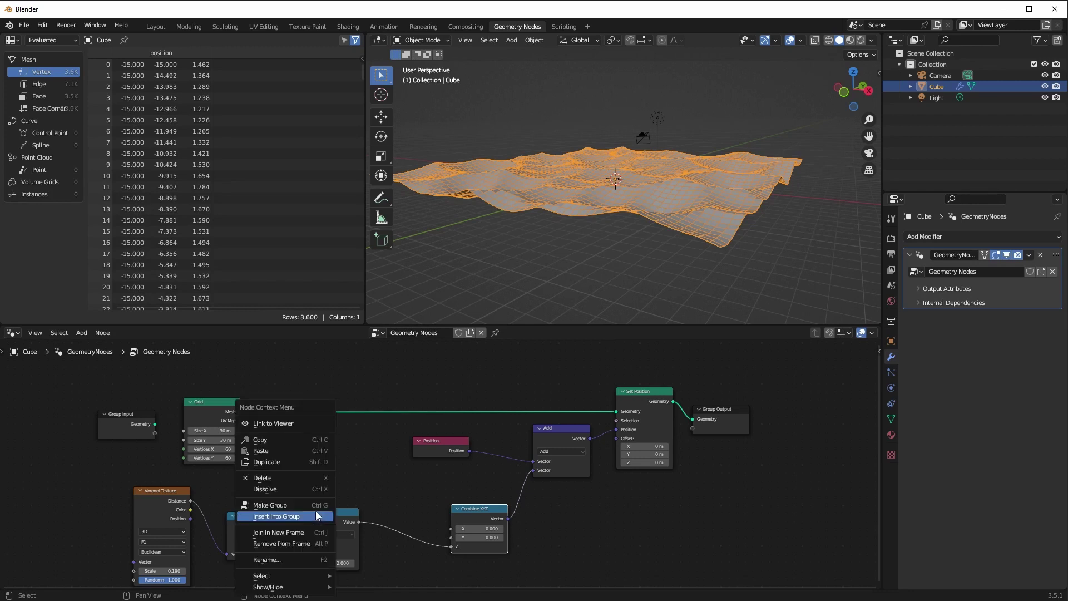
{"action": "right_click", "coordinate": [349, 509]}
{"action": "right_click", "coordinate": [386, 515]}
{"action": "right_click", "coordinate": [250, 533]}
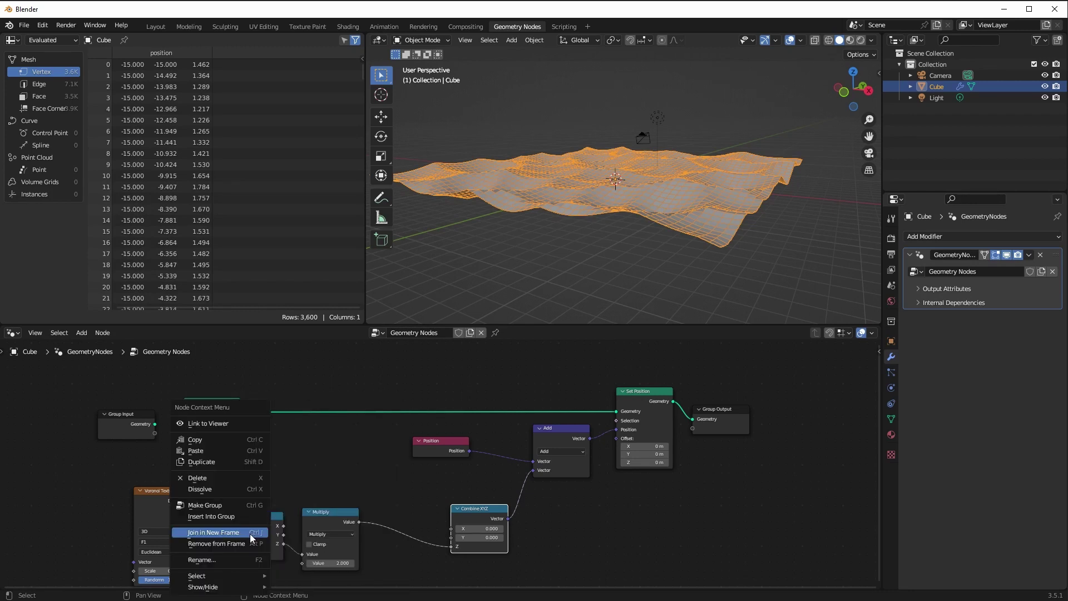
{"action": "right_click", "coordinate": [88, 469]}
{"action": "mouse_move", "coordinate": [95, 490]}
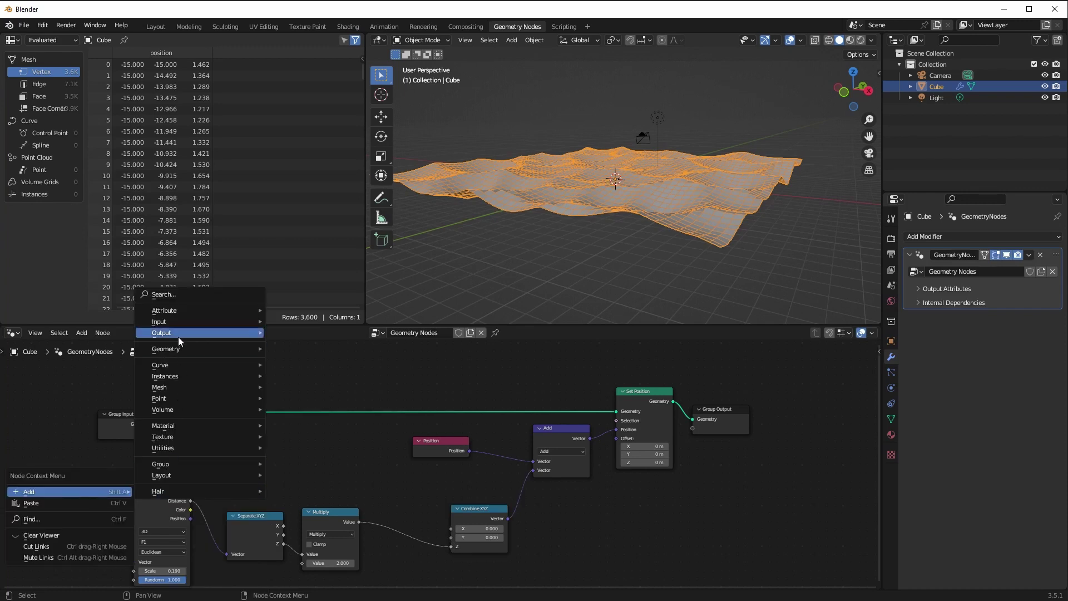
{"action": "mouse_move", "coordinate": [180, 439]}
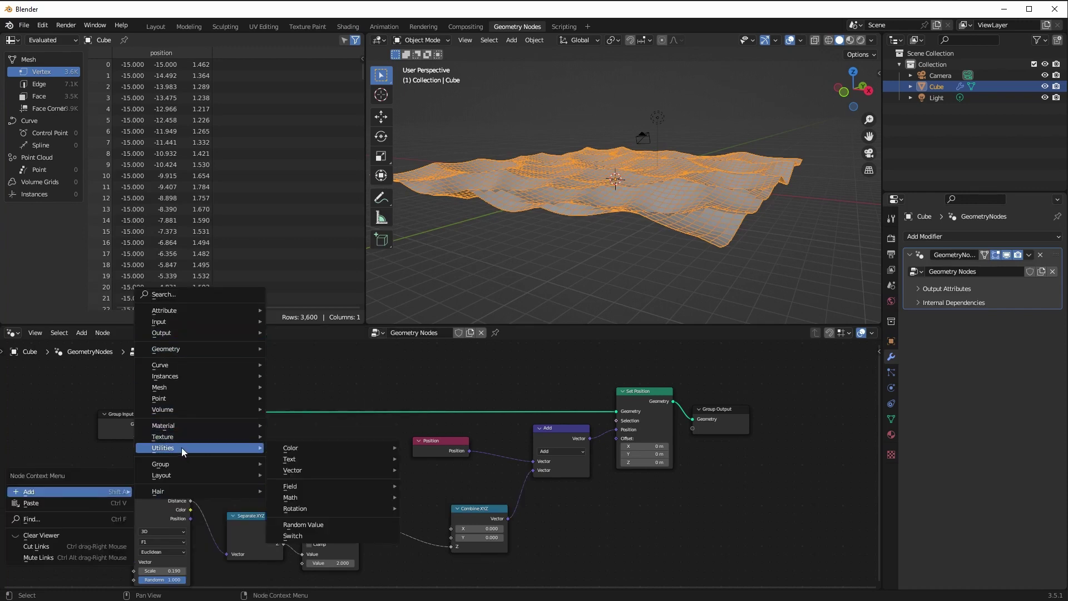
{"action": "mouse_move", "coordinate": [328, 498]}
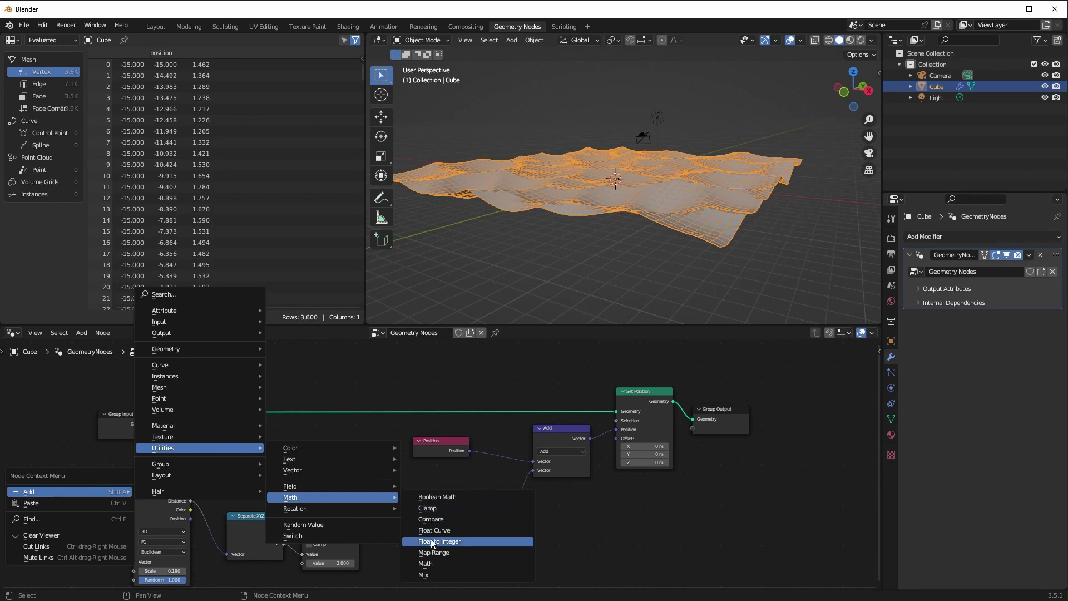
{"action": "left_click", "coordinate": [427, 508]}
{"action": "left_click", "coordinate": [392, 506]}
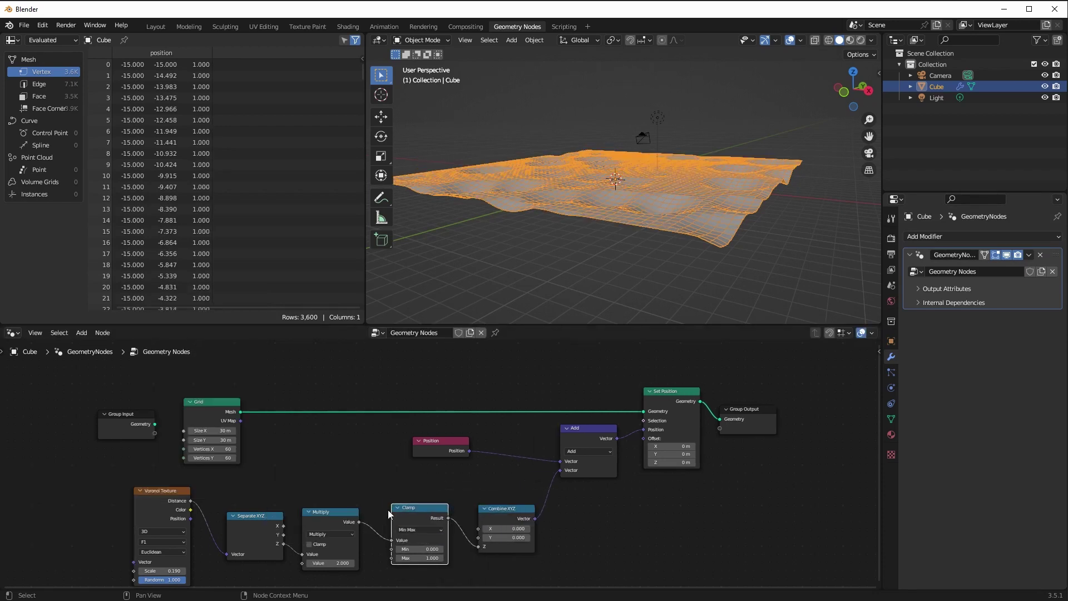
Set the Clamp node's Min to 1 and Max to 1.4, and check the surface from above
{"action": "middle_click_drag", "start_coordinate": [500, 251], "coordinate": [521, 194]}
{"action": "scroll", "coordinate": [494, 452], "scroll_direction": "up", "scroll_amount": 2}
{"action": "middle_click_drag", "start_coordinate": [400, 490], "coordinate": [400, 423]}
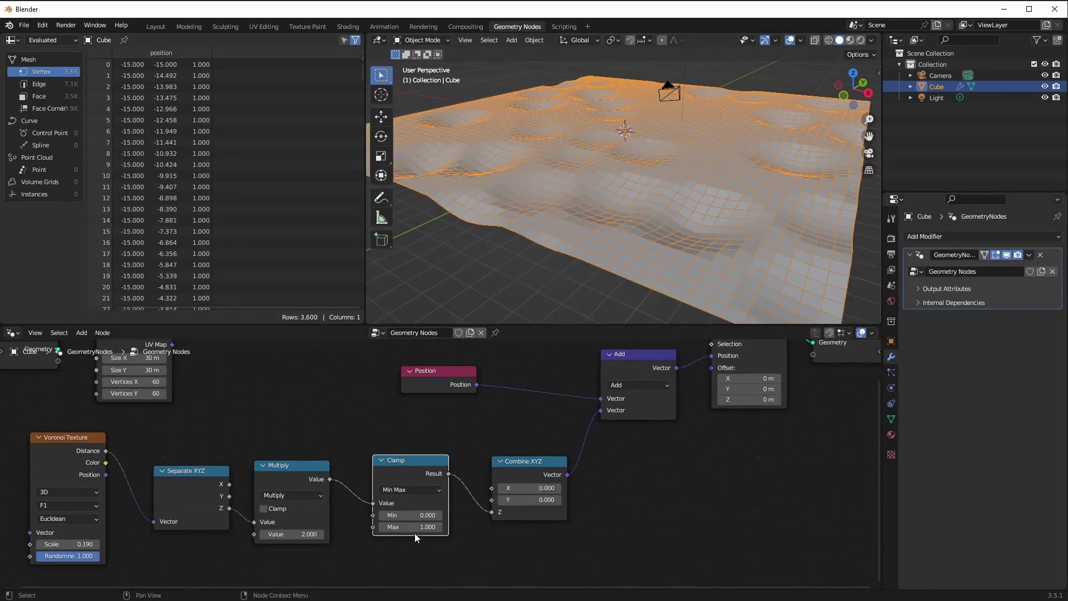
{"action": "mouse_move", "coordinate": [415, 529]}
{"action": "left_mouse_down"}
{"action": "mouse_move", "coordinate": [439, 528]}
{"action": "mouse_move", "coordinate": [419, 515]}
{"action": "mouse_move", "coordinate": [431, 515]}
{"action": "left_mouse_up"}
{"action": "middle_click_drag", "start_coordinate": [527, 219], "coordinate": [473, 302]}
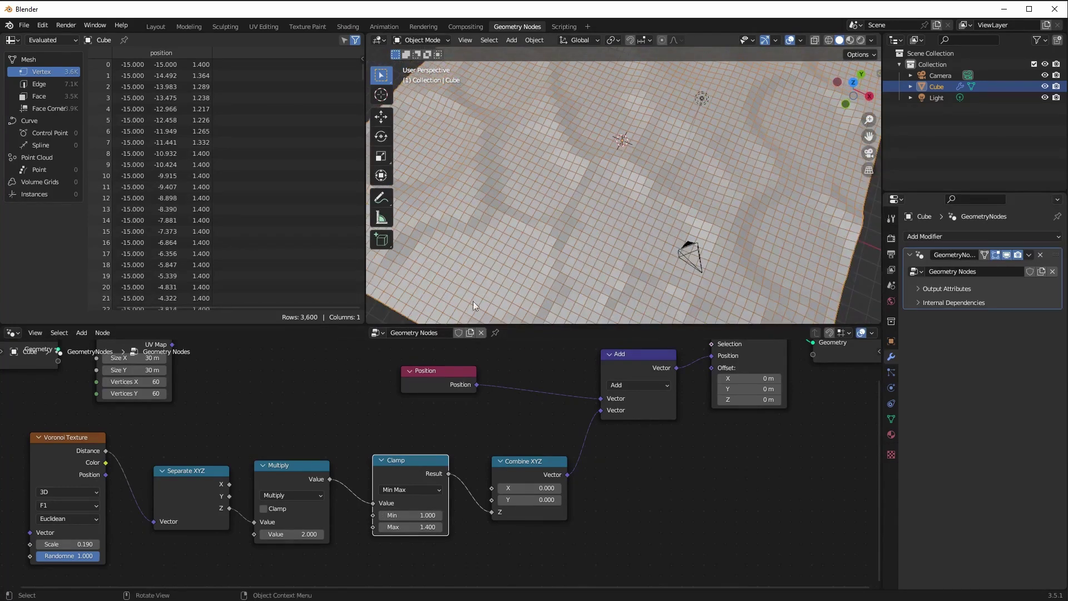
Set the Grid's Vertices X and Vertices Y to 300, and hide the viewport overlays
{"action": "left_click", "coordinate": [134, 381]}
{"action": "type", "text": "300"}
{"action": "key", "text": "Return"}
{"action": "left_click", "coordinate": [145, 394]}
{"action": "type", "text": "3"}
{"action": "key", "text": "Return"}
{"action": "mouse_move", "coordinate": [518, 235]}
{"action": "middle_mouse_down"}
{"action": "mouse_move", "coordinate": [512, 205]}
{"action": "mouse_move", "coordinate": [498, 203]}
{"action": "mouse_move", "coordinate": [535, 232]}
{"action": "mouse_move", "coordinate": [523, 215]}
{"action": "mouse_move", "coordinate": [507, 231]}
{"action": "middle_mouse_up"}
{"action": "left_click", "coordinate": [790, 40]}
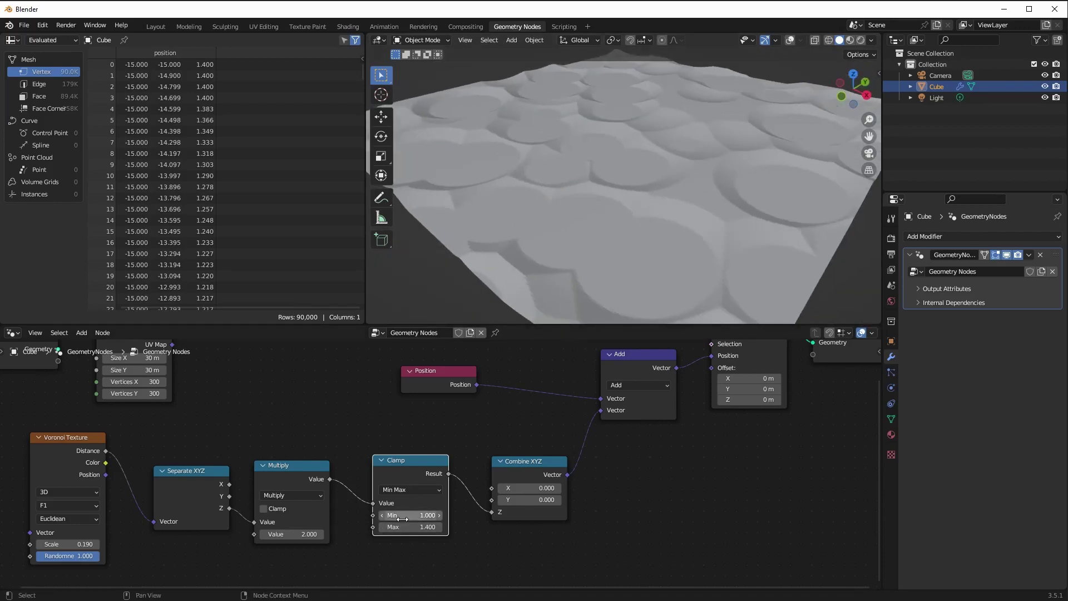
Try a Clamp Max of 1.04, followed by a wider range with Min 0.61 and Max about 1.26
{"action": "left_click_drag", "start_coordinate": [415, 529], "coordinate": [391, 525]}
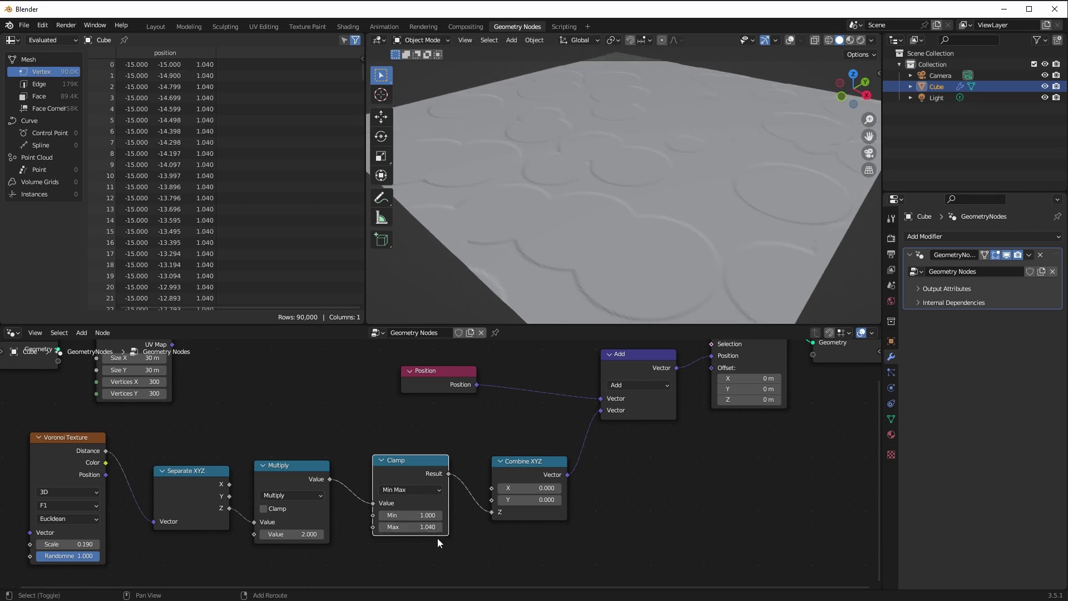
{"action": "mouse_move", "coordinate": [409, 516]}
{"action": "left_mouse_down", "text": "shift"}
{"action": "mouse_move", "coordinate": [386, 515]}
{"action": "mouse_move", "coordinate": [413, 533]}
{"action": "left_mouse_up", "text": "shift"}
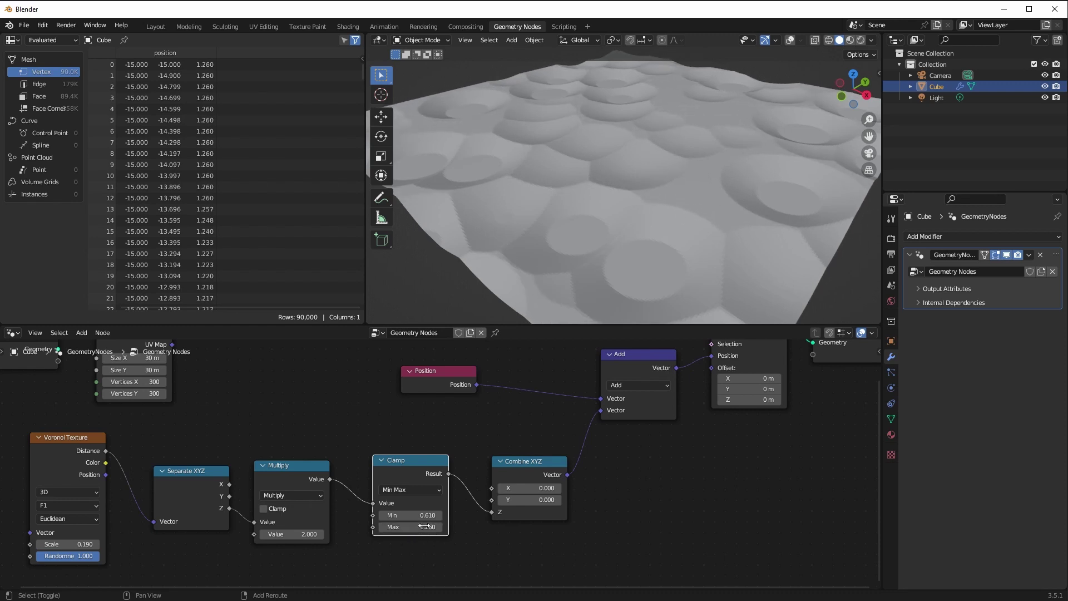
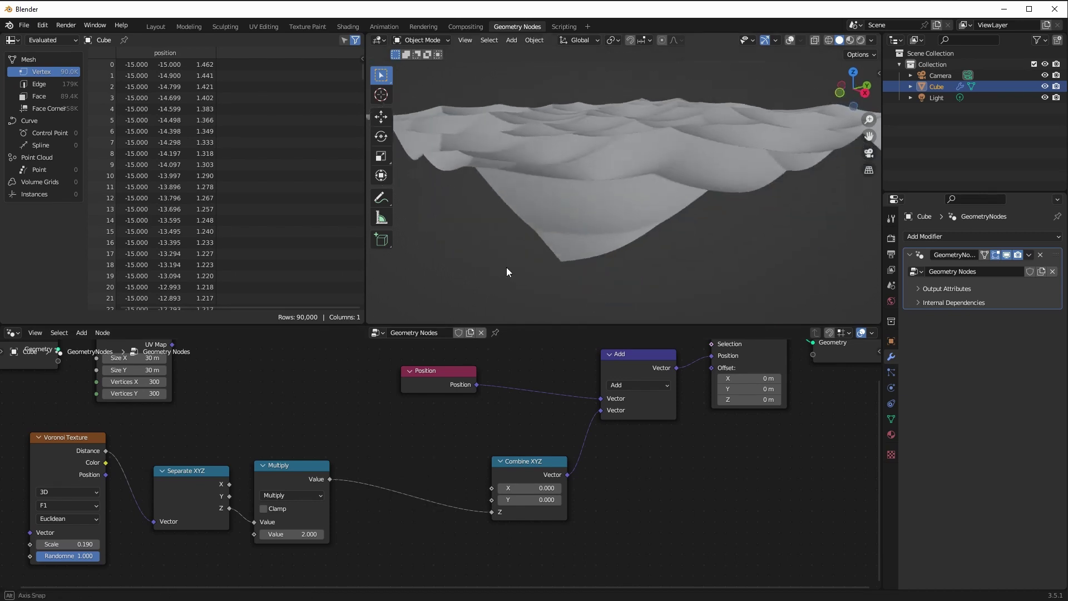
Save the scene in the 0_blender folder as mb_000.blend
{"action": "middle_click_drag", "start_coordinate": [506, 267], "coordinate": [526, 312]}
{"action": "scroll", "coordinate": [538, 271], "scroll_direction": "up", "scroll_amount": 3}
{"action": "middle_click_drag", "start_coordinate": [649, 186], "coordinate": [590, 178]}
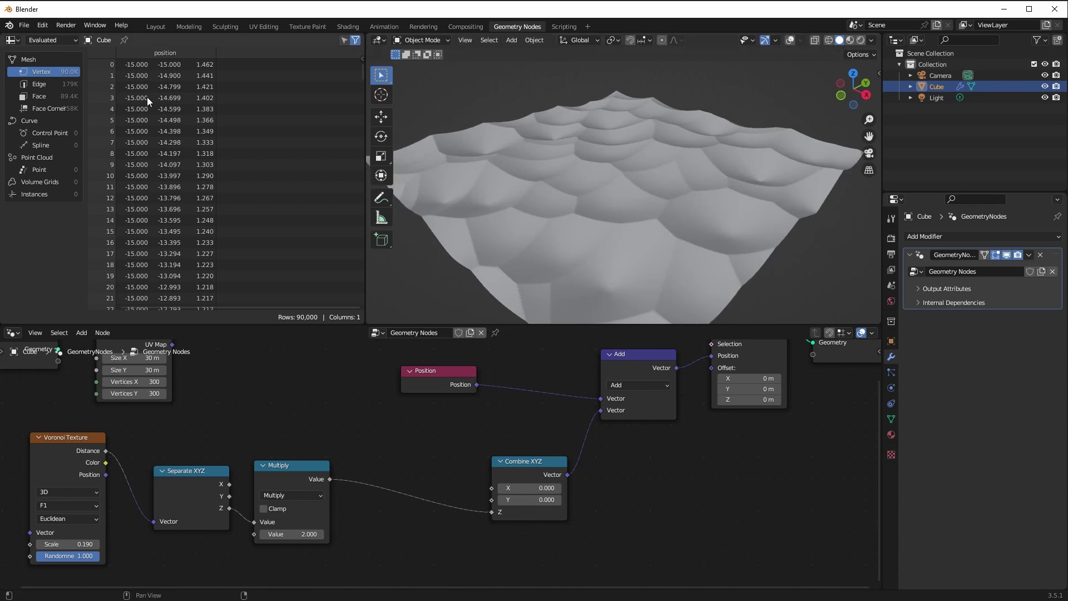
{"action": "left_click", "coordinate": [24, 25]}
{"action": "left_click", "coordinate": [31, 111]}
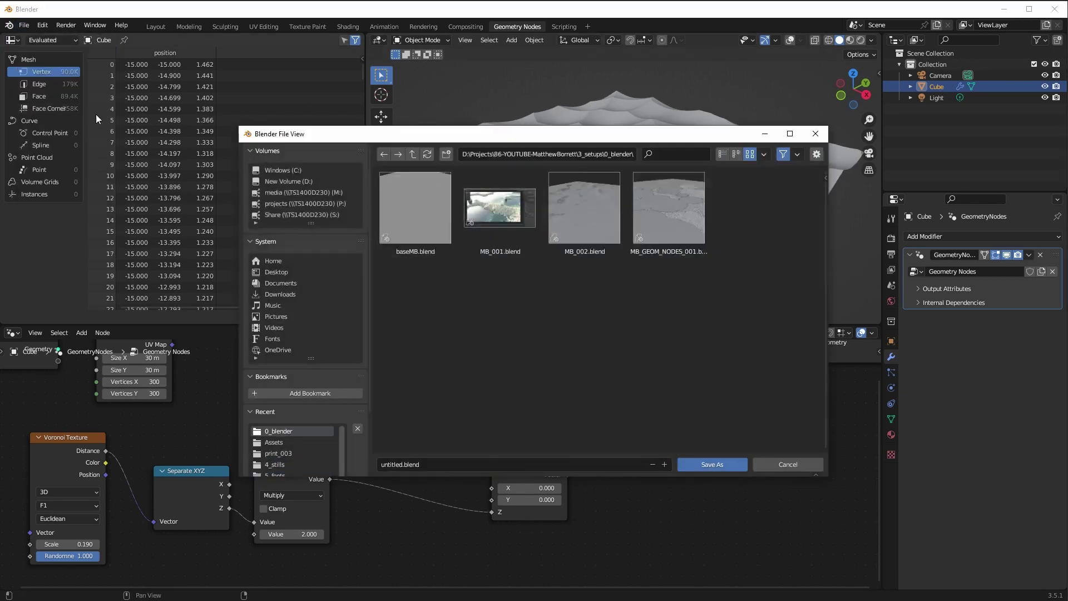
{"action": "left_click", "coordinate": [423, 465]}
{"action": "type", "text": "mb"}
{"action": "type", "text": "_000.blend"}
{"action": "key", "text": "Return"}
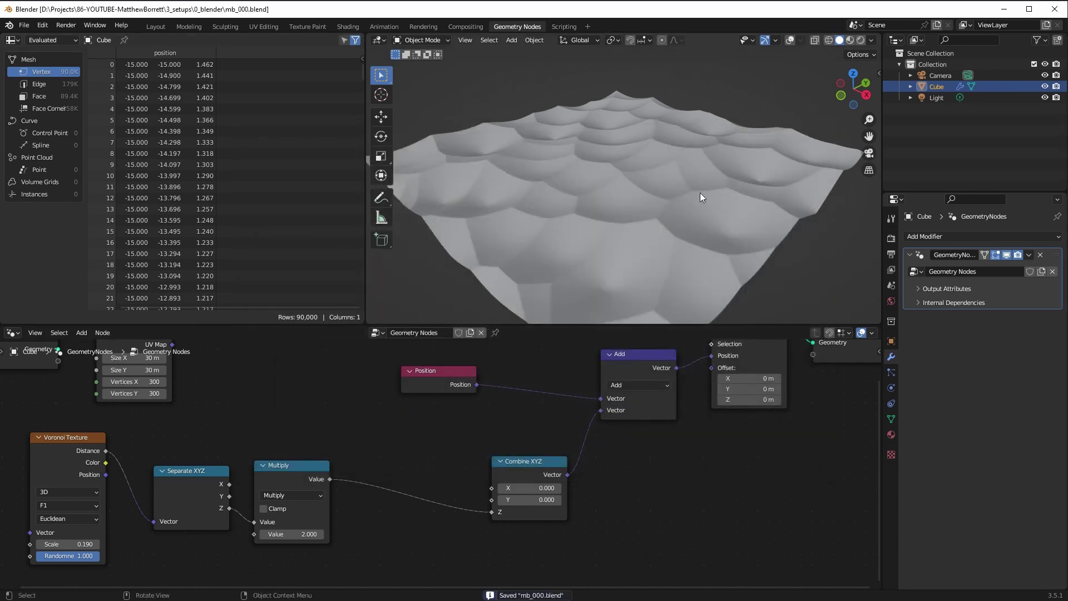
Turn the viewport overlays back on so the surface's wireframe is drawn again
{"action": "left_click", "coordinate": [775, 40]}
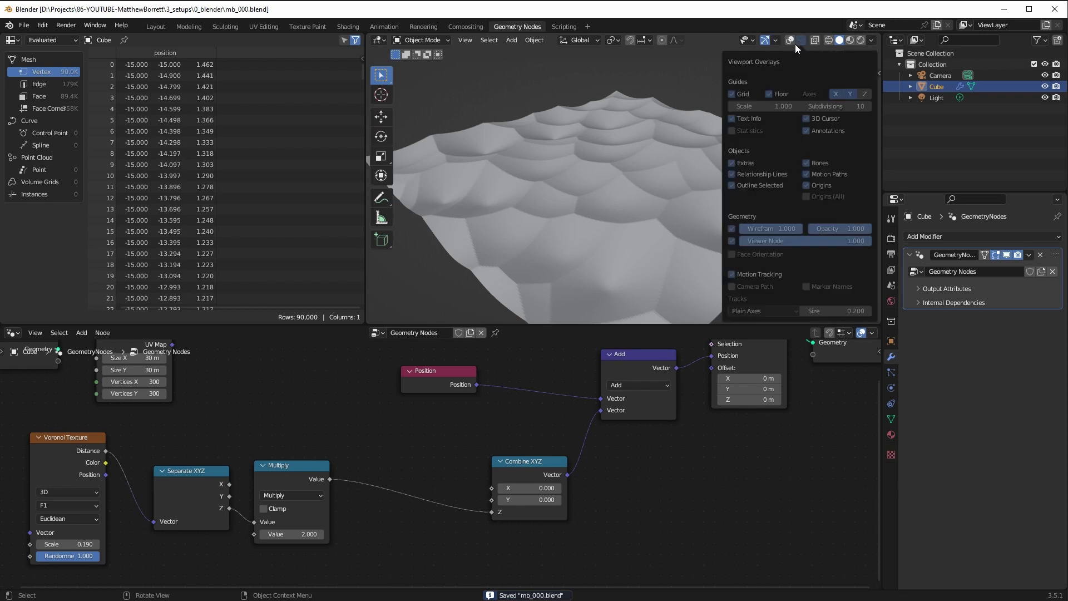
{"action": "left_click", "coordinate": [798, 43]}
{"action": "left_click", "coordinate": [799, 43]}
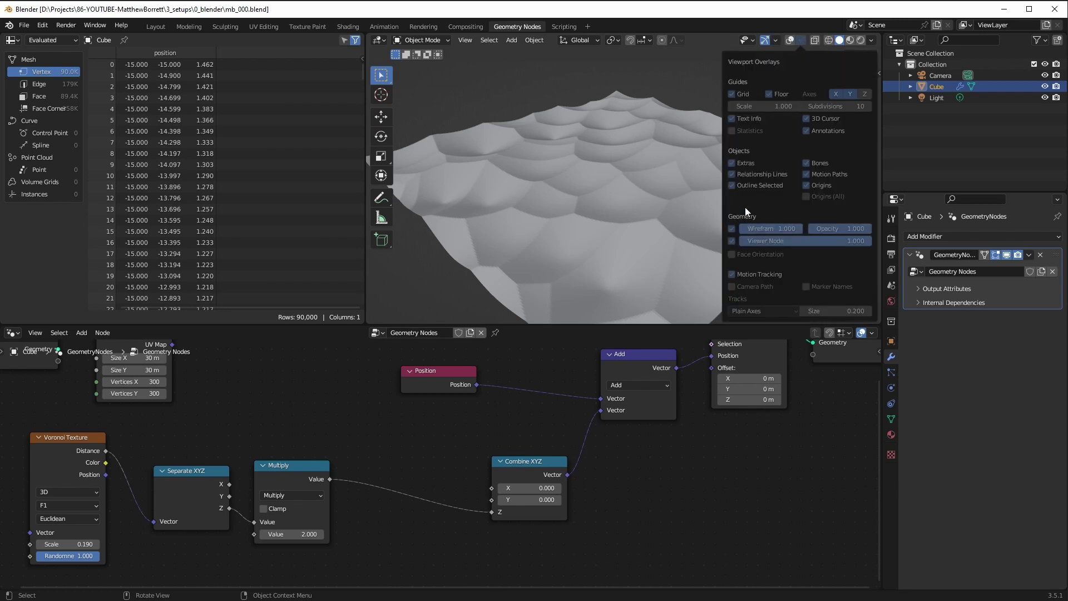
{"action": "left_click", "coordinate": [789, 41]}
{"action": "left_click", "coordinate": [788, 40]}
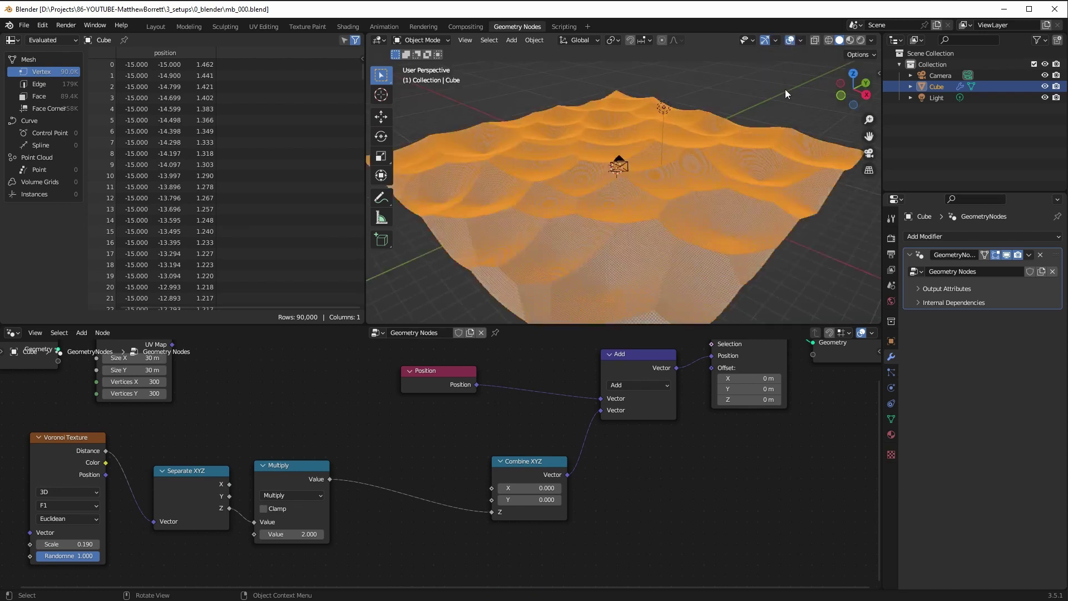
{"action": "left_click", "coordinate": [801, 43]}
{"action": "middle_click_drag", "start_coordinate": [503, 220], "coordinate": [550, 184]}
Set the Grid node's Vertices X and Vertices Y both to 100
{"action": "left_click_drag", "start_coordinate": [133, 381], "coordinate": [151, 407]}
{"action": "type", "text": "100"}
{"action": "key", "text": "Return"}
{"action": "middle_click_drag", "start_coordinate": [545, 221], "coordinate": [465, 262]}
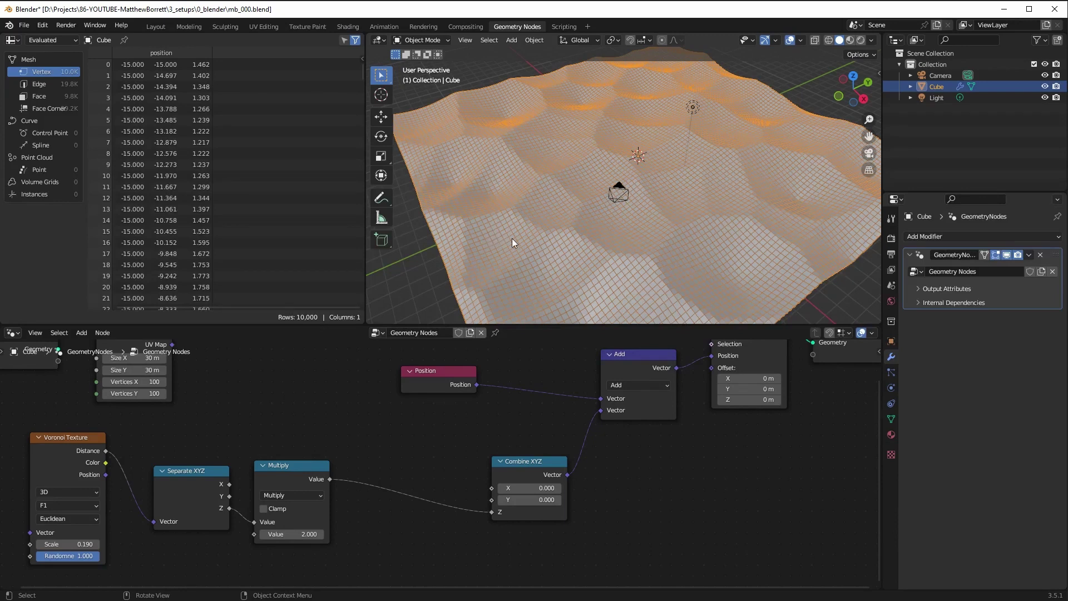
Move the Group Output and Set Position nodes away from the Add node to spread out the end of the node chain
{"action": "middle_click_drag", "start_coordinate": [621, 498], "coordinate": [465, 572]}
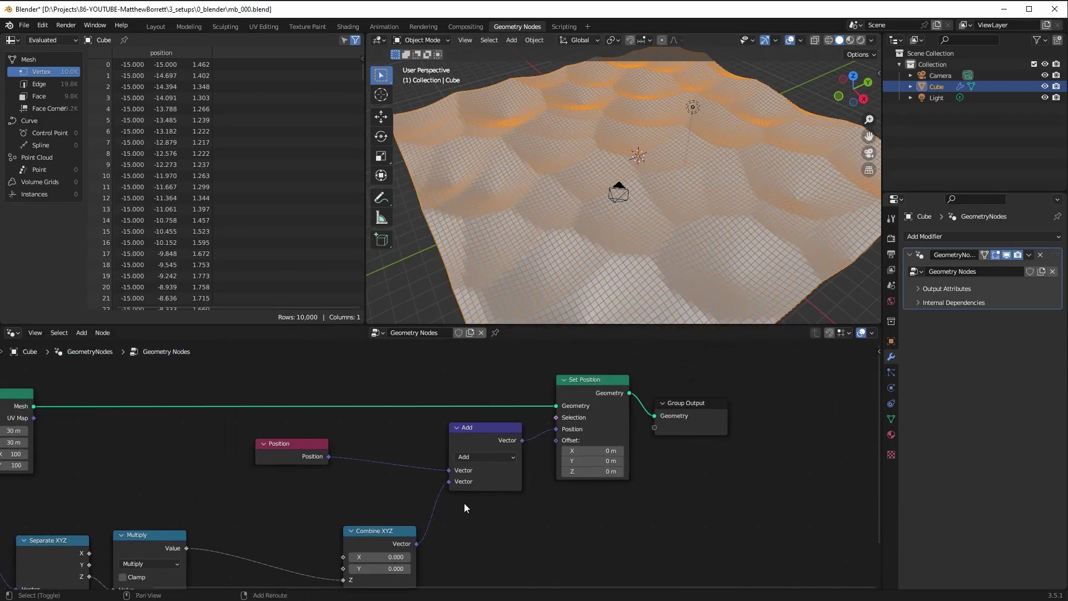
{"action": "left_click_drag", "start_coordinate": [659, 403], "coordinate": [695, 404]}
{"action": "left_click_drag", "start_coordinate": [605, 398], "coordinate": [618, 405]}
{"action": "mouse_move", "coordinate": [506, 236]}
{"action": "middle_mouse_down"}
{"action": "mouse_move", "coordinate": [483, 249]}
{"action": "mouse_move", "coordinate": [494, 252]}
{"action": "middle_mouse_up"}
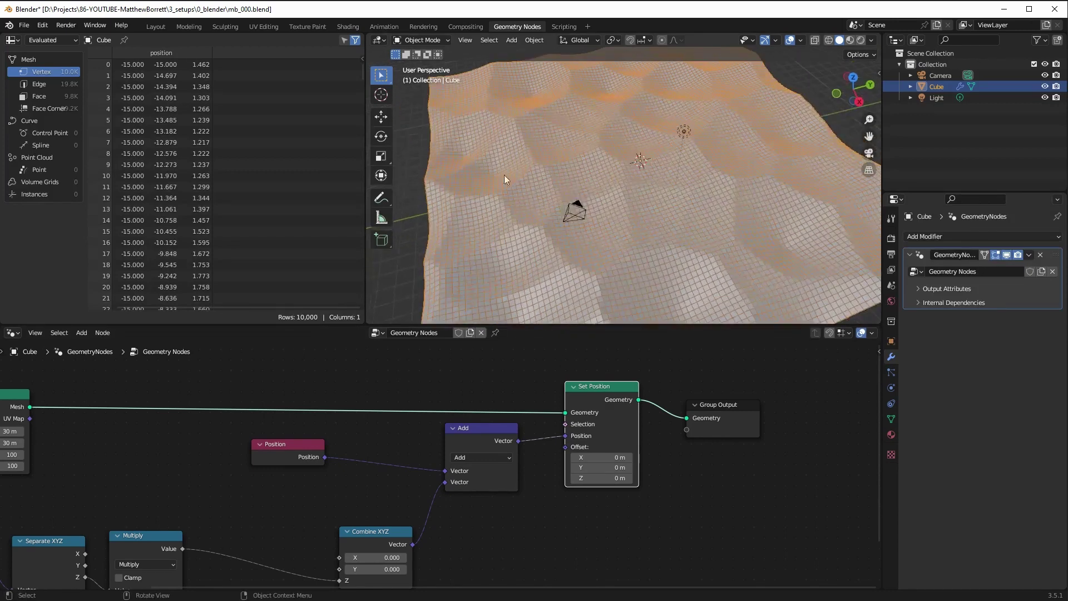
Open the Modeling workspace and switch from Edit Mode to Object Mode
{"action": "left_click", "coordinate": [156, 26]}
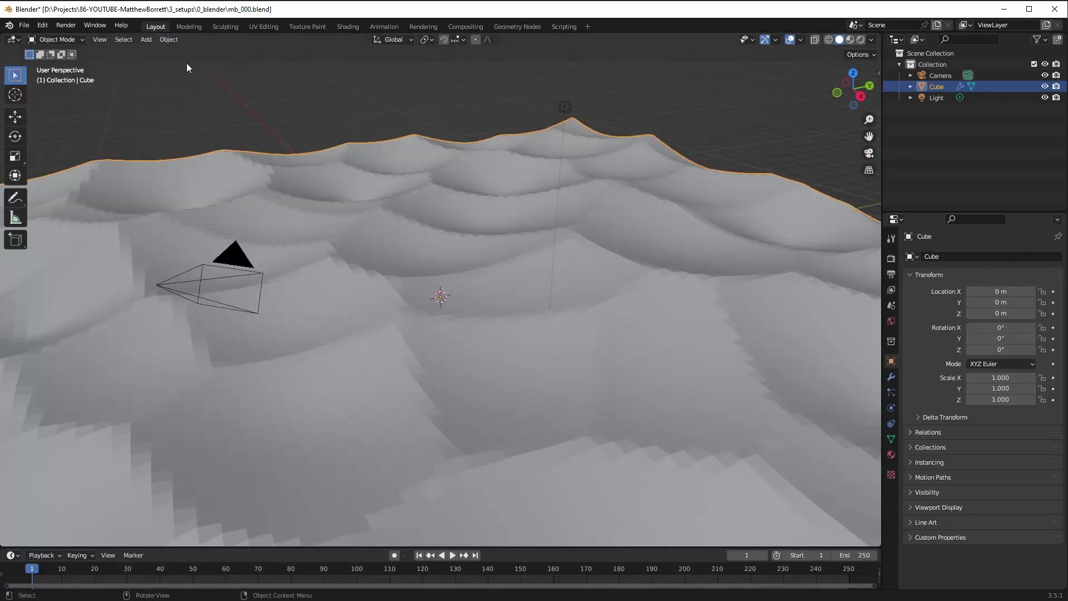
{"action": "middle_click_drag", "start_coordinate": [342, 164], "coordinate": [346, 231]}
{"action": "scroll", "coordinate": [238, 162], "scroll_direction": "down", "scroll_amount": 5}
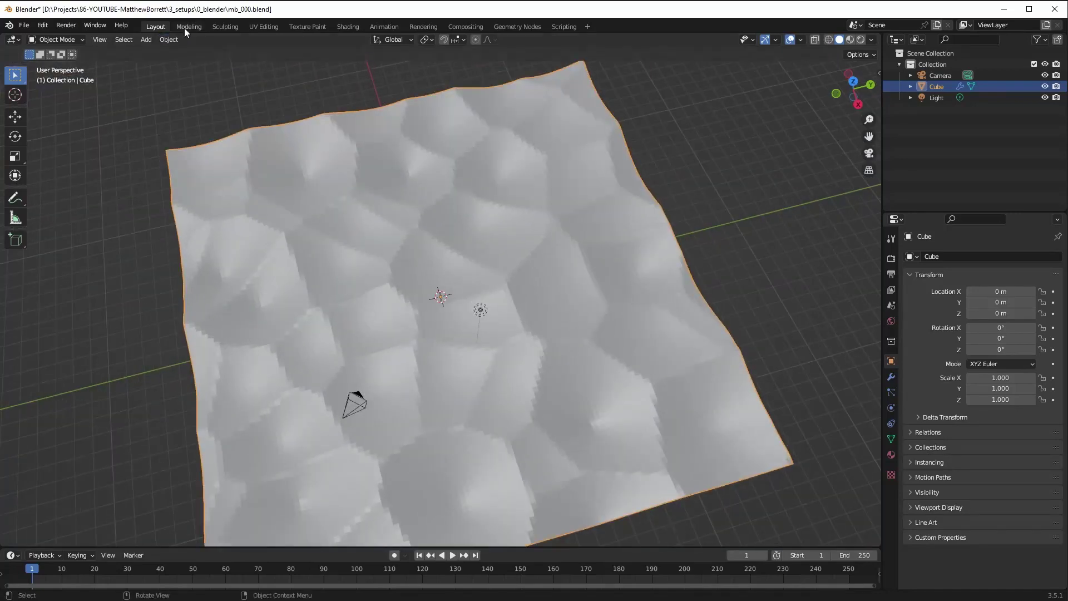
{"action": "left_click", "coordinate": [188, 26]}
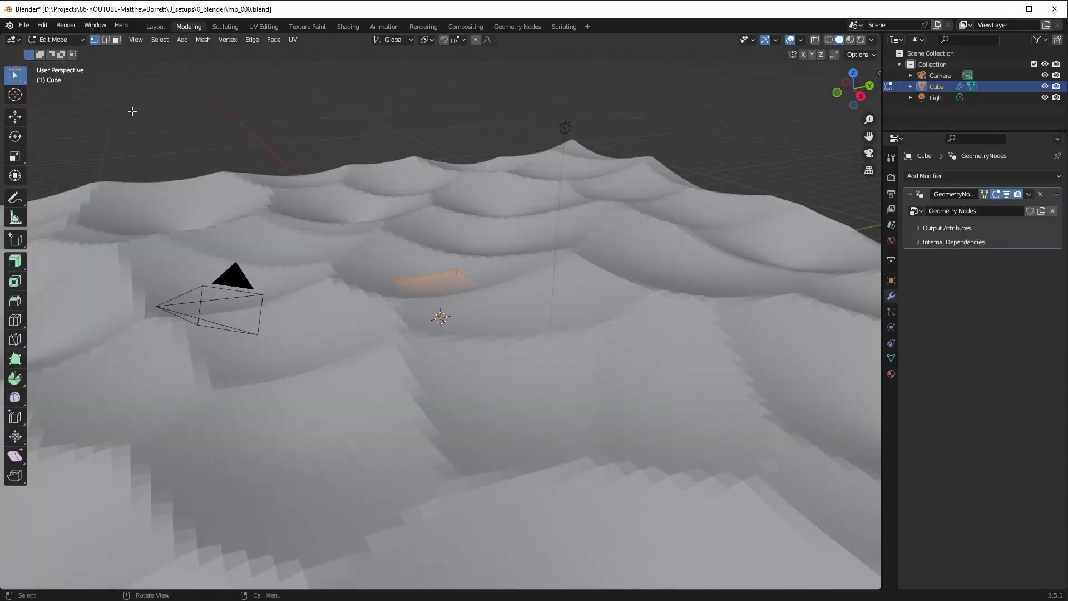
{"action": "left_click", "coordinate": [54, 39]}
{"action": "left_click", "coordinate": [42, 51]}
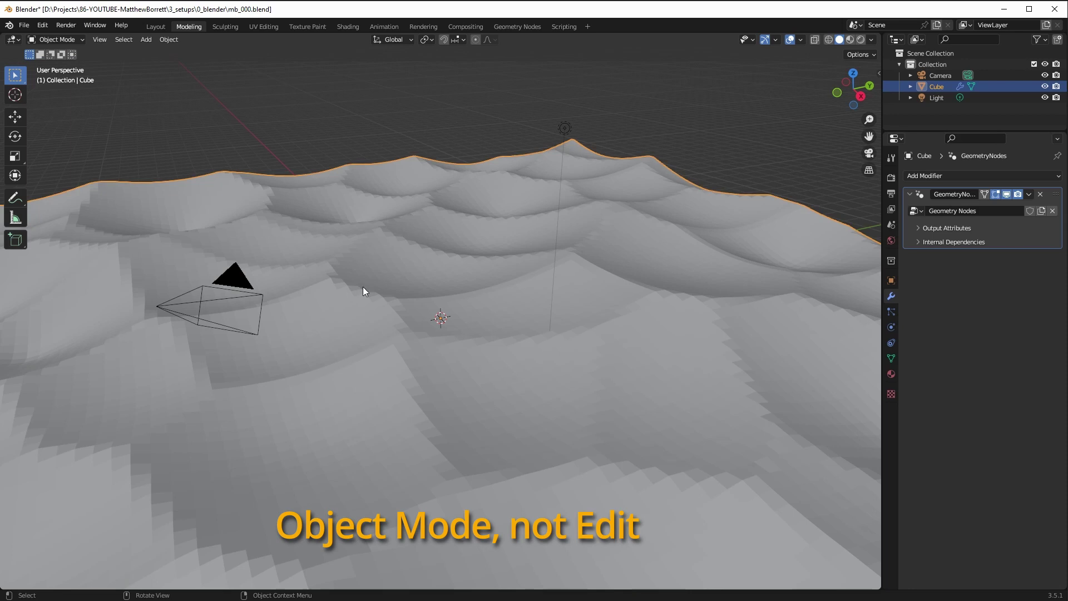
Add a new cube mesh object at the scene origin
{"action": "left_click", "coordinate": [145, 39]}
{"action": "mouse_move", "coordinate": [178, 50]}
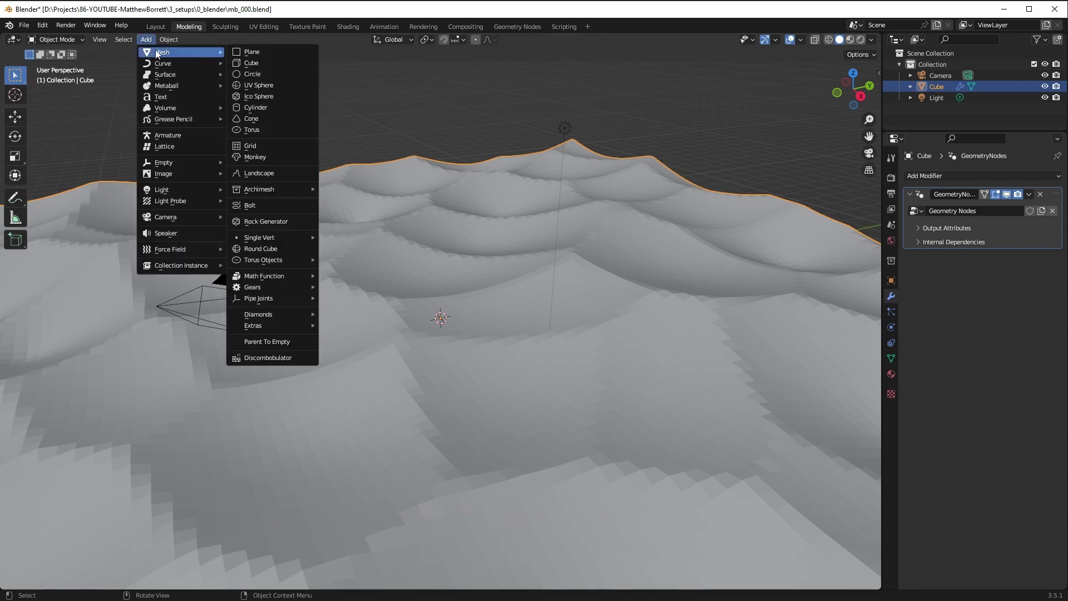
{"action": "left_click", "coordinate": [250, 62]}
{"action": "mouse_move", "coordinate": [246, 216]}
{"action": "middle_mouse_down"}
{"action": "mouse_move", "coordinate": [372, 328]}
{"action": "mouse_move", "coordinate": [334, 312]}
{"action": "mouse_move", "coordinate": [300, 219]}
{"action": "mouse_move", "coordinate": [312, 227]}
{"action": "middle_mouse_up"}
Scale the new cube's entire mesh down uniformly in Edit Mode to make a small block
{"action": "key", "text": "KP_3"}
{"action": "scroll", "coordinate": [368, 357], "scroll_direction": "up", "scroll_amount": 5}
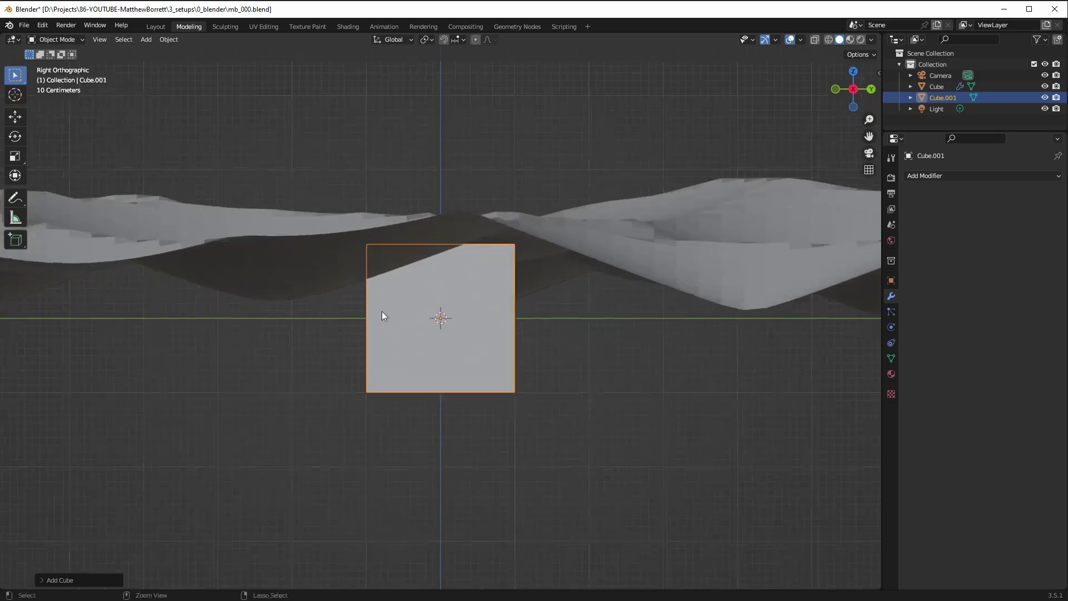
{"action": "key", "text": "Tab"}
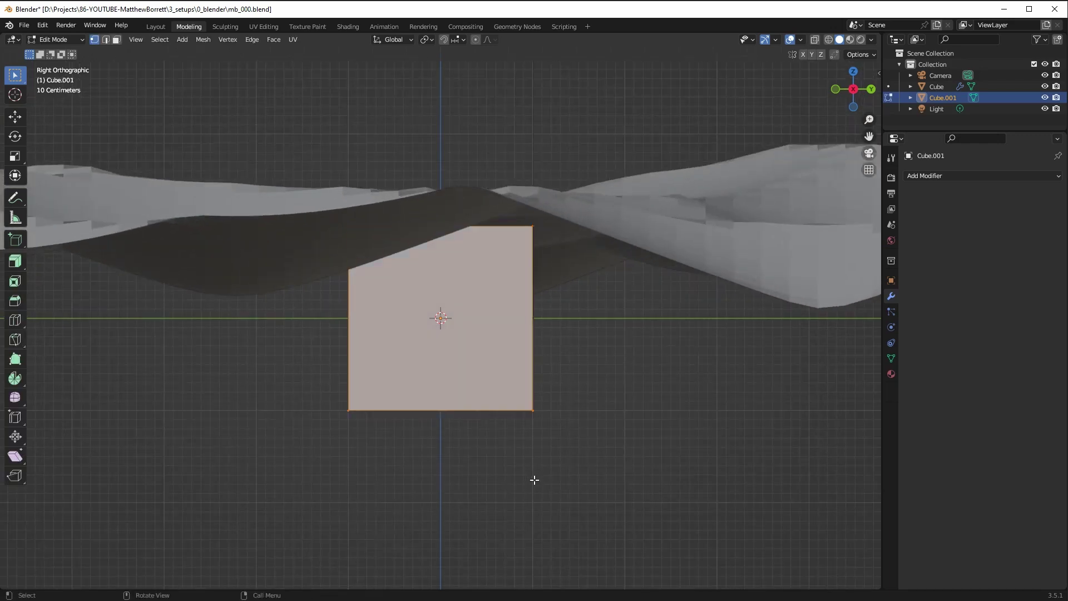
{"action": "key", "text": "s"}
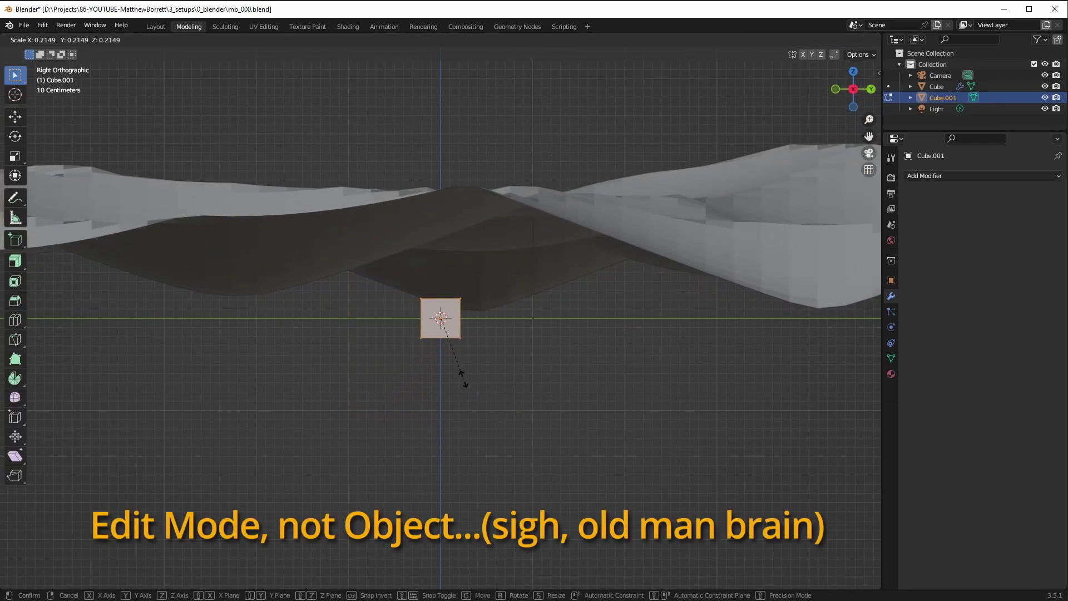
{"action": "left_click", "coordinate": [450, 356]}
{"action": "key", "text": "KP_Decimal"}
{"action": "middle_click_drag", "start_coordinate": [371, 324], "coordinate": [427, 394]}
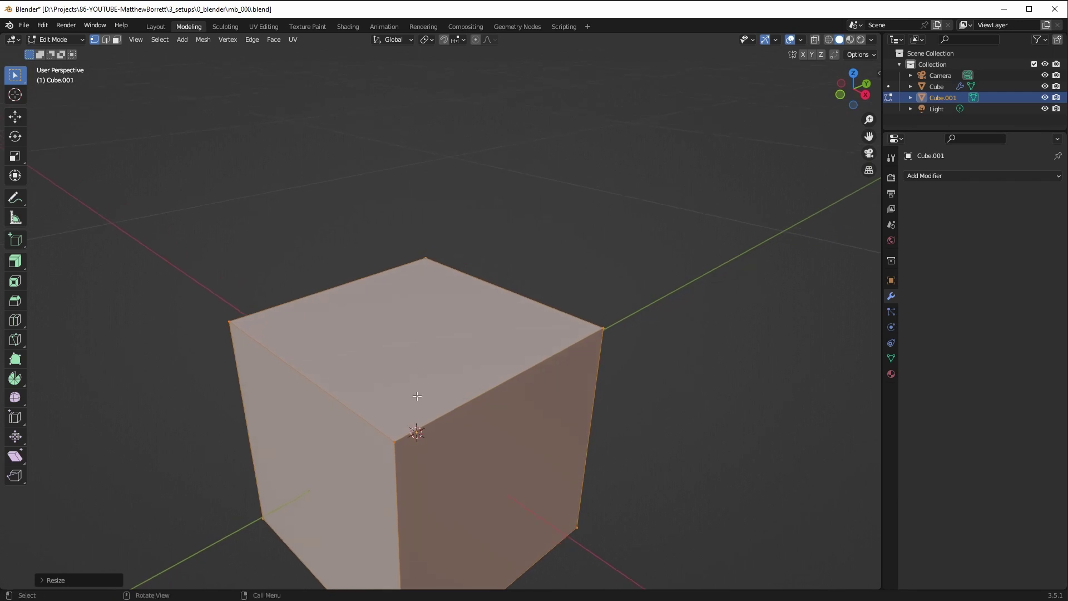
{"action": "scroll", "coordinate": [444, 394], "scroll_direction": "down", "scroll_amount": 3}
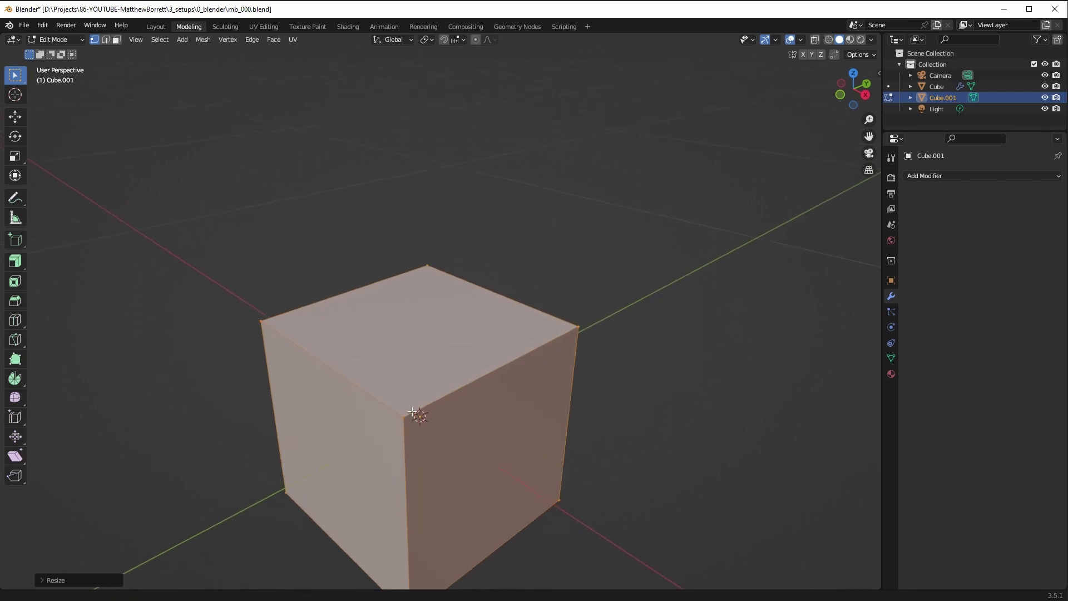
Rename the new cube object as bk.001
{"action": "double_click", "coordinate": [937, 98]}
{"action": "type", "text": "b"}
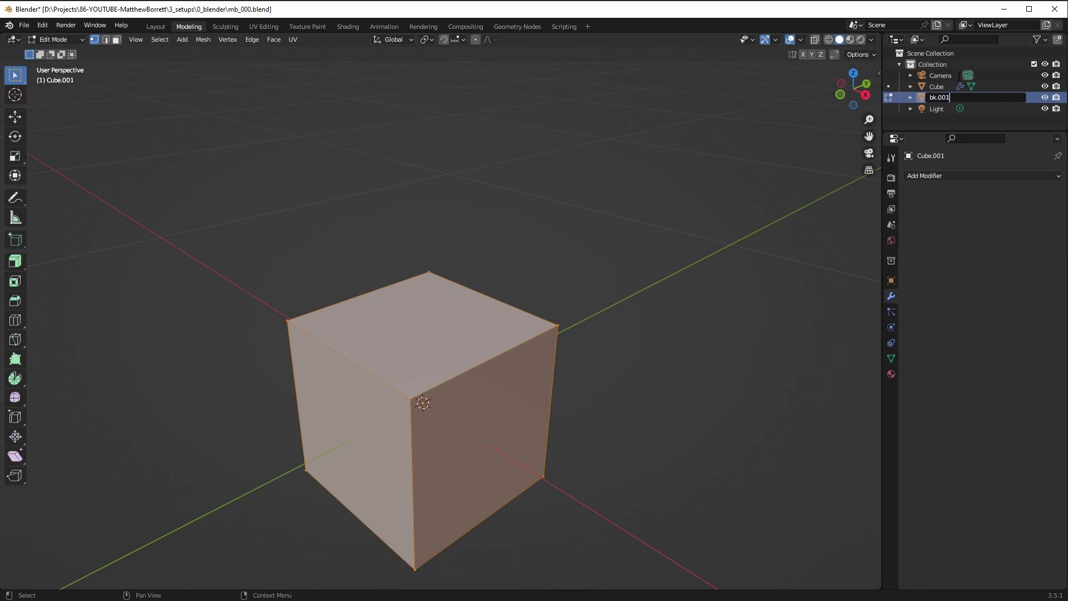
{"action": "type", "text": "k.001"}
{"action": "key", "text": "Return"}
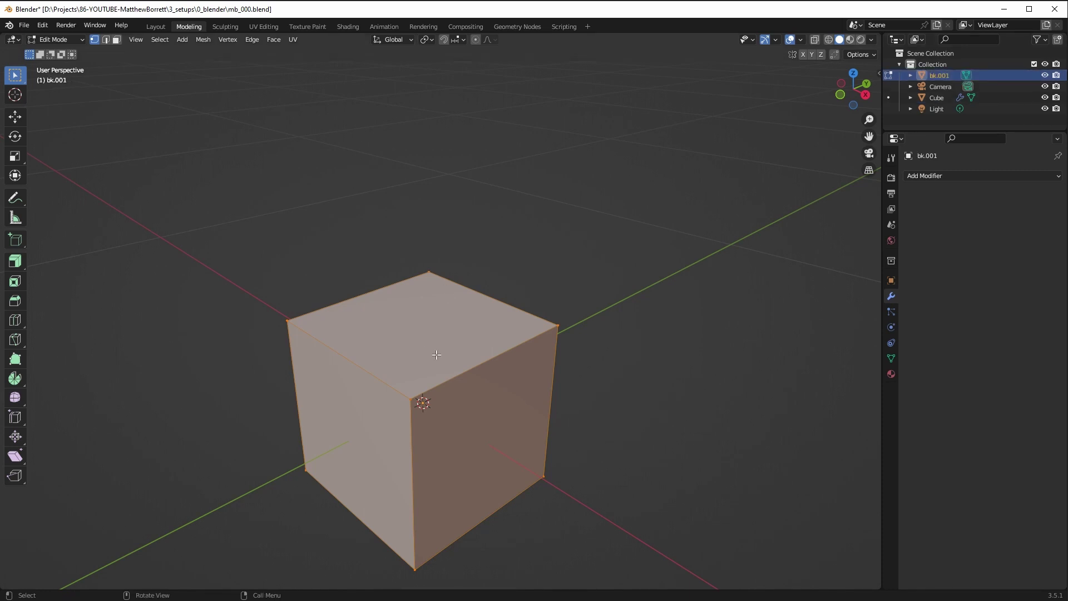
Select the top face of bk.001 in face selection mode and bevel its edges narrowly with one segment
{"action": "middle_click_drag", "start_coordinate": [423, 355], "coordinate": [249, 184]}
{"action": "left_click", "coordinate": [117, 41]}
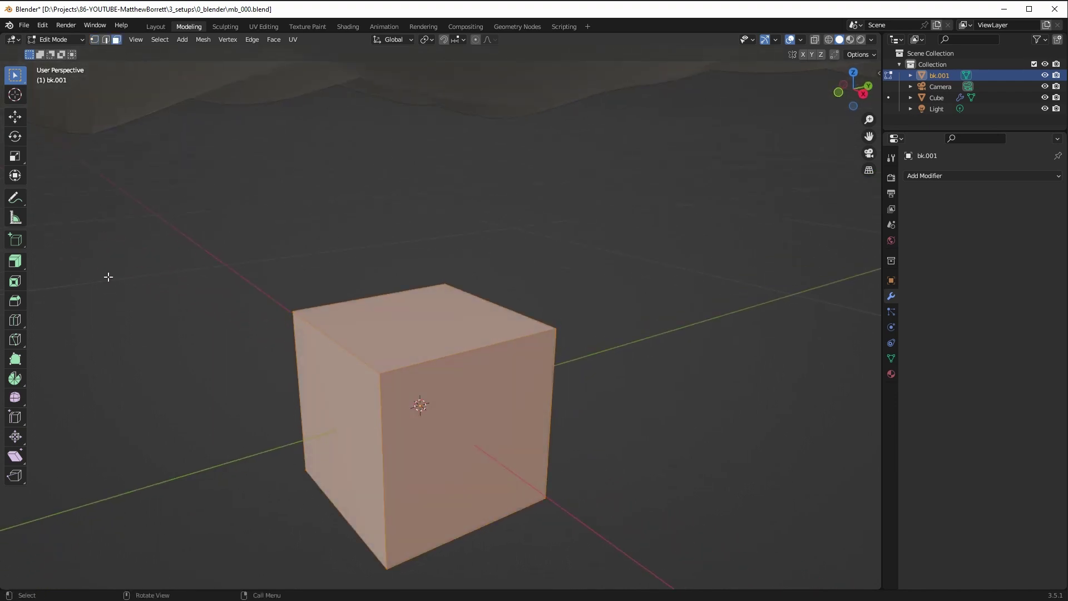
{"action": "left_click", "coordinate": [15, 320]}
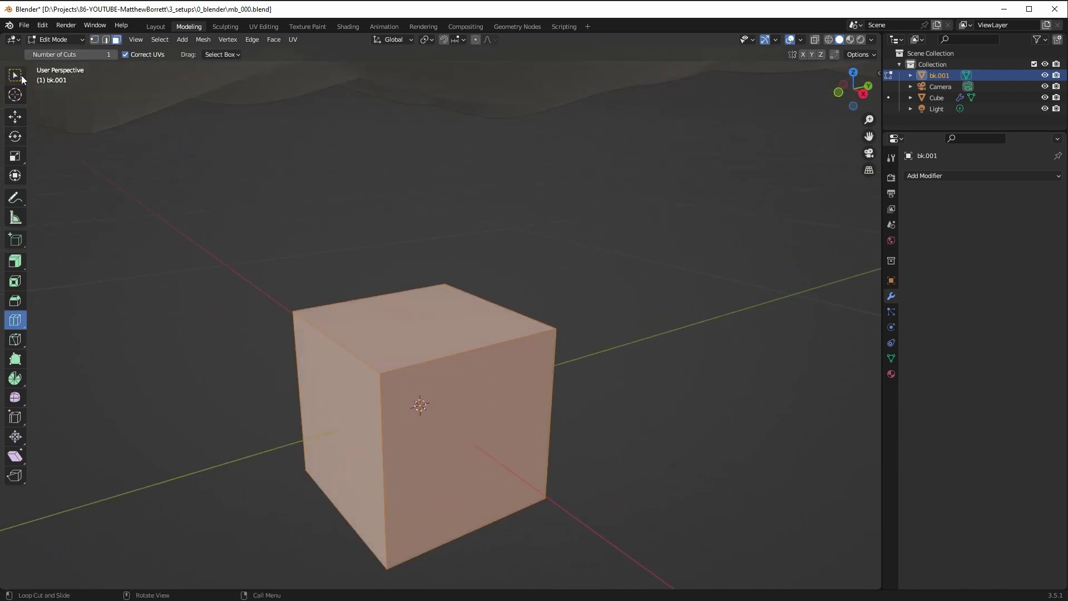
{"action": "left_click", "coordinate": [54, 39]}
{"action": "left_click", "coordinate": [106, 39]}
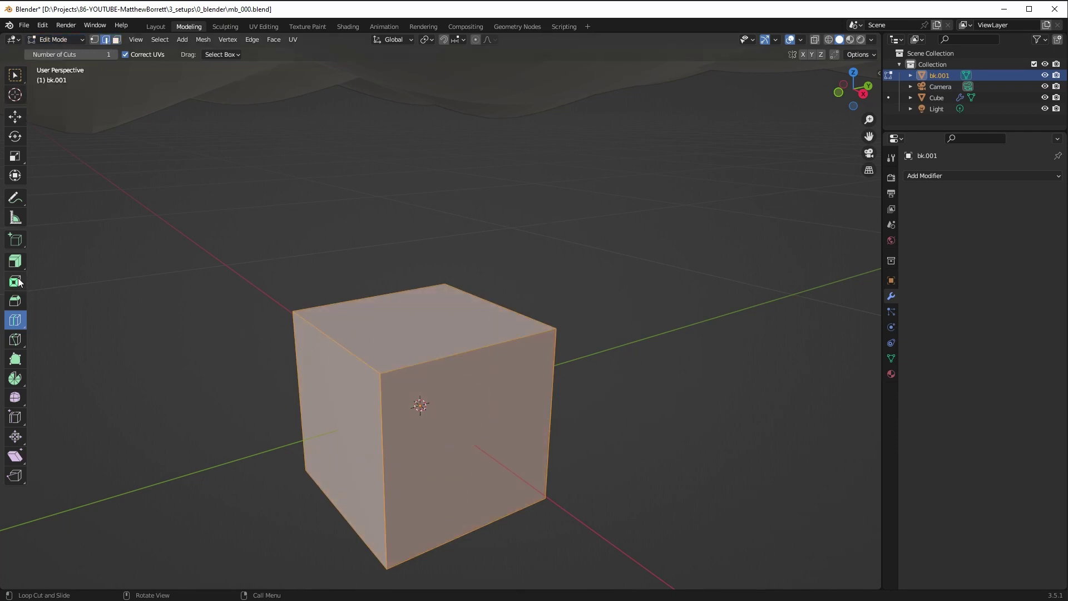
{"action": "left_click", "coordinate": [15, 117]}
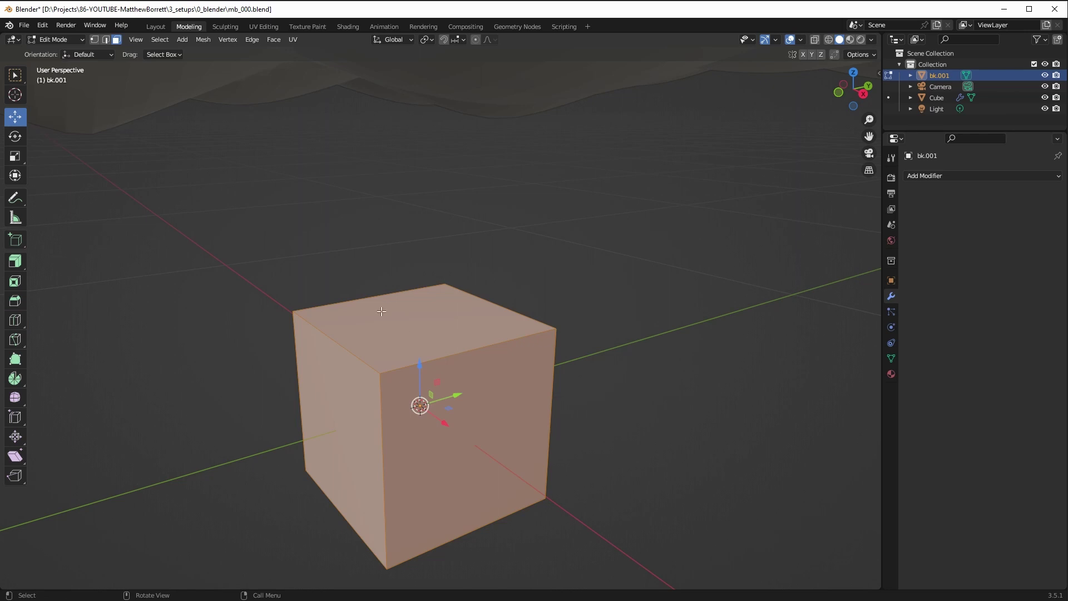
{"action": "key", "text": "3"}
{"action": "left_click", "coordinate": [407, 343]}
{"action": "key", "text": "ctrl+b"}
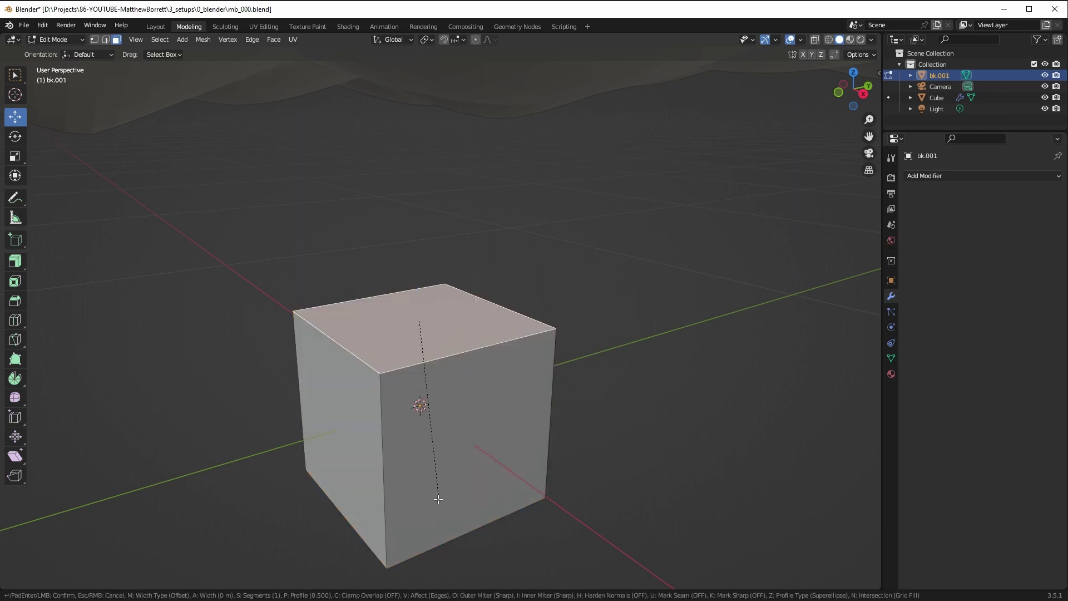
{"action": "left_click", "coordinate": [430, 508]}
{"action": "middle_click_drag", "start_coordinate": [430, 508], "coordinate": [436, 479]}
Duplicate the beveled block in Object Mode and move the copy along the X axis in the negative direction, clear of the original
{"action": "left_click", "coordinate": [58, 37]}
{"action": "left_click", "coordinate": [59, 51]}
{"action": "middle_click_drag", "start_coordinate": [325, 342], "coordinate": [363, 413]}
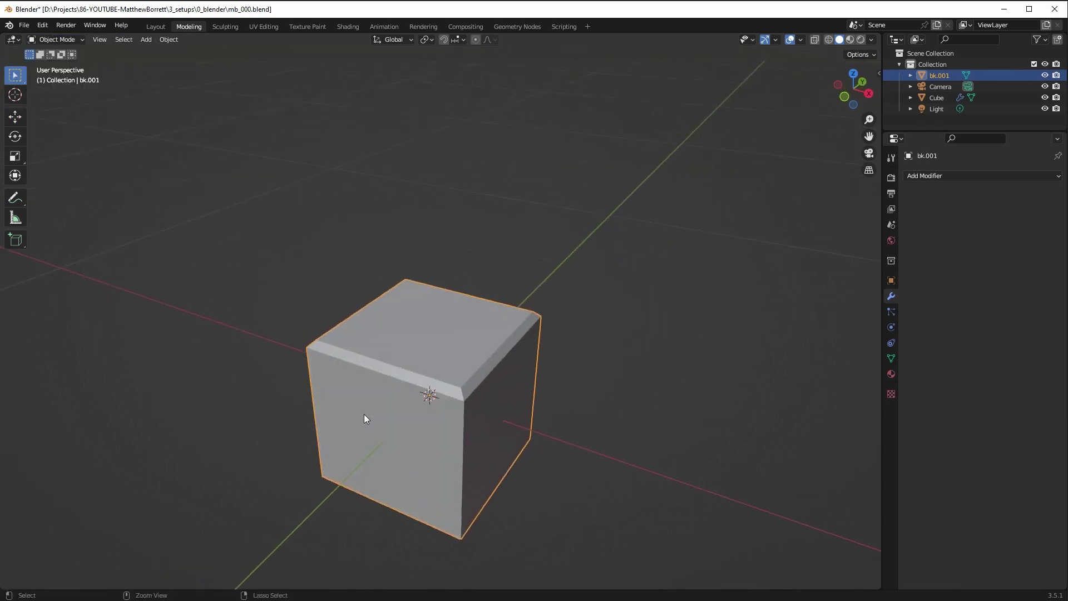
{"action": "key", "text": "shift+d"}
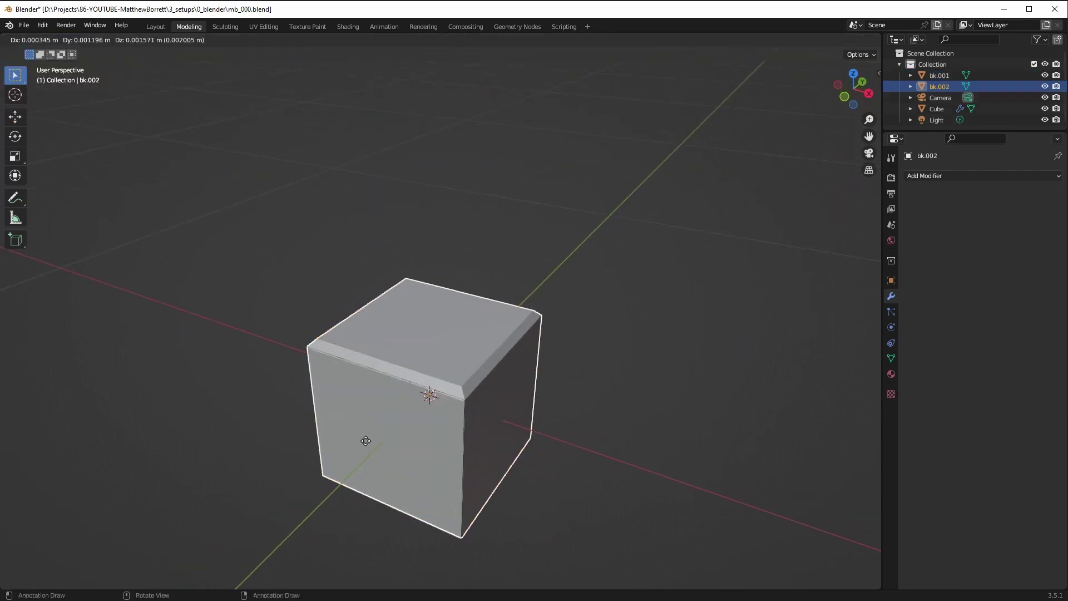
{"action": "right_click", "coordinate": [369, 428]}
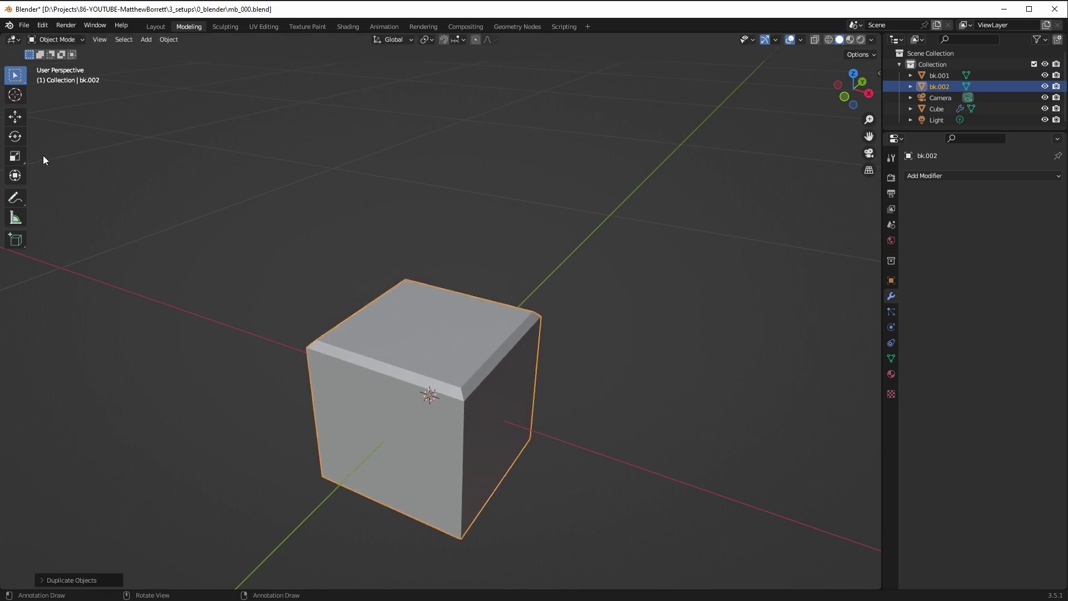
{"action": "key", "text": "shift+space"}
{"action": "key", "text": "g"}
{"action": "left_click_drag", "start_coordinate": [460, 416], "coordinate": [231, 375]}
Show both blocks from the top in wireframe shading
{"action": "middle_click_drag", "start_coordinate": [232, 374], "coordinate": [290, 395]}
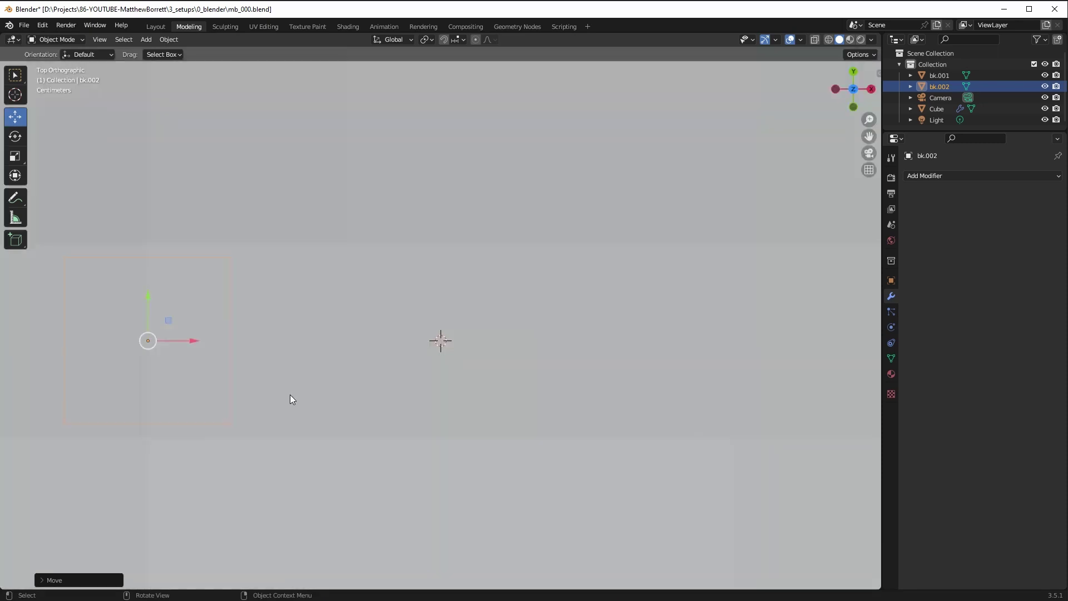
{"action": "key", "text": "alt+z"}
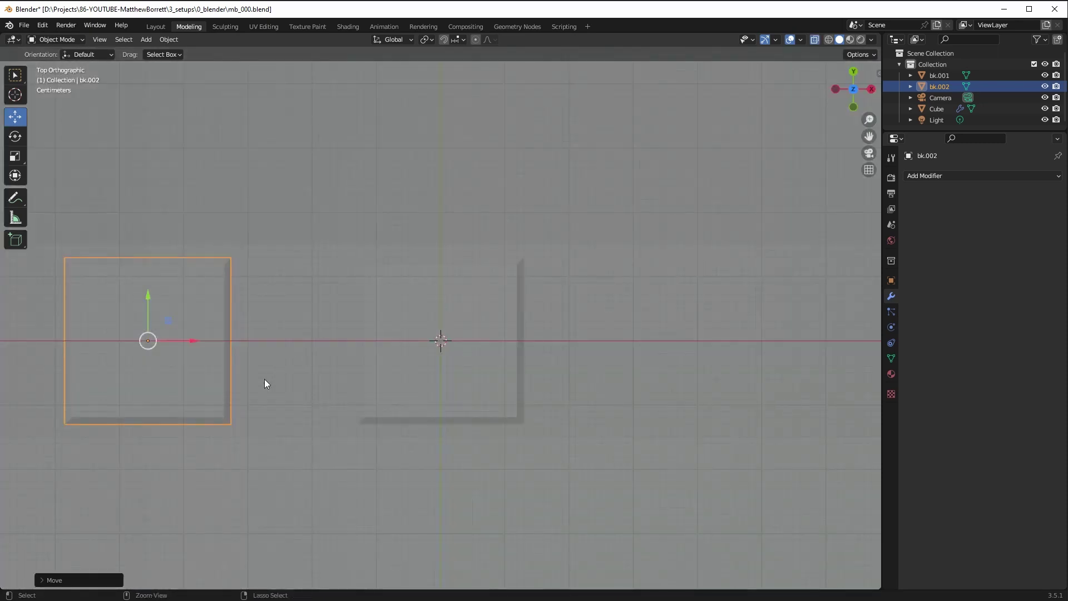
{"action": "key", "text": "z"}
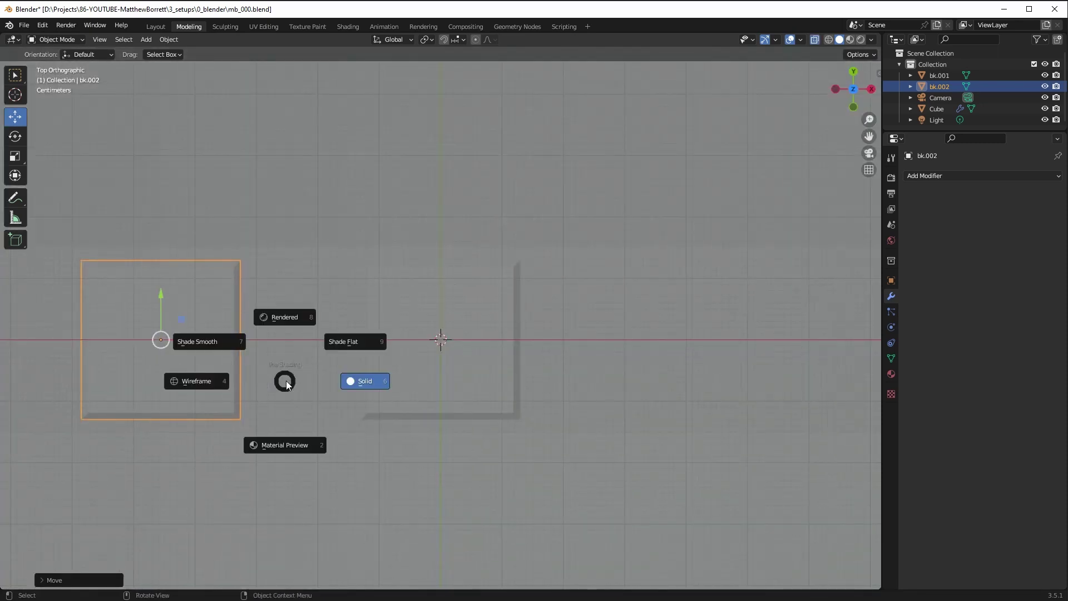
{"action": "left_click", "coordinate": [208, 379]}
{"action": "middle_click_drag", "start_coordinate": [179, 352], "coordinate": [333, 326], "text": "shift"}
Lengthen bk.002 in Edit Mode by moving its faces on the positive Y side outward along Y
{"action": "left_click", "coordinate": [55, 40]}
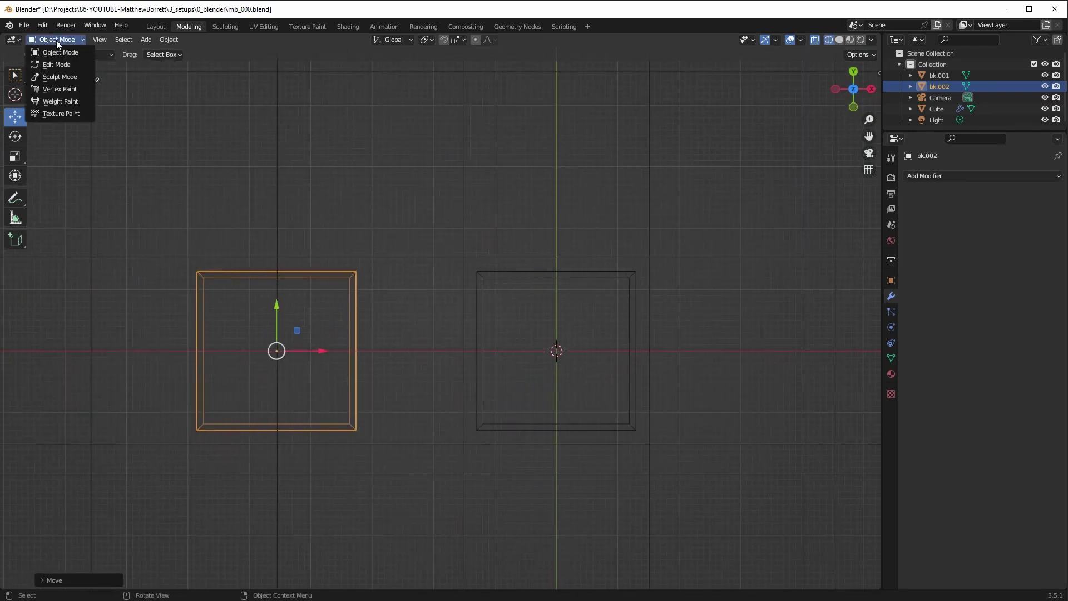
{"action": "left_click", "coordinate": [84, 62]}
{"action": "left_click_drag", "start_coordinate": [165, 261], "coordinate": [423, 311]}
{"action": "left_click_drag", "start_coordinate": [276, 245], "coordinate": [277, 210]}
Narrow bk.002 by moving the faces on both of its X sides inward, and return to Object Mode
{"action": "left_click_drag", "start_coordinate": [191, 206], "coordinate": [236, 451]}
{"action": "left_click_drag", "start_coordinate": [240, 328], "coordinate": [260, 328]}
{"action": "left_click_drag", "start_coordinate": [334, 190], "coordinate": [396, 530]}
{"action": "left_click_drag", "start_coordinate": [394, 328], "coordinate": [380, 333]}
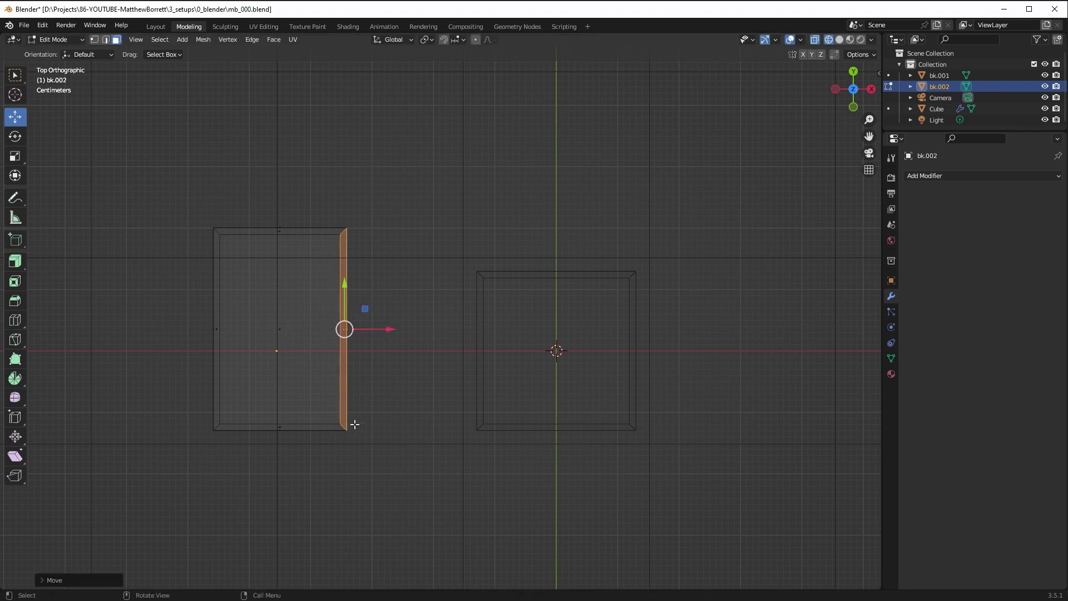
{"action": "left_click", "coordinate": [55, 40]}
{"action": "left_click", "coordinate": [56, 51]}
Duplicate the original block bk.001 in place to make a third block
{"action": "middle_click_drag", "start_coordinate": [157, 192], "coordinate": [267, 263]}
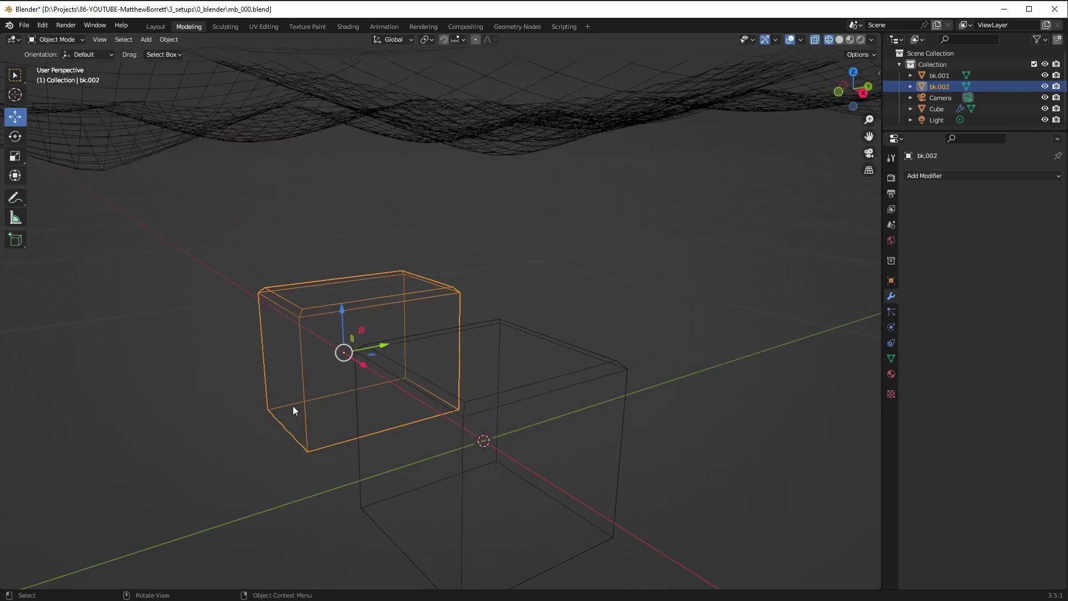
{"action": "middle_click_drag", "start_coordinate": [302, 434], "coordinate": [371, 422]}
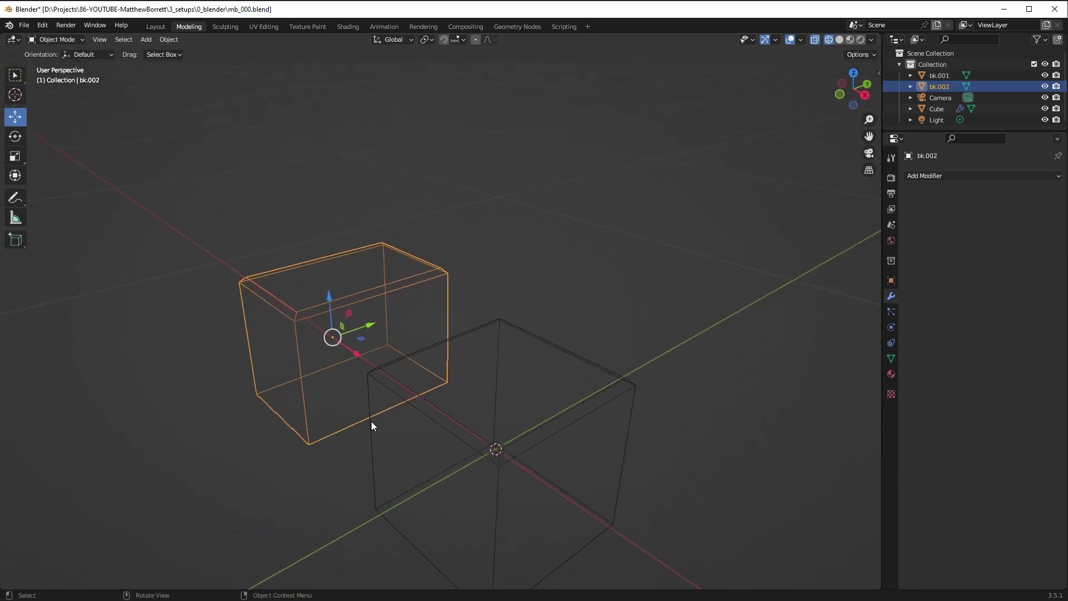
{"action": "left_click", "coordinate": [370, 425]}
{"action": "key", "text": "shift+d"}
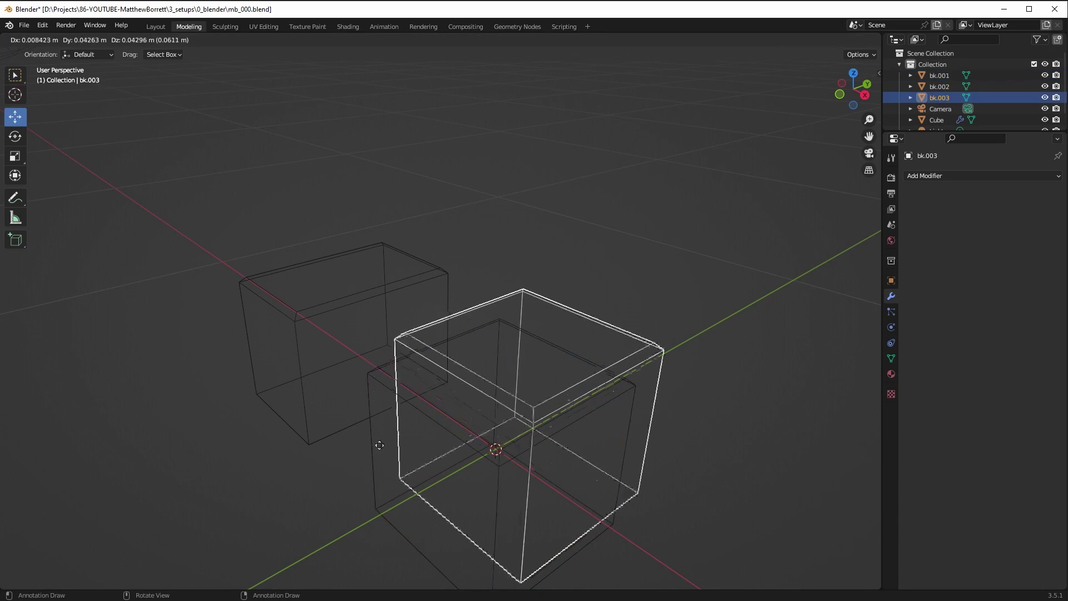
{"action": "right_click", "coordinate": [368, 427]}
{"action": "middle_click_drag", "start_coordinate": [368, 429], "coordinate": [293, 364]}
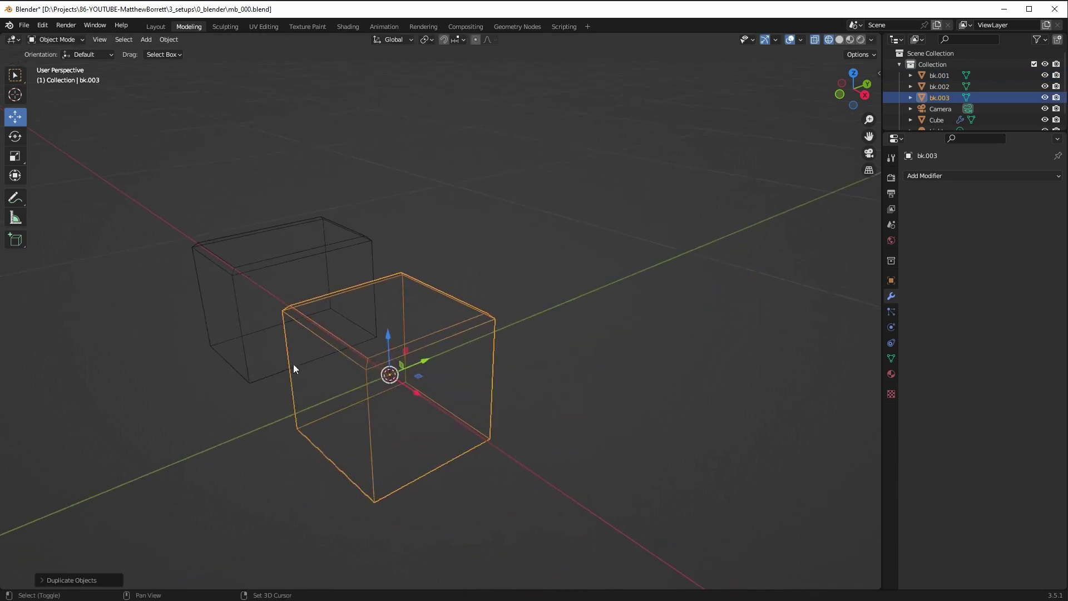
Move bk.003 along the X axis to the positive side, clear of bk.001
{"action": "key", "text": "g"}
{"action": "left_click", "coordinate": [518, 510]}
{"action": "middle_click_drag", "start_coordinate": [518, 510], "coordinate": [348, 376]}
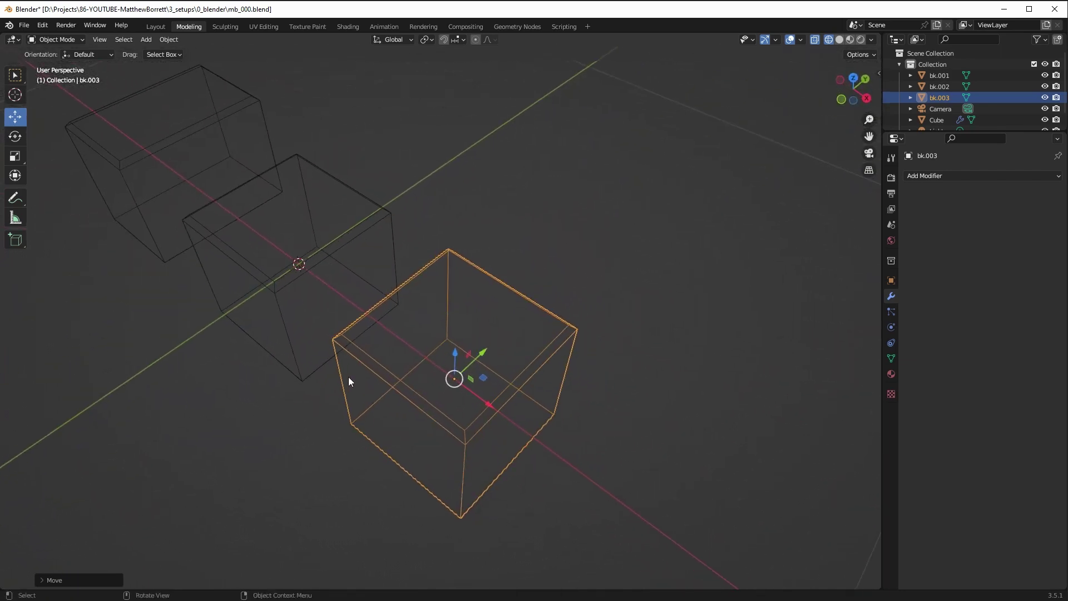
Dissolve the four inner edges of bk.003's bevelled top in Edit Mode, then return to Object Mode
{"action": "left_click", "coordinate": [55, 39]}
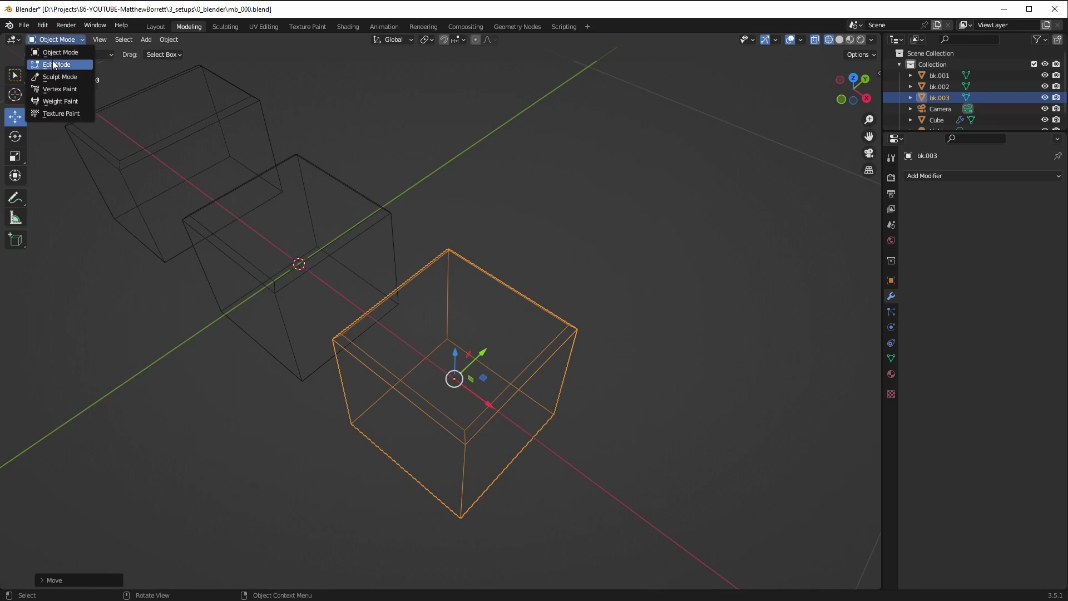
{"action": "left_click", "coordinate": [52, 61]}
{"action": "left_click", "coordinate": [395, 380]}
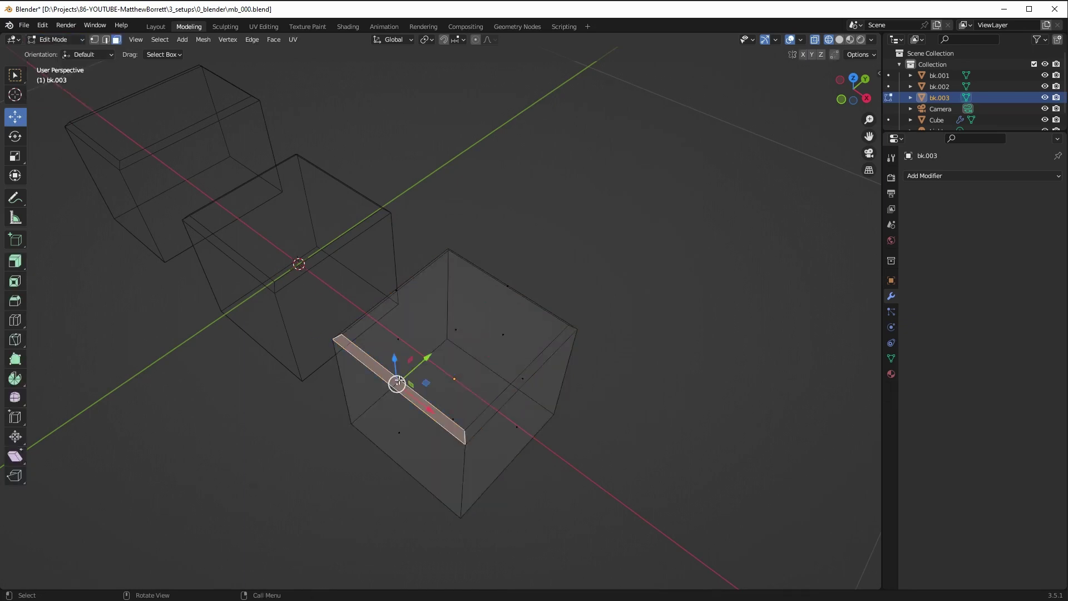
{"action": "key", "text": "2"}
{"action": "left_click", "coordinate": [456, 425], "text": "alt"}
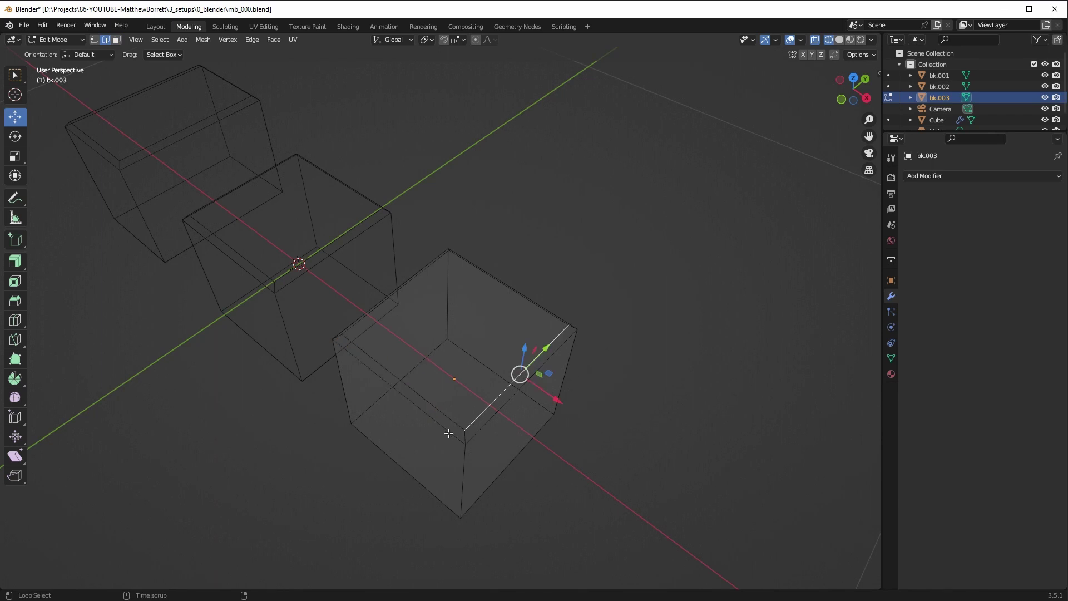
{"action": "left_click", "coordinate": [419, 391], "text": "shift"}
{"action": "left_click", "coordinate": [365, 317], "text": "shift"}
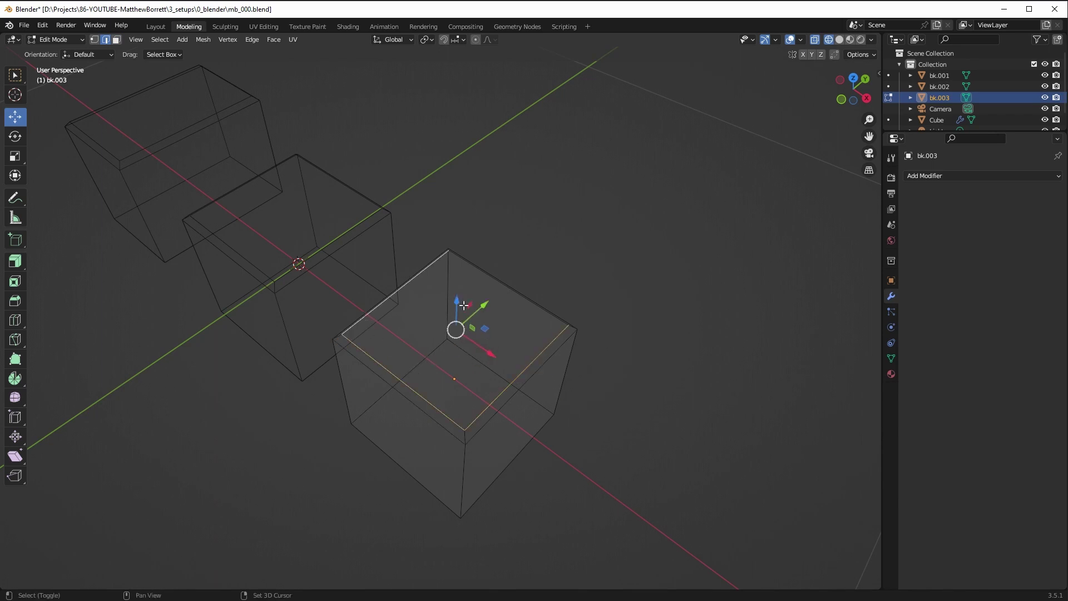
{"action": "left_click", "coordinate": [492, 280], "text": "shift"}
{"action": "mouse_move", "coordinate": [425, 358]}
{"action": "middle_mouse_down"}
{"action": "mouse_move", "coordinate": [353, 320]}
{"action": "mouse_move", "coordinate": [358, 298]}
{"action": "mouse_move", "coordinate": [367, 341]}
{"action": "middle_mouse_up"}
{"action": "key", "text": "ctrl+x"}
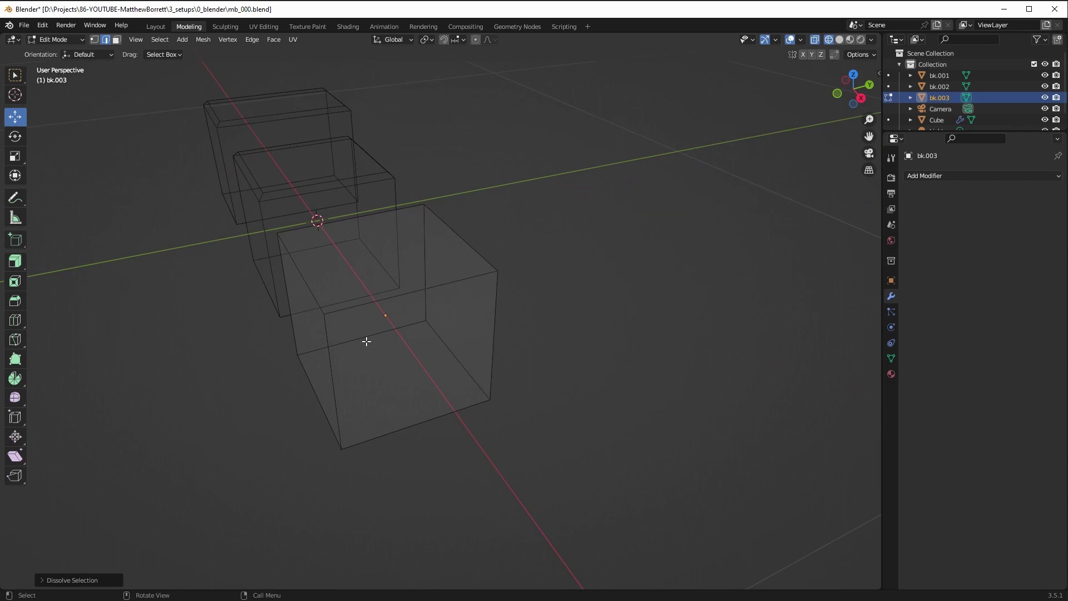
{"action": "left_click", "coordinate": [384, 257]}
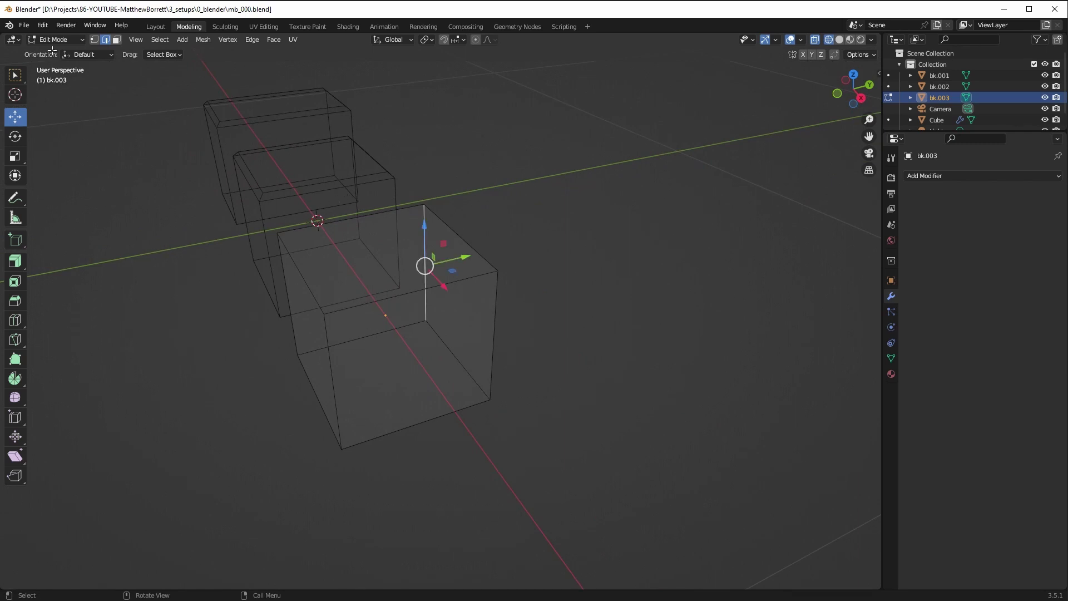
{"action": "left_click", "coordinate": [54, 39]}
{"action": "left_click", "coordinate": [52, 49]}
{"action": "middle_click_drag", "start_coordinate": [326, 282], "coordinate": [304, 273]}
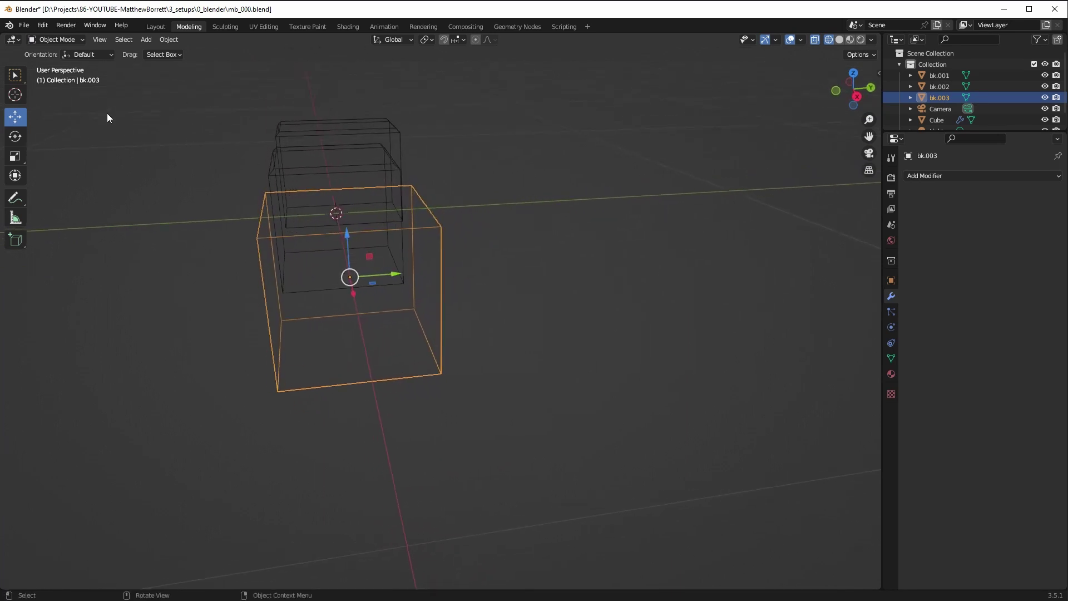
Add a horizontal loop cut around bk.003 in Edit Mode, just below its top face
{"action": "left_click", "coordinate": [71, 43]}
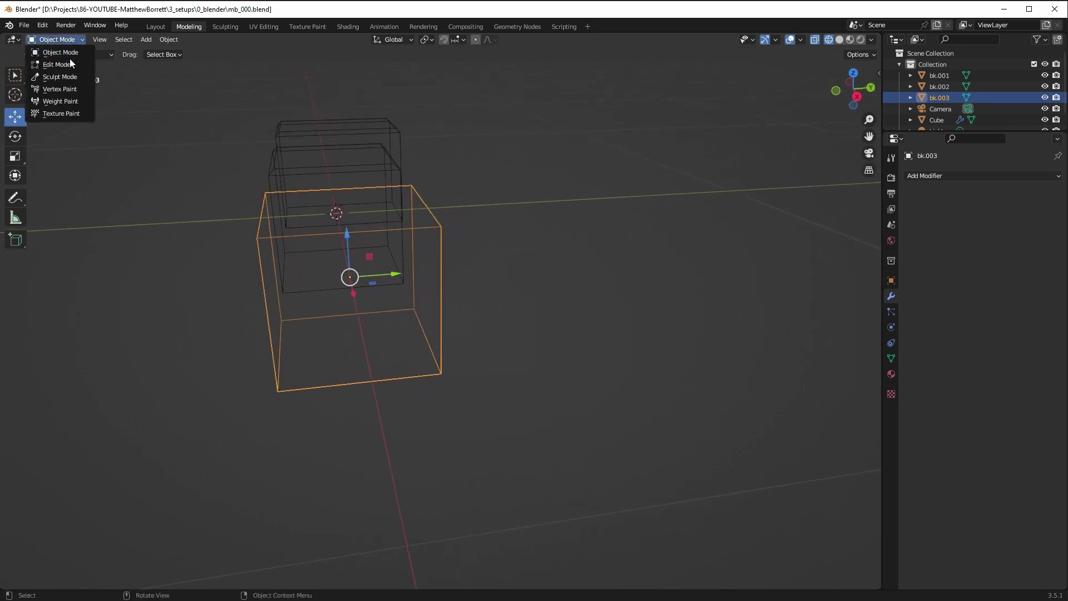
{"action": "left_click", "coordinate": [69, 59]}
{"action": "middle_click_drag", "start_coordinate": [255, 272], "coordinate": [367, 222]}
{"action": "left_click", "coordinate": [116, 40]}
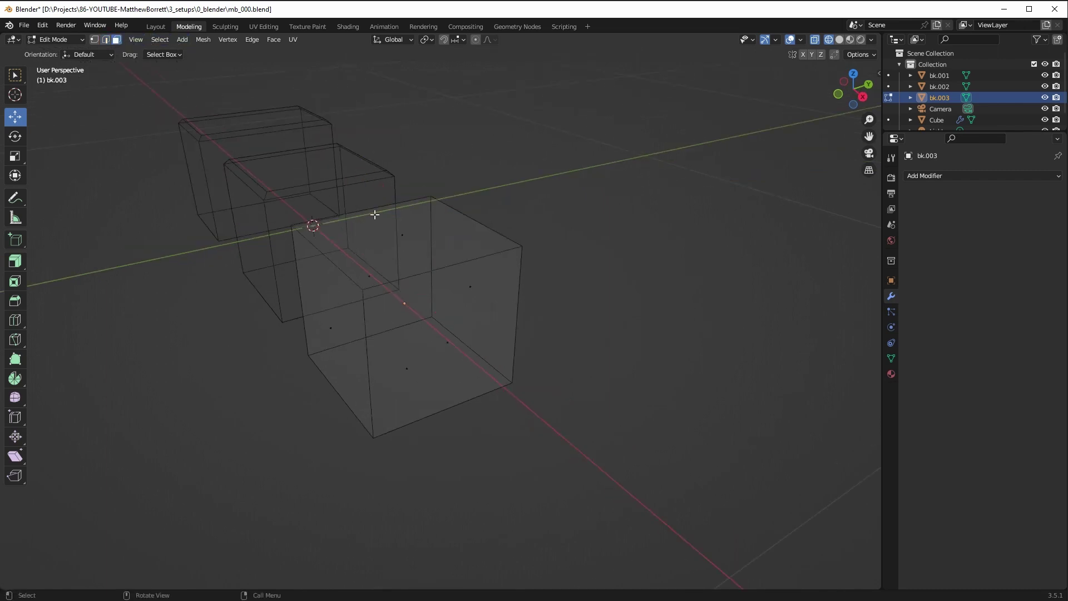
{"action": "left_click", "coordinate": [403, 233]}
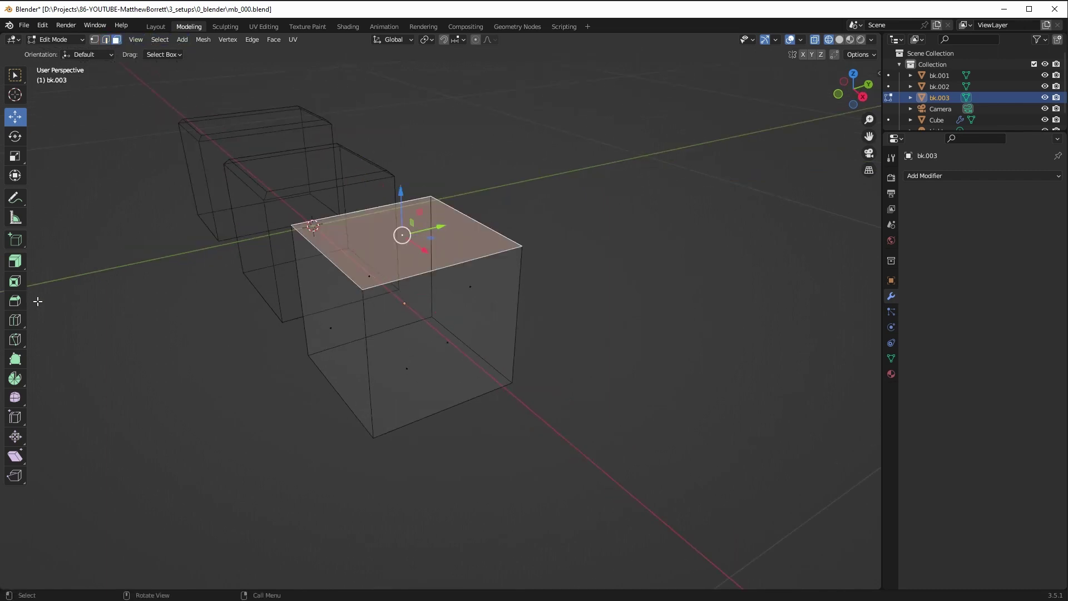
{"action": "left_click", "coordinate": [20, 323]}
{"action": "left_click_drag", "start_coordinate": [369, 322], "coordinate": [329, 245]}
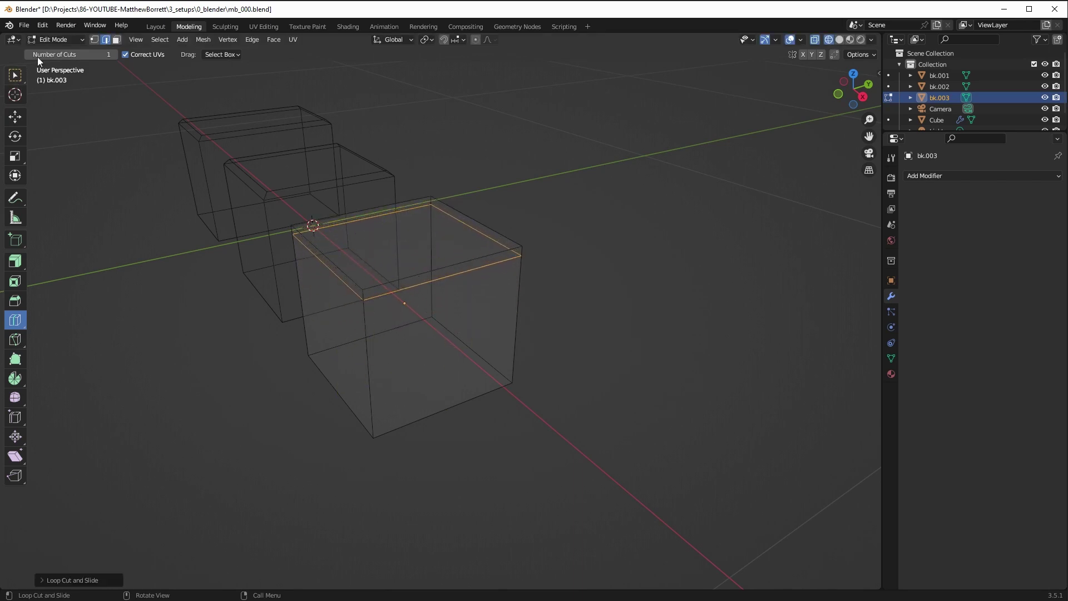
Extrude the four thin side faces around bk.003's top slightly outward along their normals, and return to Object Mode
{"action": "left_click", "coordinate": [117, 39]}
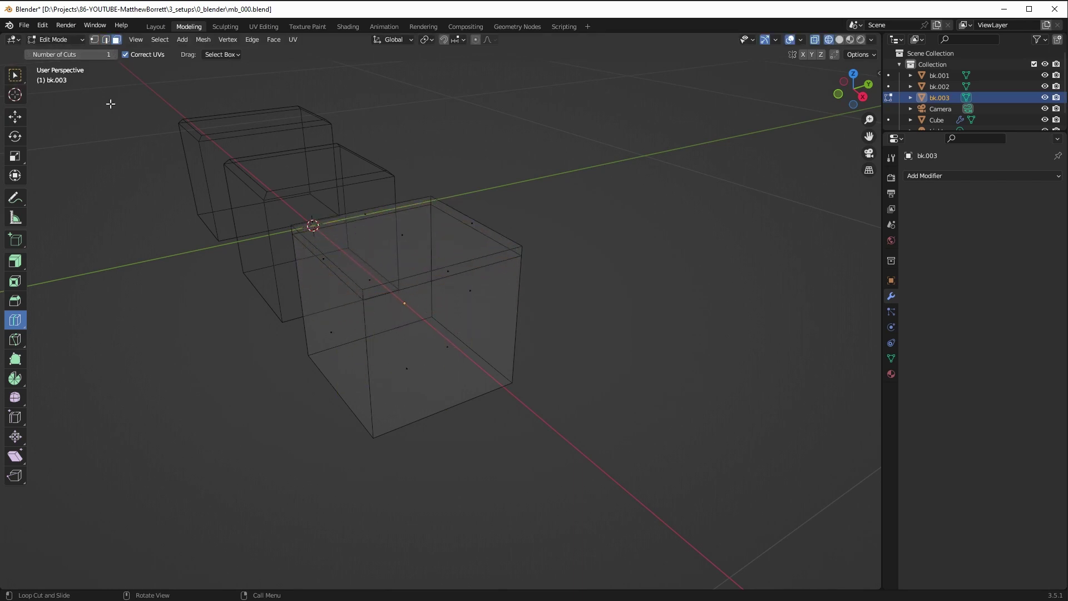
{"action": "left_click", "coordinate": [13, 121]}
{"action": "left_click", "coordinate": [324, 261]}
{"action": "left_click", "coordinate": [445, 272], "text": "shift"}
{"action": "left_click", "coordinate": [469, 228], "text": "shift"}
{"action": "left_click", "coordinate": [366, 212], "text": "shift"}
{"action": "middle_click_drag", "start_coordinate": [367, 214], "coordinate": [407, 313]}
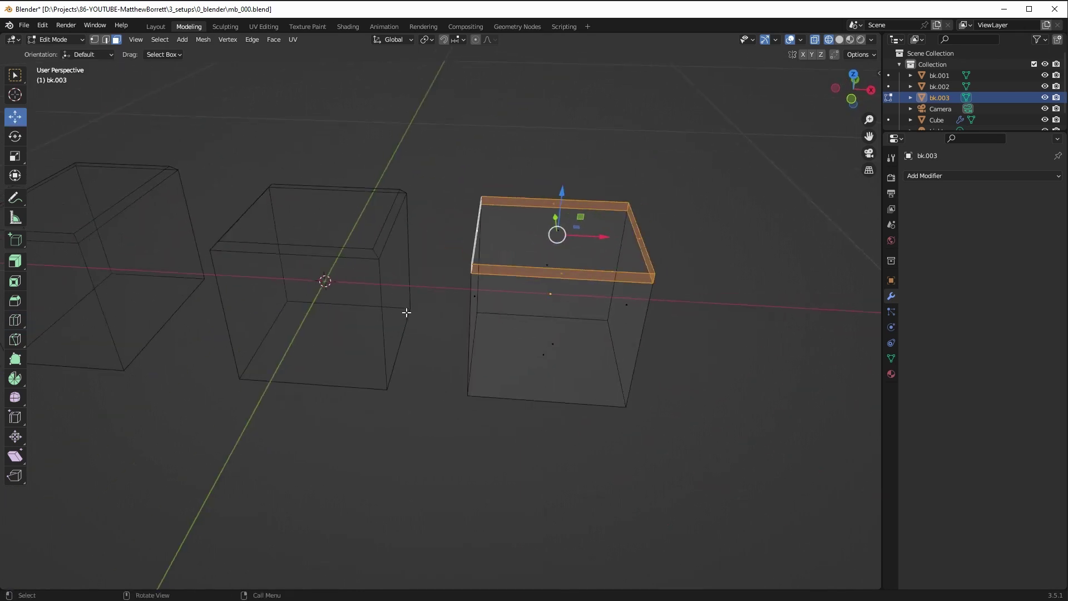
{"action": "left_click", "coordinate": [15, 261]}
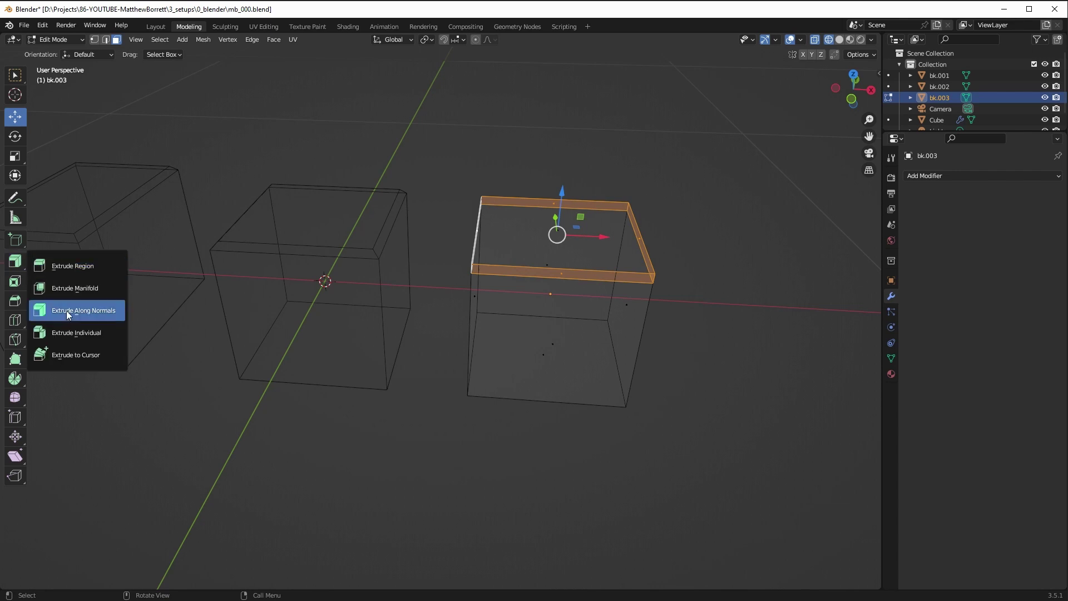
{"action": "left_click", "coordinate": [68, 312]}
{"action": "middle_click_drag", "start_coordinate": [517, 275], "coordinate": [349, 195]}
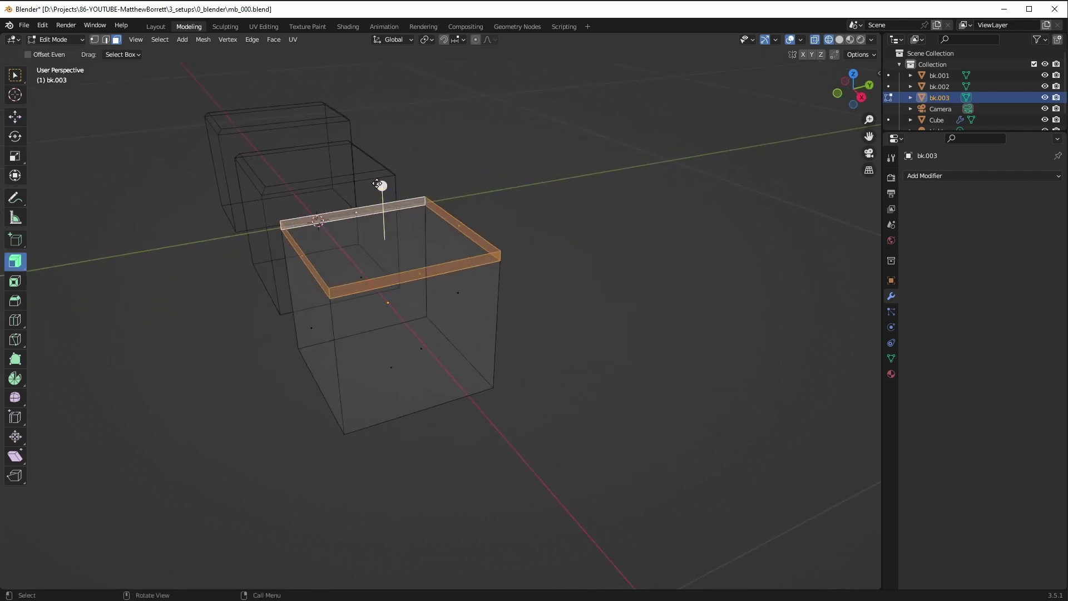
{"action": "left_click_drag", "start_coordinate": [380, 184], "coordinate": [382, 176]}
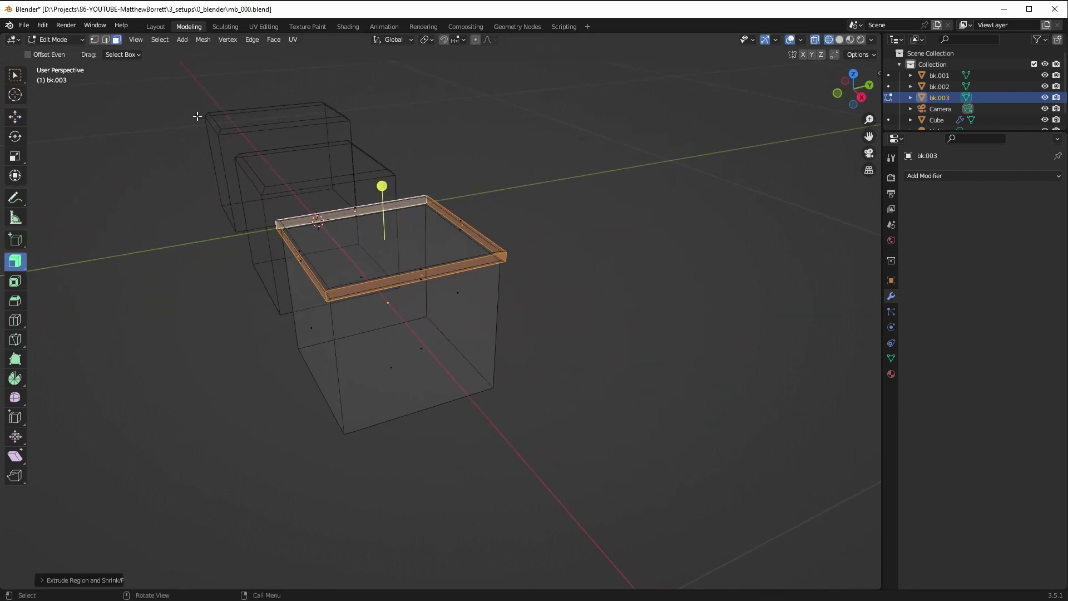
{"action": "left_click", "coordinate": [46, 40]}
{"action": "left_click", "coordinate": [49, 51]}
{"action": "middle_click_drag", "start_coordinate": [241, 238], "coordinate": [193, 176]}
Dissolve the inner edge loop on top of bk.003's rim in Edit Mode, and return to Object Mode
{"action": "left_click", "coordinate": [61, 39]}
{"action": "left_click", "coordinate": [57, 61]}
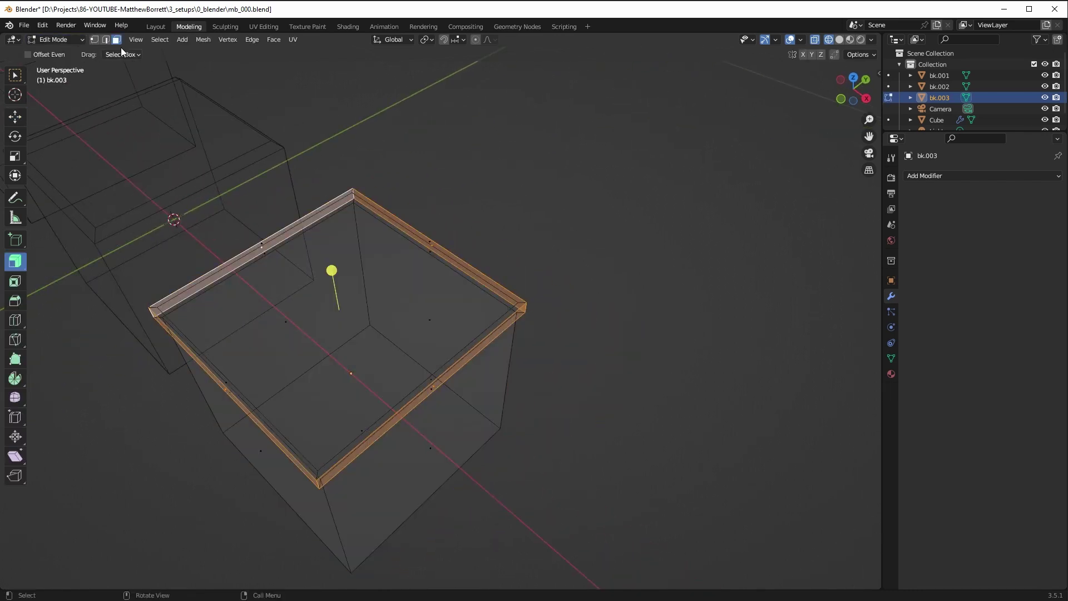
{"action": "left_click", "coordinate": [336, 205], "text": "shift"}
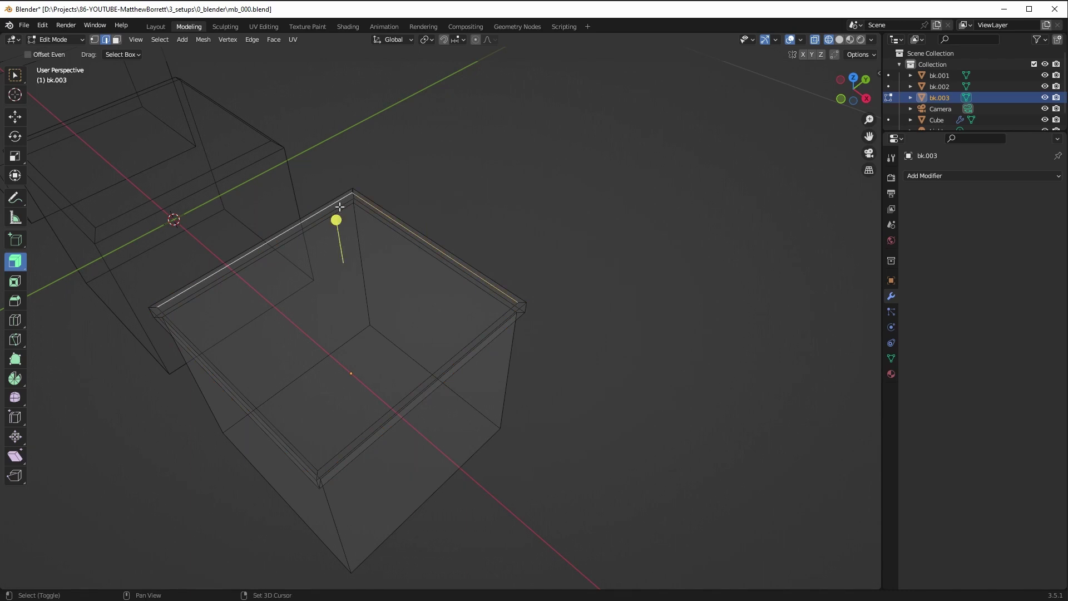
{"action": "left_click", "coordinate": [242, 339], "text": "shift"}
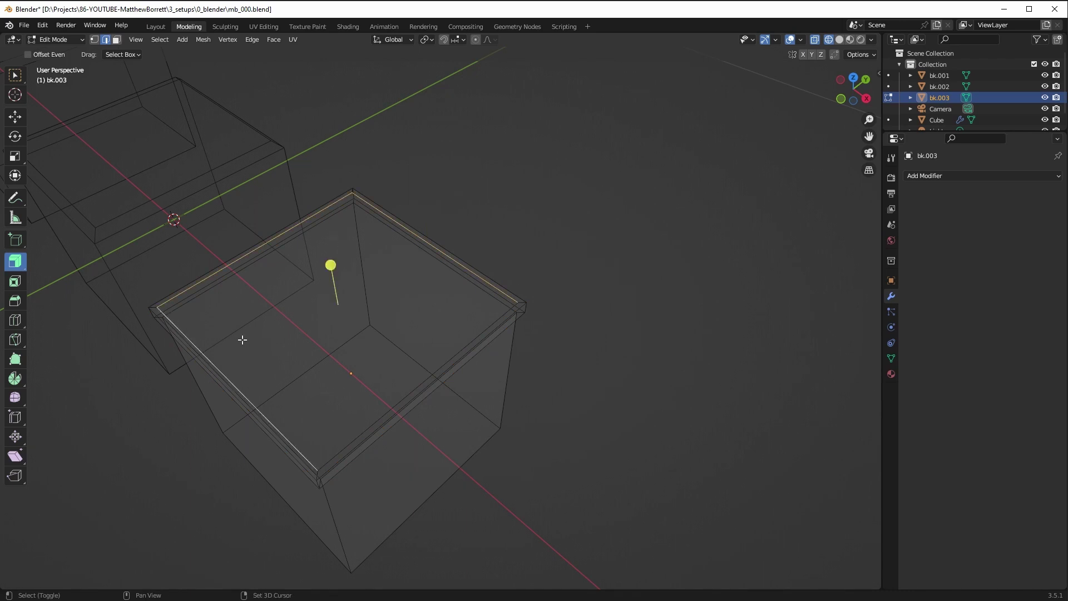
{"action": "left_click", "coordinate": [456, 346], "text": "shift"}
{"action": "key", "text": "ctrl+x"}
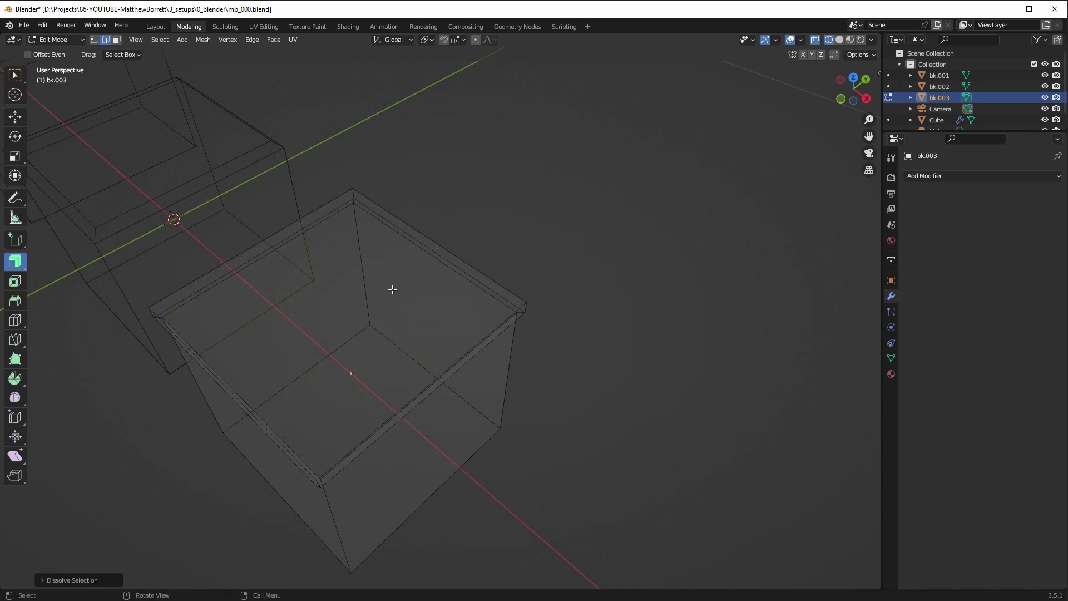
{"action": "middle_click_drag", "start_coordinate": [393, 290], "coordinate": [314, 269]}
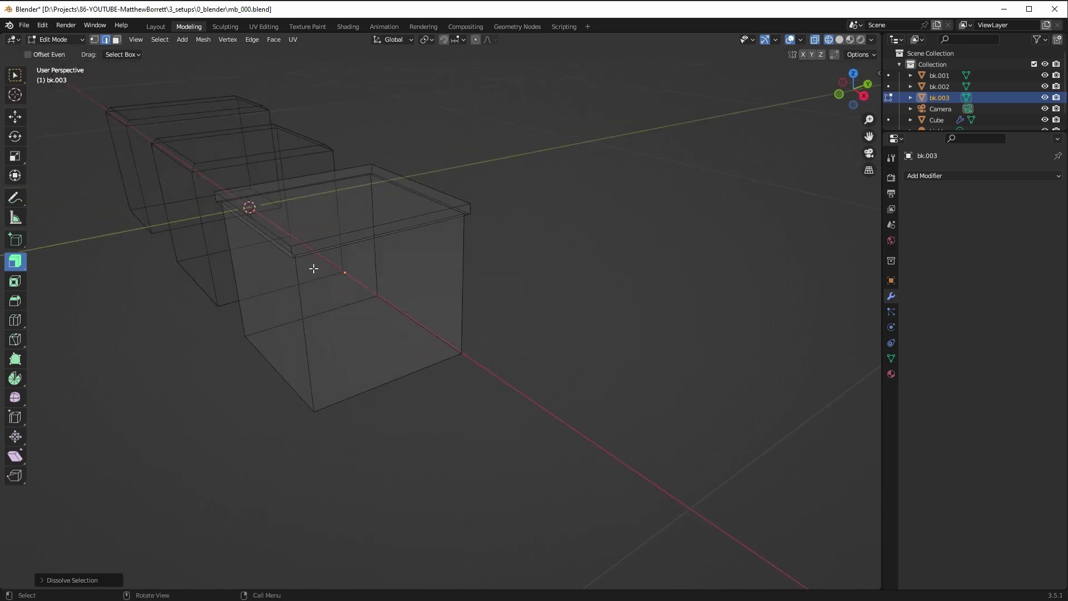
{"action": "left_click", "coordinate": [55, 39]}
{"action": "left_click", "coordinate": [56, 47]}
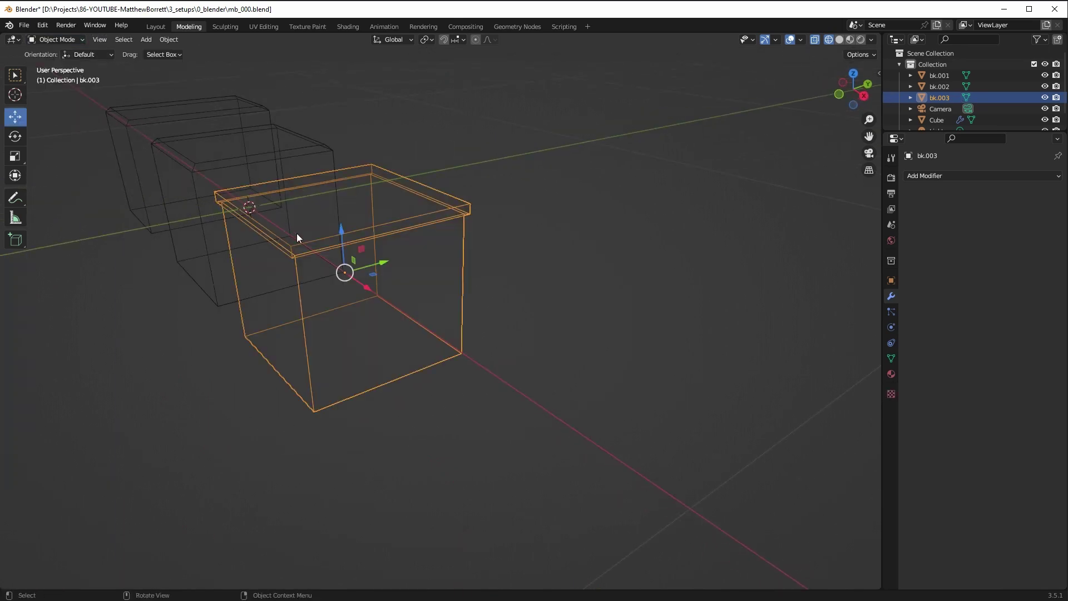
Show the blocks from the front and reset the X locations of bk.003 and bk.002 to 0 m
{"action": "key", "text": "KP_1"}
{"action": "middle_click_drag", "start_coordinate": [345, 287], "coordinate": [441, 438], "text": "shift"}
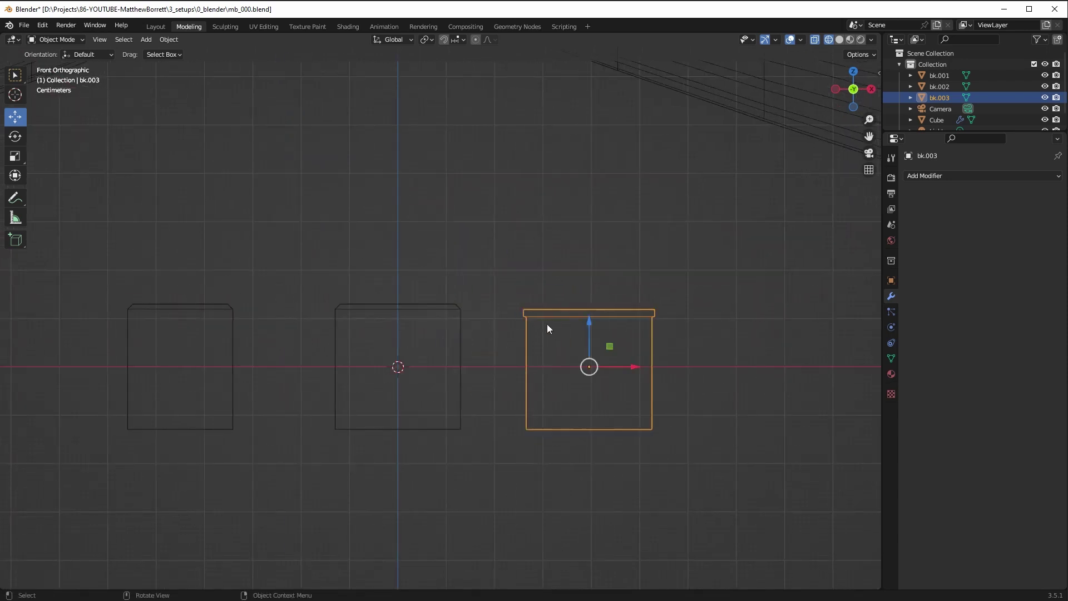
{"action": "left_click_drag", "start_coordinate": [694, 296], "coordinate": [138, 364]}
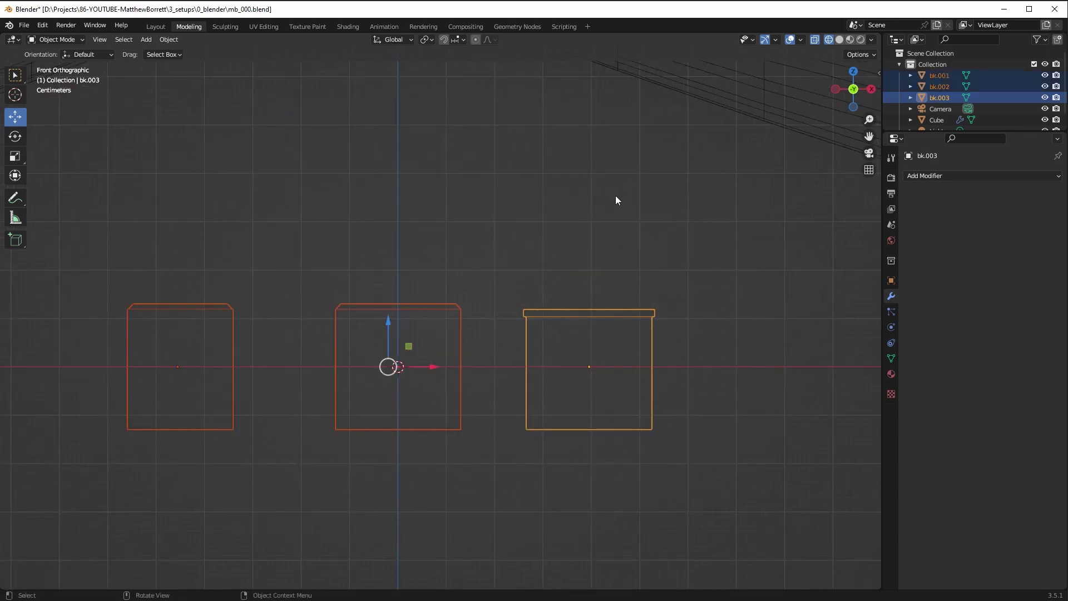
{"action": "left_click", "coordinate": [542, 254]}
{"action": "key", "text": "n"}
{"action": "key", "text": "BackSpace"}
{"action": "left_click", "coordinate": [329, 329]}
{"action": "left_click", "coordinate": [184, 305]}
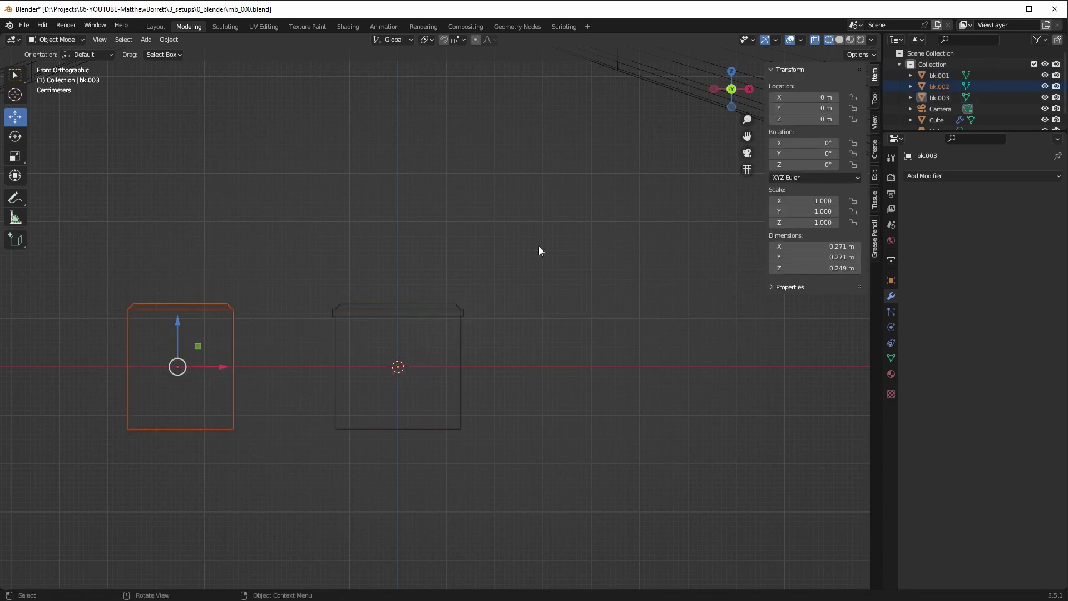
{"action": "double_click", "coordinate": [804, 97]}
{"action": "key", "text": "Escape"}
{"action": "left_click", "coordinate": [234, 311]}
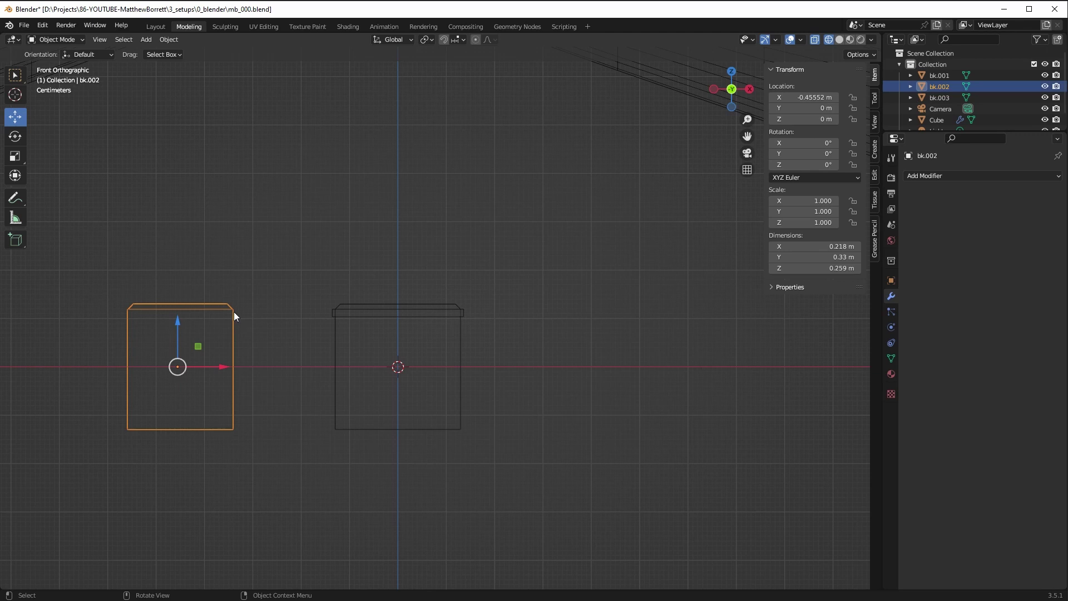
{"action": "key", "text": "BackSpace"}
Lower the meshes of all three blocks together by about 0.07 m along Z in Edit Mode, and return to Object Mode
{"action": "left_click_drag", "start_coordinate": [325, 305], "coordinate": [496, 338]}
{"action": "left_click", "coordinate": [58, 39]}
{"action": "left_click", "coordinate": [55, 61]}
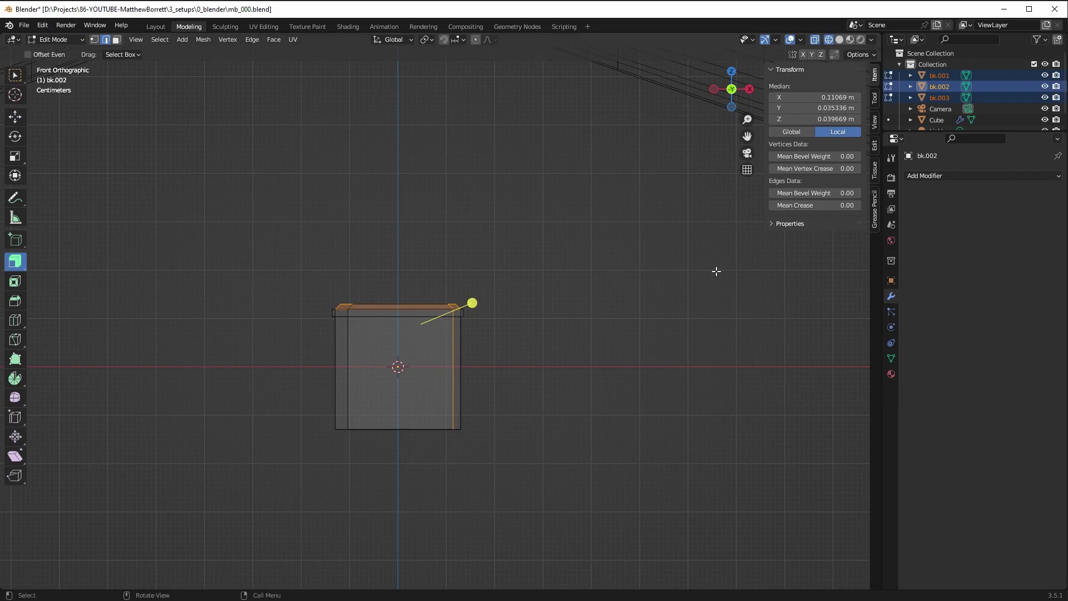
{"action": "key", "text": "a"}
{"action": "left_click", "coordinate": [16, 116]}
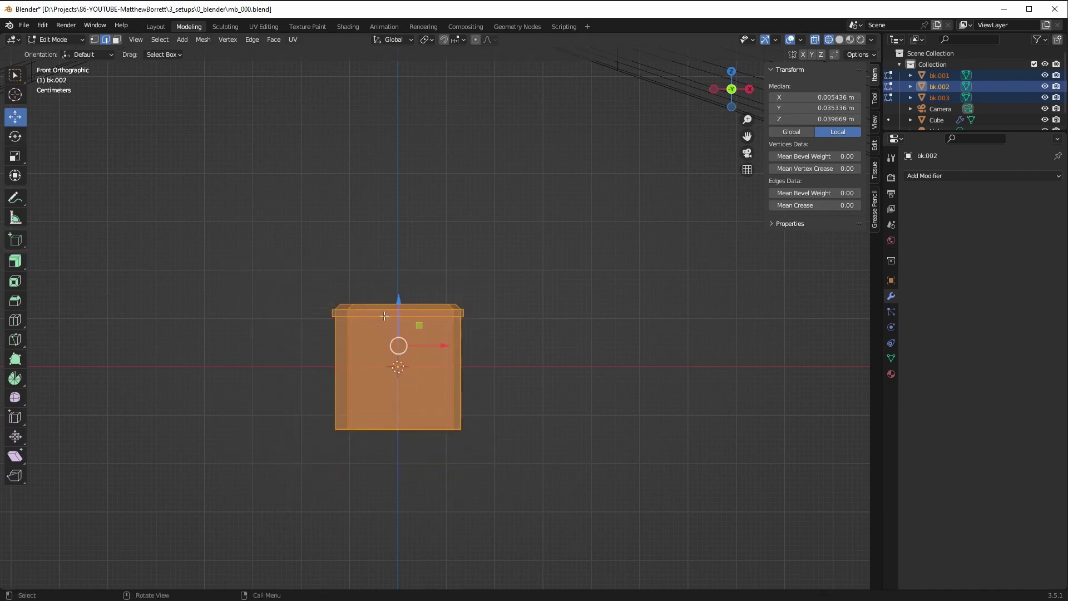
{"action": "left_click_drag", "start_coordinate": [400, 299], "coordinate": [397, 337]}
{"action": "left_click", "coordinate": [45, 44]}
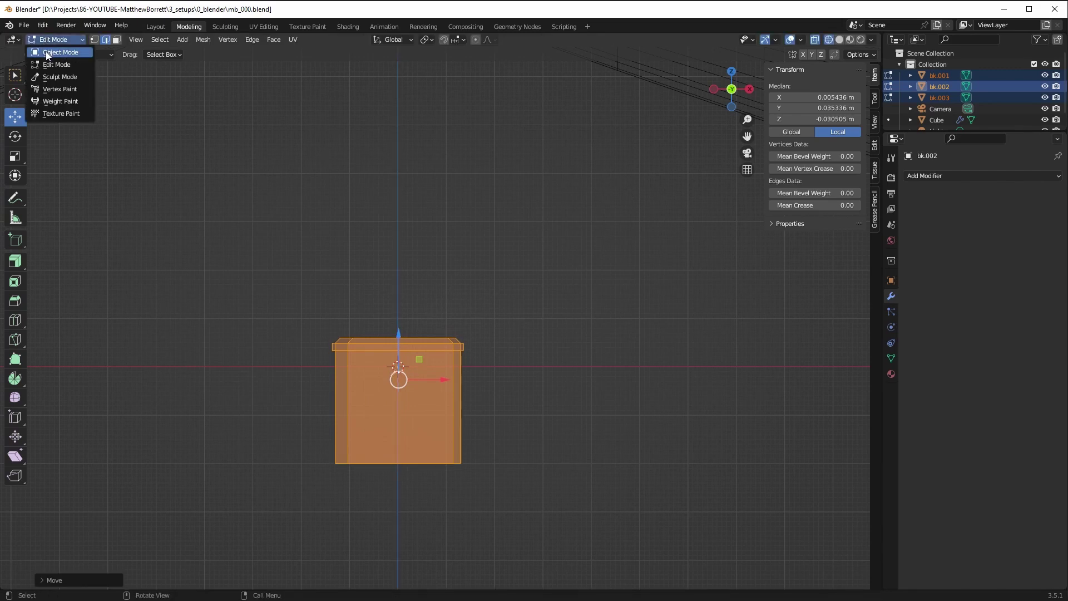
{"action": "left_click", "coordinate": [46, 51]}
Switch to the Geometry Nodes workspace and save the project as mb_001.blend
{"action": "middle_click_drag", "start_coordinate": [267, 312], "coordinate": [219, 303]}
{"action": "scroll", "coordinate": [262, 342], "scroll_direction": "down", "scroll_amount": 6}
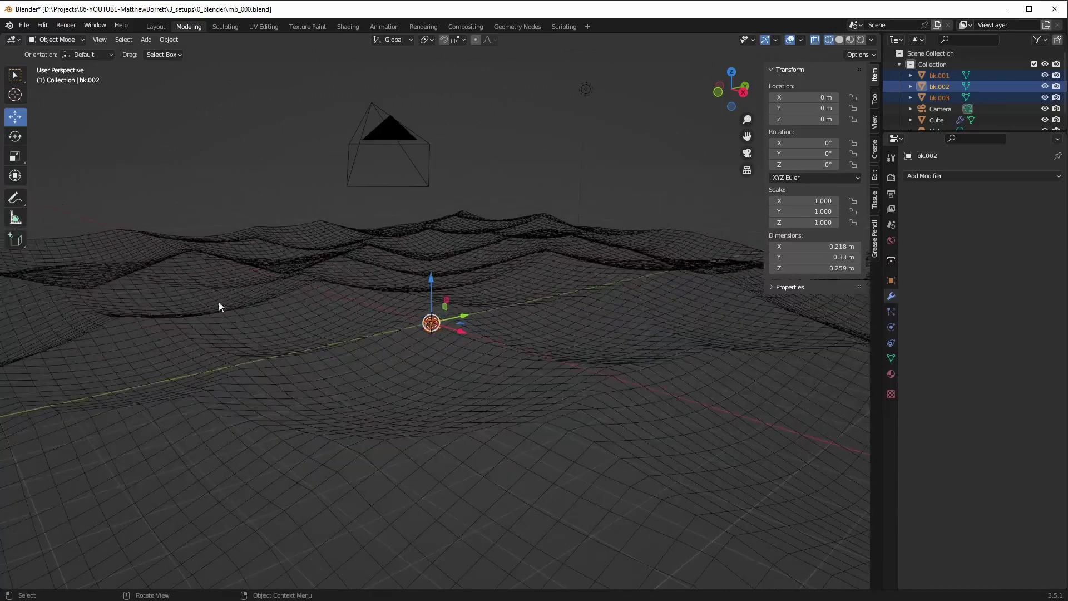
{"action": "left_click", "coordinate": [516, 27]}
{"action": "left_click", "coordinate": [23, 25]}
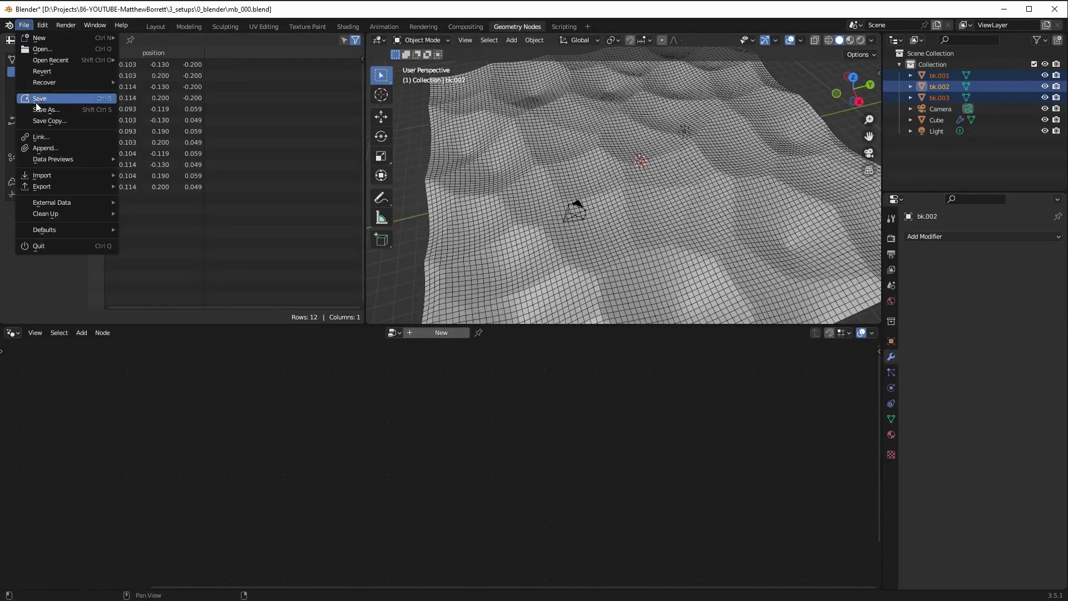
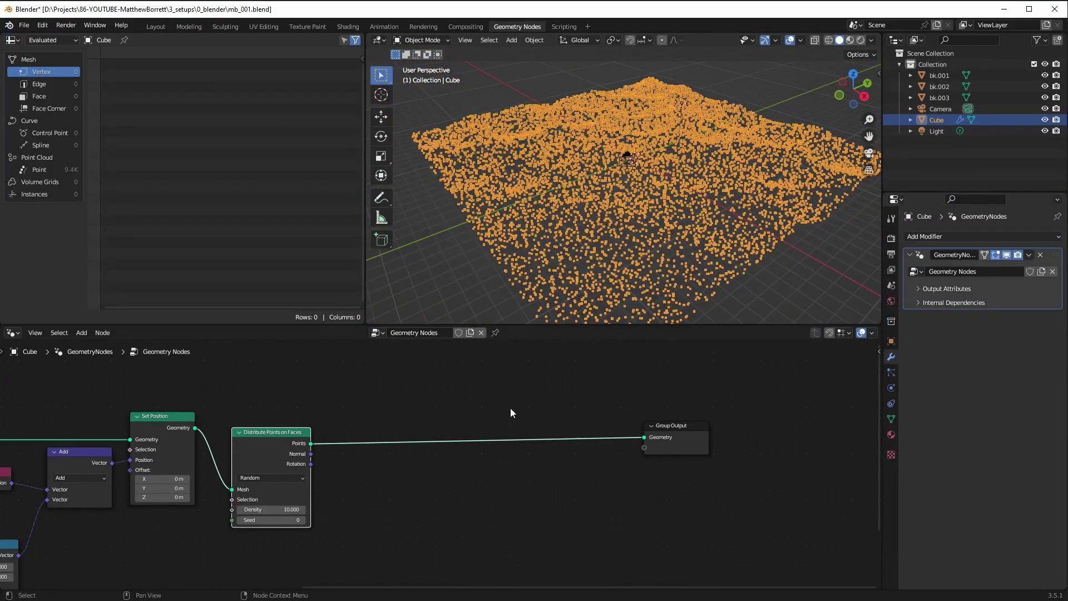
Move the Group Output node farther from the Distribute Points on Faces node to make room between them
{"action": "left_click_drag", "start_coordinate": [273, 434], "coordinate": [271, 433]}
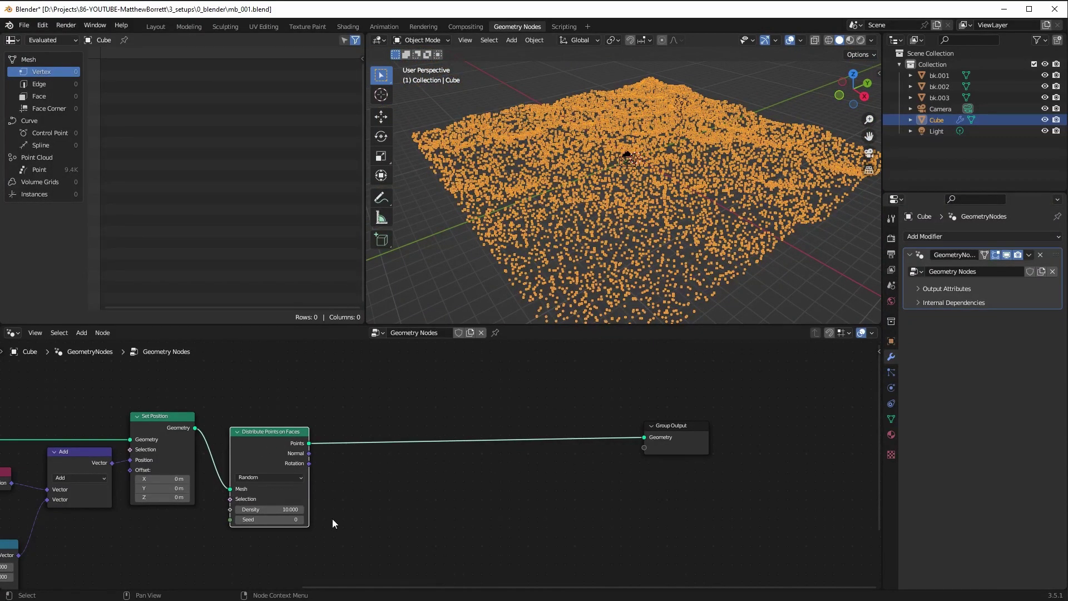
{"action": "left_click_drag", "start_coordinate": [673, 426], "coordinate": [741, 439]}
{"action": "scroll", "coordinate": [481, 279], "scroll_direction": "up", "scroll_amount": 10}
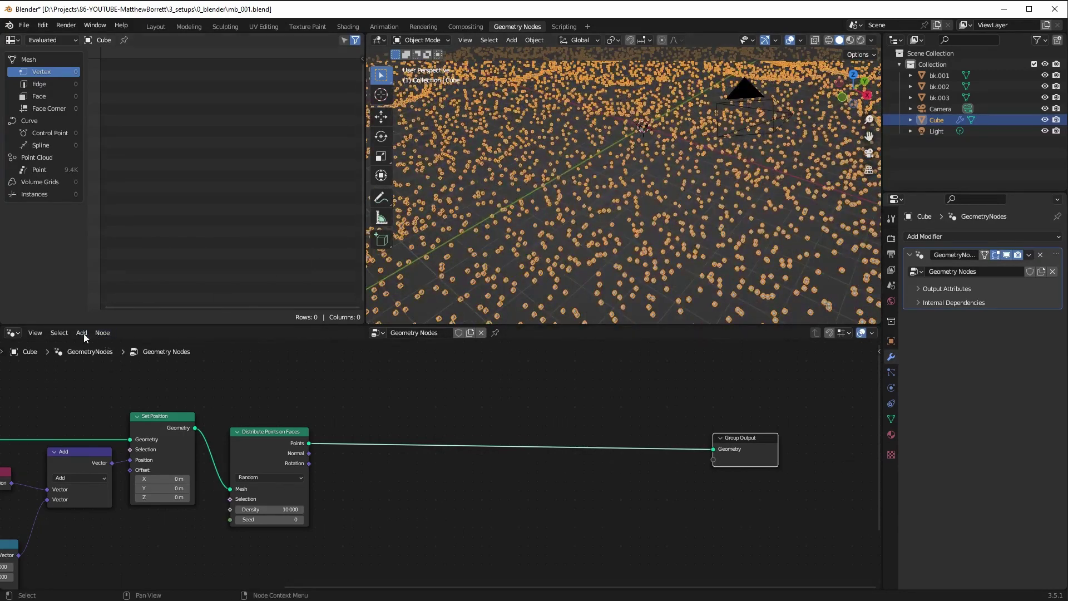
Add a Collection Info node between the Distribute Points on Faces and Group Output nodes, below their link
{"action": "left_click", "coordinate": [82, 333]}
{"action": "mouse_move", "coordinate": [105, 372]}
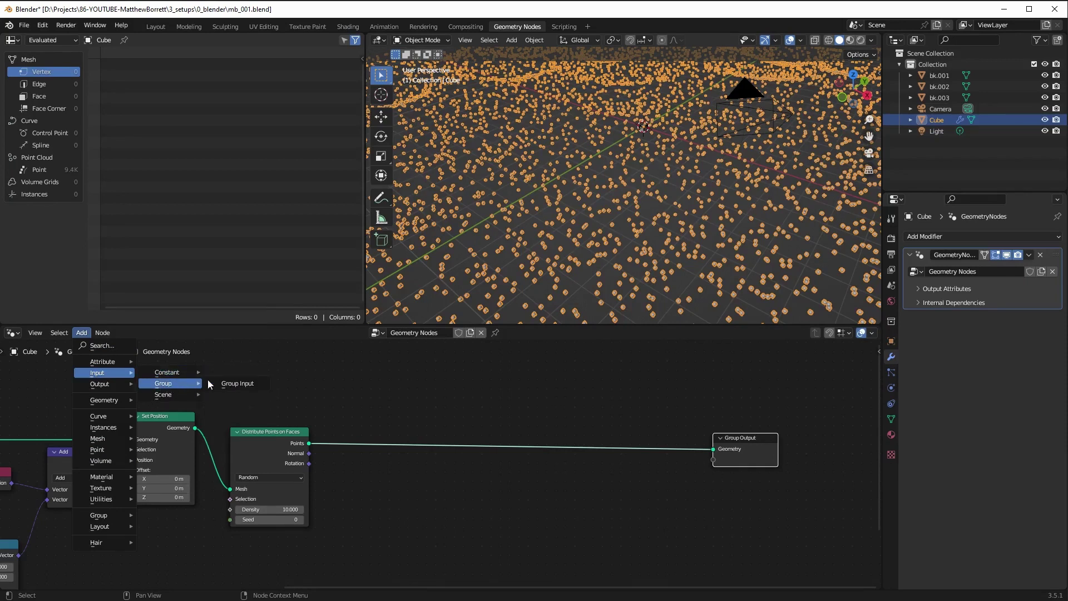
{"action": "mouse_move", "coordinate": [169, 396]}
{"action": "left_click", "coordinate": [233, 395]}
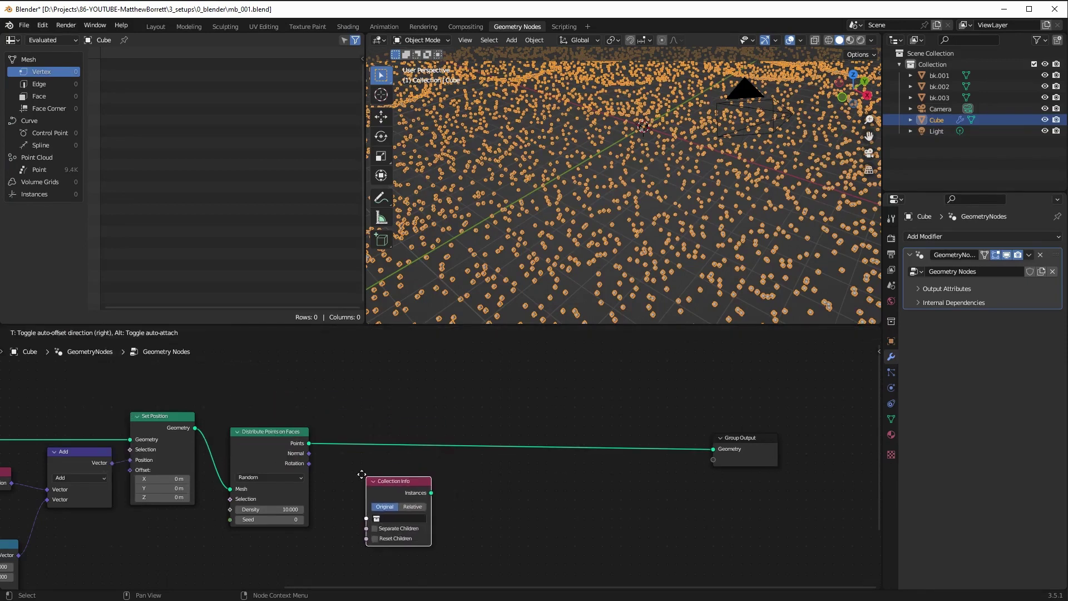
{"action": "left_click", "coordinate": [392, 497]}
Insert an Instance on Points node between Distribute Points on Faces and Group Output, and connect Collection Info's Instances to its Instance input
{"action": "left_click", "coordinate": [83, 332]}
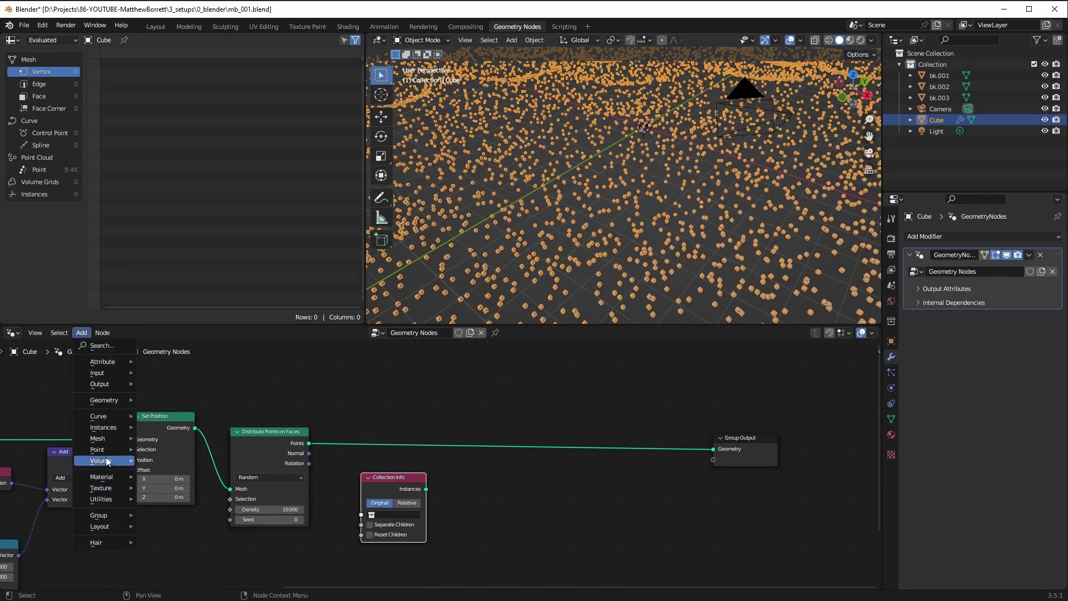
{"action": "mouse_move", "coordinate": [103, 429]}
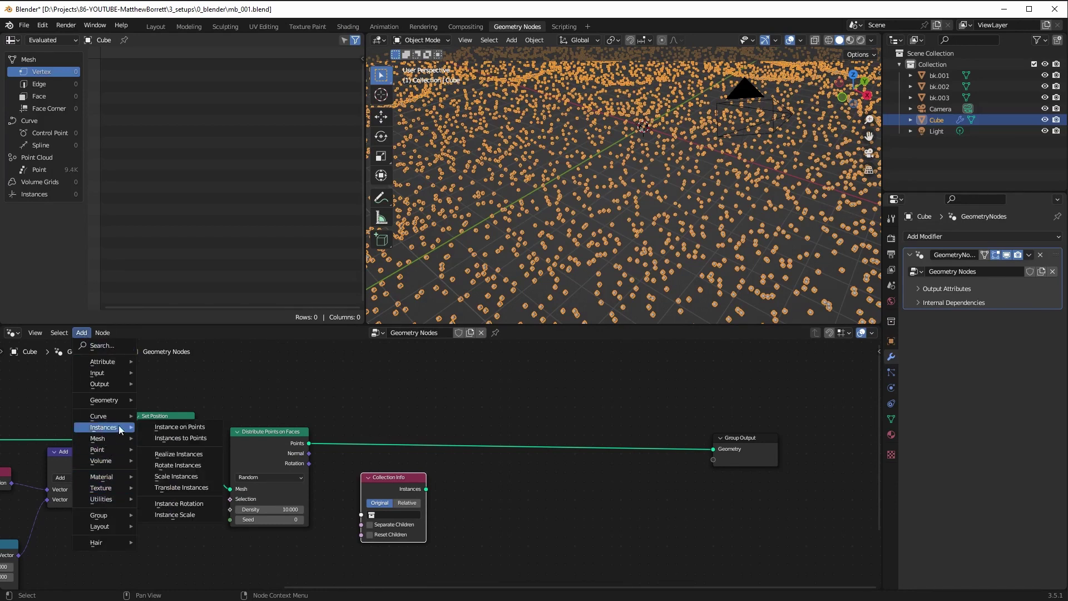
{"action": "left_click", "coordinate": [161, 428]}
{"action": "left_click", "coordinate": [531, 420]}
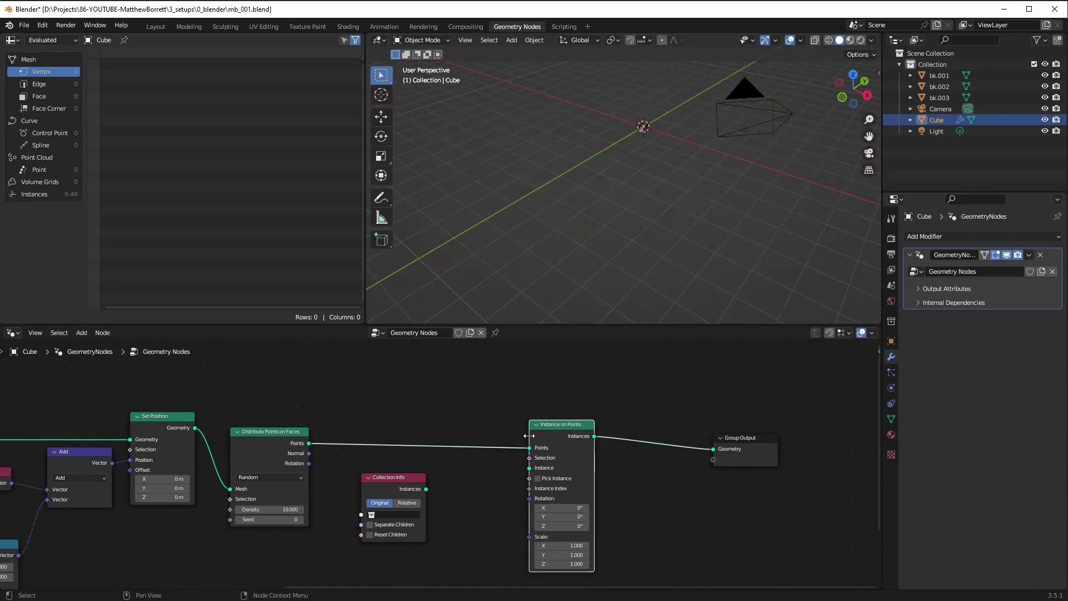
{"action": "left_click_drag", "start_coordinate": [425, 489], "coordinate": [530, 468]}
{"action": "left_click", "coordinate": [400, 516]}
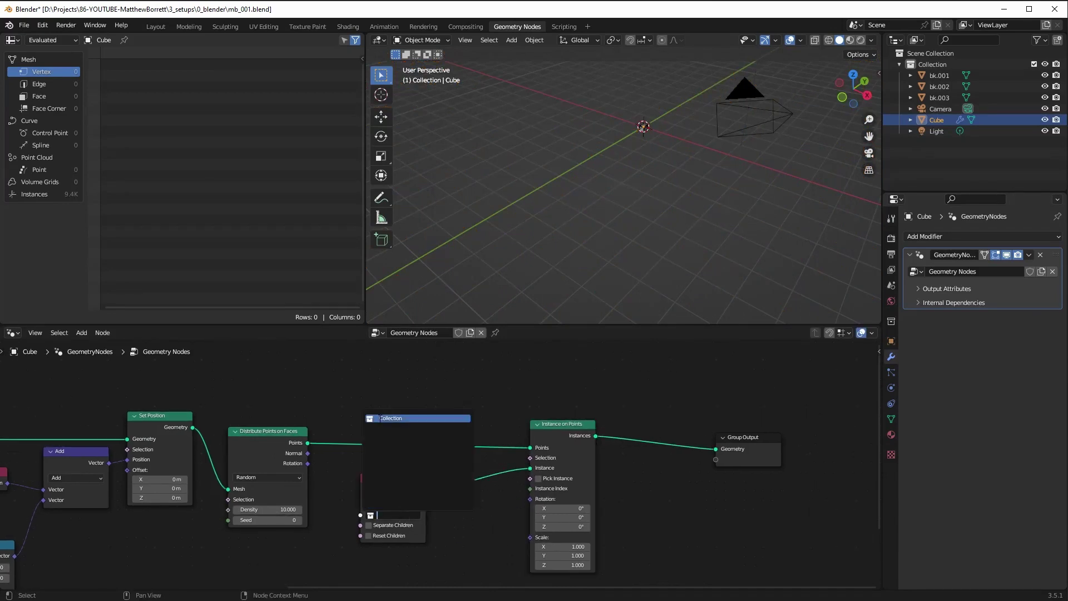
{"action": "key", "text": "Escape"}
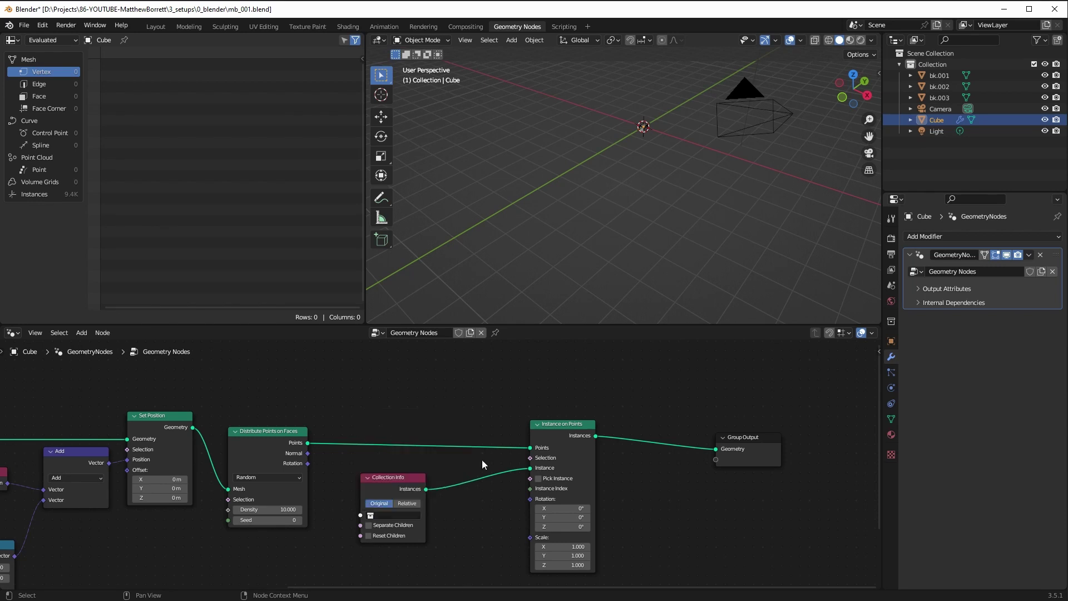
Create a new collection in the Scene Collection and name it blk
{"action": "left_click", "coordinate": [929, 158]}
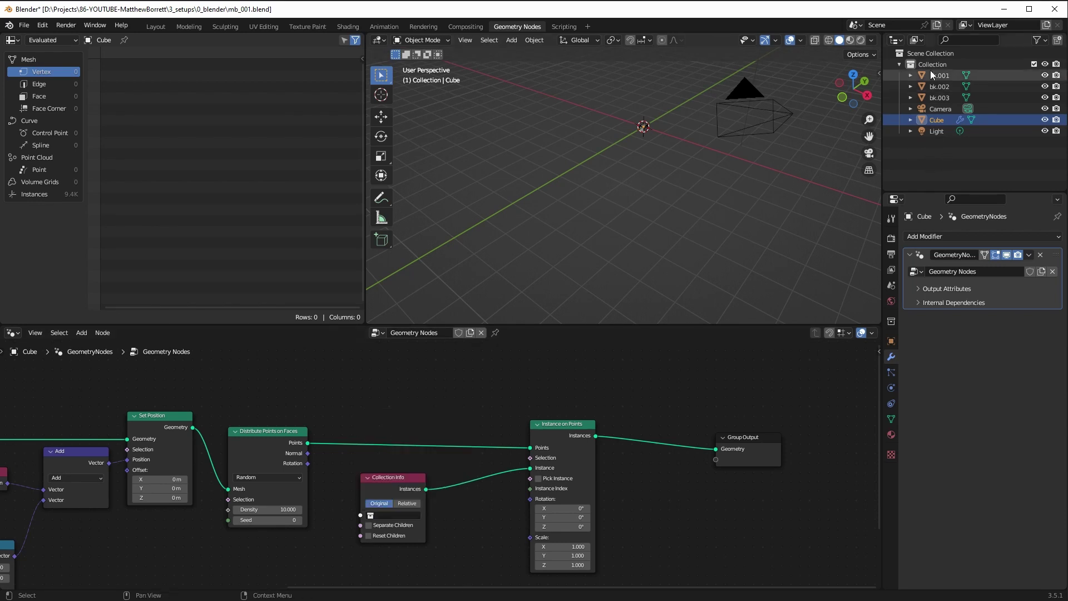
{"action": "left_click", "coordinate": [1057, 39]}
{"action": "left_click", "coordinate": [935, 146]}
{"action": "double_click", "coordinate": [935, 146]}
{"action": "type", "text": "blk"}
{"action": "key", "text": "Return"}
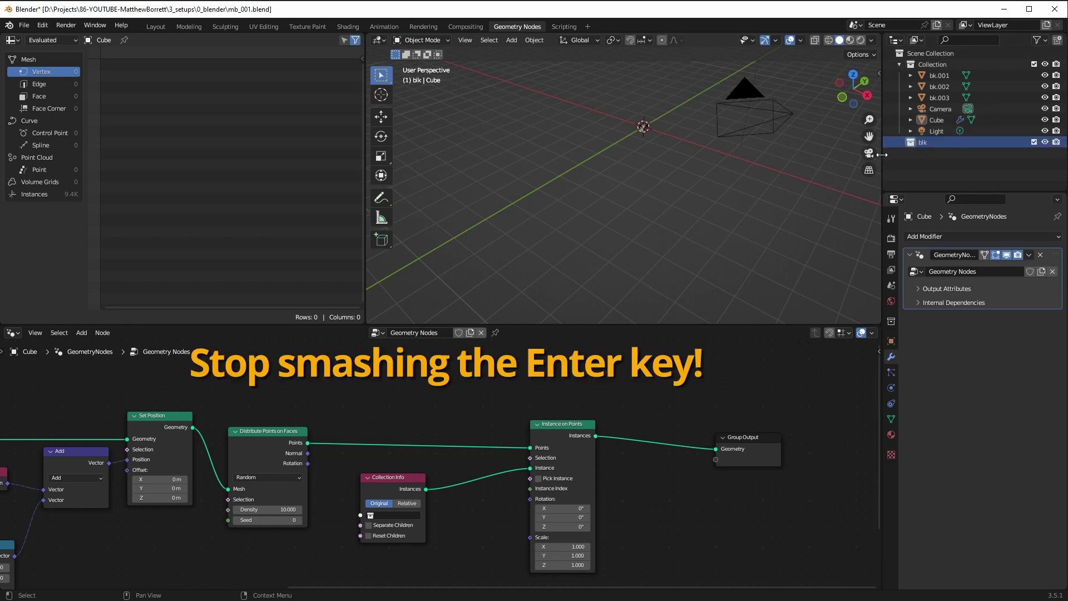
Move bk.001, bk.002 and bk.003 into the blk collection and deselect them
{"action": "left_click", "coordinate": [937, 97]}
{"action": "left_click", "coordinate": [934, 75], "text": "shift"}
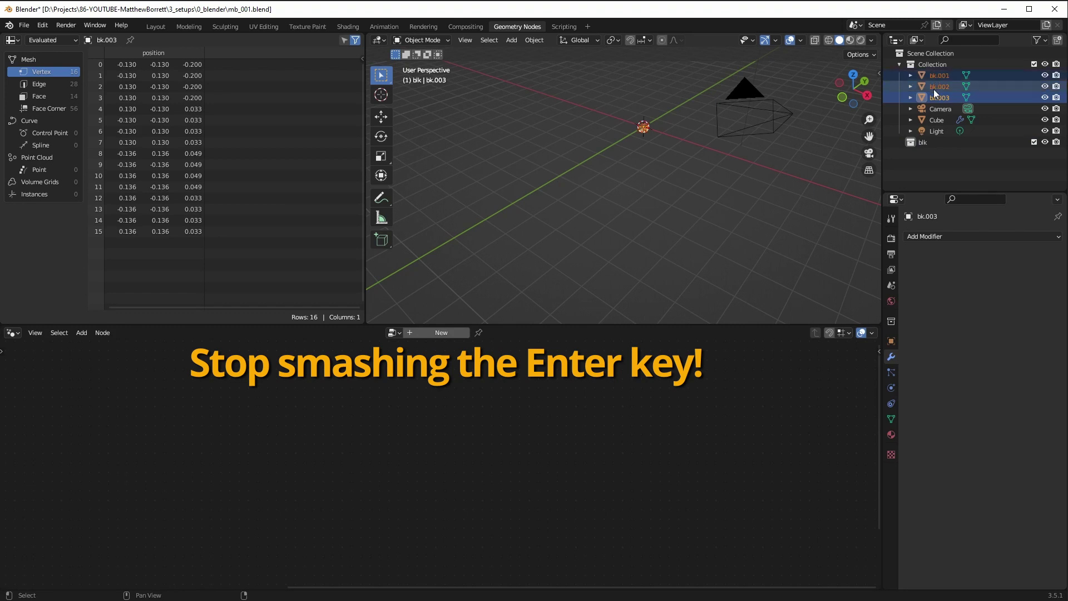
{"action": "left_click_drag", "start_coordinate": [925, 75], "coordinate": [944, 144]}
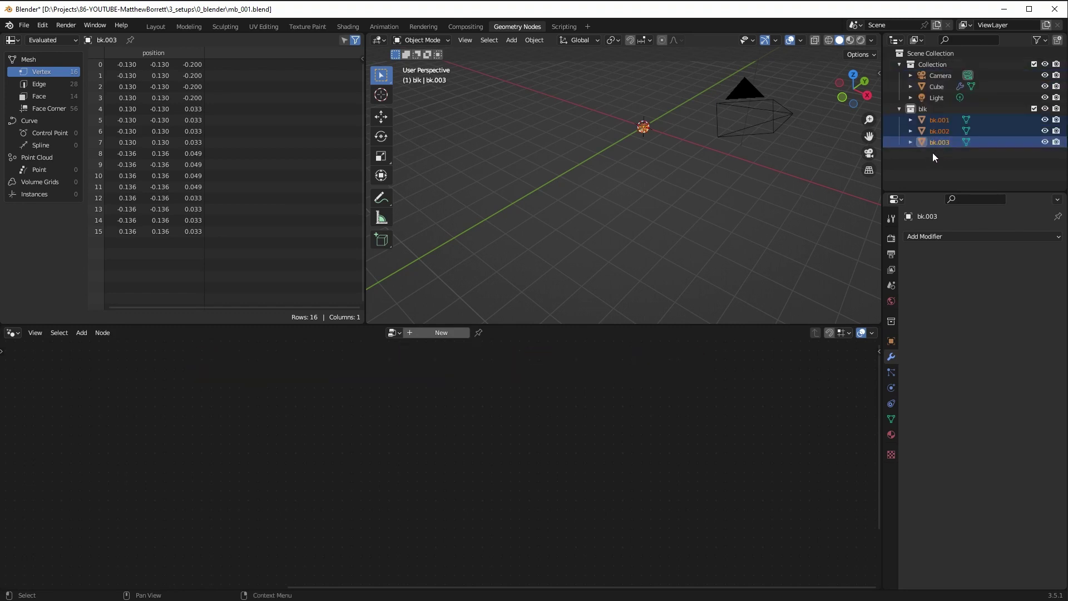
{"action": "left_click", "coordinate": [913, 159]}
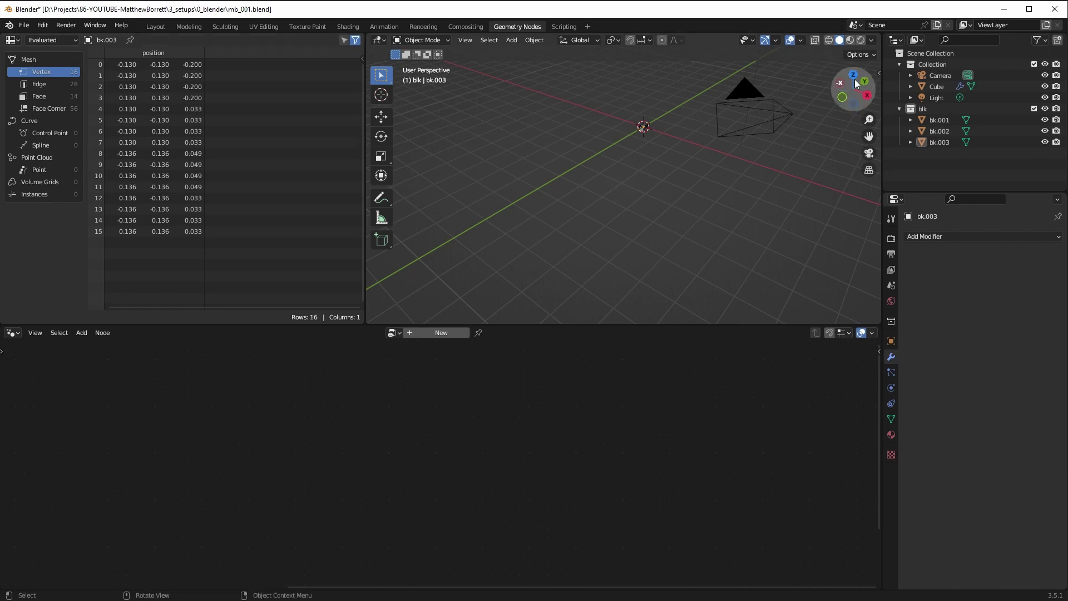
Select the Cube and assign the blk collection to its Collection Info node
{"action": "left_click", "coordinate": [930, 87]}
{"action": "left_click", "coordinate": [561, 423]}
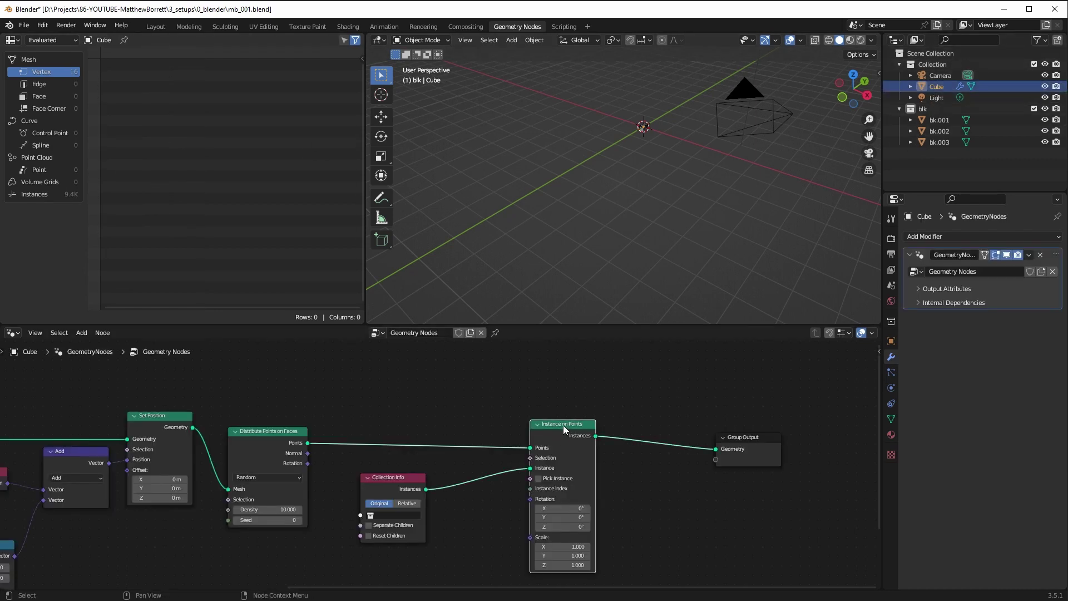
{"action": "left_click", "coordinate": [383, 517]}
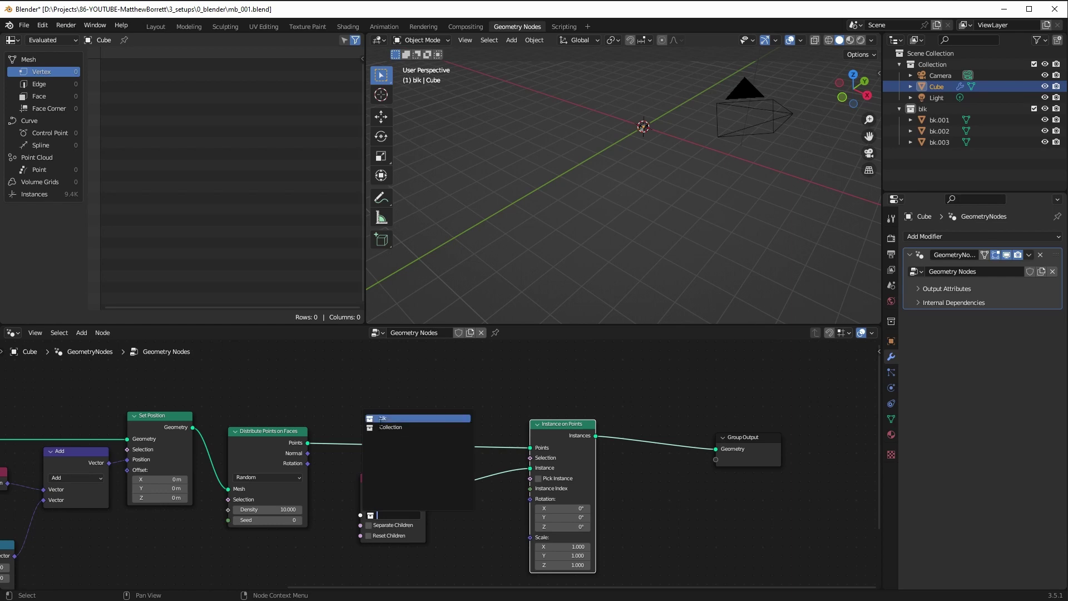
{"action": "left_click", "coordinate": [383, 428]}
{"action": "scroll", "coordinate": [462, 247], "scroll_direction": "up", "scroll_amount": 3}
{"action": "middle_click_drag", "start_coordinate": [559, 234], "coordinate": [520, 215]}
{"action": "scroll", "coordinate": [544, 182], "scroll_direction": "down", "scroll_amount": 6}
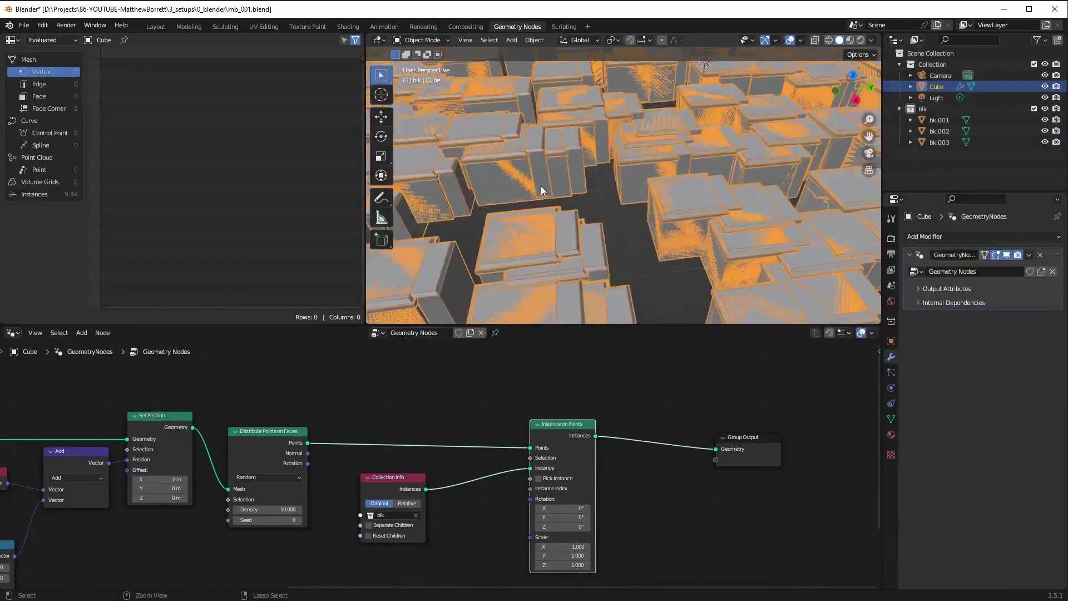
Rotate the instances 22.2° about Z and enable Pick Instance, Separate Children and Reset Children on their nodes
{"action": "left_click_drag", "start_coordinate": [559, 531], "coordinate": [629, 533]}
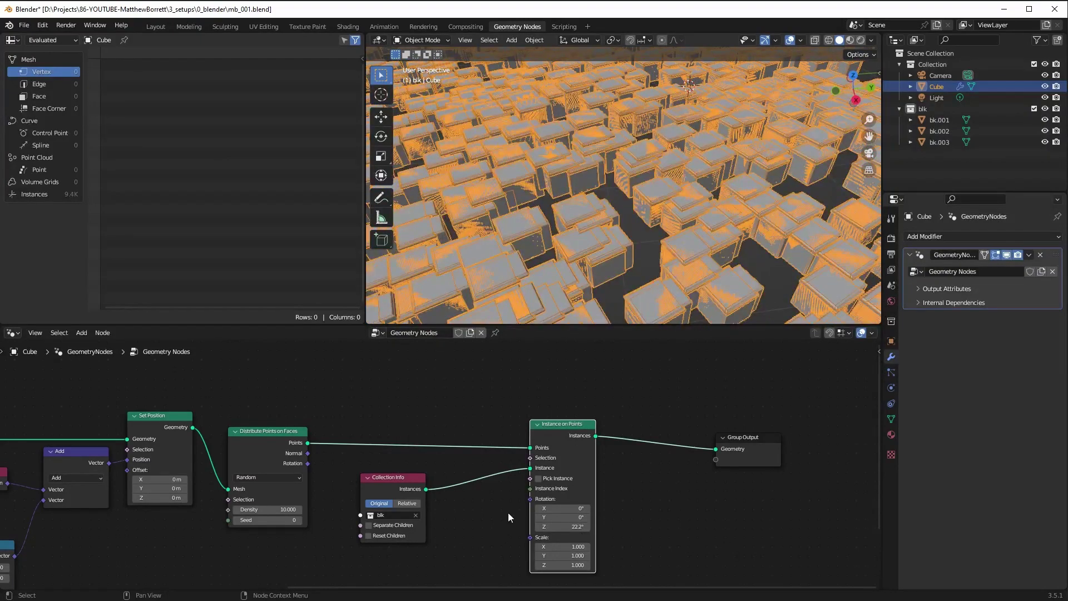
{"action": "left_click", "coordinate": [539, 479]}
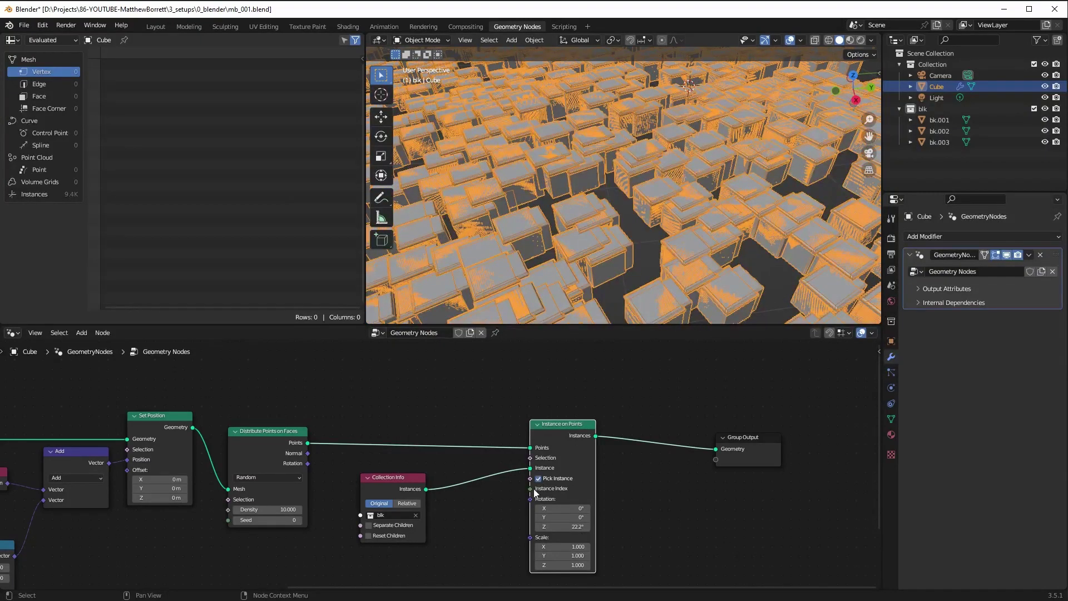
{"action": "left_click", "coordinate": [389, 525]}
Reset the Z rotation of the Instance on Points node to 0°
{"action": "left_click_drag", "start_coordinate": [561, 527], "coordinate": [479, 575]}
{"action": "left_click", "coordinate": [562, 526]}
{"action": "type", "text": "0"}
{"action": "key", "text": "Return"}
{"action": "middle_click_drag", "start_coordinate": [499, 234], "coordinate": [527, 252]}
{"action": "scroll", "coordinate": [527, 252], "scroll_direction": "down", "scroll_amount": 6}
{"action": "scroll", "coordinate": [501, 249], "scroll_direction": "up", "scroll_amount": 1}
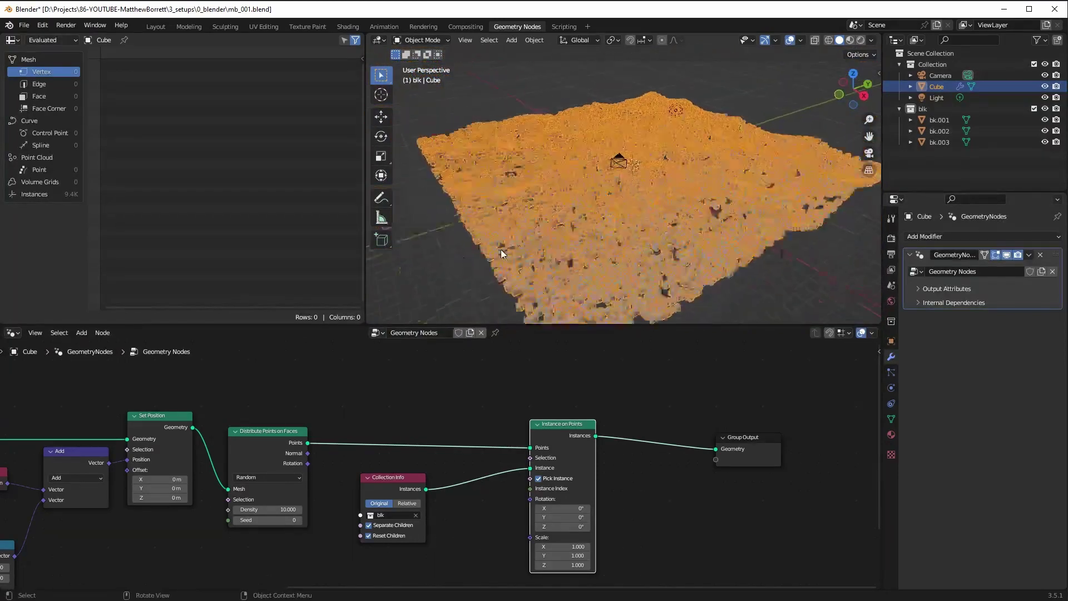
Look through the camera and move the Cube into a new collection with the default name
{"action": "key", "text": "KP_0"}
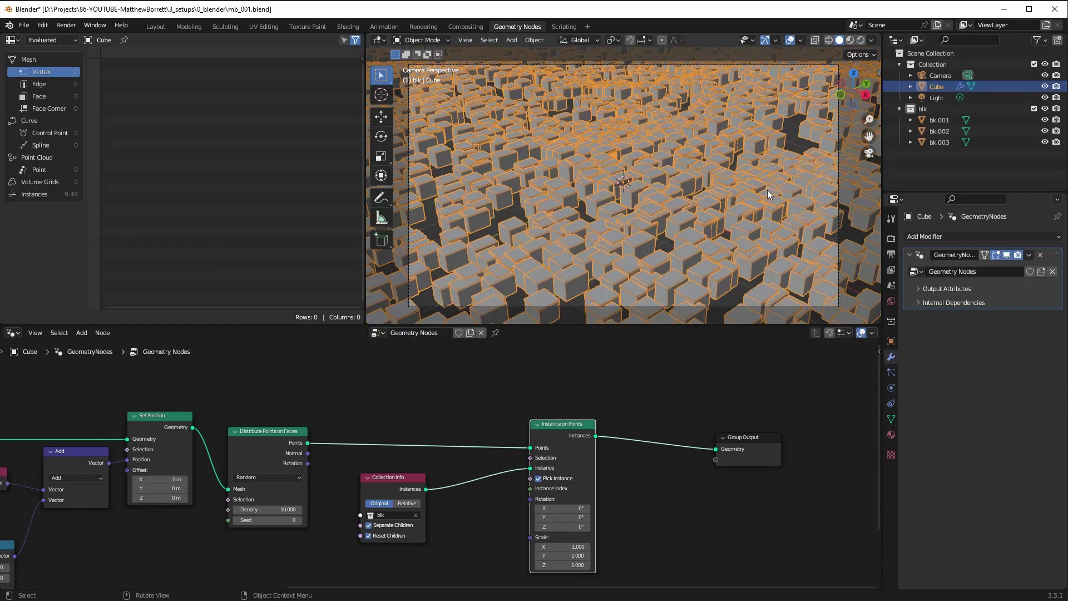
{"action": "key", "text": "m"}
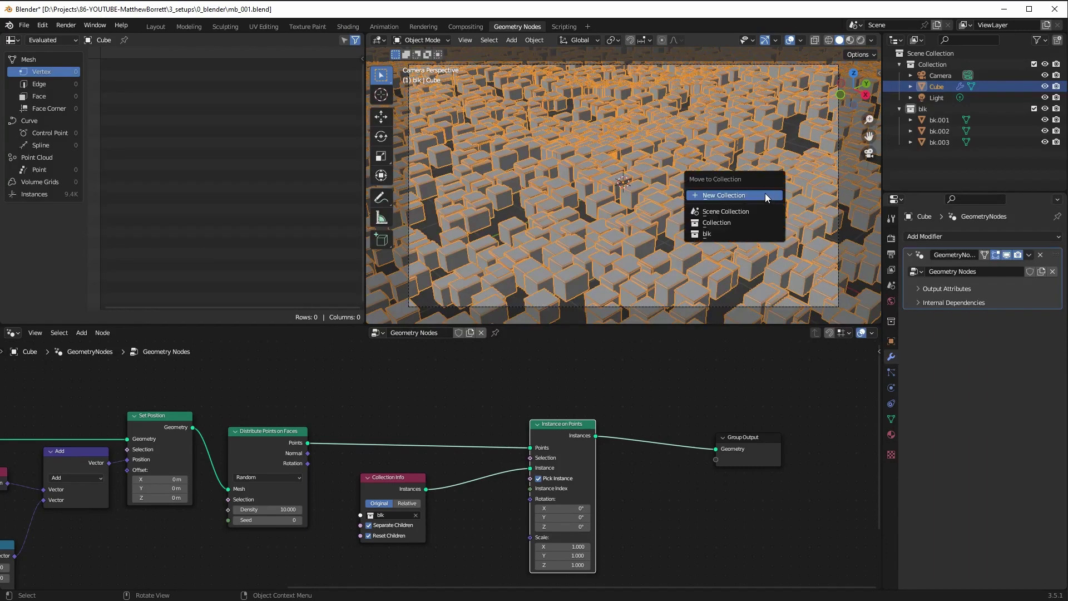
{"action": "left_click", "coordinate": [766, 195]}
{"action": "left_click", "coordinate": [763, 228]}
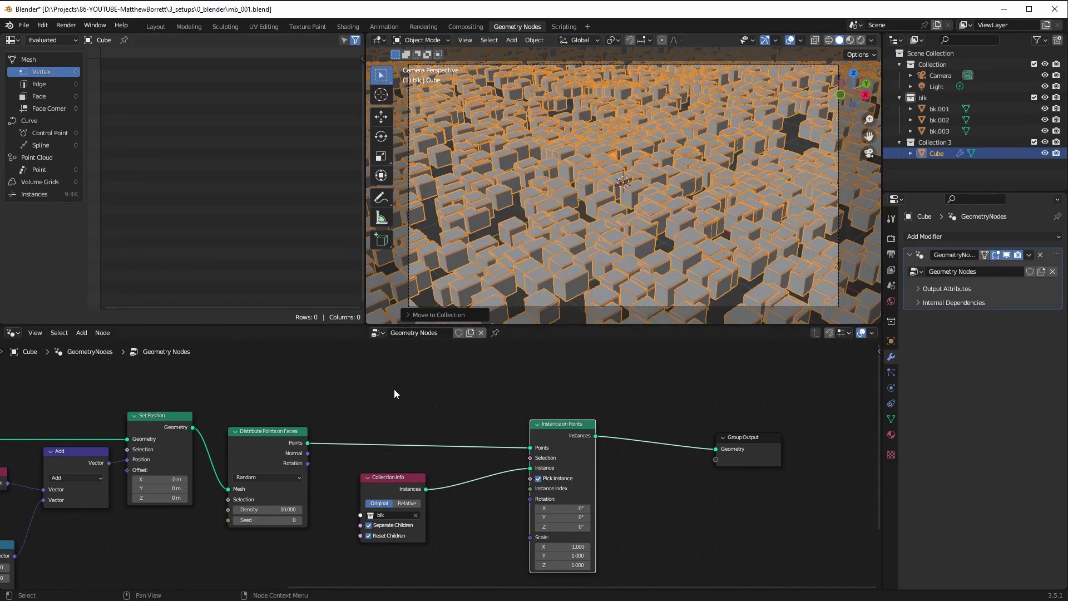
Lock the camera to the view, pull it back to frame a wider stretch of the city, and unlock it
{"action": "scroll", "coordinate": [555, 178], "scroll_direction": "down", "scroll_amount": 4}
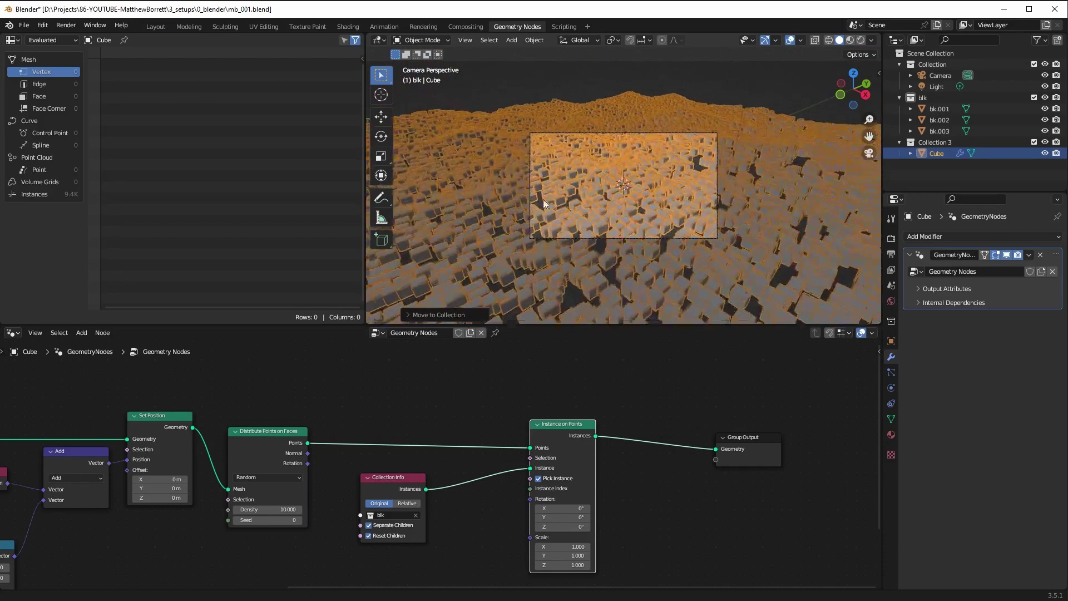
{"action": "scroll", "coordinate": [592, 150], "scroll_direction": "up", "scroll_amount": 4}
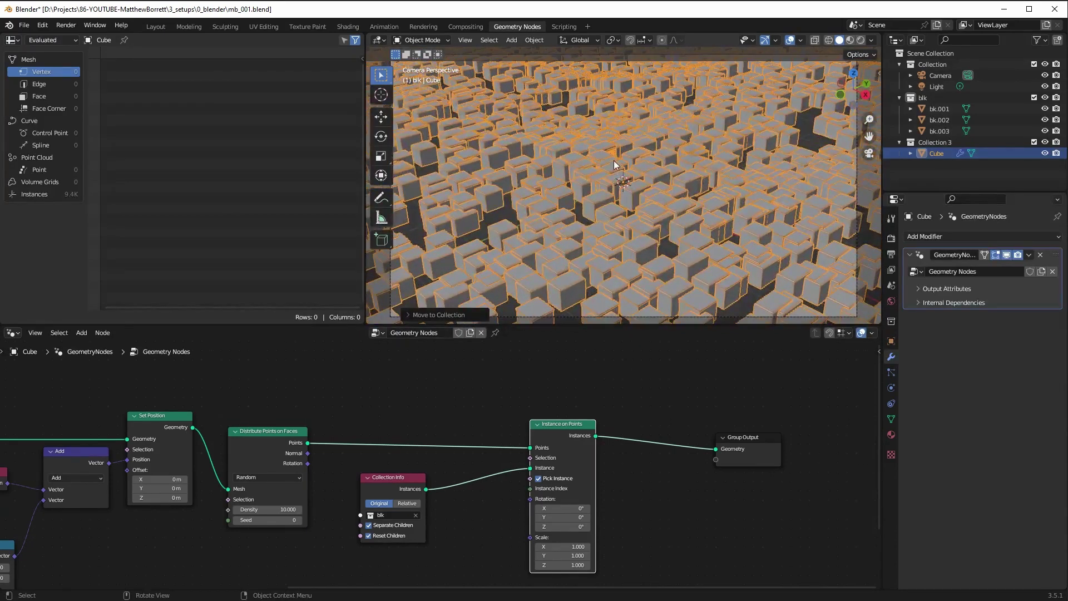
{"action": "key", "text": "n"}
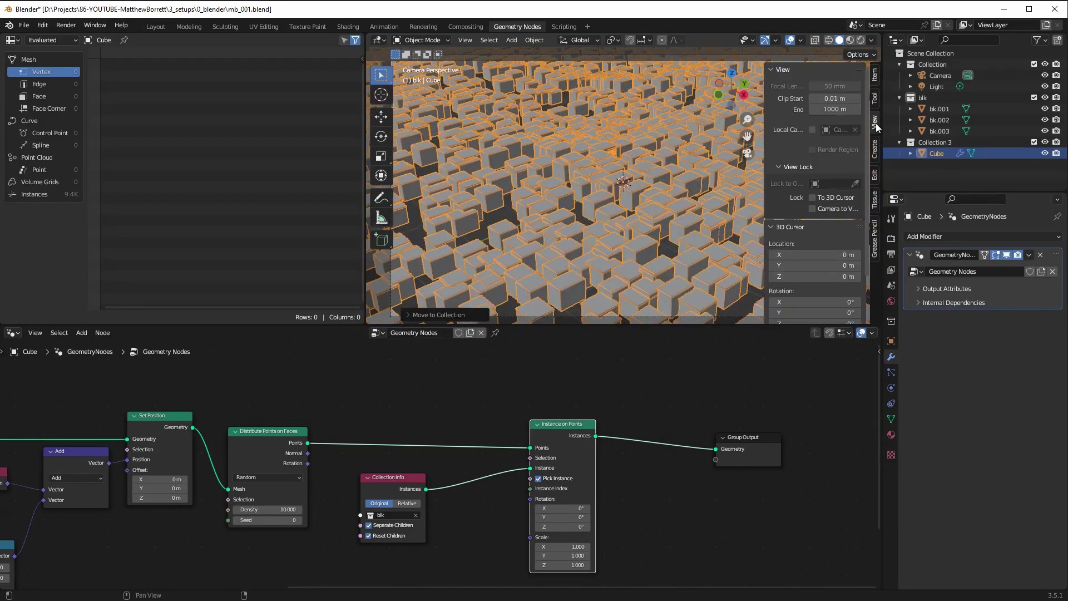
{"action": "left_click", "coordinate": [813, 209]}
{"action": "mouse_move", "coordinate": [563, 198]}
{"action": "middle_mouse_down", "text": "ctrl"}
{"action": "mouse_move", "coordinate": [511, 263]}
{"action": "mouse_move", "coordinate": [505, 252]}
{"action": "mouse_move", "coordinate": [565, 215]}
{"action": "mouse_move", "coordinate": [556, 229]}
{"action": "mouse_move", "coordinate": [550, 202]}
{"action": "mouse_move", "coordinate": [562, 195]}
{"action": "middle_mouse_up", "text": "ctrl"}
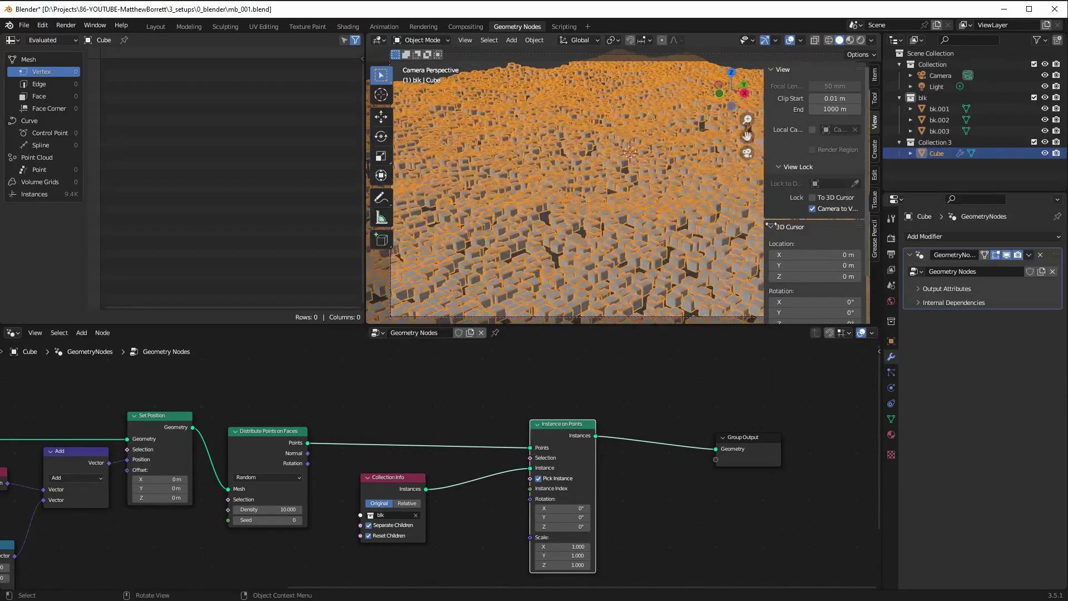
{"action": "left_click", "coordinate": [811, 209]}
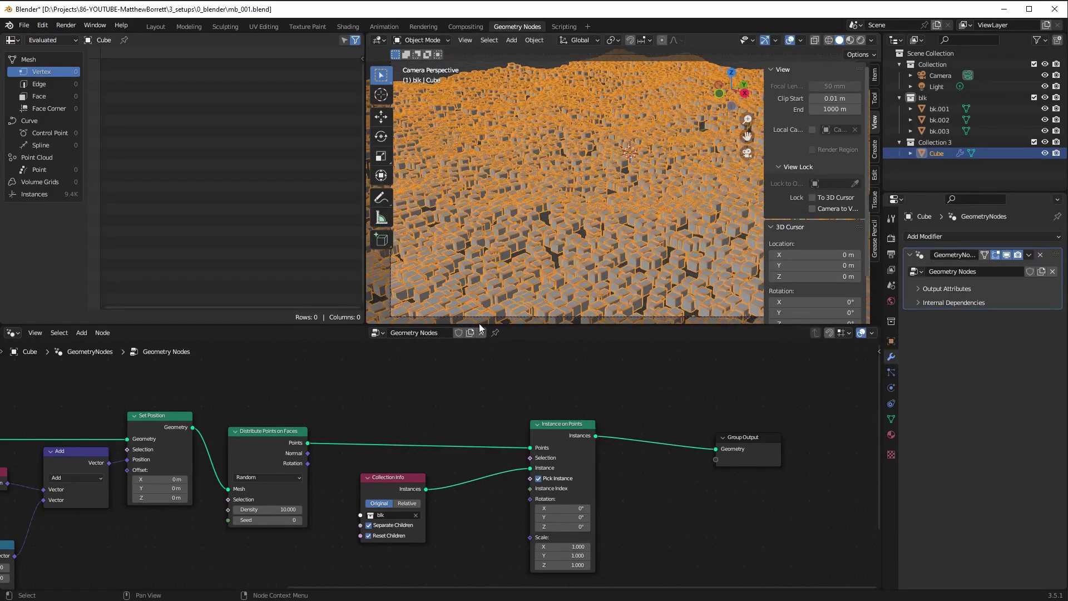
Switch the viewport to rendered shading, select bk.001 instead of the Cube, and turn off the wireframe overlay
{"action": "left_click", "coordinate": [860, 41]}
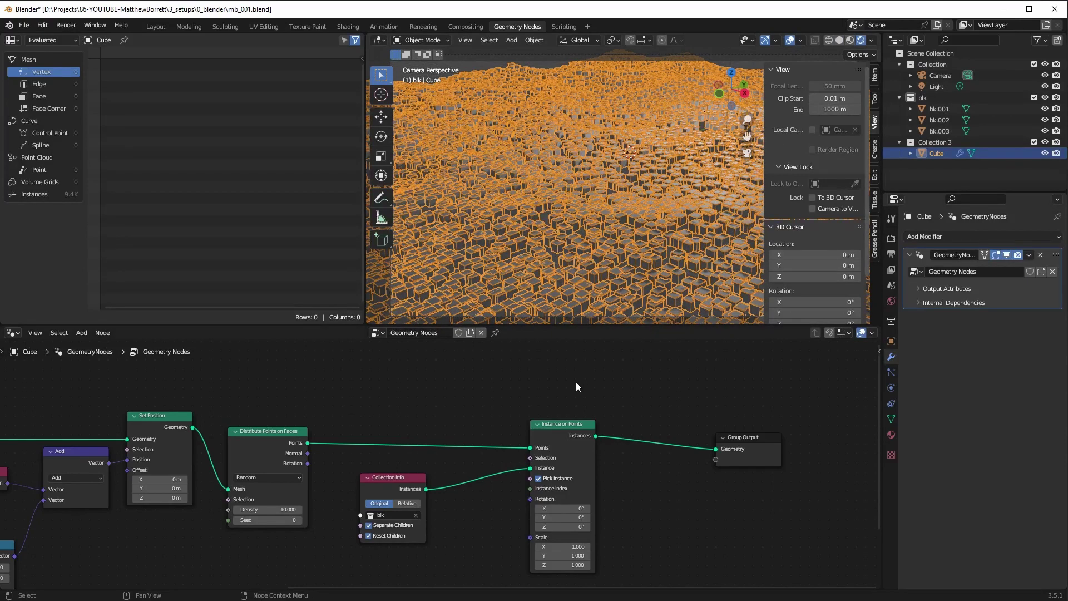
{"action": "left_click", "coordinate": [929, 110]}
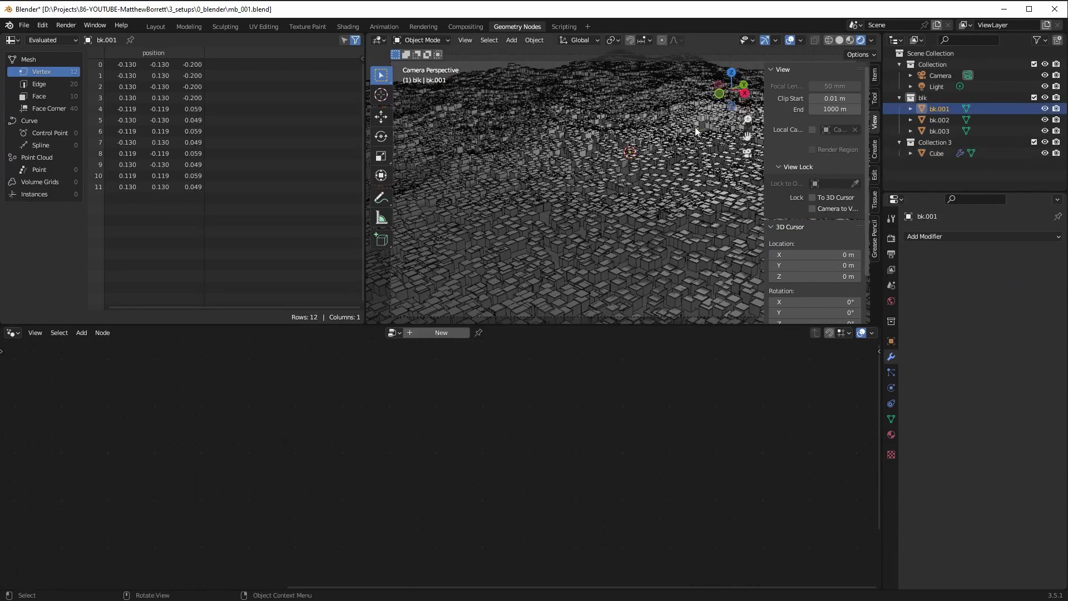
{"action": "left_click", "coordinate": [799, 40]}
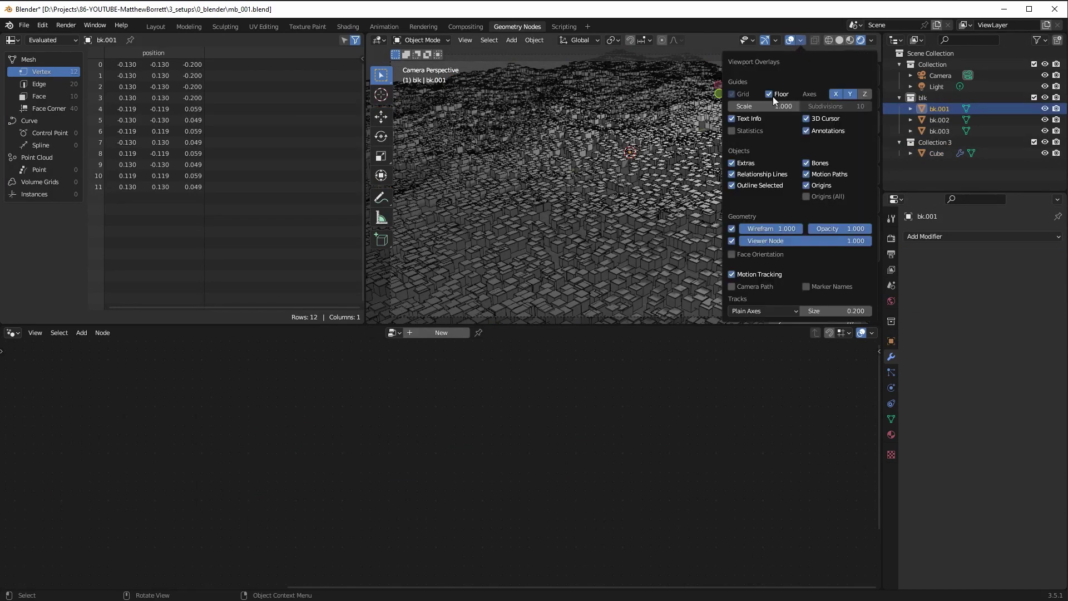
{"action": "left_click", "coordinate": [731, 229]}
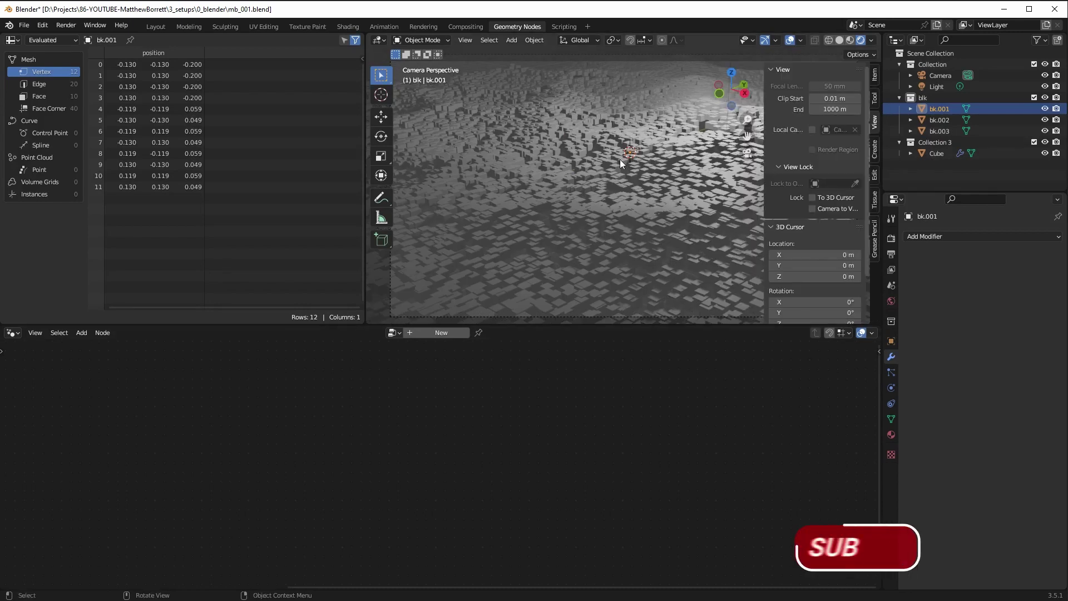
Change the render engine to Cycles and view the city from a lower angle
{"action": "middle_click_drag", "start_coordinate": [489, 180], "coordinate": [517, 216]}
{"action": "left_click", "coordinate": [891, 238]}
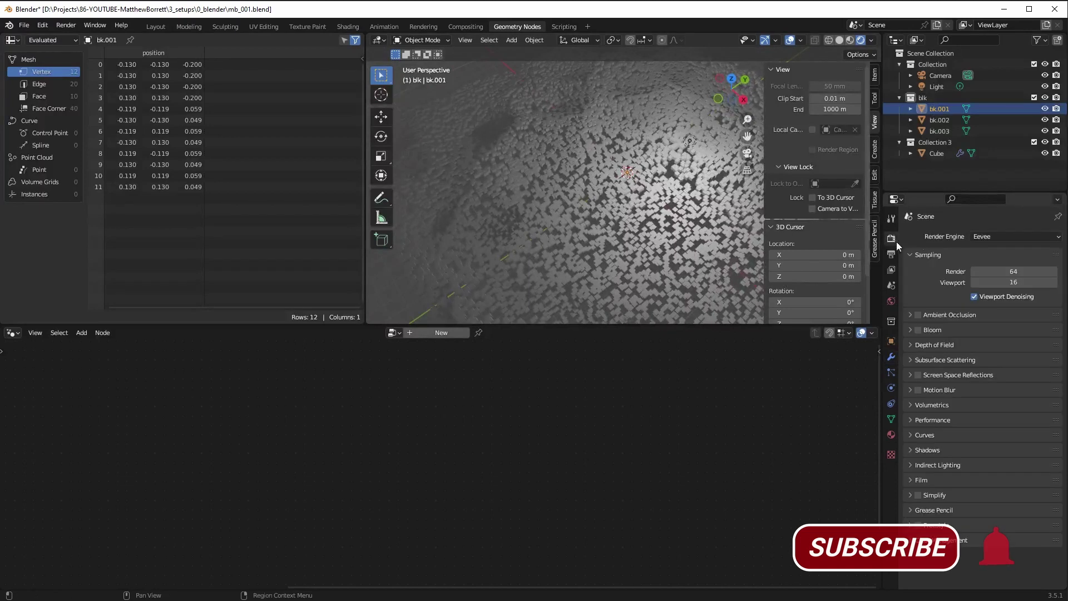
{"action": "left_click", "coordinate": [980, 236]}
{"action": "left_click", "coordinate": [977, 280]}
{"action": "middle_click_drag", "start_coordinate": [643, 177], "coordinate": [576, 199]}
{"action": "mouse_move", "coordinate": [497, 201]}
{"action": "middle_mouse_down"}
{"action": "mouse_move", "coordinate": [523, 220]}
{"action": "mouse_move", "coordinate": [521, 234]}
{"action": "mouse_move", "coordinate": [666, 258]}
{"action": "mouse_move", "coordinate": [659, 238]}
{"action": "mouse_move", "coordinate": [620, 268]}
{"action": "mouse_move", "coordinate": [528, 224]}
{"action": "mouse_move", "coordinate": [490, 229]}
{"action": "mouse_move", "coordinate": [523, 238]}
{"action": "mouse_move", "coordinate": [506, 248]}
{"action": "mouse_move", "coordinate": [472, 232]}
{"action": "mouse_move", "coordinate": [546, 224]}
{"action": "mouse_move", "coordinate": [596, 198]}
{"action": "mouse_move", "coordinate": [560, 213]}
{"action": "mouse_move", "coordinate": [566, 192]}
{"action": "mouse_move", "coordinate": [556, 195]}
{"action": "mouse_move", "coordinate": [542, 214]}
{"action": "middle_mouse_up"}
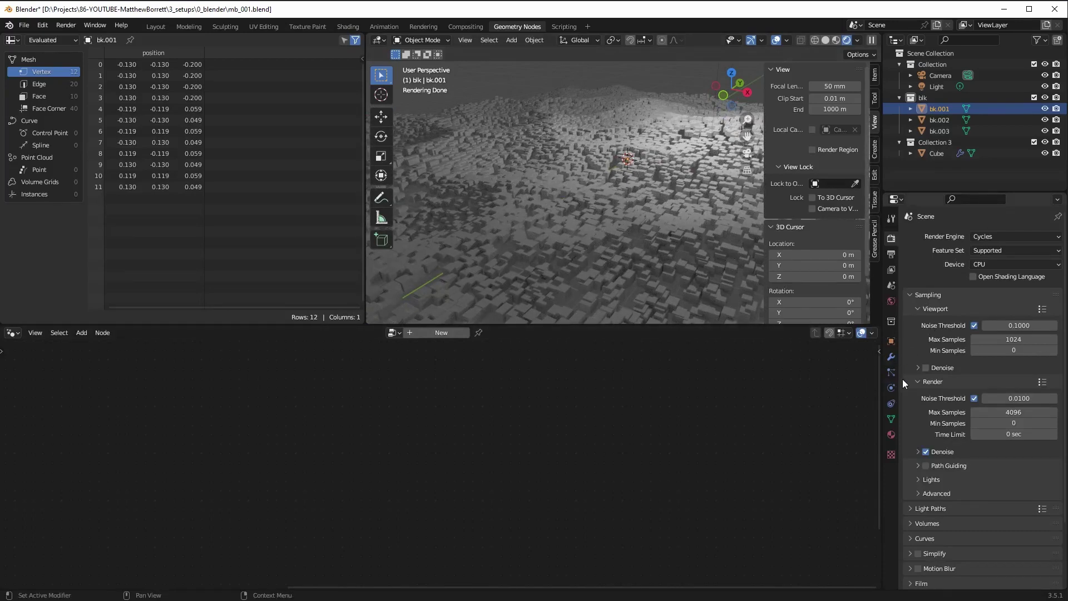
Change the scene's light to a Sun and set its strength to 1
{"action": "left_click", "coordinate": [935, 88]}
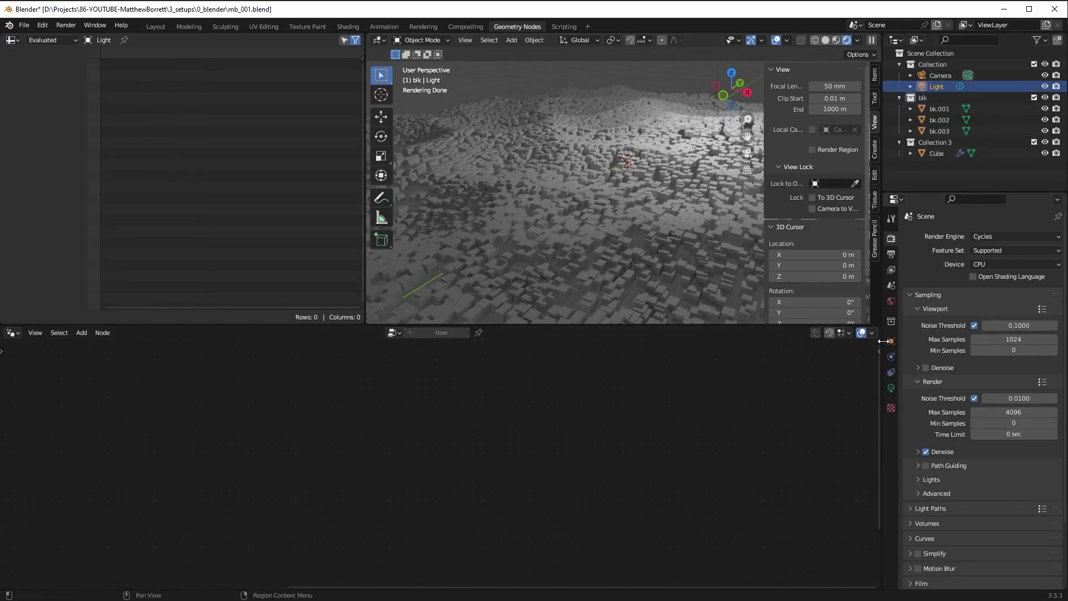
{"action": "left_click", "coordinate": [891, 388]}
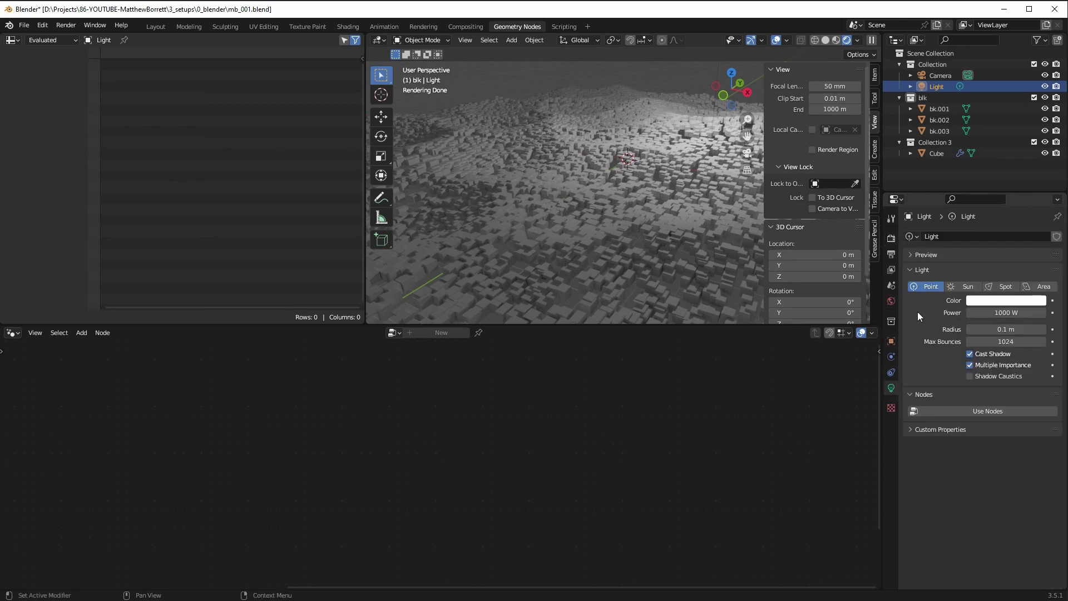
{"action": "left_click", "coordinate": [962, 286]}
{"action": "double_click", "coordinate": [1005, 312]}
{"action": "type", "text": "1"}
{"action": "key", "text": "Return"}
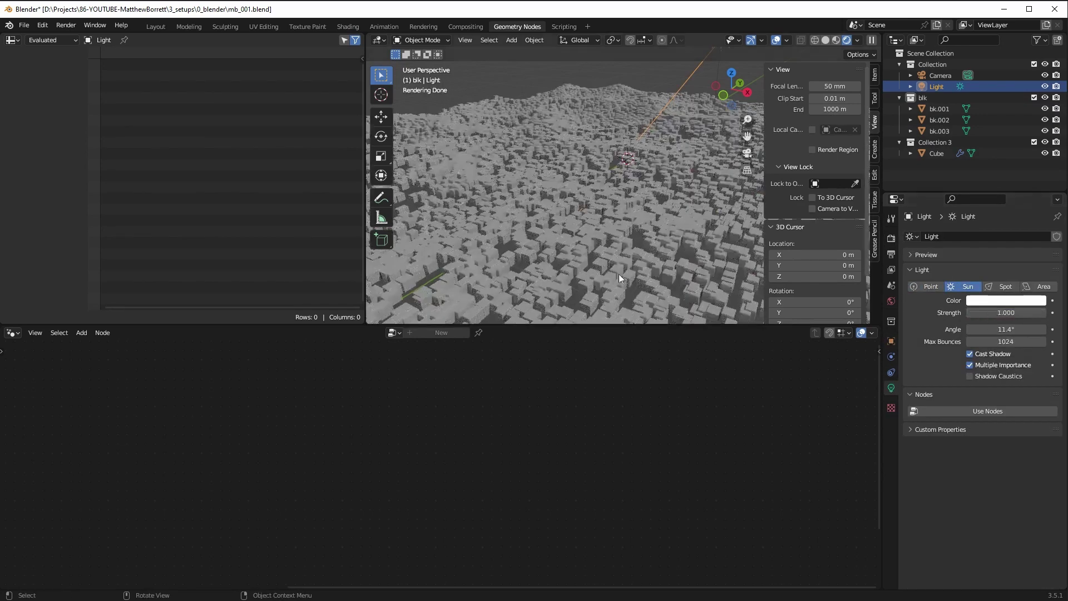
{"action": "middle_click_drag", "start_coordinate": [619, 274], "coordinate": [582, 259]}
Open the World settings
{"action": "left_click", "coordinate": [891, 301]}
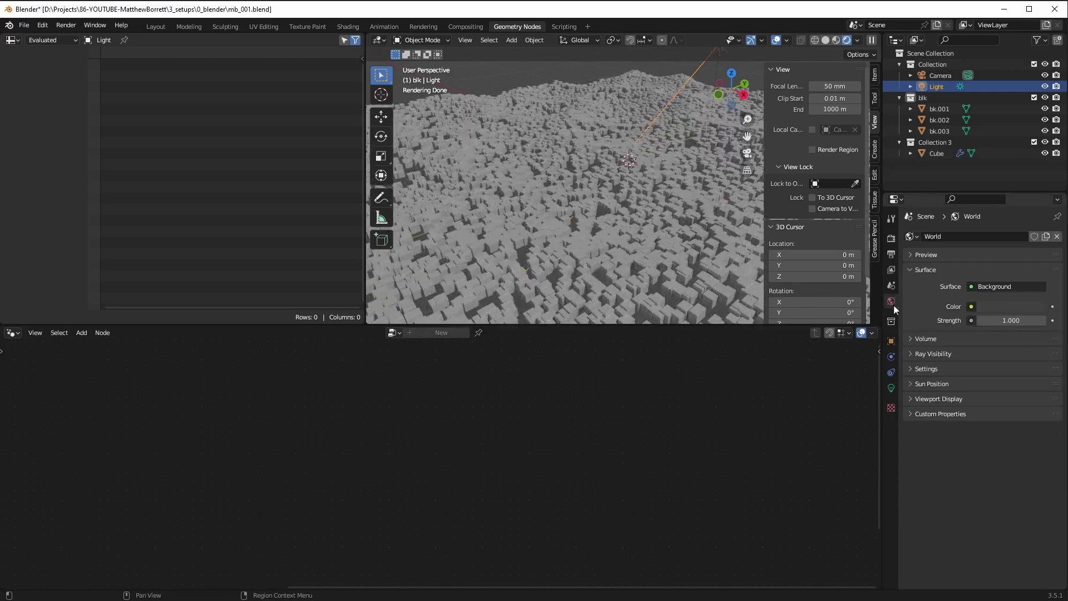
Tint the world background color a pale, muted beige-yellow
{"action": "left_click", "coordinate": [985, 307]}
{"action": "mouse_move", "coordinate": [986, 192]}
{"action": "left_mouse_down"}
{"action": "mouse_move", "coordinate": [1038, 190]}
{"action": "mouse_move", "coordinate": [1037, 181]}
{"action": "left_mouse_up"}
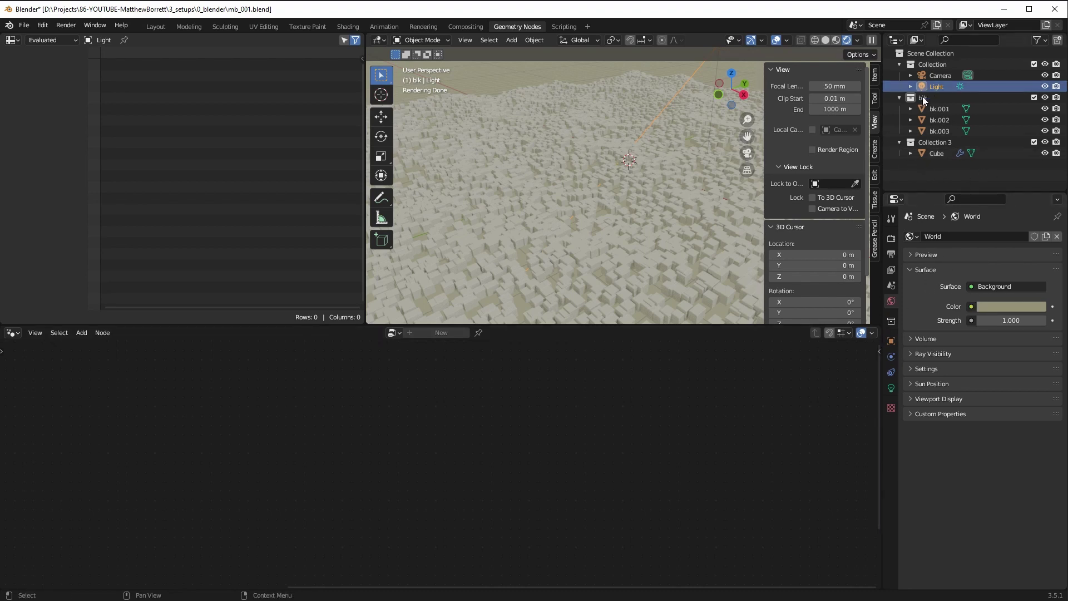
Set the sun light's strength to 2.5
{"action": "left_click", "coordinate": [891, 388]}
{"action": "left_click", "coordinate": [1002, 312]}
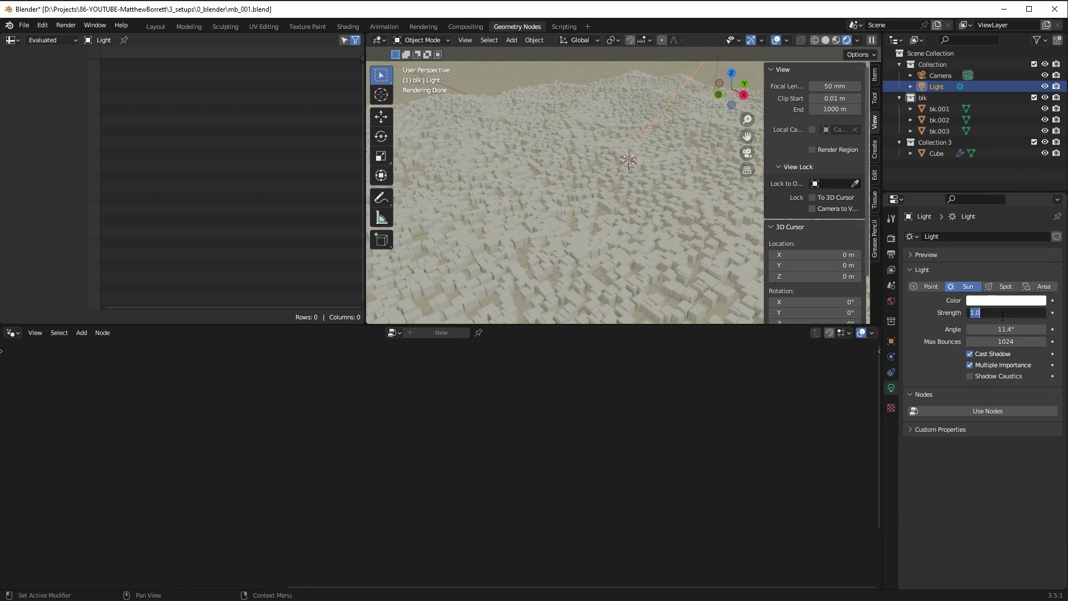
{"action": "type", "text": "2.5"}
{"action": "key", "text": "Return"}
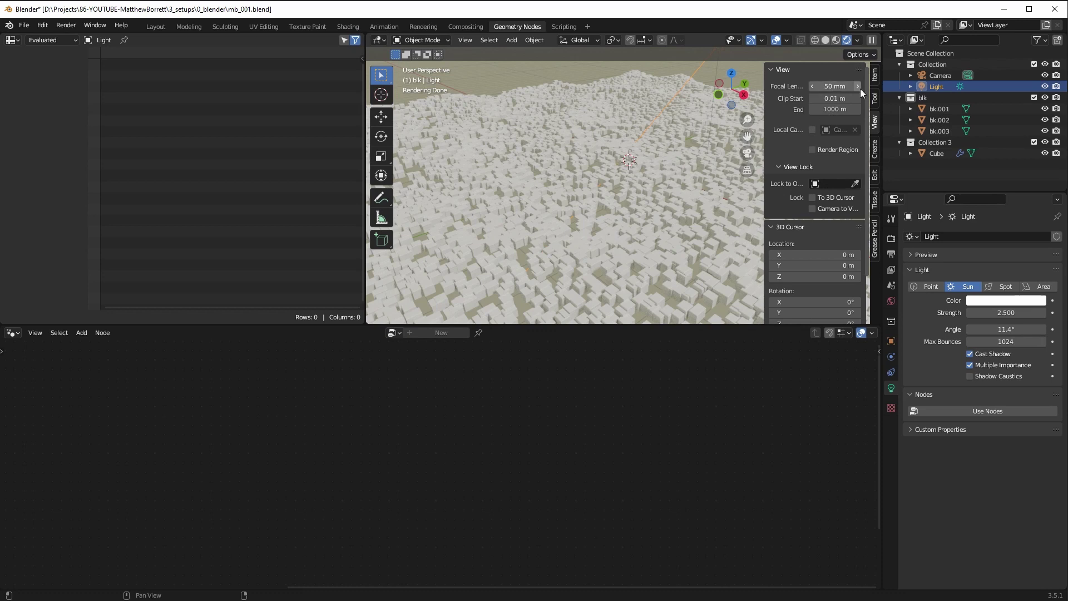
Set the sun light's X and Y location to 4.0763 m and zero its rotation on all three axes
{"action": "left_click", "coordinate": [875, 77]}
{"action": "left_click_drag", "start_coordinate": [803, 99], "coordinate": [803, 109]}
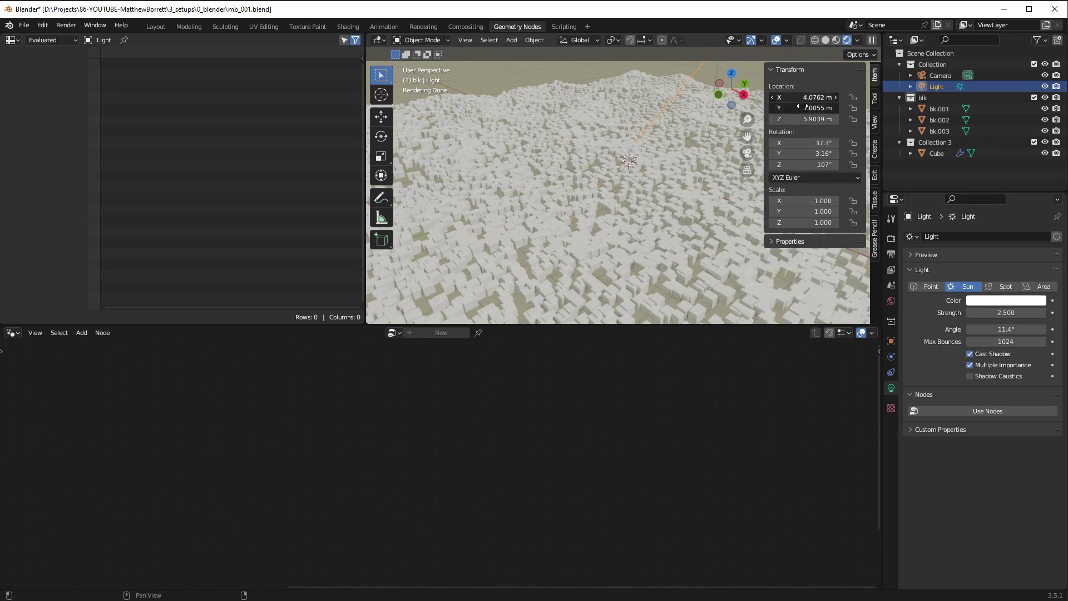
{"action": "key", "text": "Return"}
{"action": "left_click_drag", "start_coordinate": [813, 163], "coordinate": [809, 143]}
{"action": "type", "text": "0"}
{"action": "key", "text": "Return"}
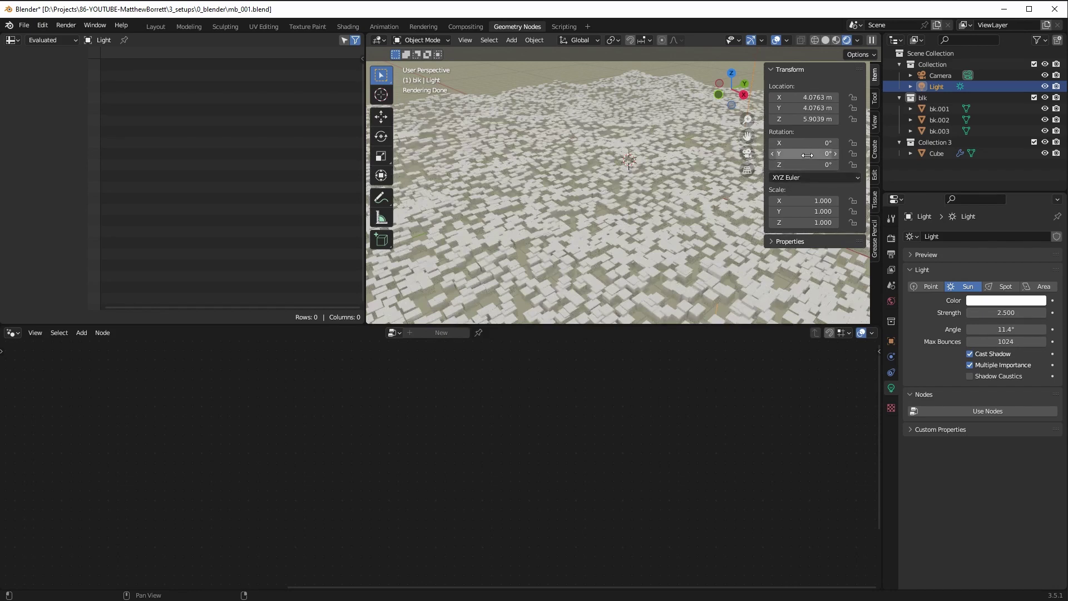
Rotate the sun light to about 77.9° around Y to cast low-angle light across the terrain
{"action": "mouse_move", "coordinate": [807, 156]}
{"action": "left_mouse_down"}
{"action": "mouse_move", "coordinate": [727, 149]}
{"action": "mouse_move", "coordinate": [814, 156]}
{"action": "left_mouse_up"}
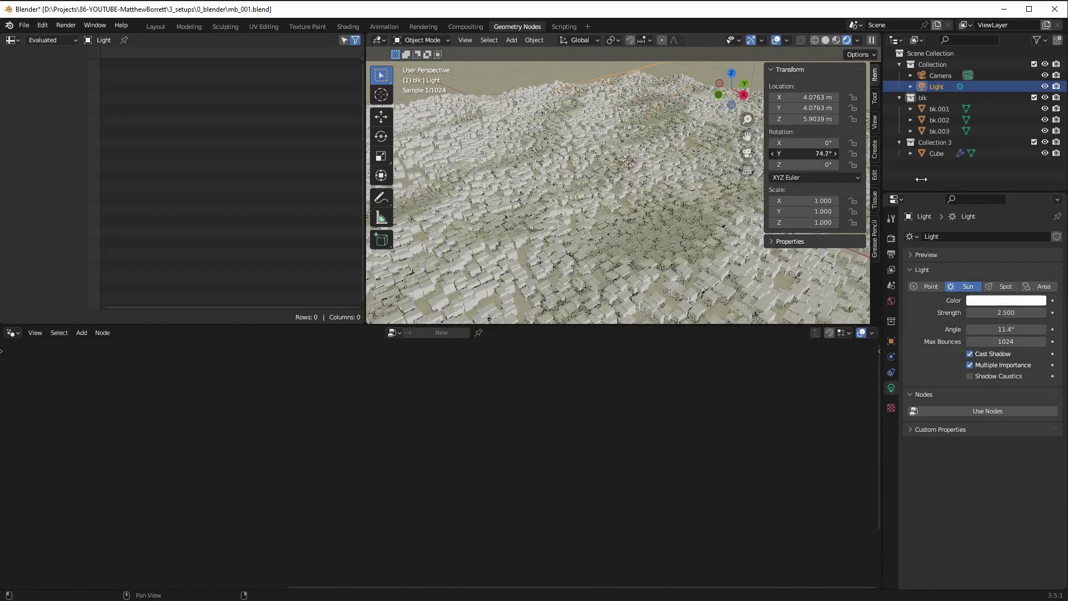
{"action": "mouse_move", "coordinate": [944, 183]}
{"action": "left_mouse_down"}
{"action": "mouse_move", "coordinate": [953, 183]}
{"action": "mouse_move", "coordinate": [927, 188]}
{"action": "left_mouse_up"}
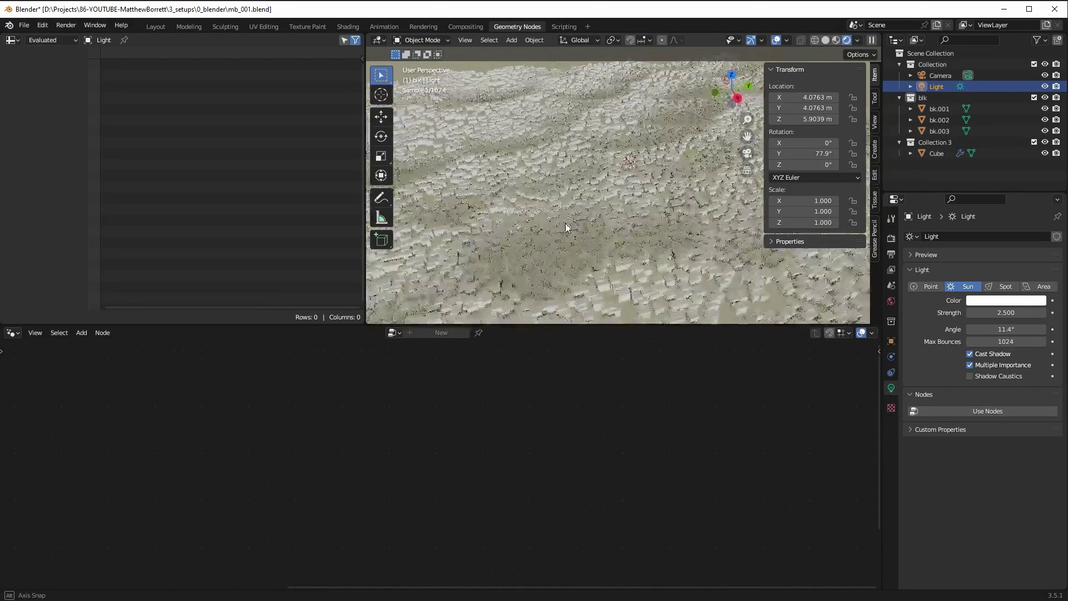
{"action": "scroll", "coordinate": [576, 234], "scroll_direction": "up", "scroll_amount": 3}
{"action": "mouse_move", "coordinate": [569, 259]}
{"action": "middle_mouse_down"}
{"action": "mouse_move", "coordinate": [617, 197]}
{"action": "mouse_move", "coordinate": [560, 217]}
{"action": "mouse_move", "coordinate": [597, 202]}
{"action": "middle_mouse_up"}
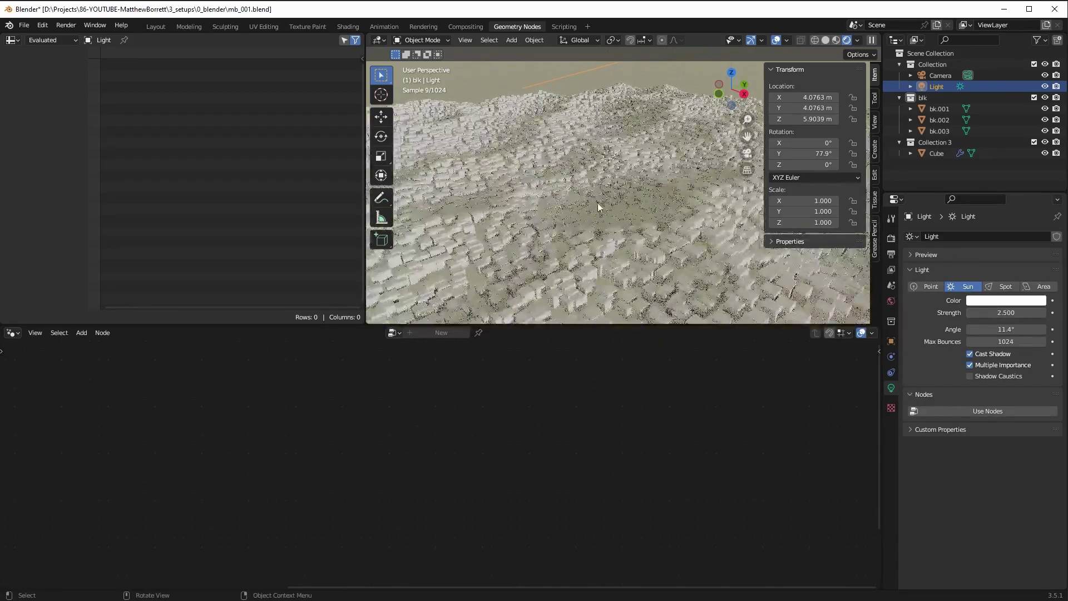
With the block terrain Cube selected, hide the viewport overlays and save the file
{"action": "left_click", "coordinate": [592, 269]}
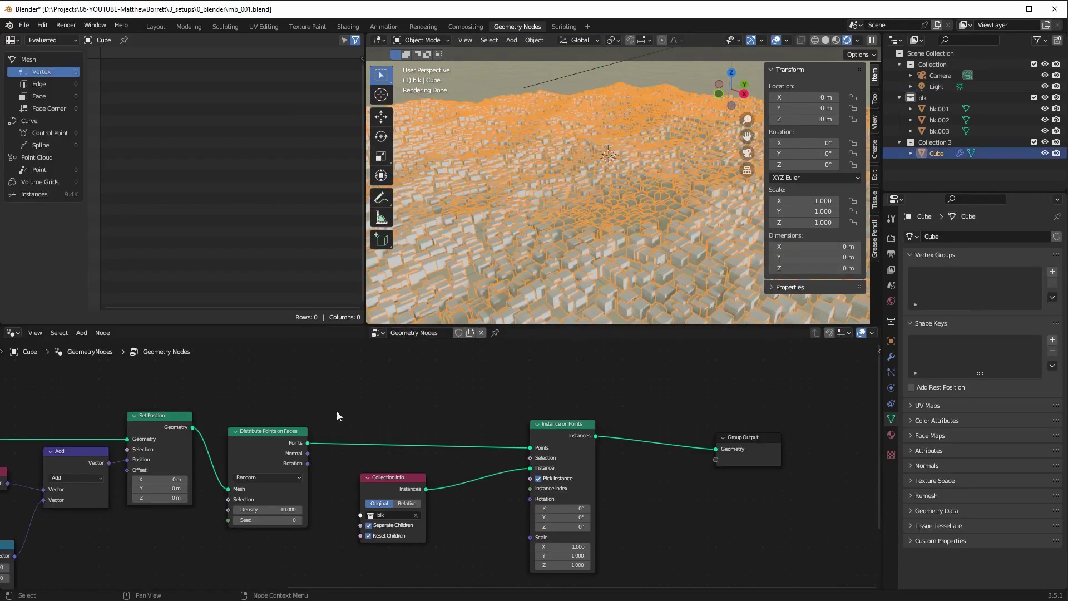
{"action": "key", "text": "Home"}
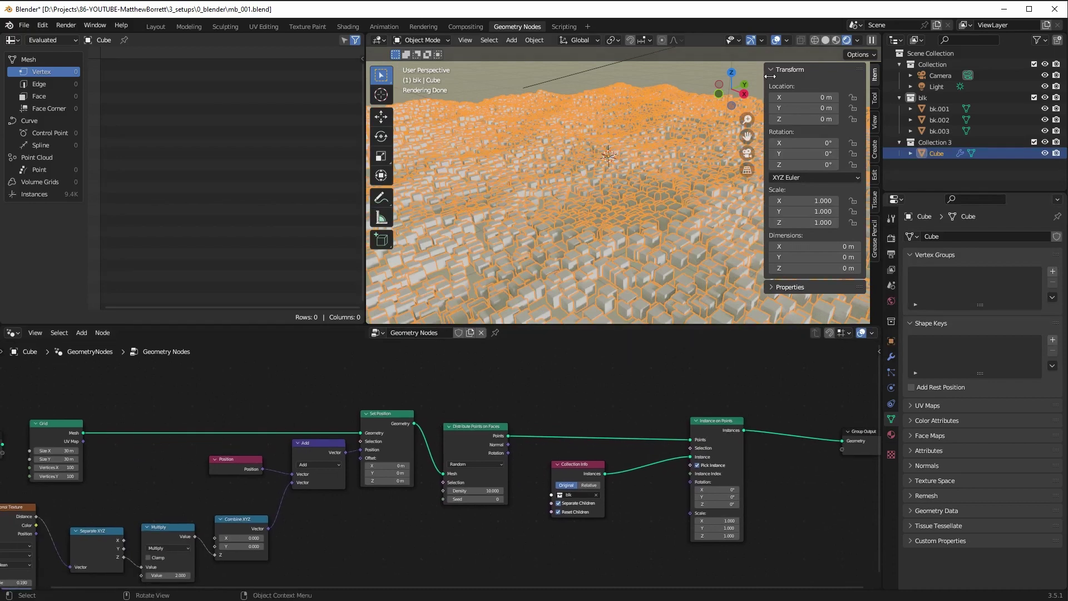
{"action": "left_click", "coordinate": [776, 39]}
{"action": "middle_click_drag", "start_coordinate": [169, 422], "coordinate": [243, 409]}
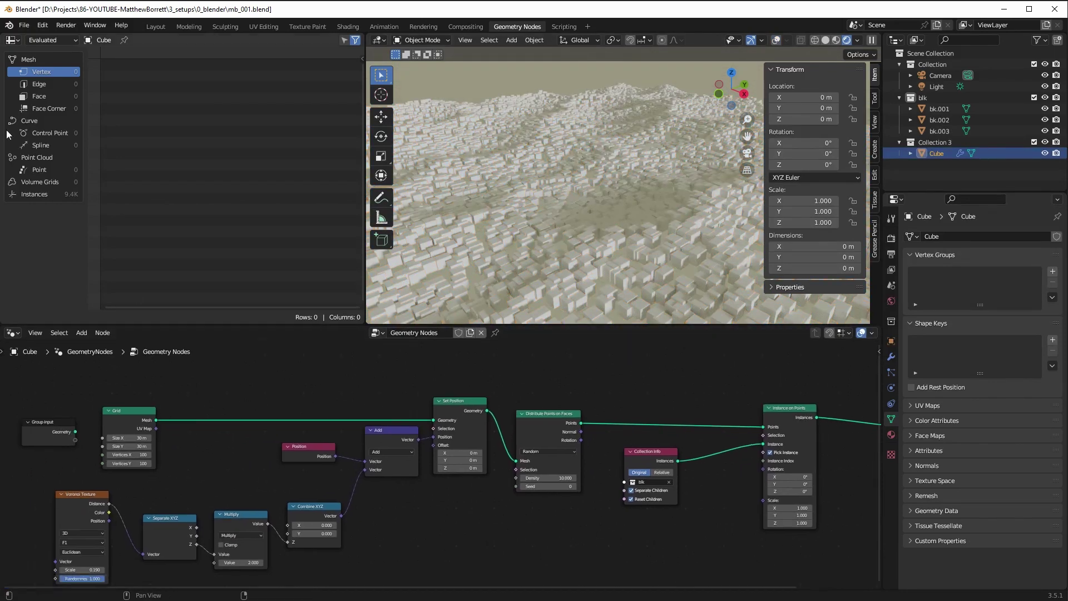
{"action": "left_click", "coordinate": [24, 26]}
{"action": "left_click", "coordinate": [32, 100]}
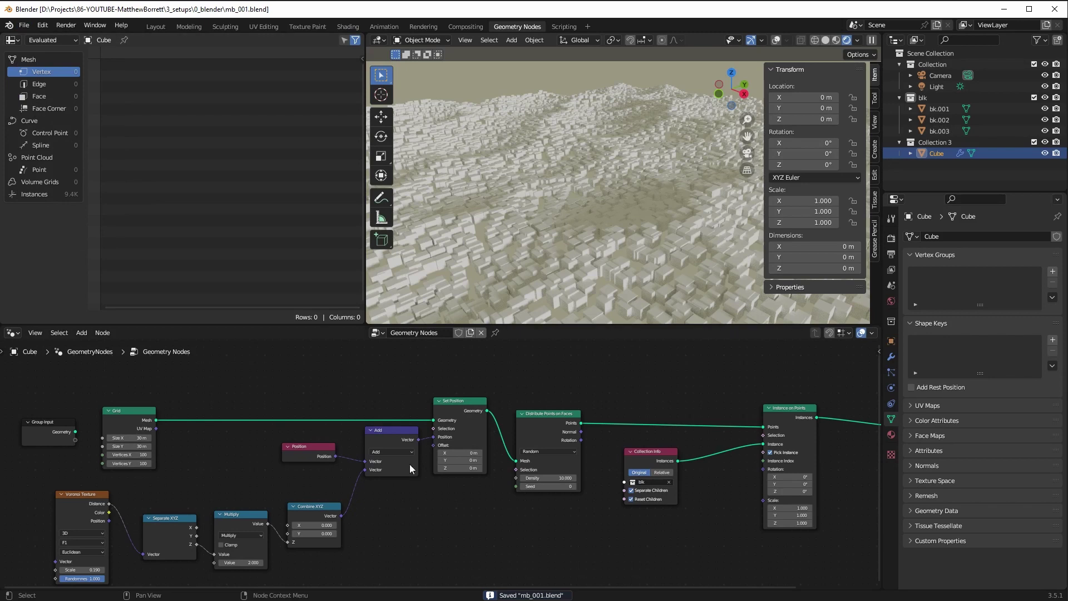
Move the Group Output node farther from Instance on Points to make room in the node tree
{"action": "scroll", "coordinate": [383, 536], "scroll_direction": "down", "scroll_amount": 2}
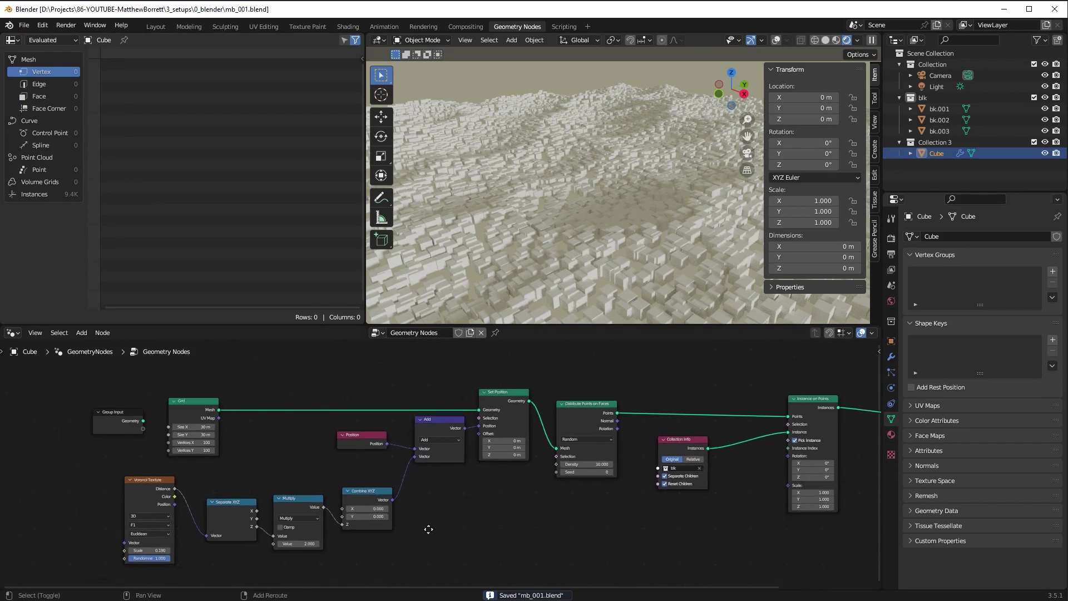
{"action": "scroll", "coordinate": [468, 528], "scroll_direction": "down", "scroll_amount": 5, "text": "ctrl"}
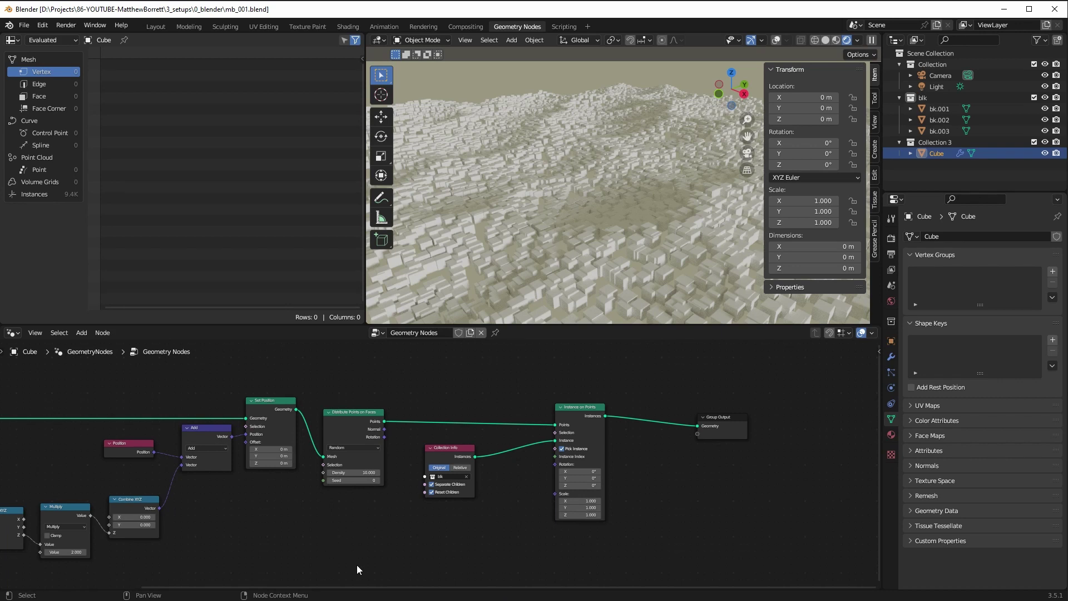
{"action": "left_click_drag", "start_coordinate": [720, 423], "coordinate": [800, 421]}
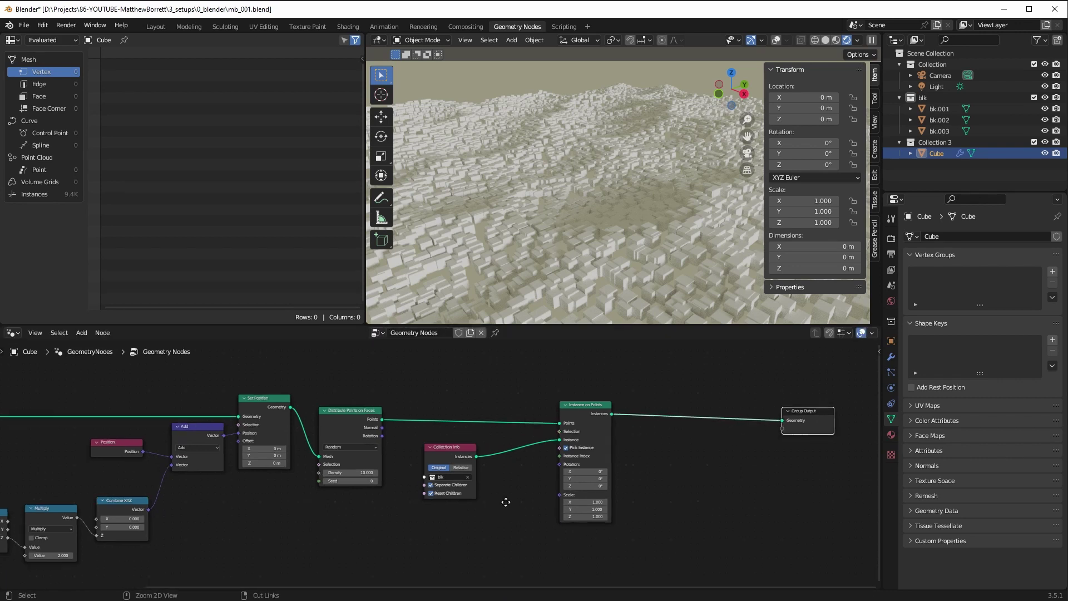
Set the Distribute Points on Faces density to 30
{"action": "scroll", "coordinate": [523, 484], "scroll_direction": "up", "scroll_amount": 3}
{"action": "scroll", "coordinate": [306, 530], "scroll_direction": "up", "scroll_amount": 3, "text": "ctrl"}
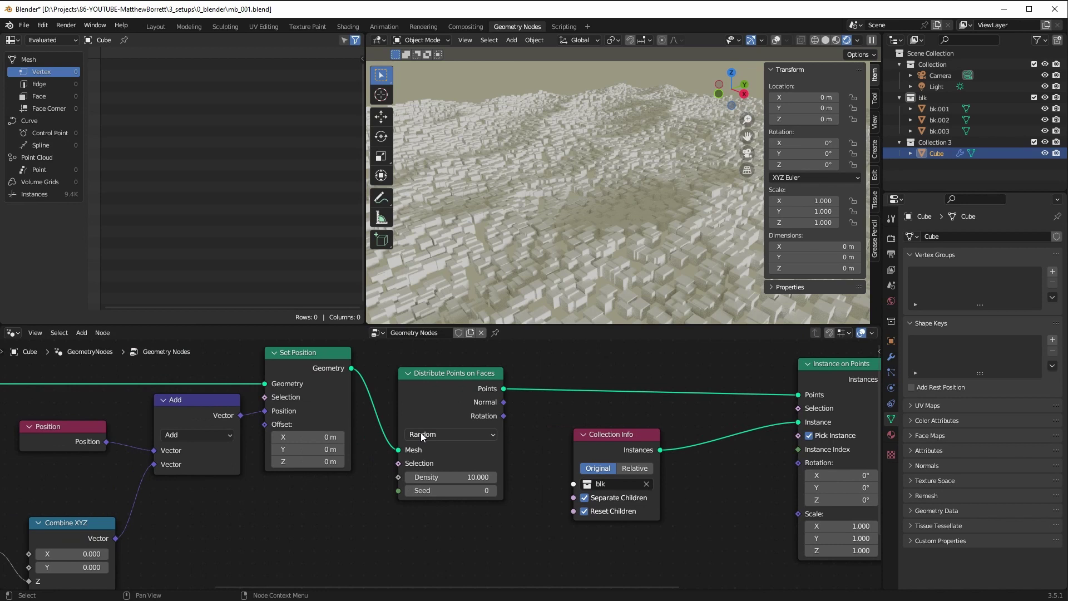
{"action": "left_click", "coordinate": [423, 477]}
{"action": "type", "text": "30"}
{"action": "key", "text": "Return"}
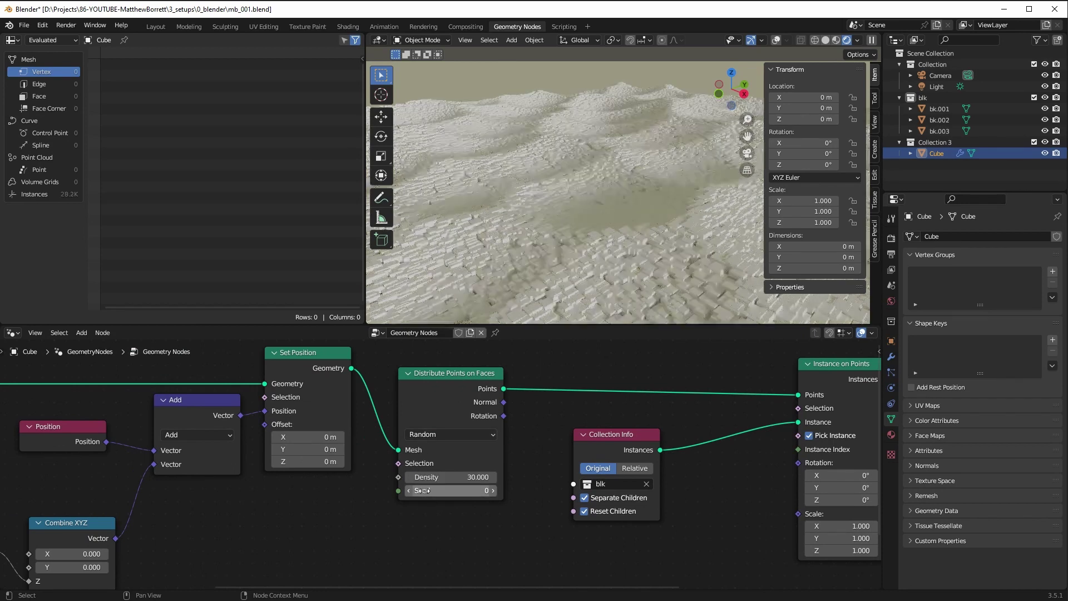
Set the Distribute Points on Faces density to 50 and inspect the blocks on the terrain
{"action": "left_click", "coordinate": [423, 477]}
{"action": "type", "text": "50"}
{"action": "key", "text": "Return"}
{"action": "middle_click_drag", "start_coordinate": [520, 212], "coordinate": [553, 222]}
{"action": "scroll", "coordinate": [552, 222], "scroll_direction": "up", "scroll_amount": 3}
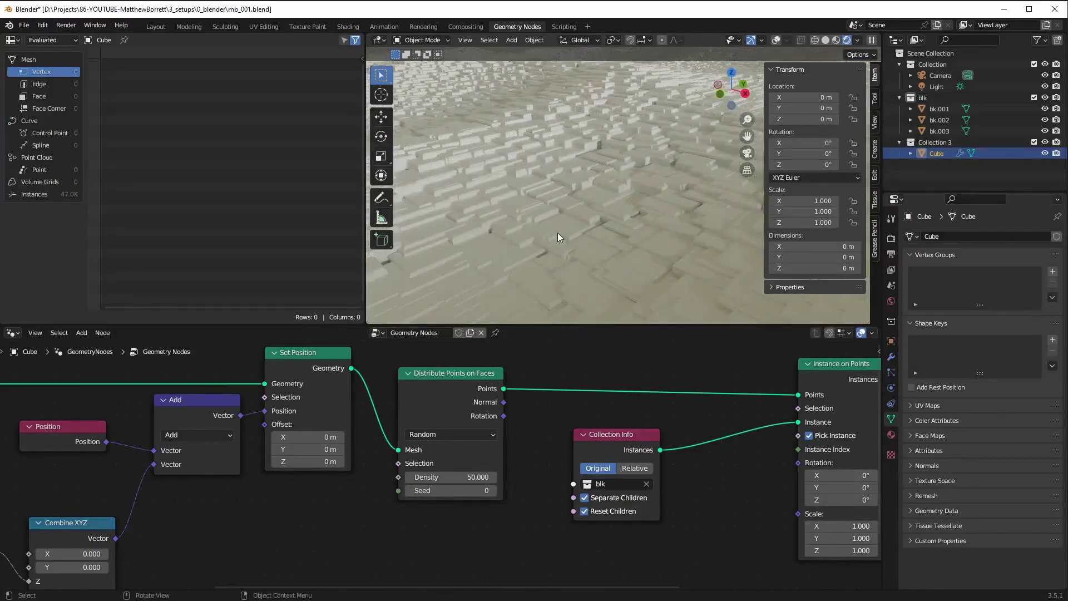
{"action": "scroll", "coordinate": [559, 223], "scroll_direction": "down", "scroll_amount": 6}
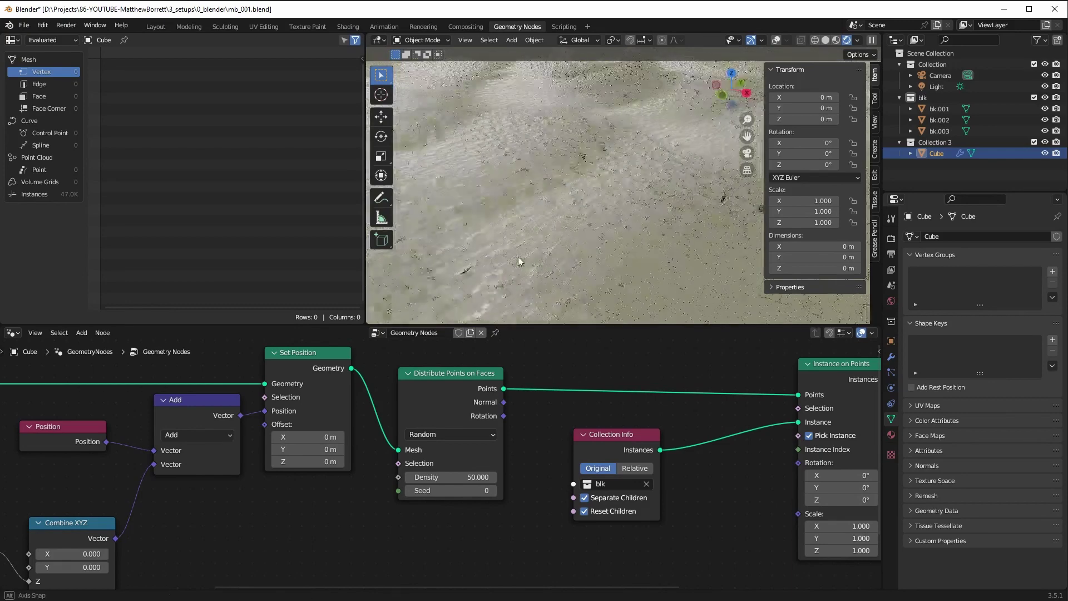
{"action": "scroll", "coordinate": [556, 249], "scroll_direction": "up", "scroll_amount": 4}
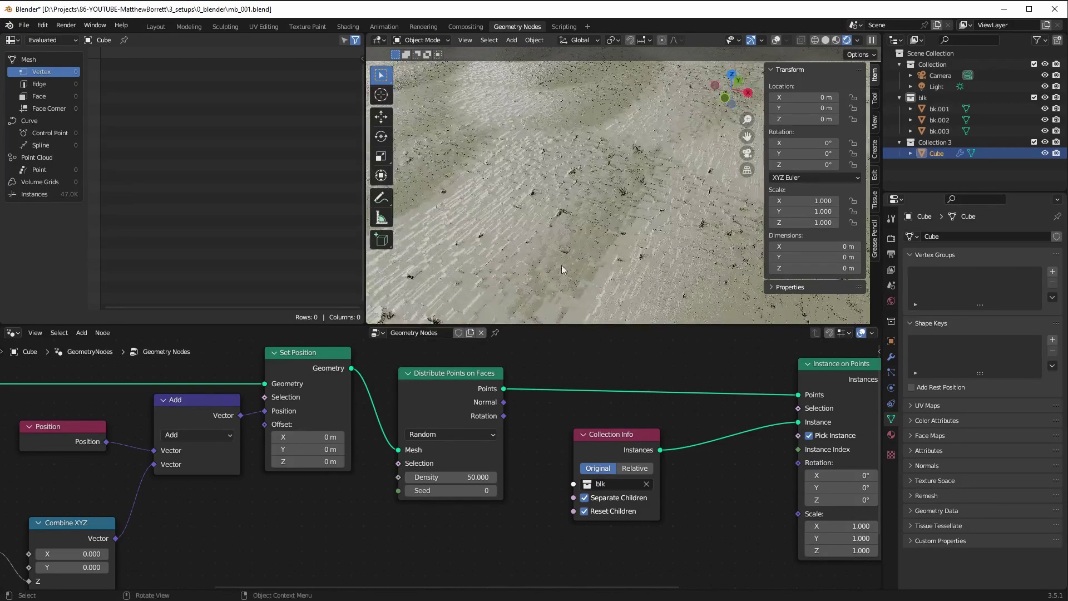
{"action": "middle_click_drag", "start_coordinate": [593, 292], "coordinate": [578, 262]}
{"action": "scroll", "coordinate": [640, 409], "scroll_direction": "down", "scroll_amount": 2}
Move Instance on Points closer to Group Output and reposition the Collection Info and Distribute Points on Faces nodes to open up space
{"action": "middle_click_drag", "start_coordinate": [640, 409], "coordinate": [380, 416]}
{"action": "left_click", "coordinate": [490, 394]}
{"action": "left_click_drag", "start_coordinate": [490, 395], "coordinate": [642, 390]}
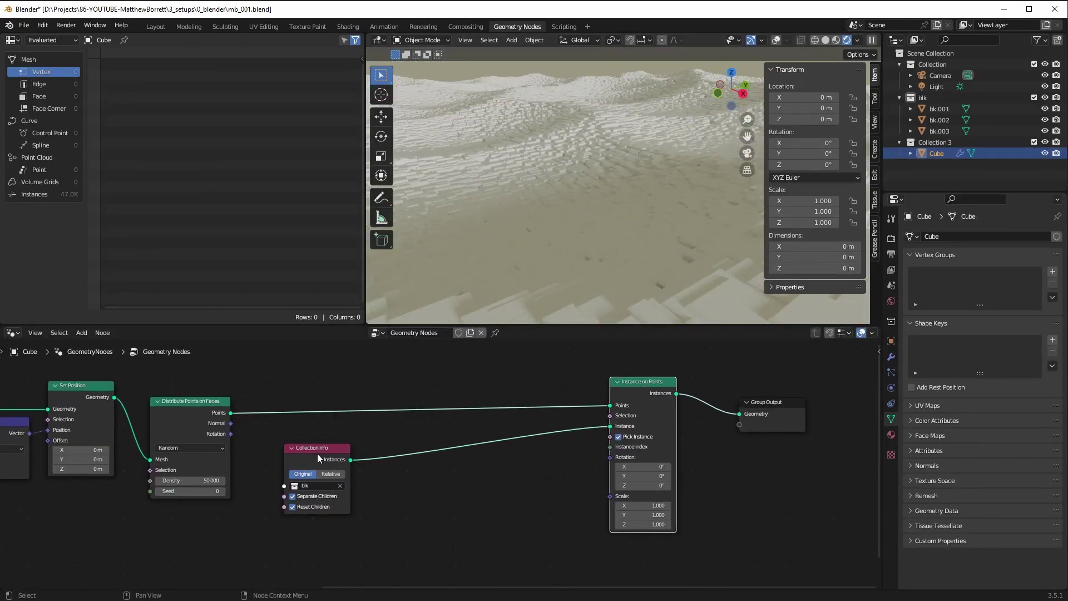
{"action": "left_click_drag", "start_coordinate": [313, 448], "coordinate": [309, 453]}
{"action": "left_click_drag", "start_coordinate": [188, 395], "coordinate": [185, 391]}
{"action": "scroll", "coordinate": [479, 237], "scroll_direction": "up", "scroll_amount": 4}
{"action": "middle_click_drag", "start_coordinate": [480, 237], "coordinate": [509, 258]}
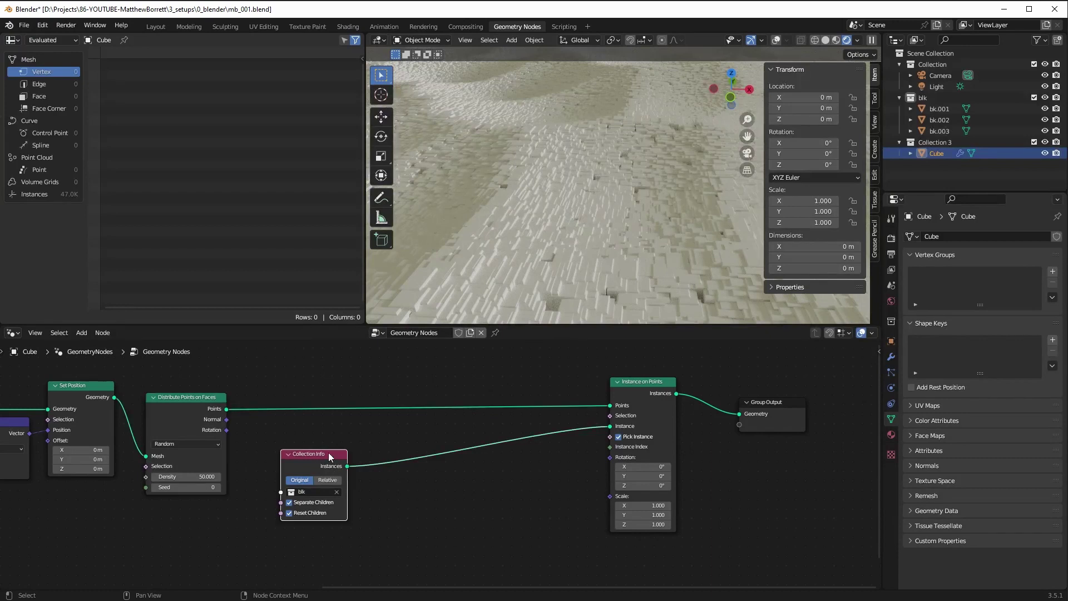
{"action": "left_click_drag", "start_coordinate": [328, 453], "coordinate": [373, 424]}
{"action": "left_click", "coordinate": [643, 392]}
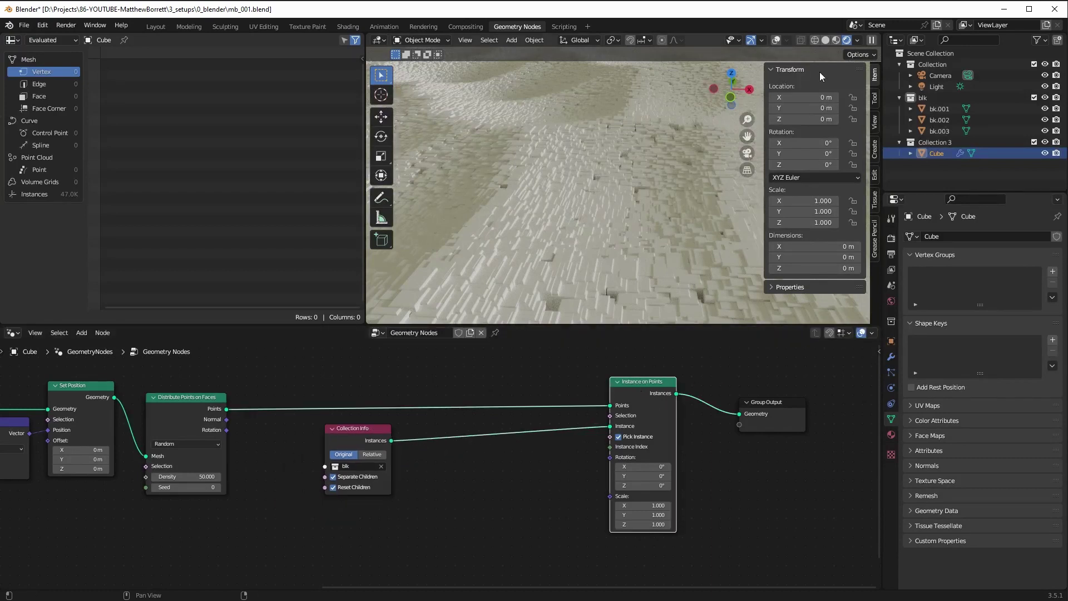
Compare Material Preview with Rendered shading and switch the render engine to Eevee
{"action": "left_click", "coordinate": [836, 40]}
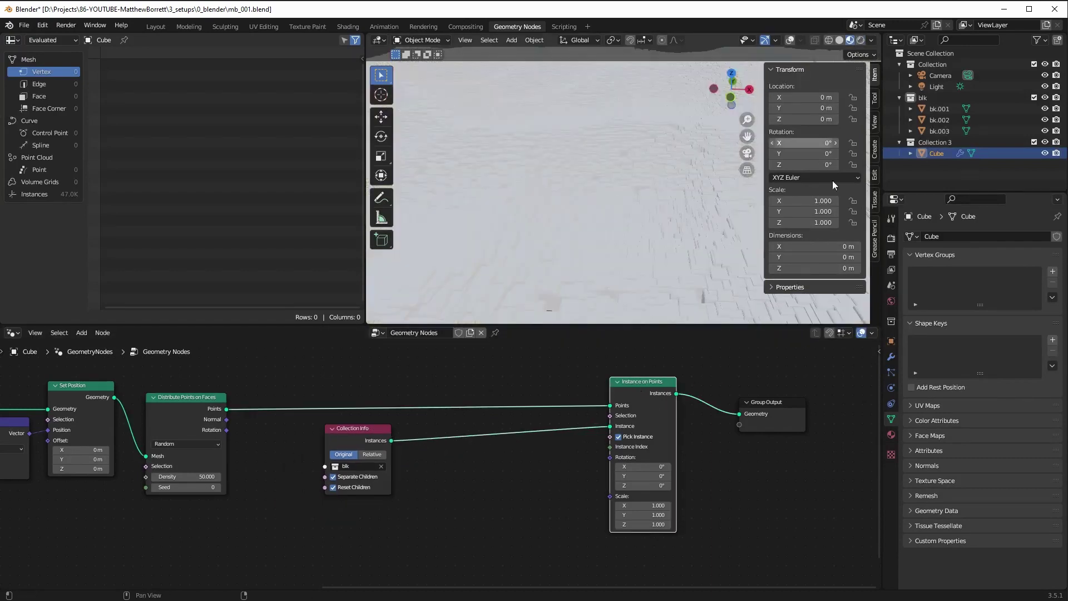
{"action": "left_click", "coordinate": [860, 40]}
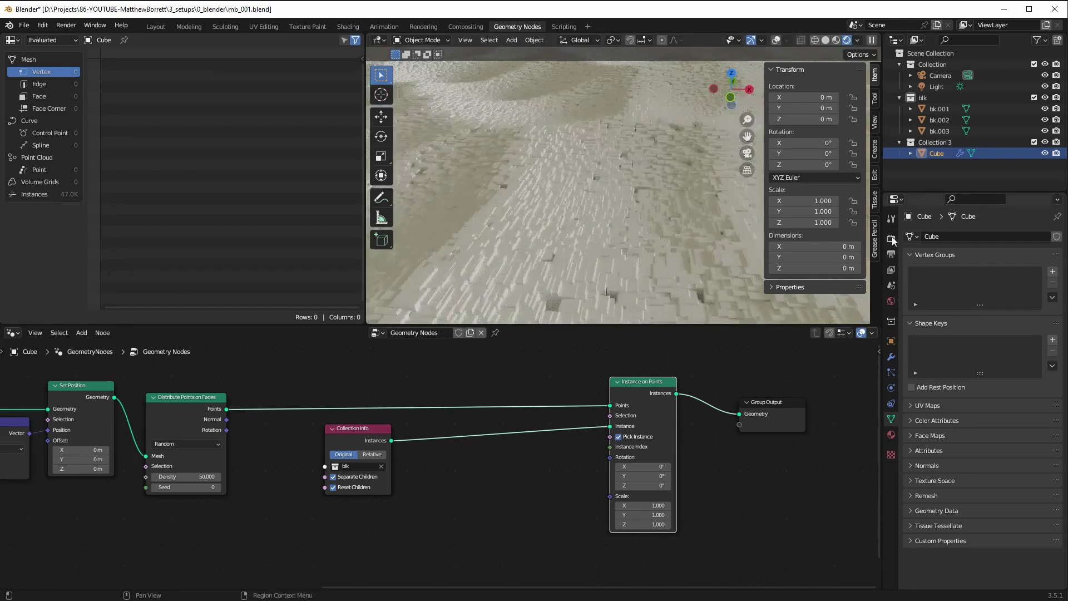
{"action": "left_click", "coordinate": [891, 238]}
{"action": "left_click", "coordinate": [980, 236]}
{"action": "left_click", "coordinate": [979, 243]}
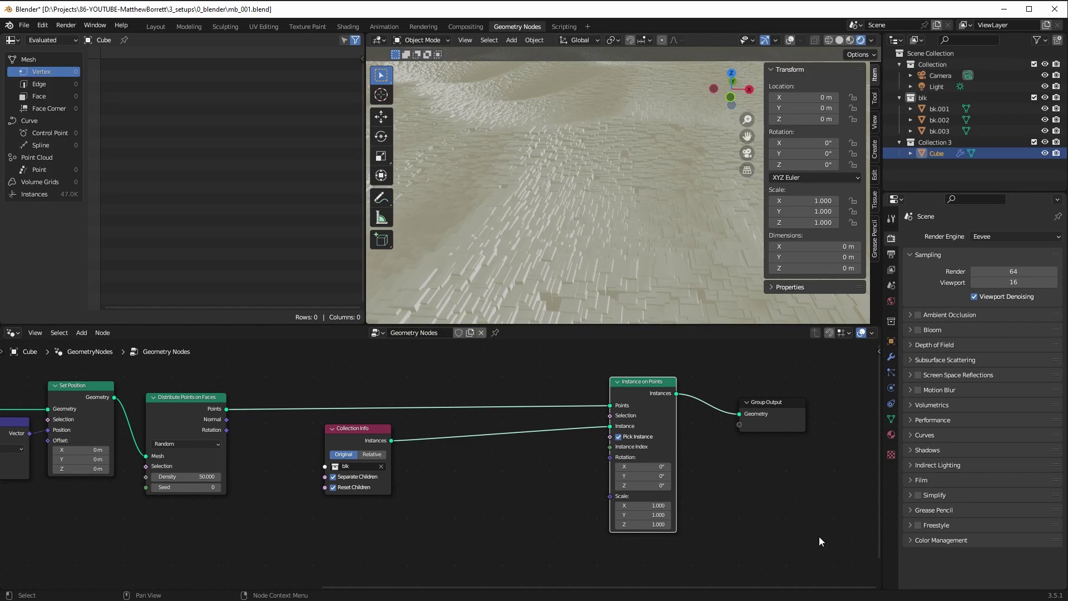
Enable Ambient Occlusion and Screen Space Reflections, and set the shadow Cube Size to 1024 px and Cascade Size to 4096 px
{"action": "left_click", "coordinate": [917, 314]}
{"action": "left_click", "coordinate": [912, 454]}
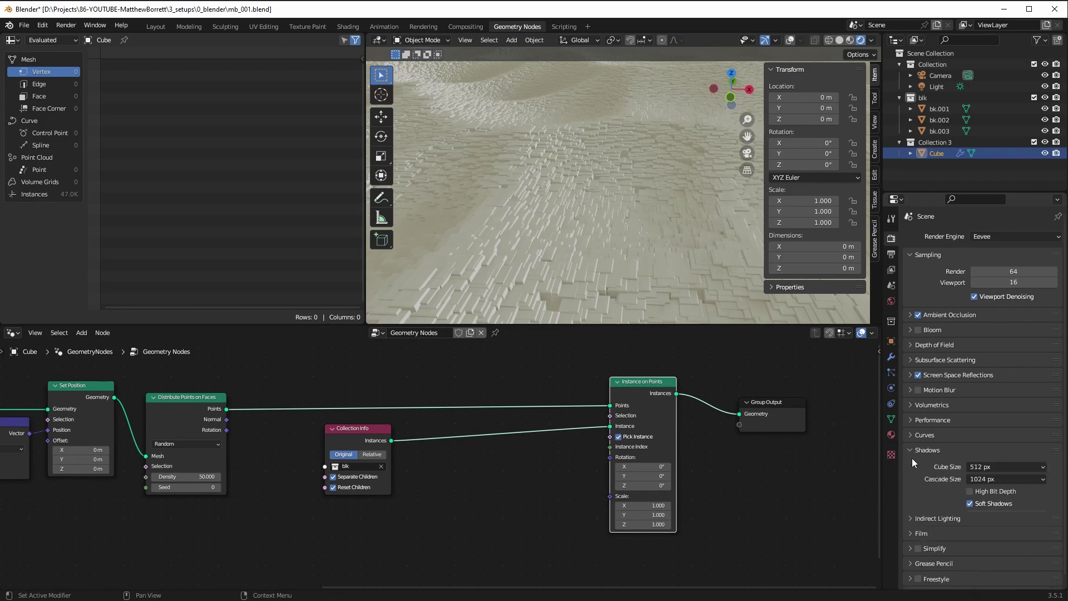
{"action": "left_click", "coordinate": [974, 467]}
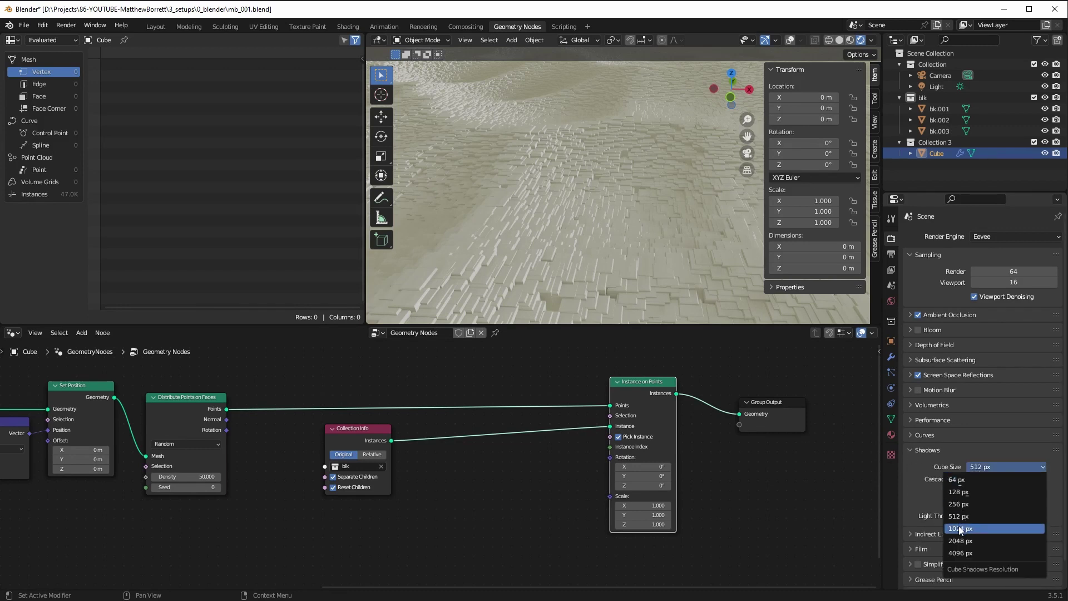
{"action": "left_click", "coordinate": [961, 529]}
{"action": "left_click", "coordinate": [976, 479]}
{"action": "left_click", "coordinate": [966, 563]}
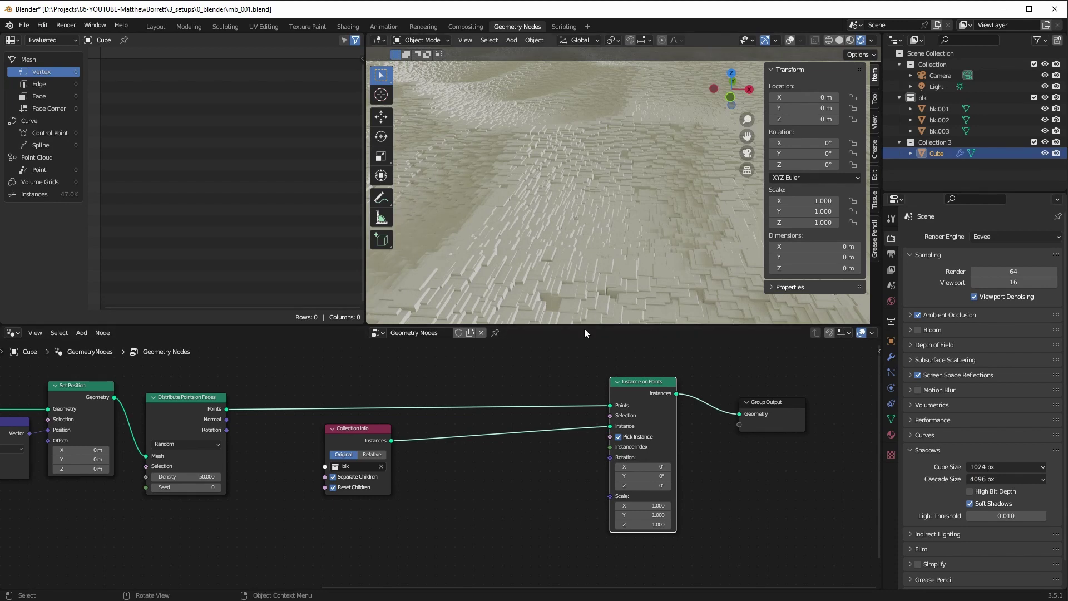
Rearrange the node tree with Collection Info near Distribute Points on Faces and Instance on Points slightly closer to them
{"action": "middle_click_drag", "start_coordinate": [507, 494], "coordinate": [503, 492]}
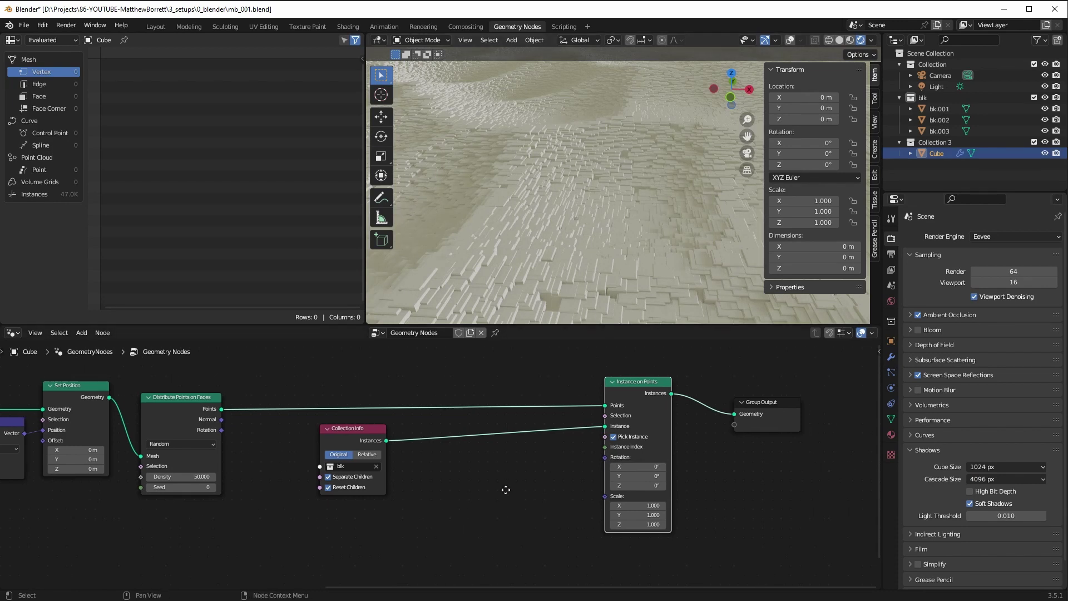
{"action": "mouse_move", "coordinate": [586, 262]}
{"action": "middle_mouse_down"}
{"action": "mouse_move", "coordinate": [603, 257]}
{"action": "mouse_move", "coordinate": [647, 306]}
{"action": "mouse_move", "coordinate": [586, 271]}
{"action": "mouse_move", "coordinate": [589, 237]}
{"action": "mouse_move", "coordinate": [615, 279]}
{"action": "mouse_move", "coordinate": [569, 282]}
{"action": "mouse_move", "coordinate": [578, 267]}
{"action": "middle_mouse_up"}
{"action": "left_click_drag", "start_coordinate": [368, 429], "coordinate": [374, 428]}
{"action": "left_click_drag", "start_coordinate": [646, 386], "coordinate": [619, 393]}
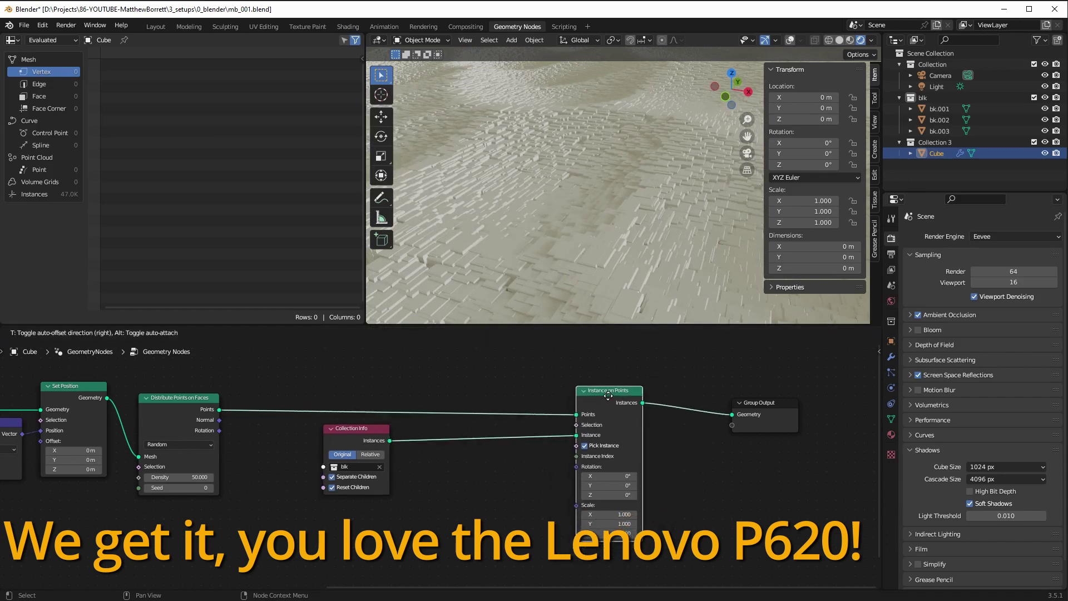
{"action": "left_click_drag", "start_coordinate": [365, 430], "coordinate": [394, 430]}
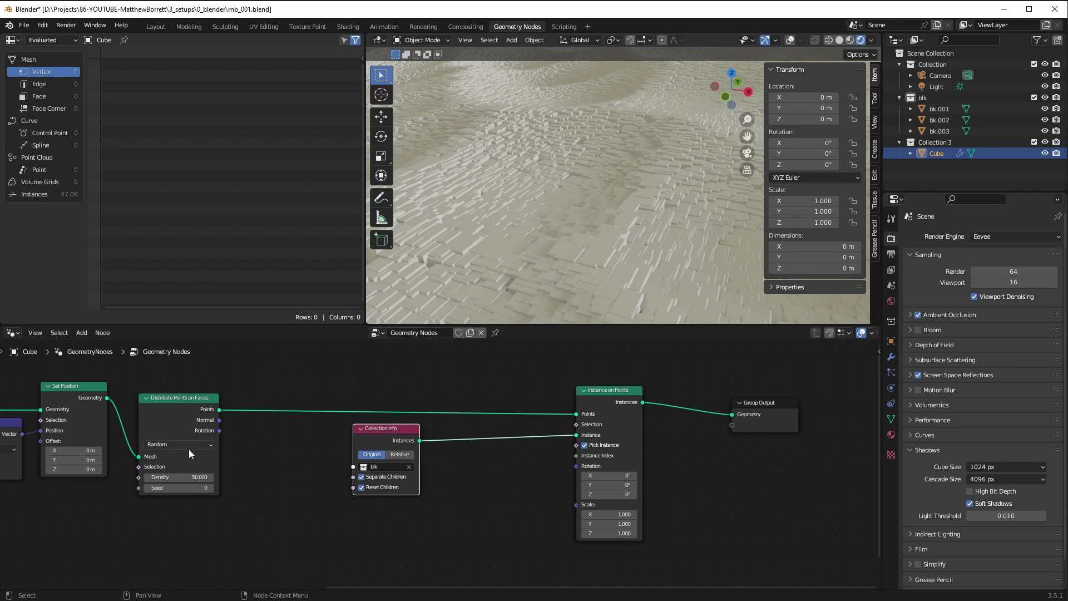
{"action": "left_click_drag", "start_coordinate": [388, 433], "coordinate": [303, 442]}
{"action": "scroll", "coordinate": [439, 512], "scroll_direction": "down", "scroll_amount": 1}
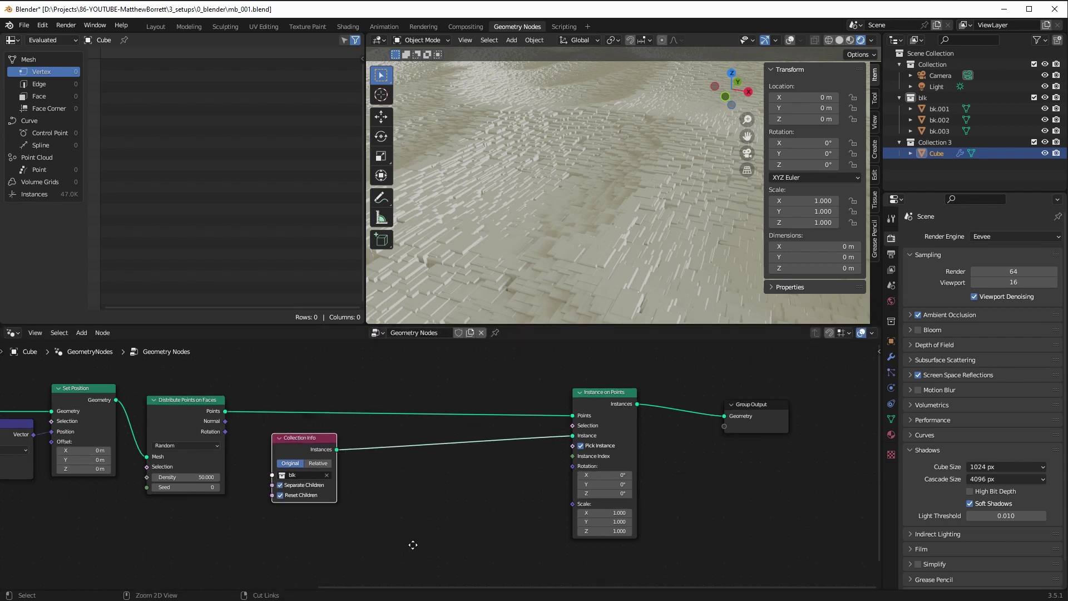
Add a Vector Math node and place it in the open space between Collection Info and Instance on Points
{"action": "left_click", "coordinate": [81, 332]}
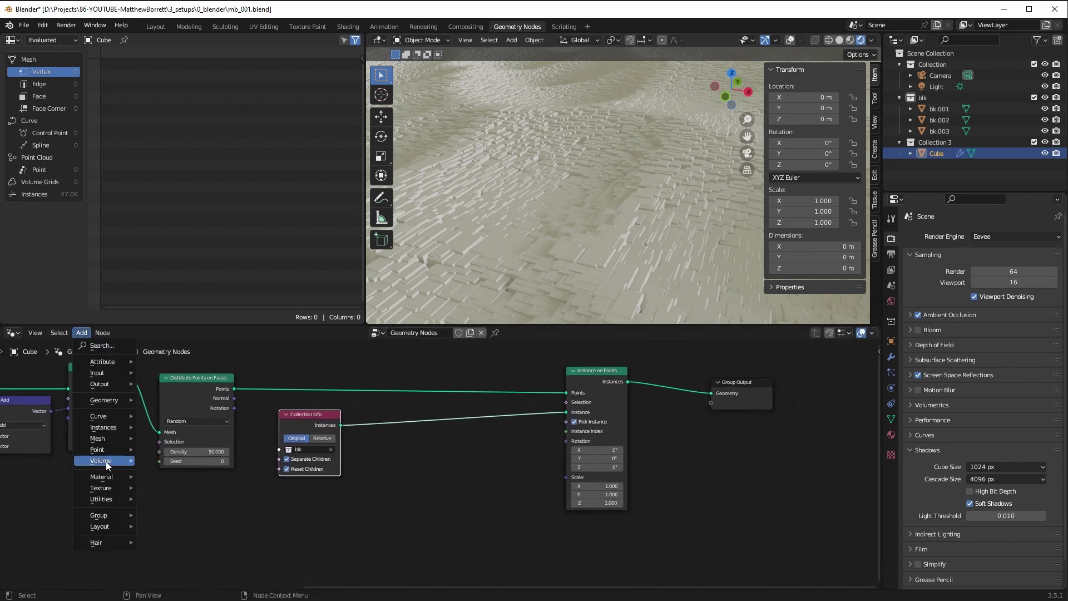
{"action": "mouse_move", "coordinate": [109, 498]}
{"action": "mouse_move", "coordinate": [167, 433]}
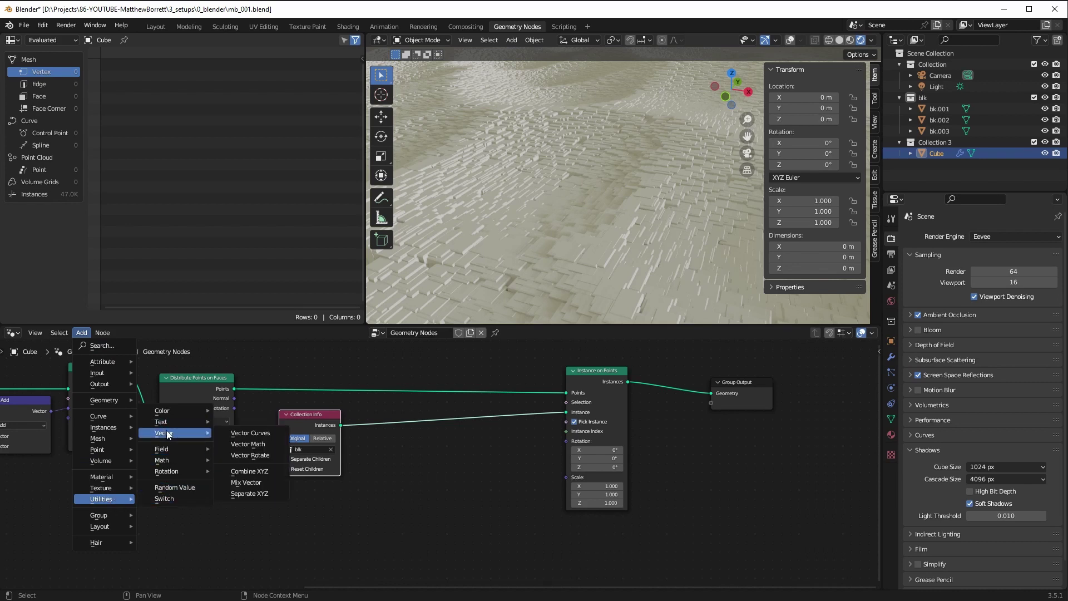
{"action": "left_click", "coordinate": [244, 444]}
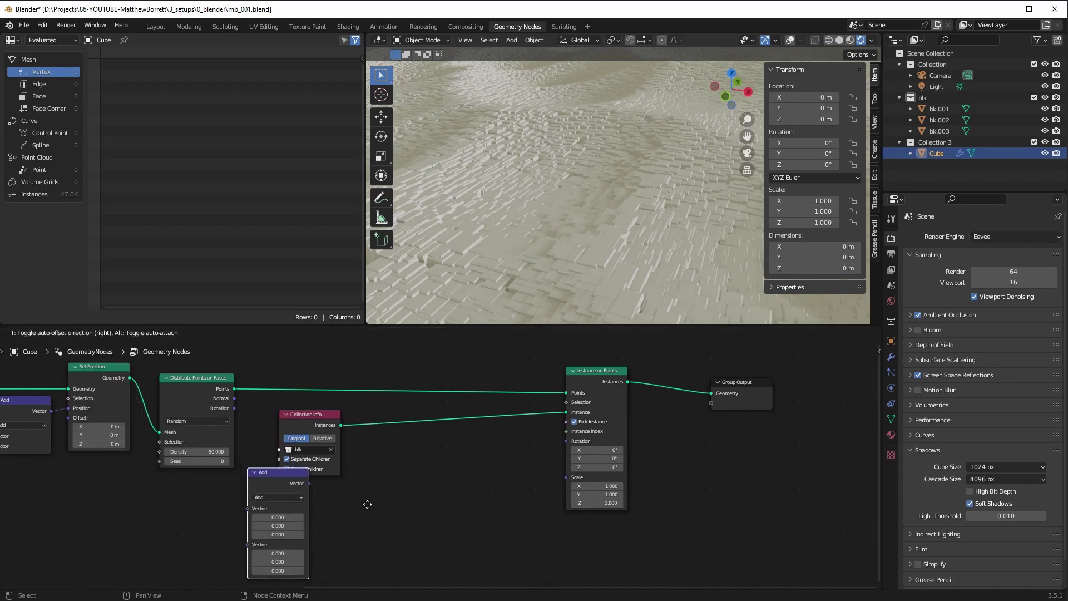
{"action": "left_click", "coordinate": [409, 460]}
{"action": "scroll", "coordinate": [506, 533], "scroll_direction": "down", "scroll_amount": 1}
{"action": "left_click_drag", "start_coordinate": [409, 453], "coordinate": [449, 443]}
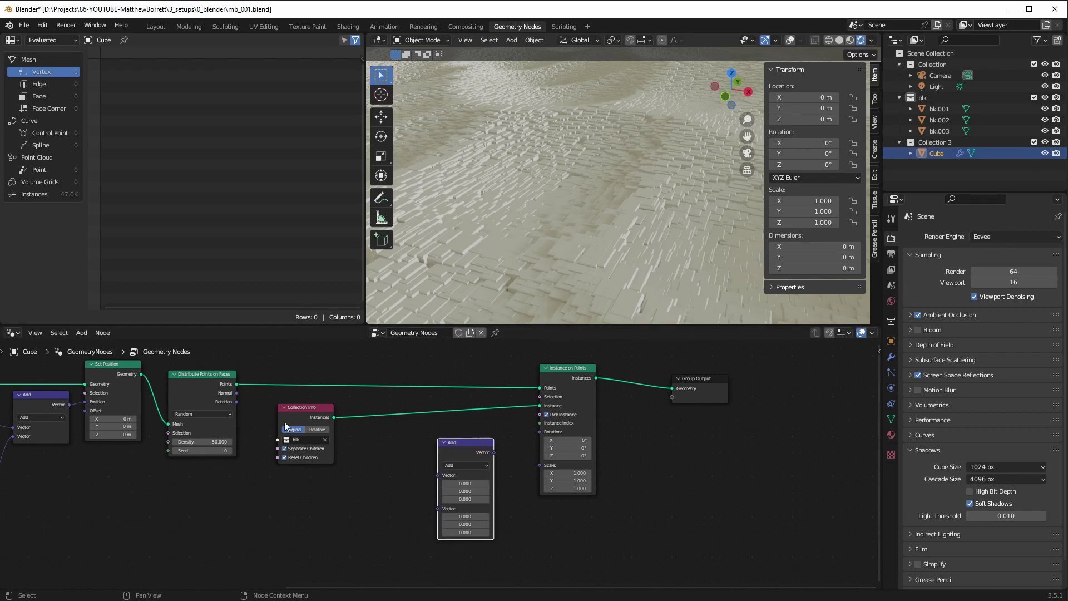
Add a Random Value node between Collection Info and Instance on Points, moving the Add vector node aside to make room
{"action": "left_click", "coordinate": [83, 336]}
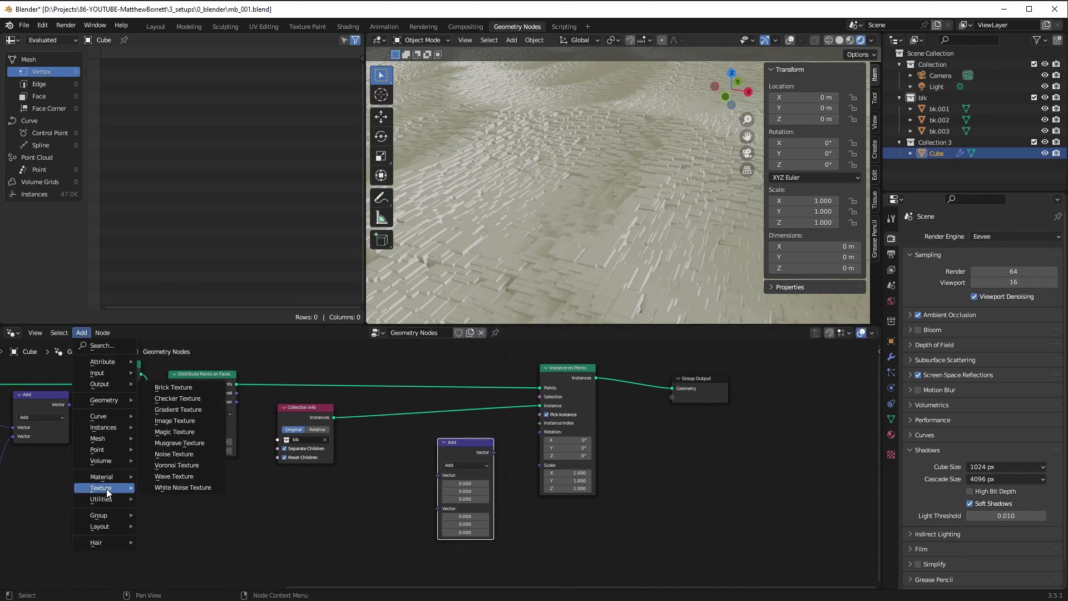
{"action": "mouse_move", "coordinate": [109, 503]}
{"action": "left_click", "coordinate": [174, 488]}
{"action": "left_click", "coordinate": [386, 485]}
{"action": "left_click_drag", "start_coordinate": [450, 448], "coordinate": [642, 508]}
{"action": "left_click_drag", "start_coordinate": [391, 475], "coordinate": [428, 437]}
{"action": "scroll", "coordinate": [399, 496], "scroll_direction": "up", "scroll_amount": 2}
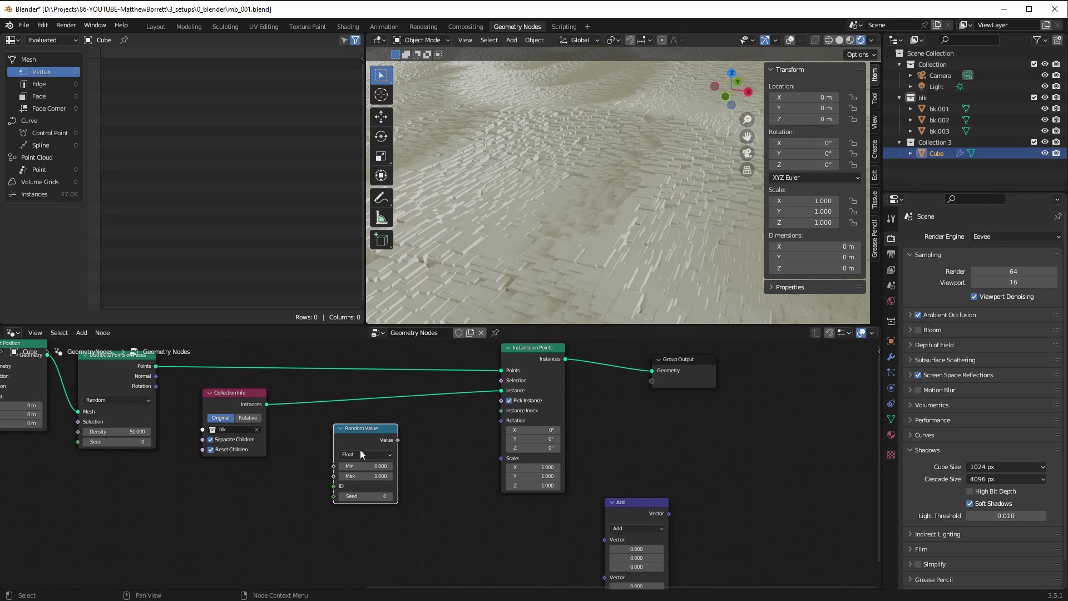
Set the Random Value node to Vector, with Min 0.2 and Max 1.5 on all three axes
{"action": "left_click", "coordinate": [361, 453]}
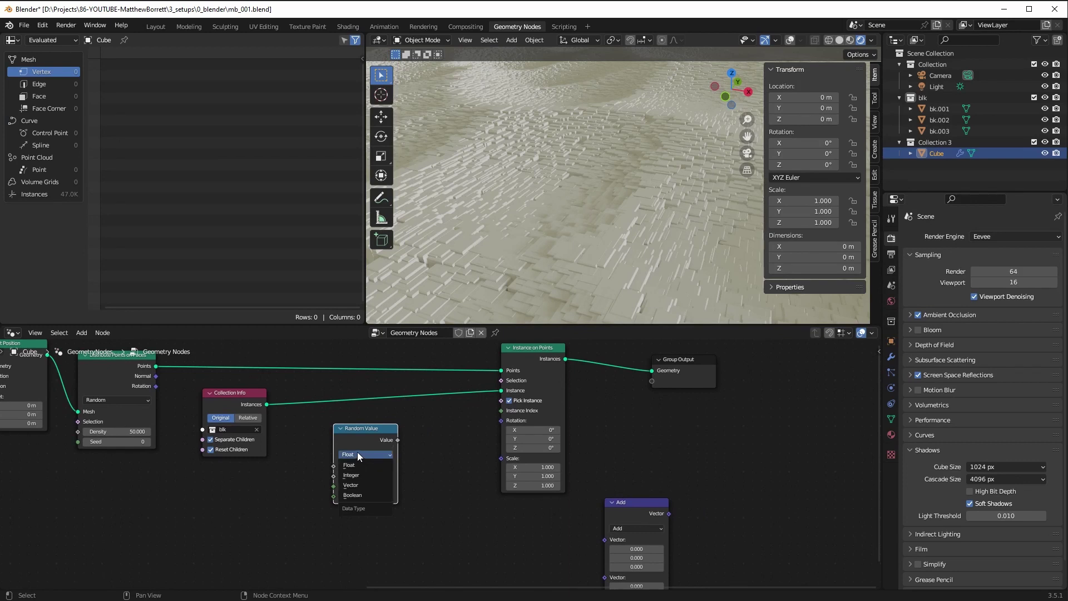
{"action": "left_click", "coordinate": [349, 484]}
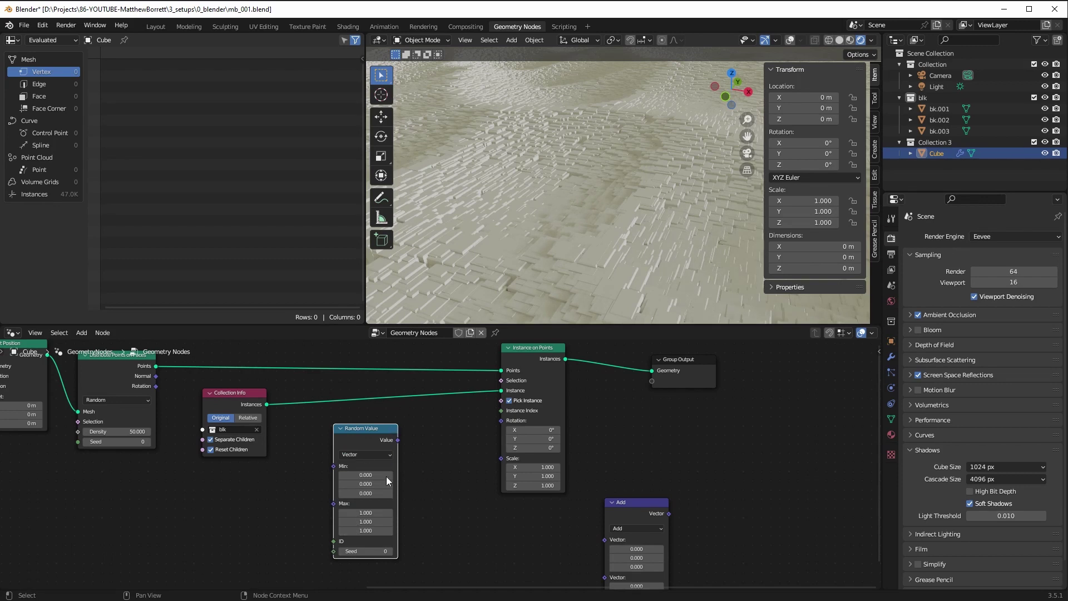
{"action": "left_click_drag", "start_coordinate": [365, 475], "coordinate": [366, 505]}
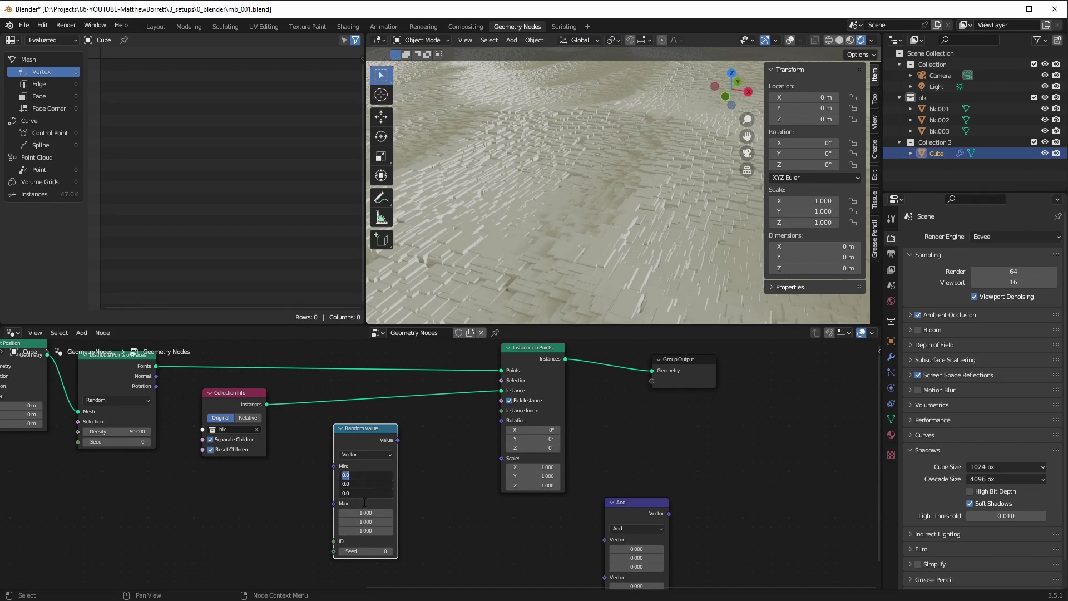
{"action": "type", "text": ".2"}
{"action": "key", "text": "Return"}
{"action": "left_click_drag", "start_coordinate": [366, 512], "coordinate": [367, 540]}
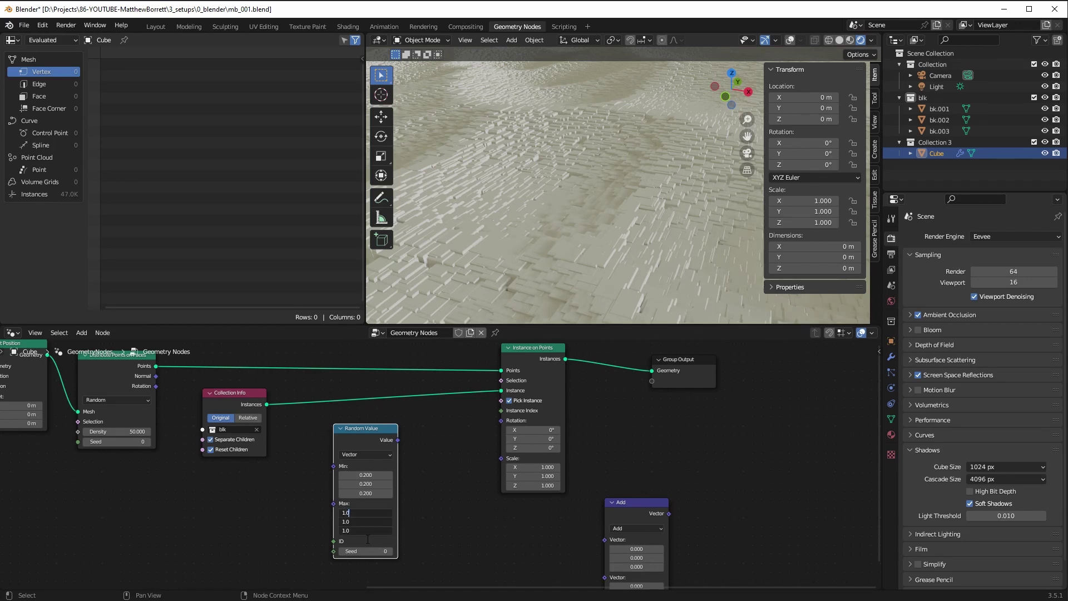
{"action": "type", "text": "1.5"}
{"action": "key", "text": "Return"}
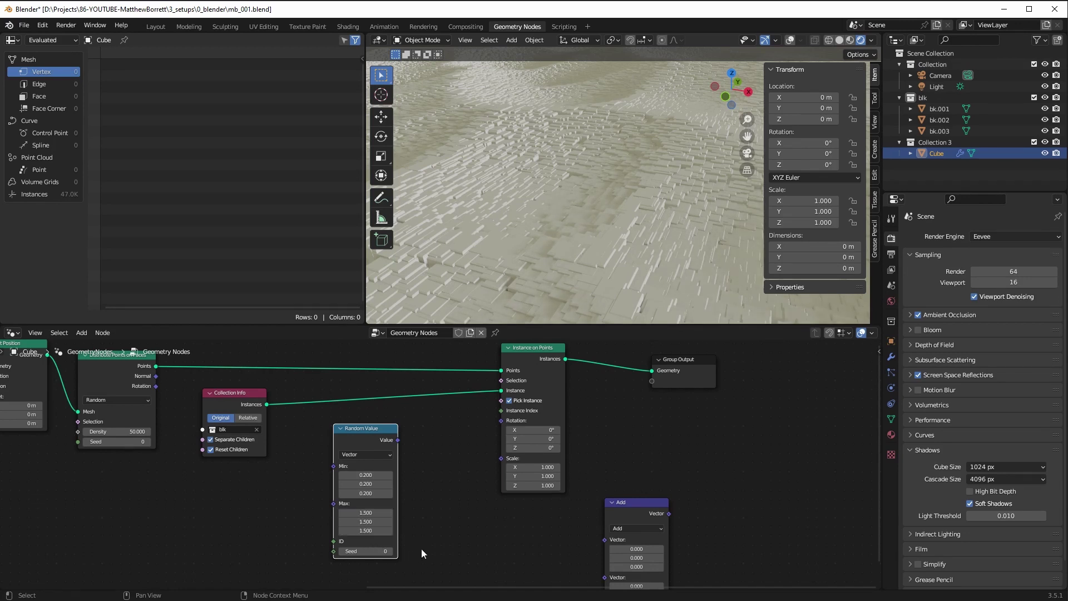
Connect the Random Value output to the Scale input of Instance on Points and inspect the blocks in the viewport
{"action": "left_click_drag", "start_coordinate": [398, 440], "coordinate": [500, 461]}
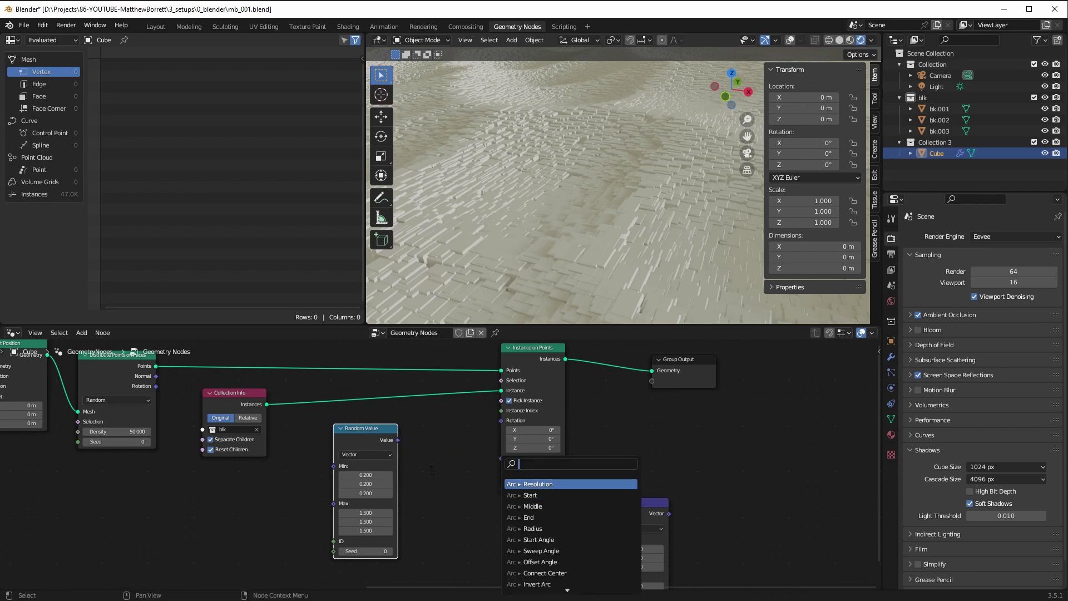
{"action": "left_click_drag", "start_coordinate": [397, 439], "coordinate": [499, 463]}
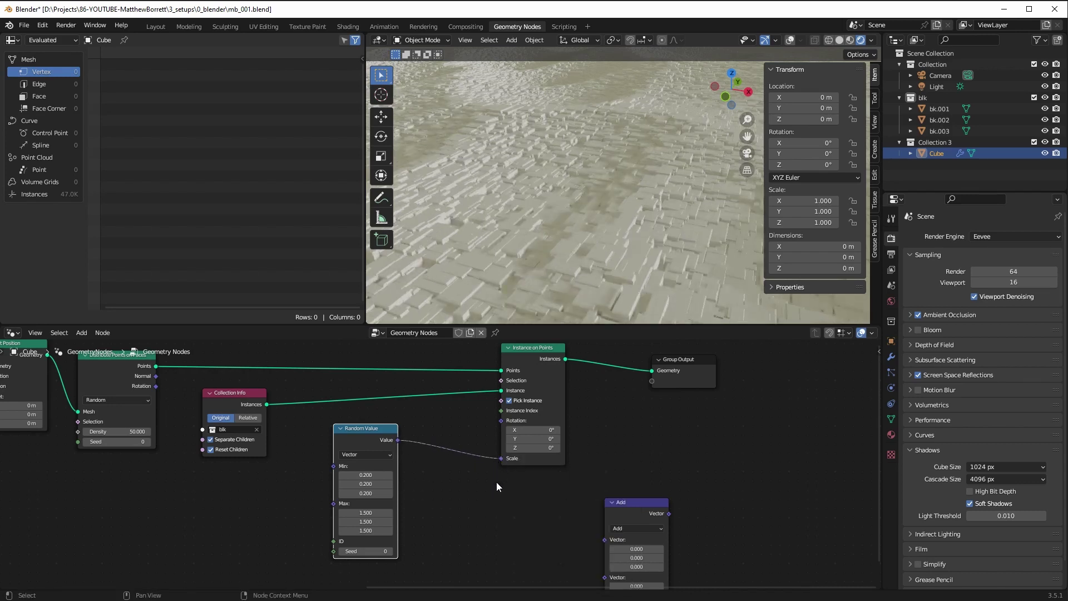
{"action": "middle_click_drag", "start_coordinate": [478, 226], "coordinate": [460, 226]}
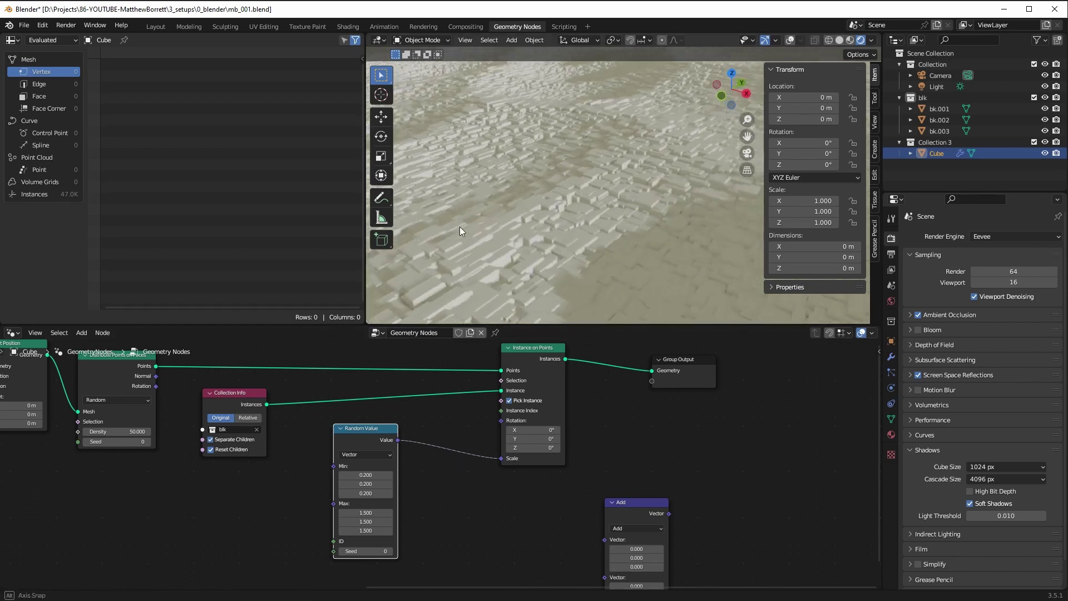
{"action": "mouse_move", "coordinate": [498, 460]}
{"action": "left_mouse_down"}
{"action": "mouse_move", "coordinate": [482, 458]}
{"action": "mouse_move", "coordinate": [490, 463]}
{"action": "left_mouse_up"}
{"action": "left_click_drag", "start_coordinate": [398, 440], "coordinate": [501, 458]}
Insert the Vector Math node into the link between Random Value and Scale and set its operation to Multiply
{"action": "left_click_drag", "start_coordinate": [629, 502], "coordinate": [453, 433]}
{"action": "left_click", "coordinate": [459, 462]}
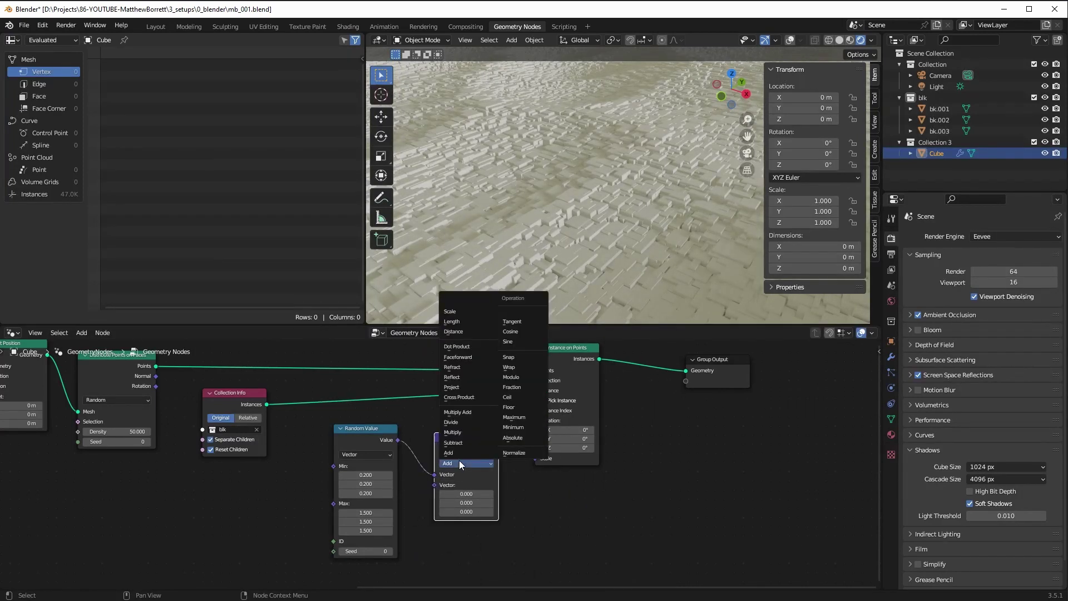
{"action": "left_click", "coordinate": [453, 432]}
Set the Multiply vector to 1 on all axes and try a Y factor of 2.5
{"action": "left_click_drag", "start_coordinate": [466, 494], "coordinate": [469, 528]}
{"action": "type", "text": "1"}
{"action": "key", "text": "Return"}
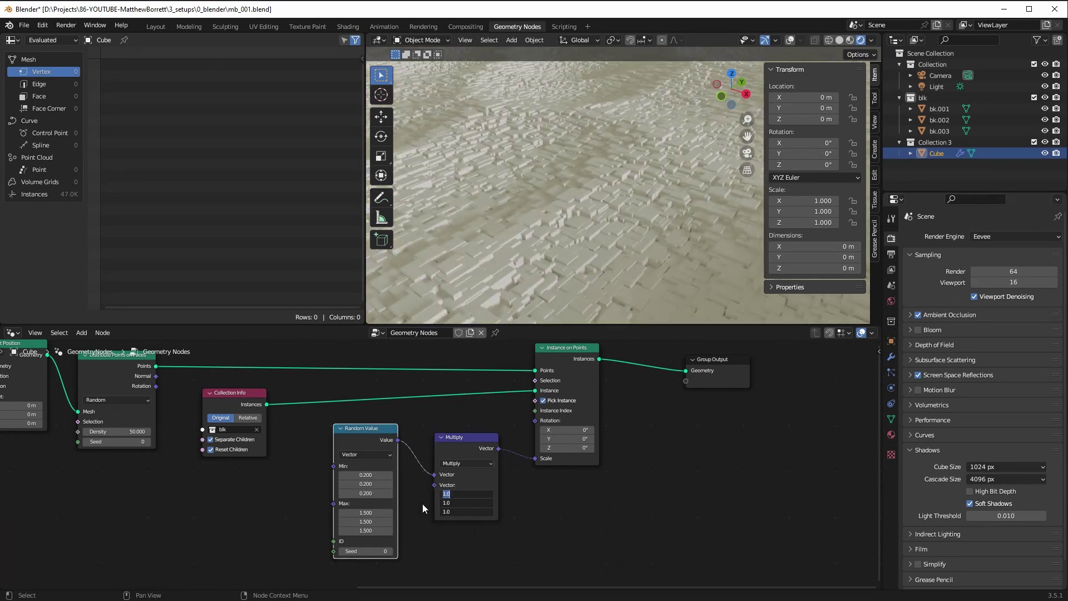
{"action": "left_click_drag", "start_coordinate": [461, 502], "coordinate": [550, 492]}
{"action": "left_click_drag", "start_coordinate": [587, 480], "coordinate": [481, 498]}
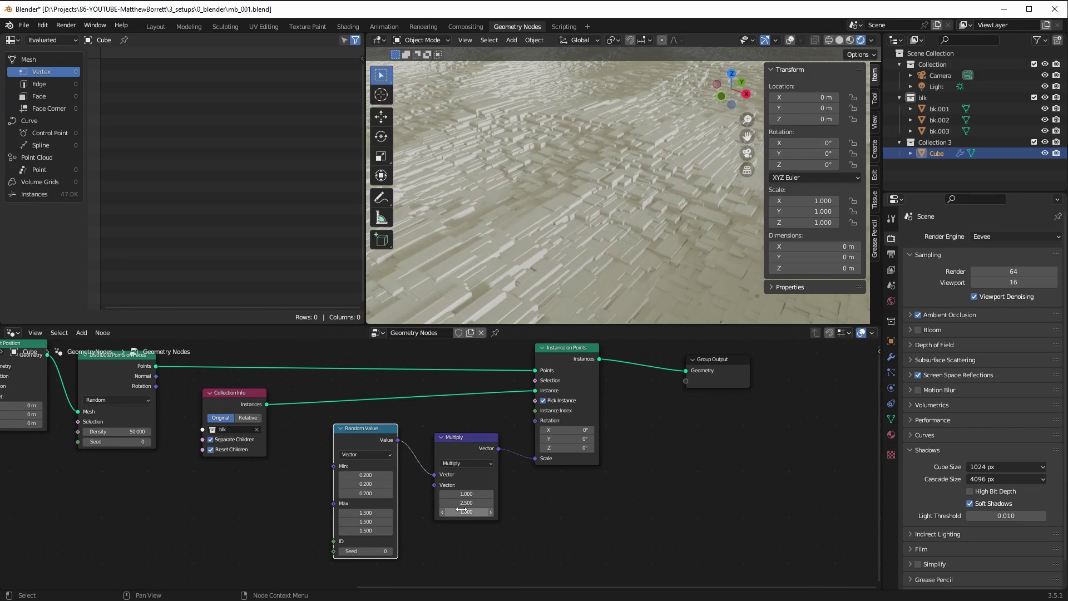
Reconnect Random Value directly to the Scale input of Instance on Points and delete the Multiply node
{"action": "left_click_drag", "start_coordinate": [398, 440], "coordinate": [535, 458]}
{"action": "left_click_drag", "start_coordinate": [478, 438], "coordinate": [477, 480]}
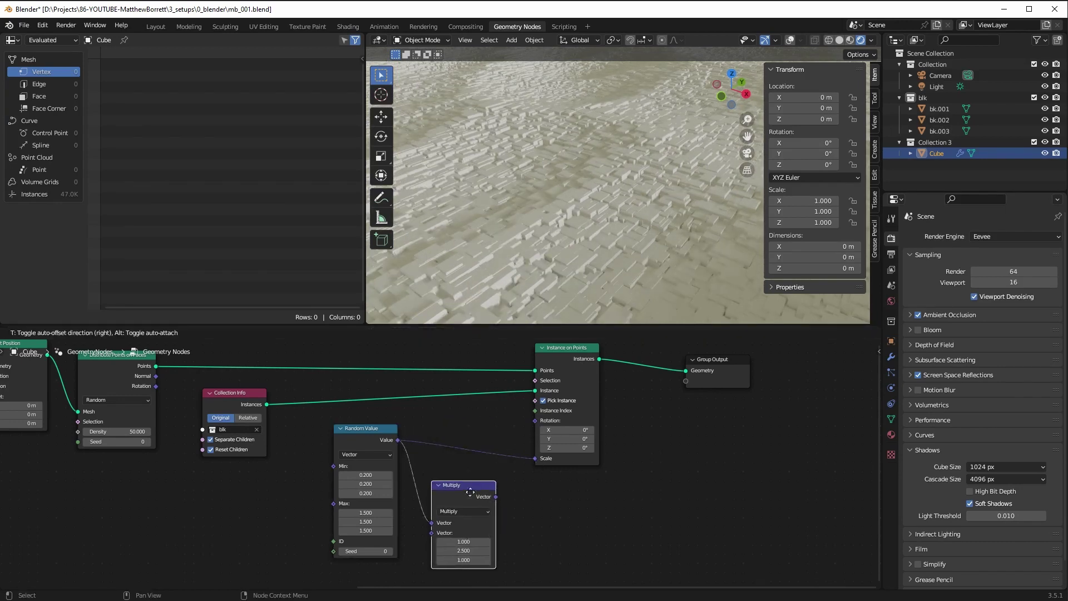
{"action": "key", "text": "x"}
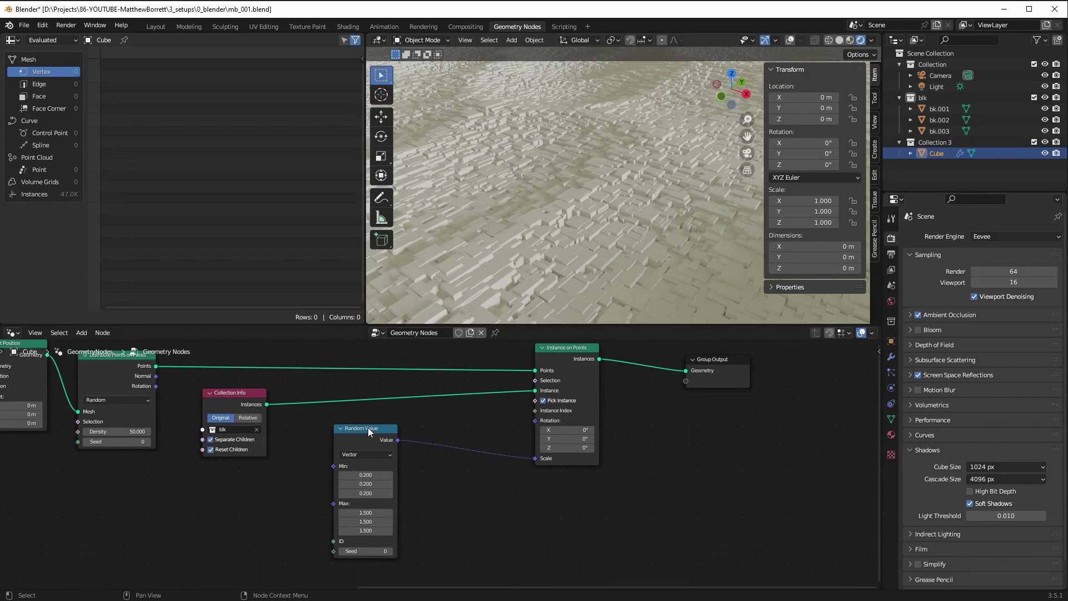
Move the Vector Random Value node well below the Points and Instance links, and shift Group Output slightly away from Instance on Points
{"action": "left_click_drag", "start_coordinate": [368, 427], "coordinate": [330, 434]}
{"action": "left_click_drag", "start_coordinate": [543, 356], "coordinate": [544, 354]}
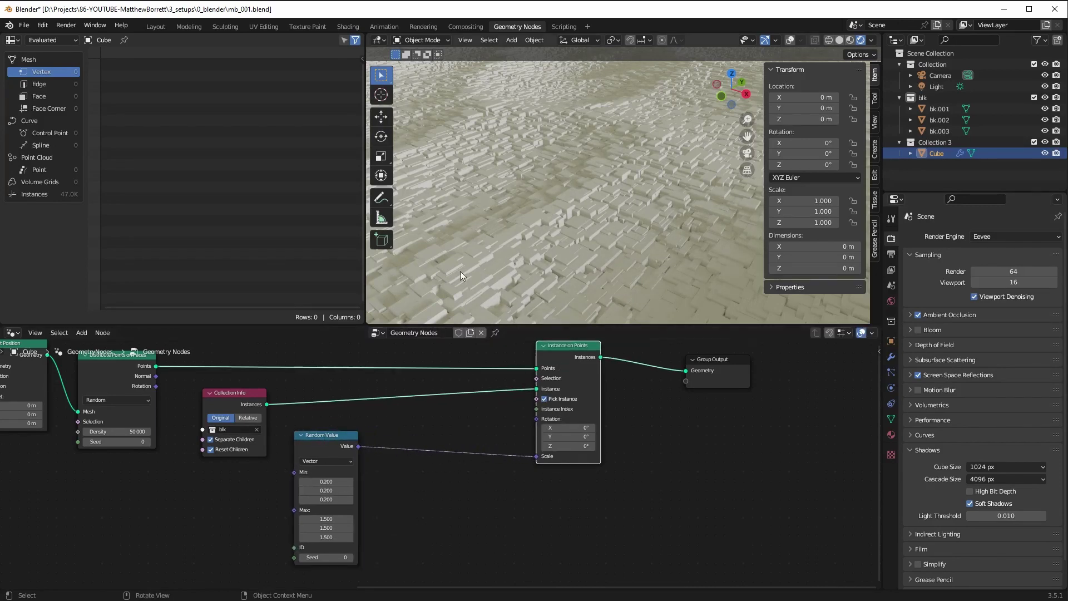
{"action": "left_click_drag", "start_coordinate": [309, 449], "coordinate": [365, 531]}
{"action": "scroll", "coordinate": [393, 465], "scroll_direction": "down", "scroll_amount": 1}
{"action": "middle_click_drag", "start_coordinate": [405, 465], "coordinate": [323, 456]}
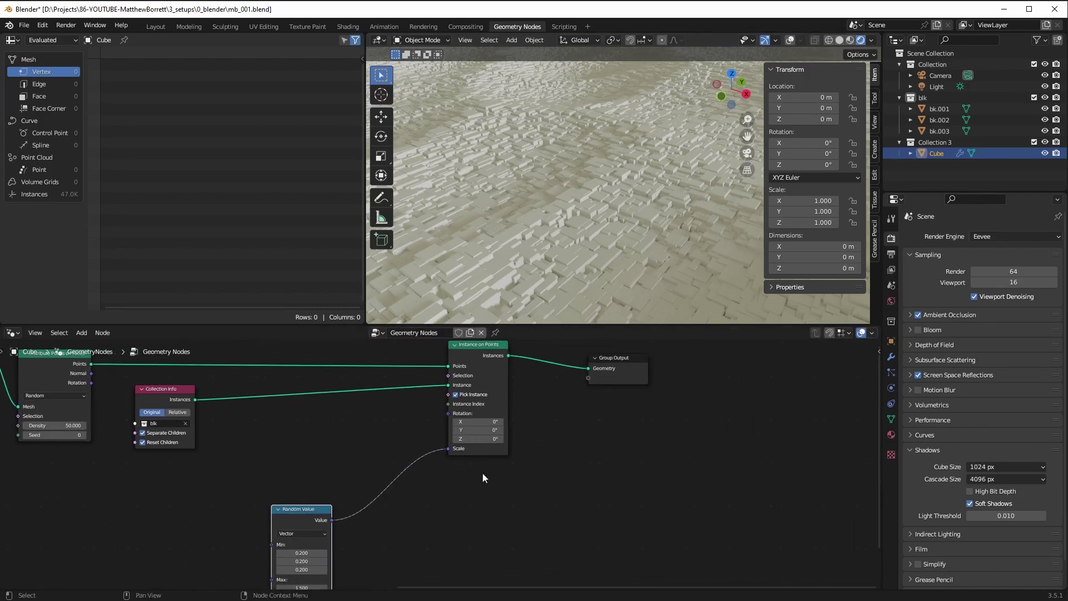
{"action": "left_click_drag", "start_coordinate": [619, 361], "coordinate": [644, 350]}
{"action": "left_click_drag", "start_coordinate": [302, 509], "coordinate": [360, 535]}
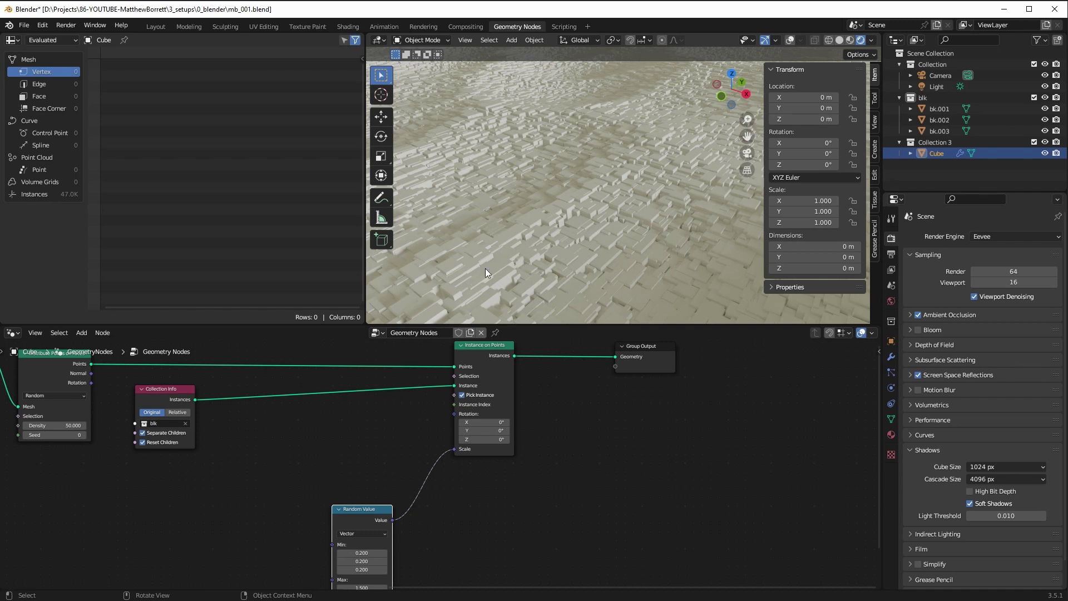
Try the Z rotation of Instance on Points and reset it to 0°
{"action": "mouse_move", "coordinate": [484, 439]}
{"action": "left_mouse_down"}
{"action": "mouse_move", "coordinate": [746, 467]}
{"action": "mouse_move", "coordinate": [322, 515]}
{"action": "mouse_move", "coordinate": [342, 495]}
{"action": "mouse_move", "coordinate": [473, 440]}
{"action": "mouse_move", "coordinate": [539, 456]}
{"action": "mouse_move", "coordinate": [849, 477]}
{"action": "mouse_move", "coordinate": [624, 500]}
{"action": "mouse_move", "coordinate": [465, 486]}
{"action": "mouse_move", "coordinate": [208, 501]}
{"action": "mouse_move", "coordinate": [169, 515]}
{"action": "mouse_move", "coordinate": [480, 434]}
{"action": "left_mouse_up"}
{"action": "left_click", "coordinate": [473, 441]}
{"action": "key", "text": "Return"}
{"action": "key", "text": "BackSpace"}
Add a second Random Value node just below Collection Info
{"action": "right_click", "coordinate": [244, 448]}
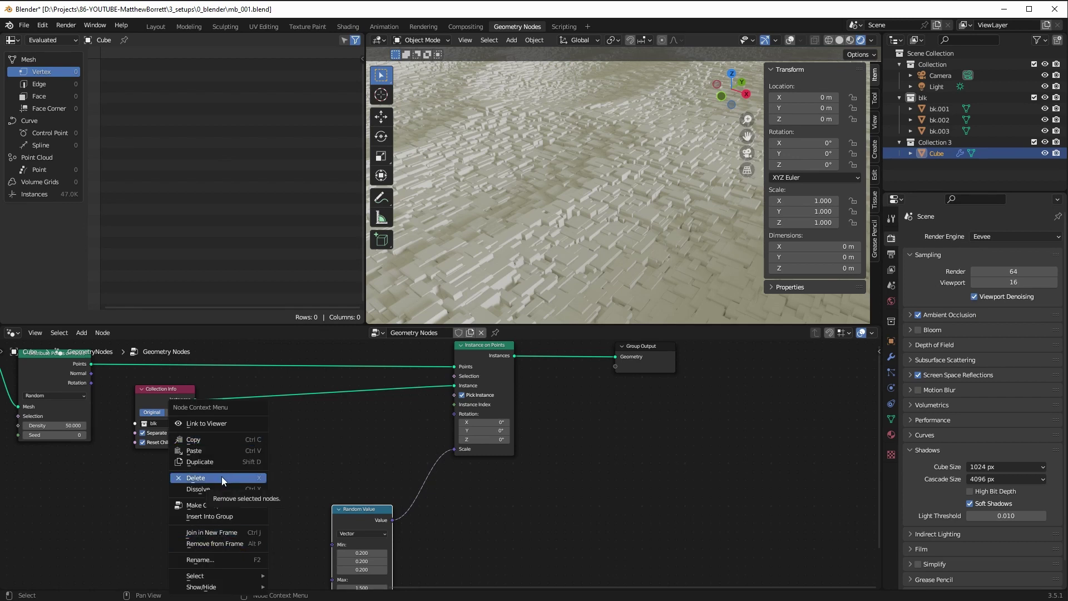
{"action": "right_click", "coordinate": [98, 505]}
{"action": "mouse_move", "coordinate": [99, 505]}
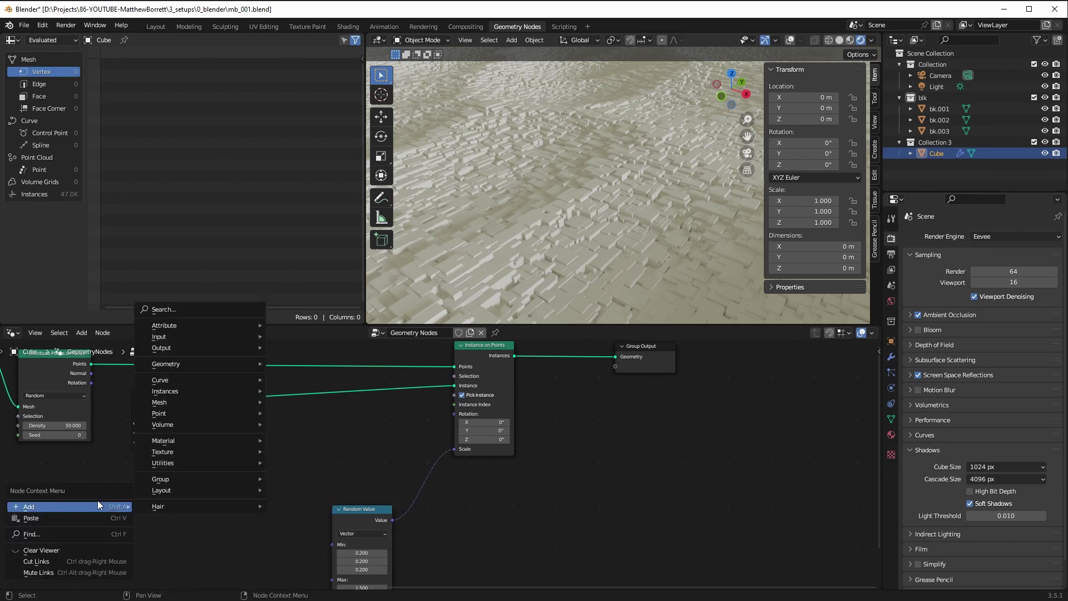
{"action": "mouse_move", "coordinate": [190, 462]}
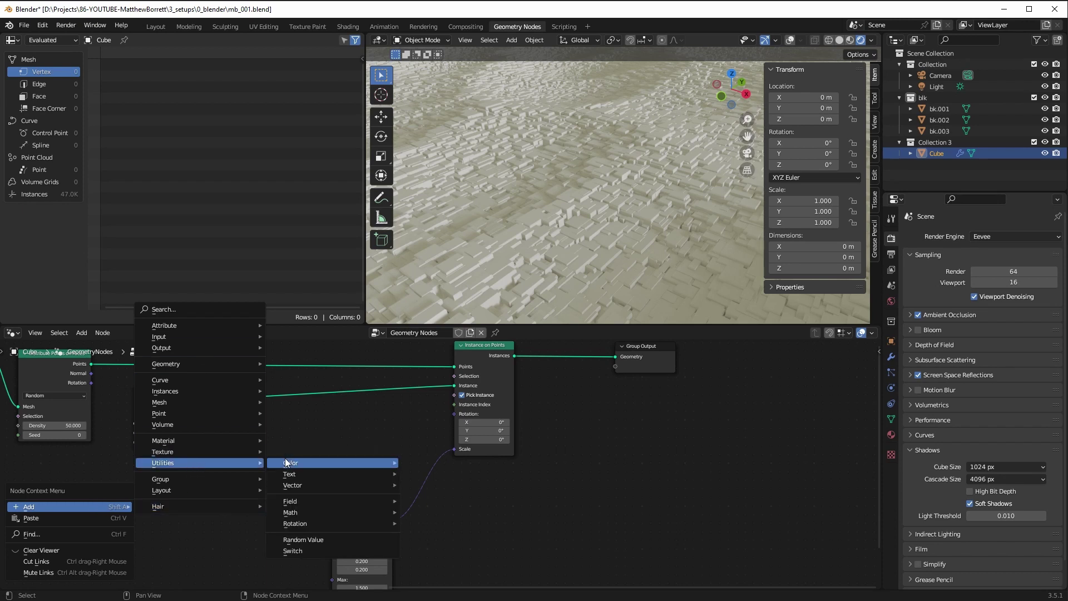
{"action": "left_click", "coordinate": [296, 539]}
{"action": "left_click", "coordinate": [252, 459]}
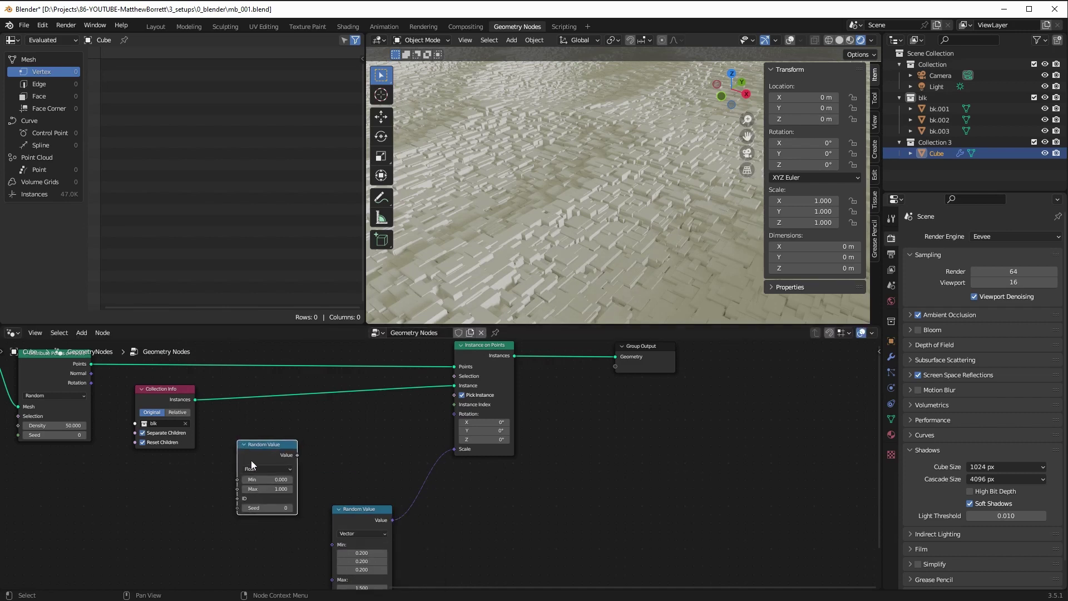
Set the new Random Value node to Integer with a Max of 3
{"action": "left_click", "coordinate": [262, 468]}
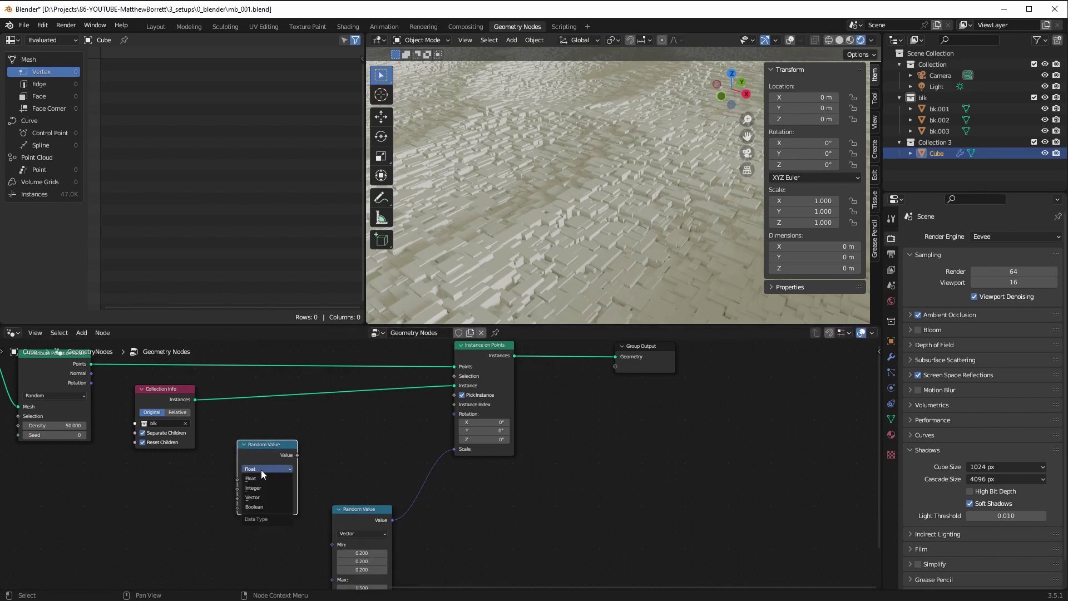
{"action": "left_click", "coordinate": [262, 486]}
{"action": "left_click", "coordinate": [267, 488]}
{"action": "type", "text": "4"}
{"action": "key", "text": "Return"}
{"action": "left_click", "coordinate": [276, 493]}
{"action": "type", "text": "3"}
{"action": "key", "text": "Return"}
{"action": "left_click_drag", "start_coordinate": [248, 443], "coordinate": [244, 442]}
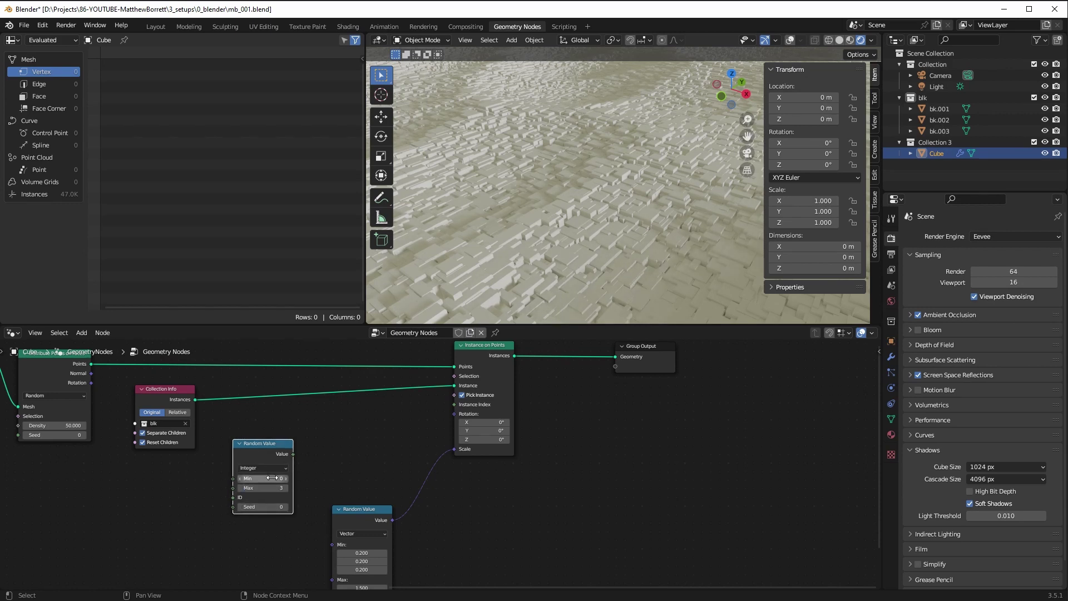
Reposition the Integer Random Value node beside Collection Info, leaving space before Instance on Points
{"action": "scroll", "coordinate": [272, 477], "scroll_direction": "up", "scroll_amount": 2}
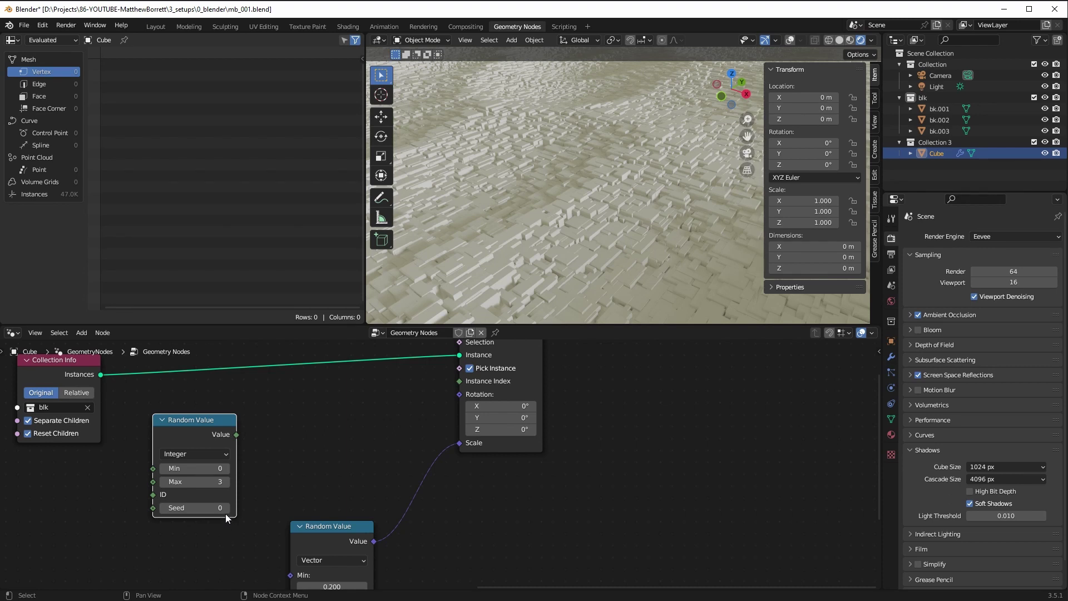
{"action": "left_click_drag", "start_coordinate": [194, 422], "coordinate": [185, 423]}
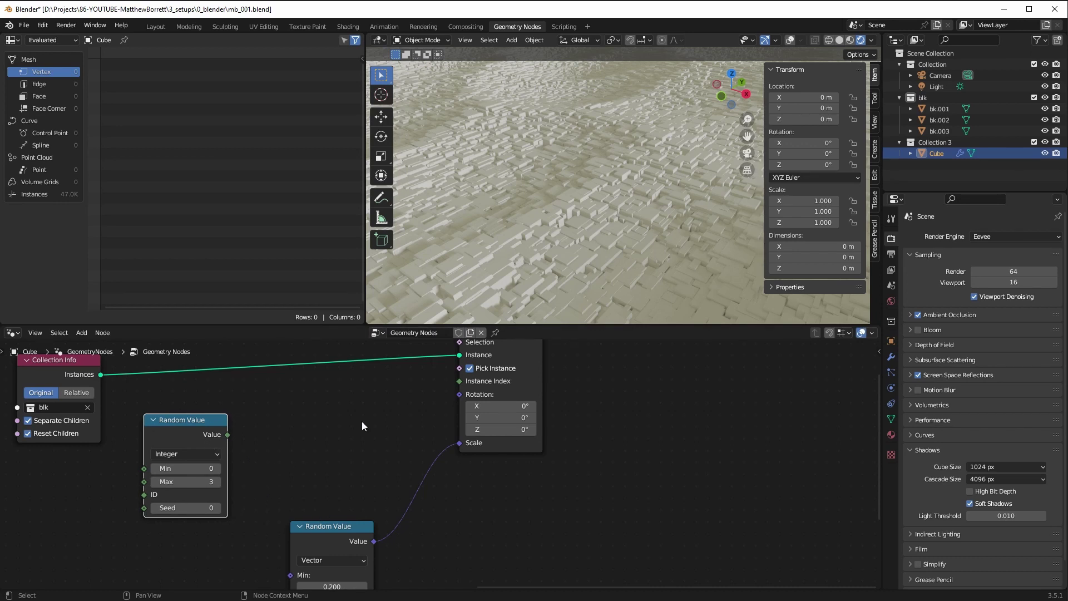
{"action": "left_click_drag", "start_coordinate": [205, 423], "coordinate": [207, 404]}
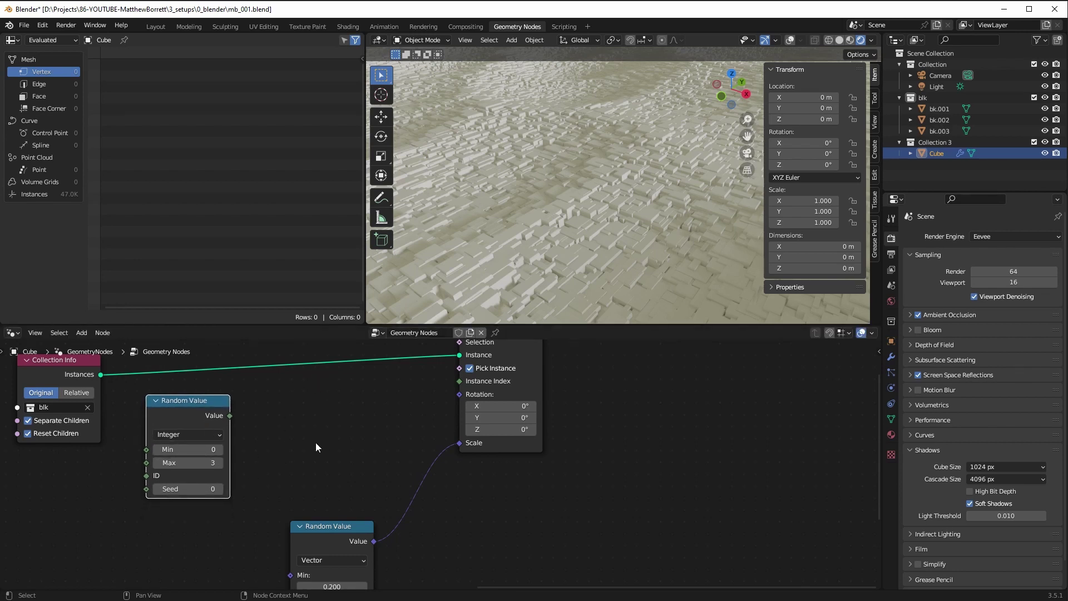
{"action": "left_click_drag", "start_coordinate": [196, 403], "coordinate": [210, 396]}
{"action": "scroll", "coordinate": [291, 452], "scroll_direction": "down", "scroll_amount": 1}
{"action": "middle_click_drag", "start_coordinate": [245, 403], "coordinate": [218, 436]}
{"action": "left_click_drag", "start_coordinate": [219, 434], "coordinate": [217, 442]}
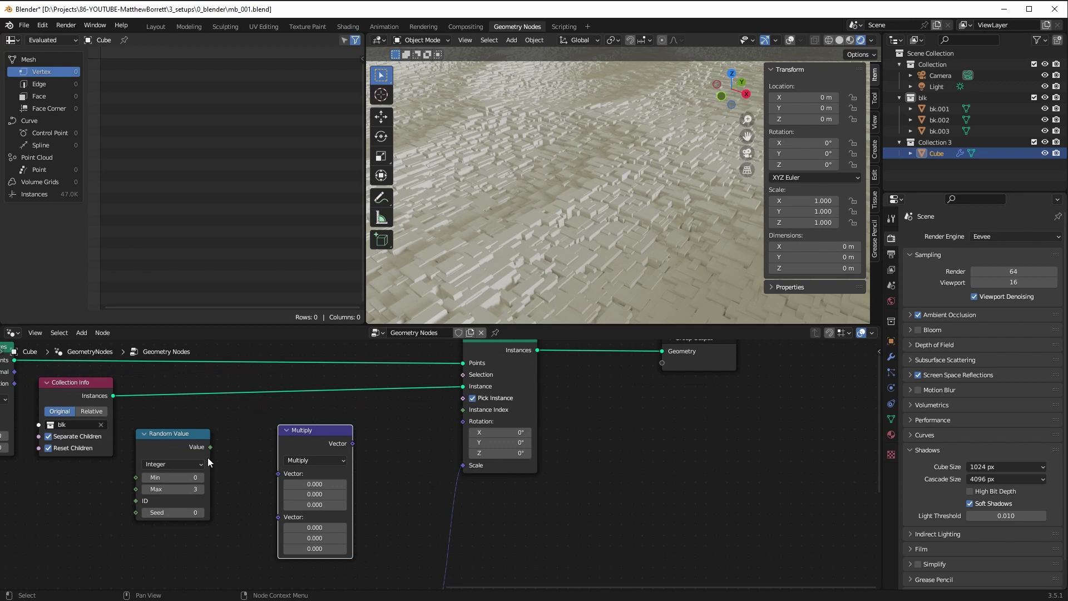
Connect the Integer Random Value to the first Vector input of Multiply and set the second vector's Z to 90
{"action": "left_click_drag", "start_coordinate": [210, 446], "coordinate": [253, 471]}
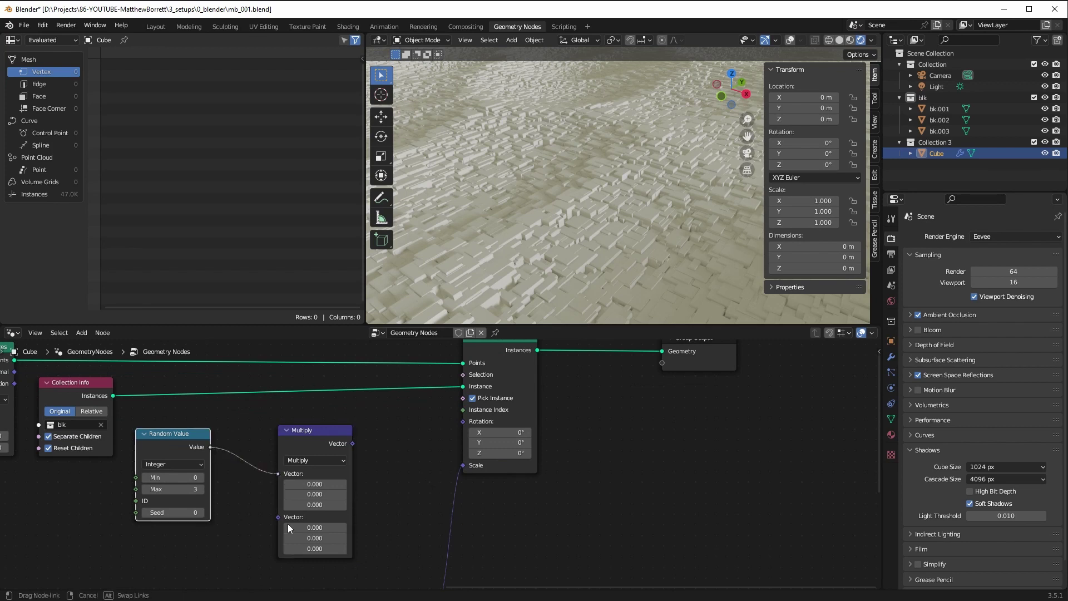
{"action": "left_click_drag", "start_coordinate": [288, 523], "coordinate": [292, 517]}
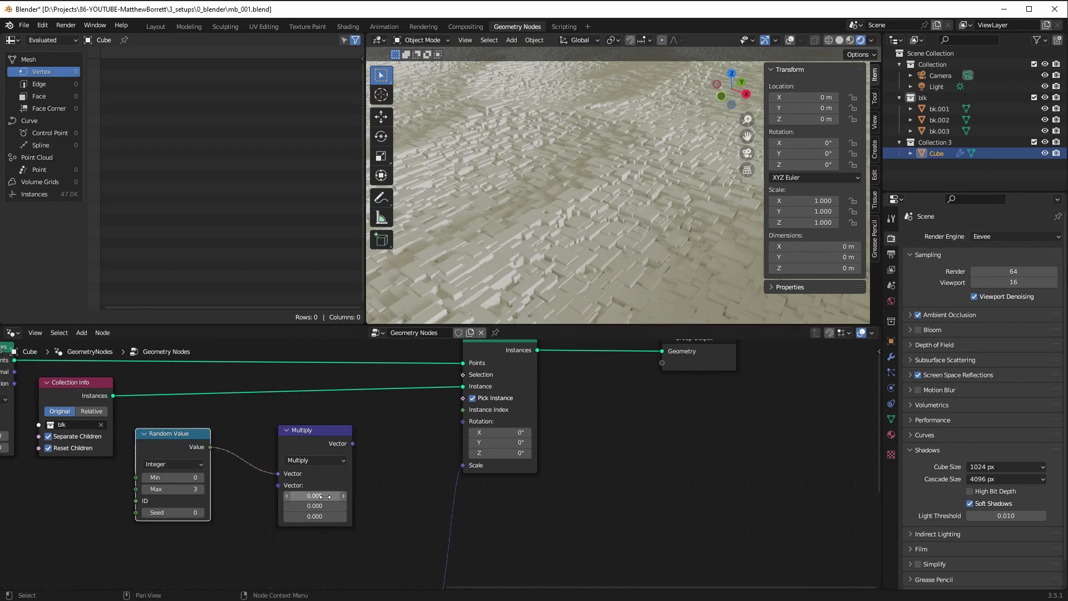
{"action": "left_click", "coordinate": [318, 519]}
{"action": "type", "text": "90"}
{"action": "key", "text": "Return"}
Connect the Multiply output to the Rotation input of Instance on Points and set Multiply's second vector Z to 1.571
{"action": "left_click_drag", "start_coordinate": [352, 443], "coordinate": [459, 429]}
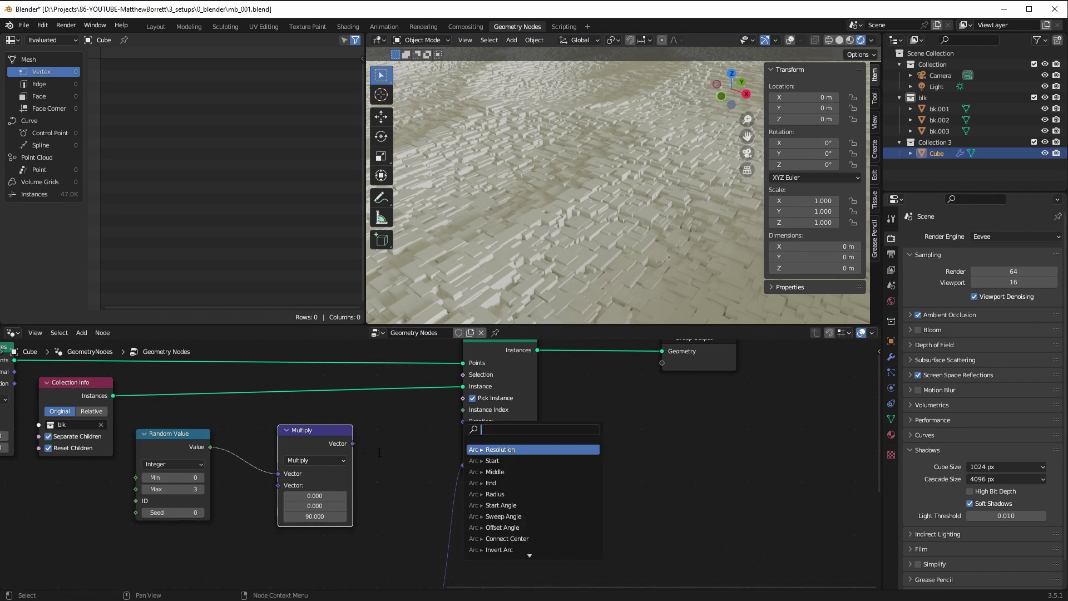
{"action": "left_click_drag", "start_coordinate": [354, 444], "coordinate": [462, 421]}
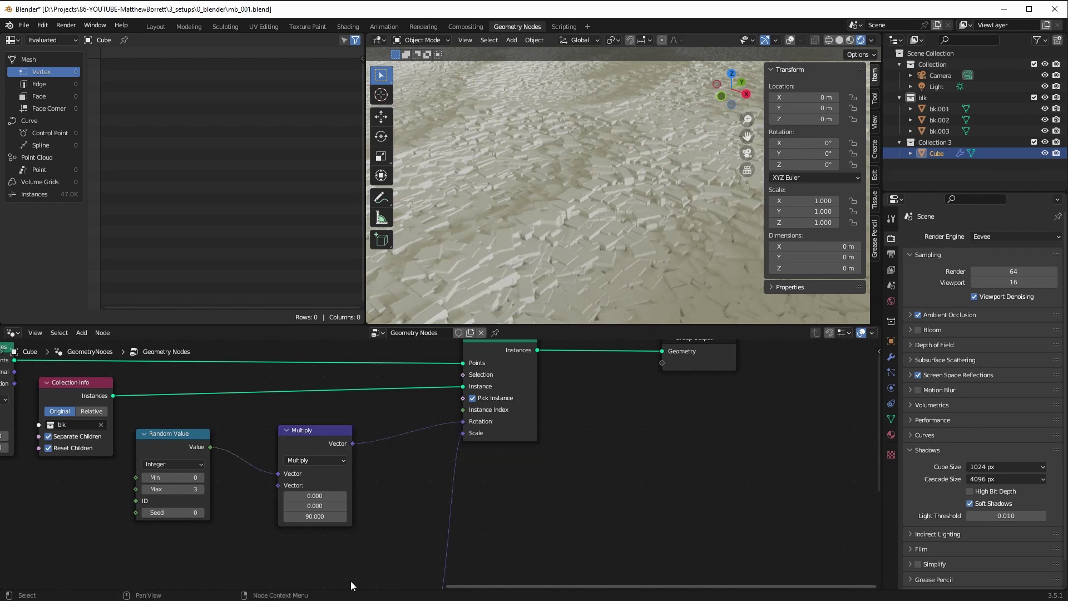
{"action": "left_click", "coordinate": [317, 517]}
{"action": "type", "text": "1.571"}
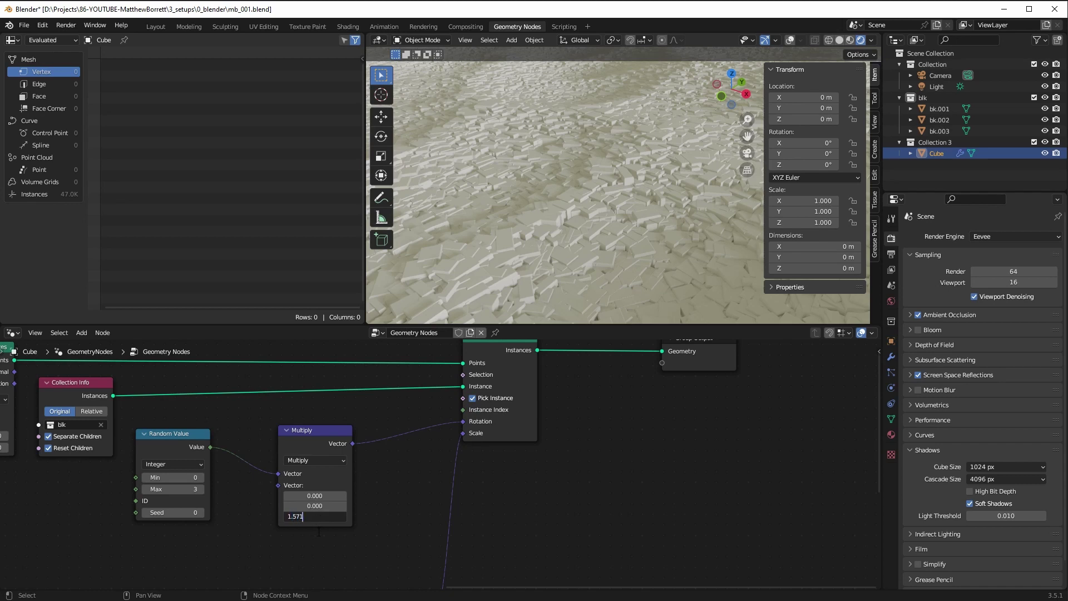
{"action": "key", "text": "Return"}
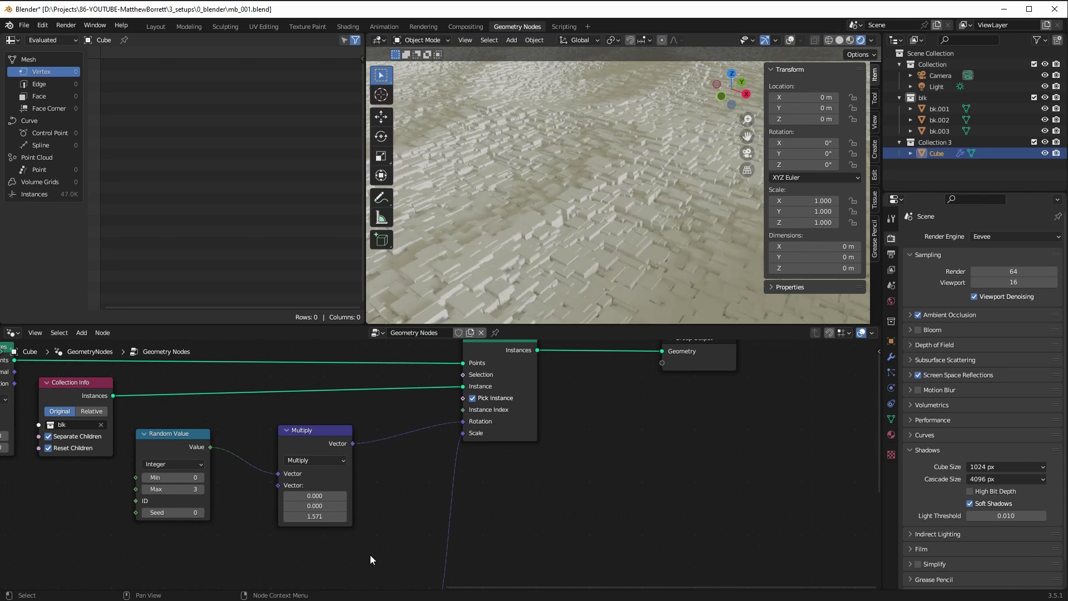
Try pi/2 and pi as the Z value of Multiply's second vector
{"action": "left_click", "coordinate": [311, 517]}
{"action": "type", "text": "pi/2"}
{"action": "key", "text": "Return"}
{"action": "left_click", "coordinate": [313, 517]}
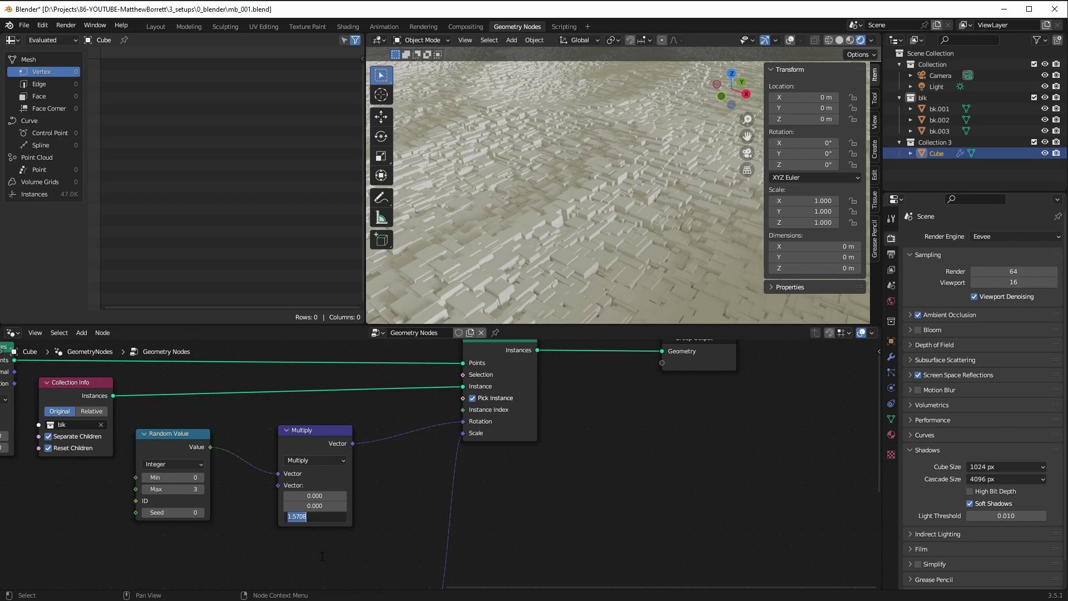
{"action": "type", "text": "pi"}
{"action": "key", "text": "Return"}
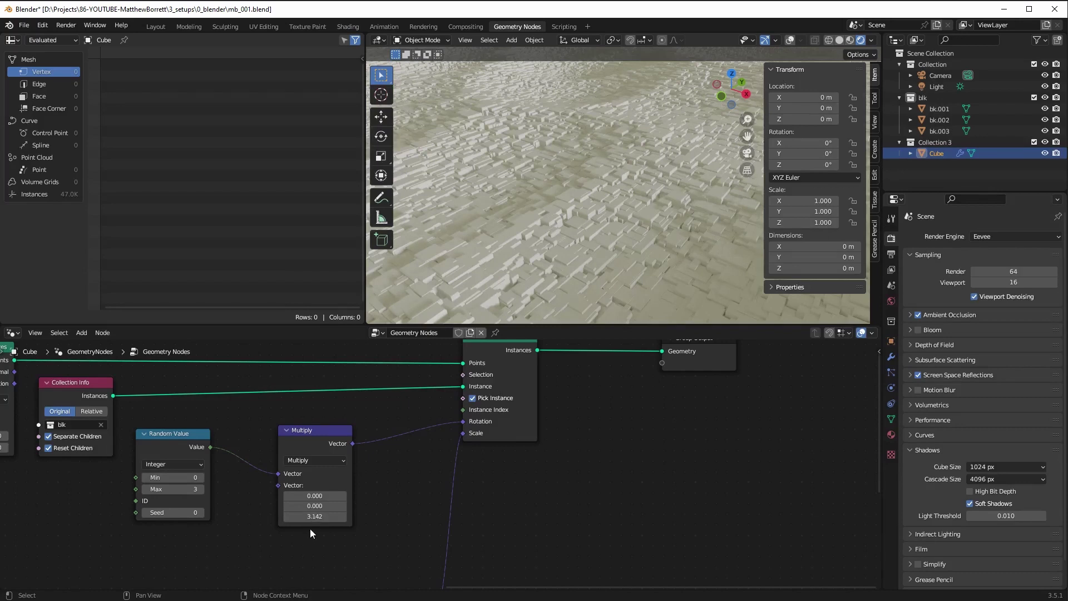
Move the Multiply node slightly upward and set its second vector's Z to pi/2
{"action": "left_click_drag", "start_coordinate": [325, 523], "coordinate": [321, 507]}
{"action": "left_click", "coordinate": [311, 500]}
{"action": "type", "text": "p"}
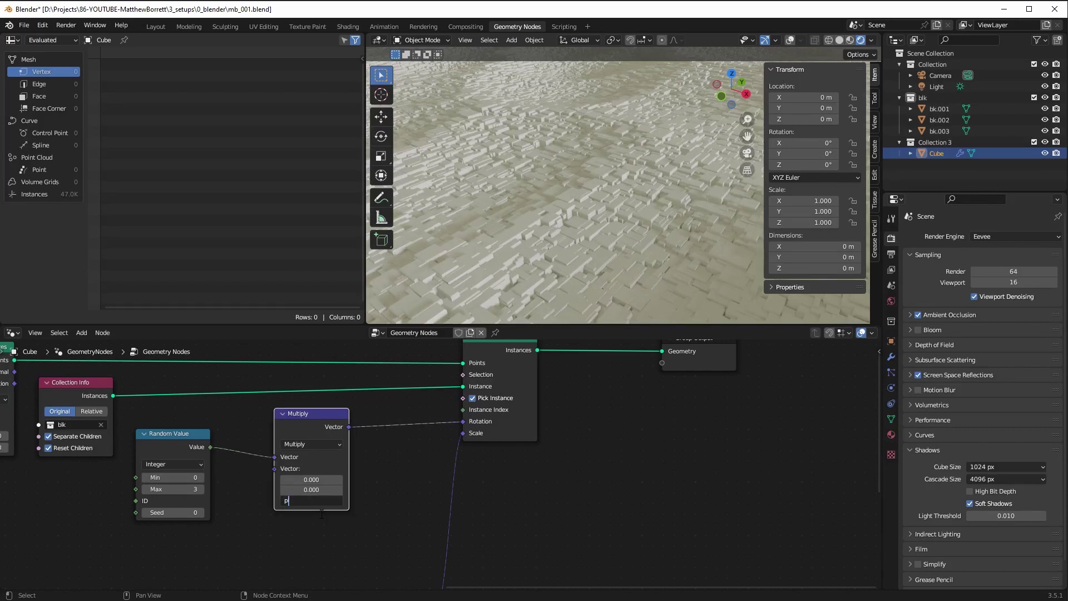
{"action": "type", "text": "i/2"}
{"action": "key", "text": "Return"}
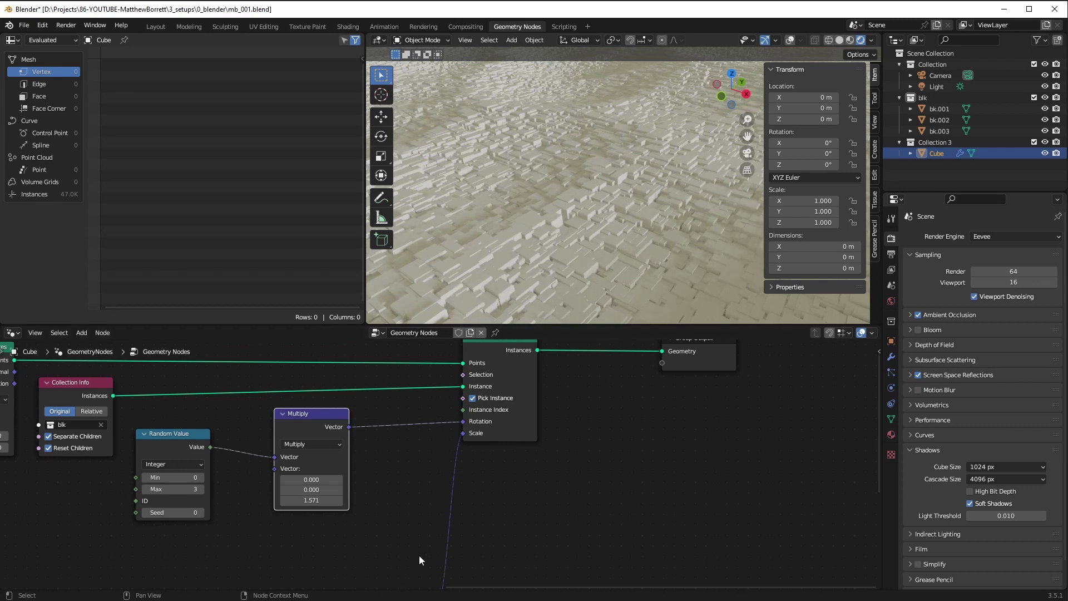
Set all three Min components of the Vector Random Value node that drives the instance scale to 0.05
{"action": "middle_click_drag", "start_coordinate": [475, 242], "coordinate": [473, 284]}
{"action": "middle_click_drag", "start_coordinate": [153, 454], "coordinate": [258, 500]}
{"action": "middle_click_drag", "start_coordinate": [355, 575], "coordinate": [215, 417]}
{"action": "left_click_drag", "start_coordinate": [348, 521], "coordinate": [351, 548]}
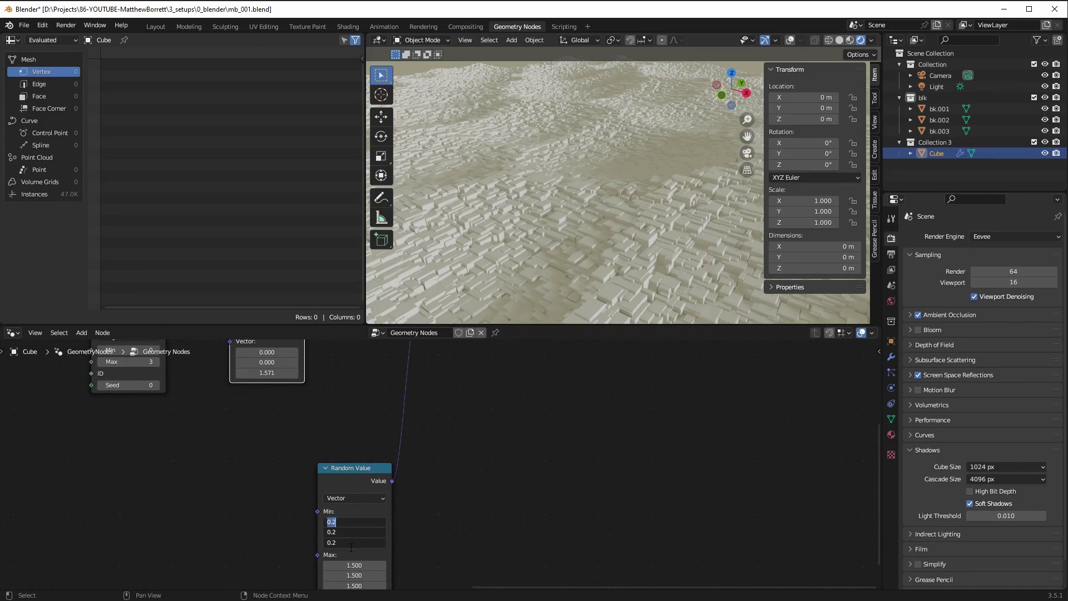
{"action": "type", "text": ".05"}
{"action": "key", "text": "Return"}
Examine the block terrain up close and from afar, also in the Layout workspace, and return to the Grid node in Geometry Nodes
{"action": "scroll", "coordinate": [534, 262], "scroll_direction": "up", "scroll_amount": 5}
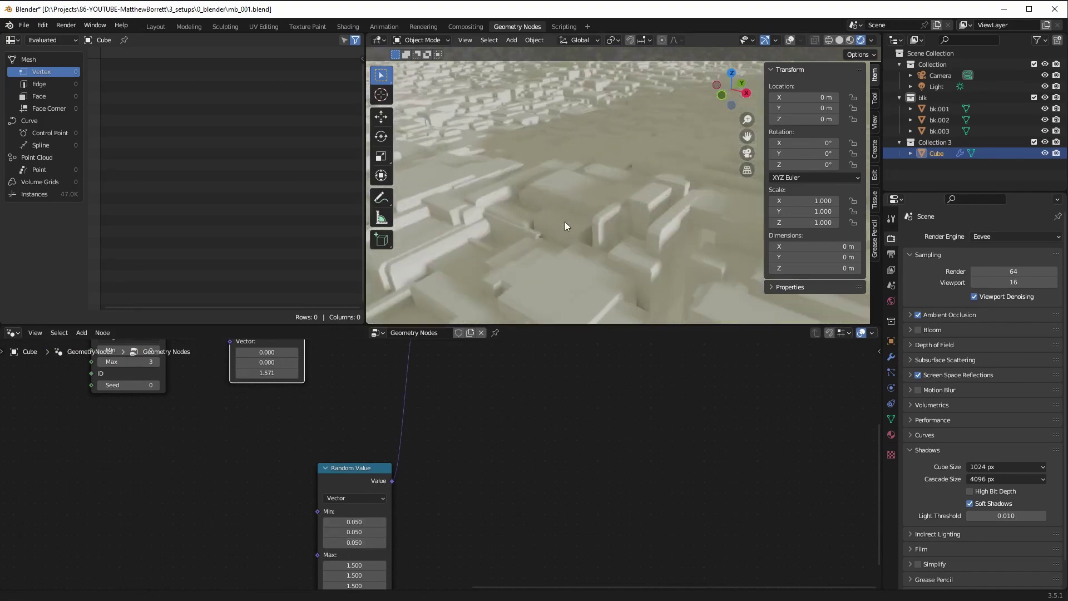
{"action": "scroll", "coordinate": [565, 225], "scroll_direction": "down", "scroll_amount": 7}
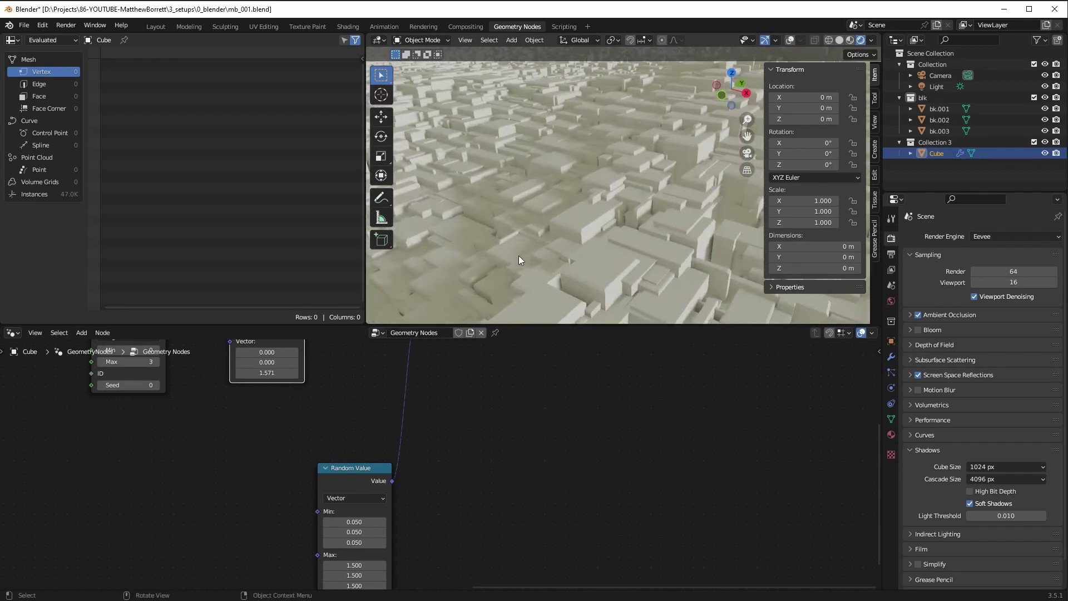
{"action": "scroll", "coordinate": [518, 260], "scroll_direction": "down", "scroll_amount": 5}
{"action": "middle_click_drag", "start_coordinate": [504, 274], "coordinate": [525, 235]}
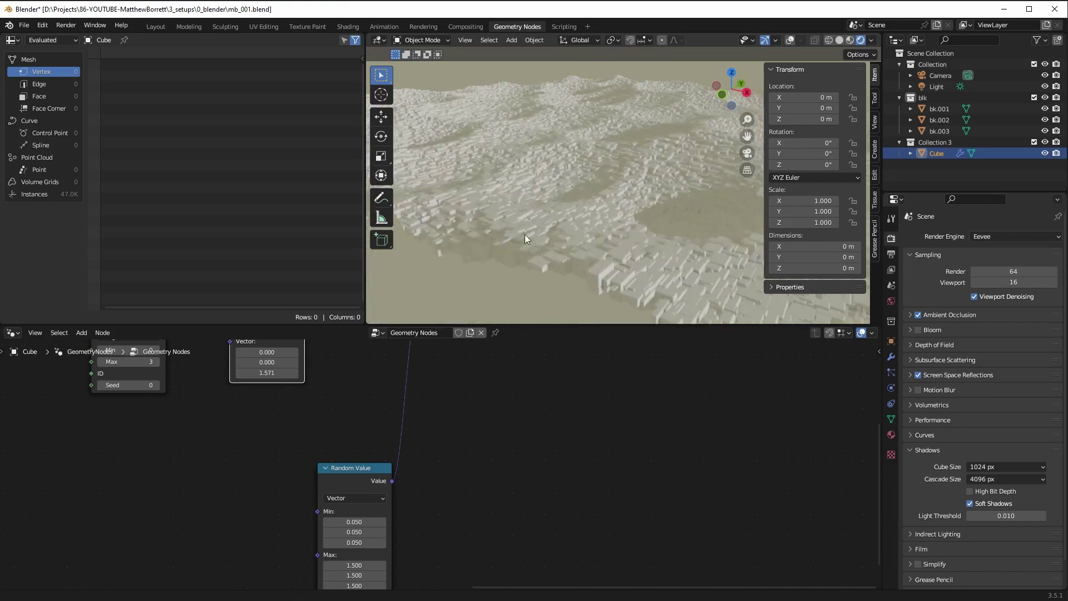
{"action": "scroll", "coordinate": [525, 234], "scroll_direction": "down", "scroll_amount": 6}
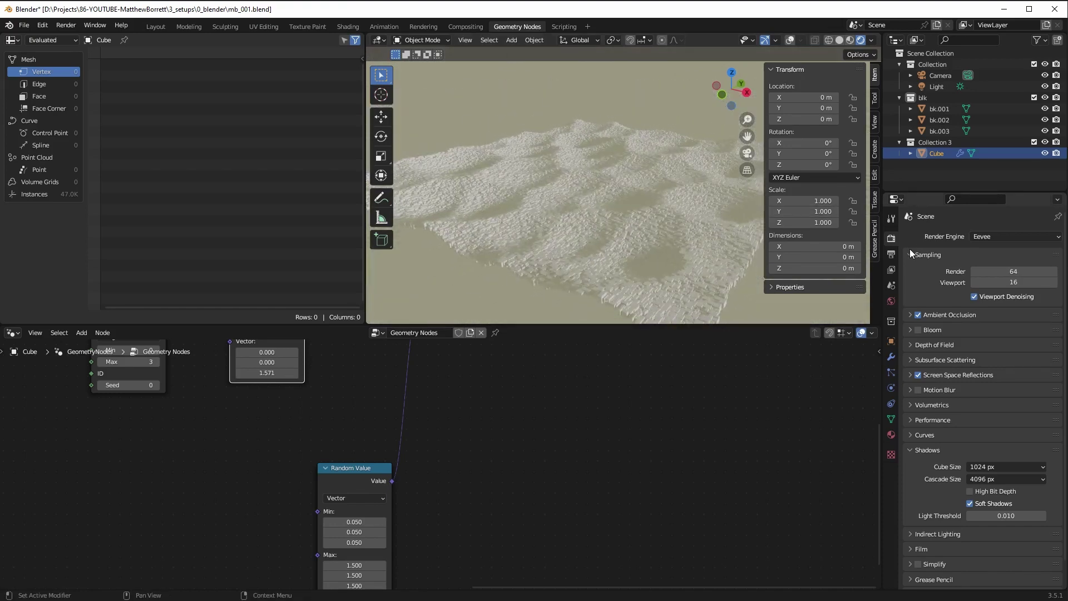
{"action": "left_click", "coordinate": [156, 26]}
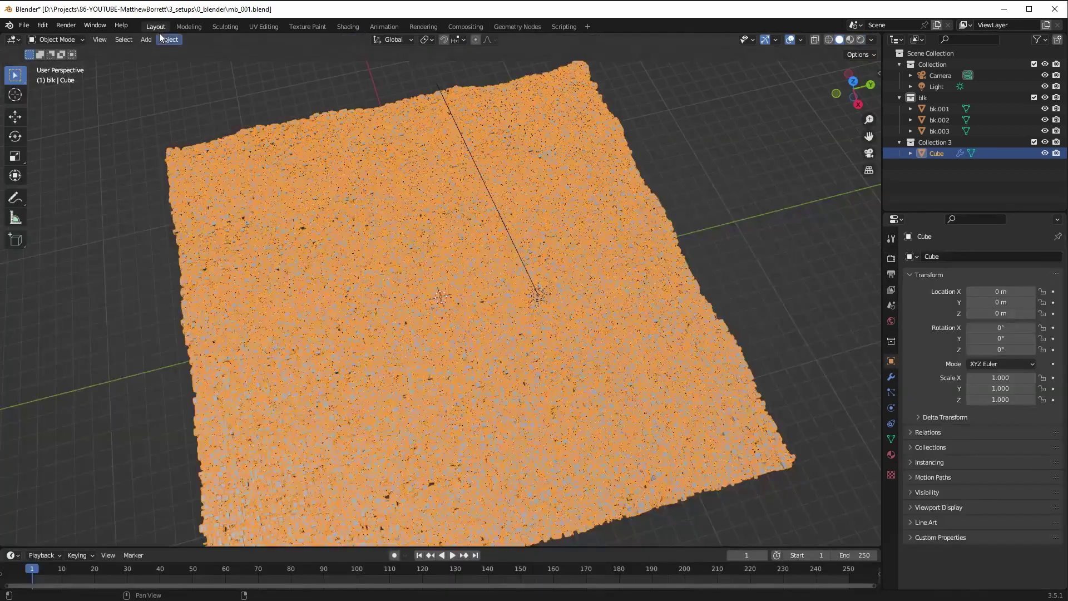
{"action": "middle_click_drag", "start_coordinate": [418, 338], "coordinate": [327, 174]}
{"action": "left_click", "coordinate": [265, 171]}
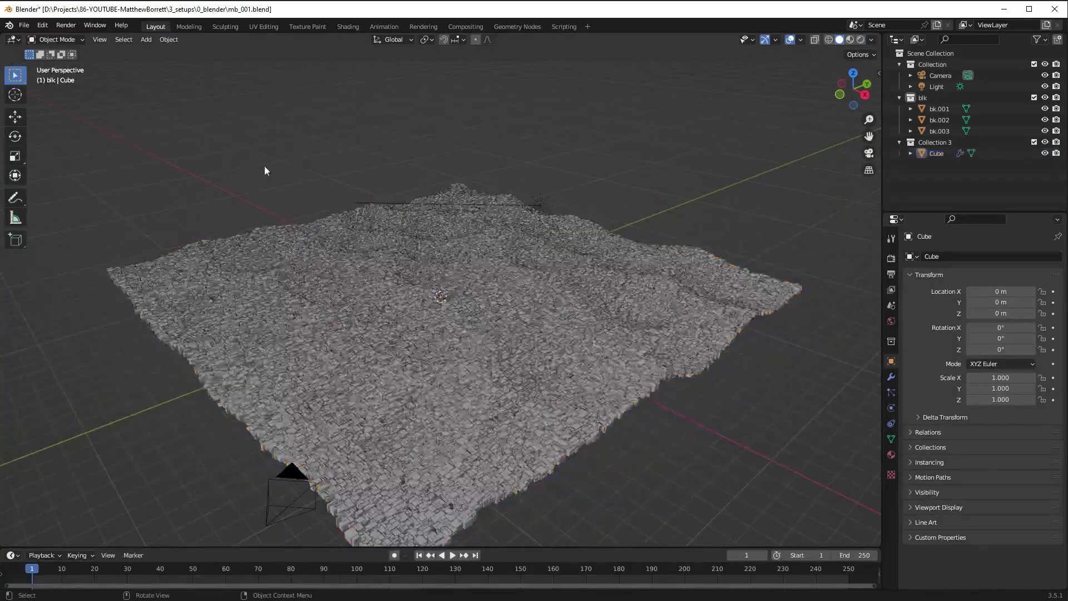
{"action": "scroll", "coordinate": [501, 375], "scroll_direction": "up", "scroll_amount": 3}
{"action": "middle_click_drag", "start_coordinate": [508, 369], "coordinate": [459, 168]}
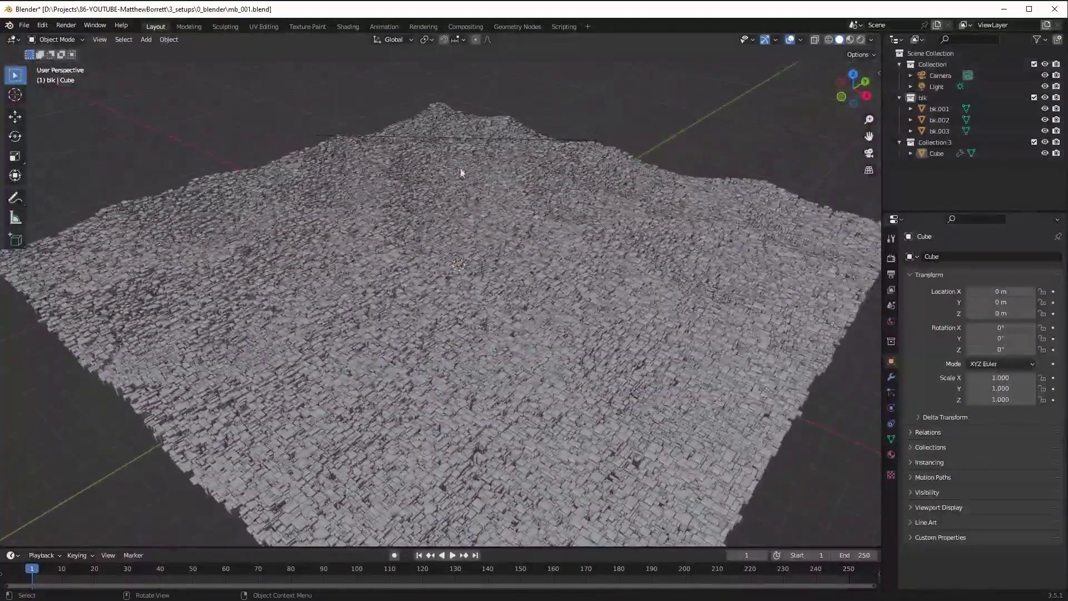
{"action": "left_click", "coordinate": [517, 27]}
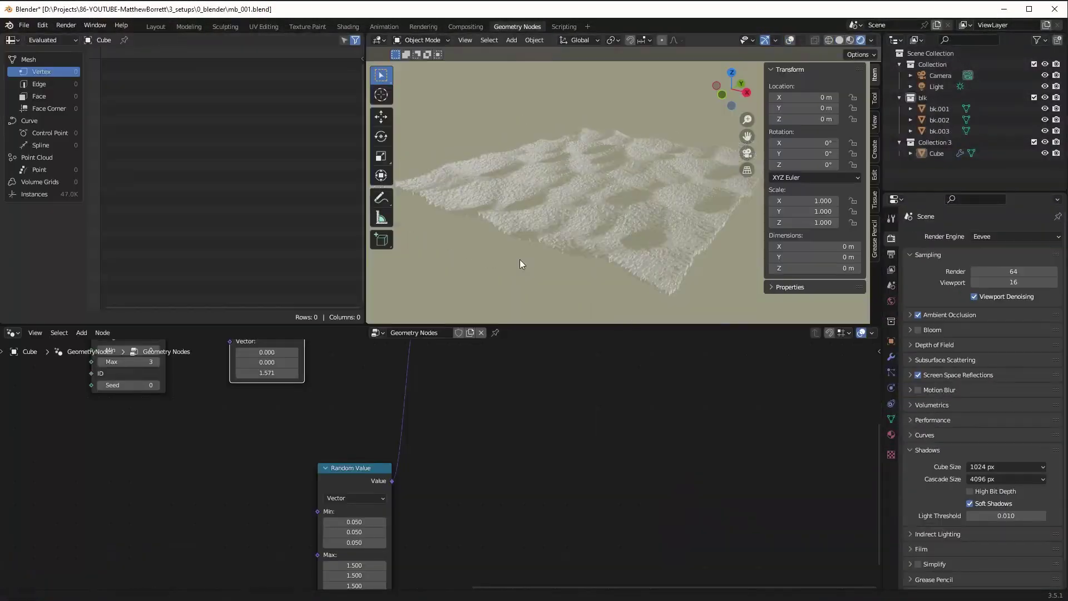
{"action": "middle_click_drag", "start_coordinate": [435, 526], "coordinate": [356, 511]}
{"action": "left_click", "coordinate": [359, 460]}
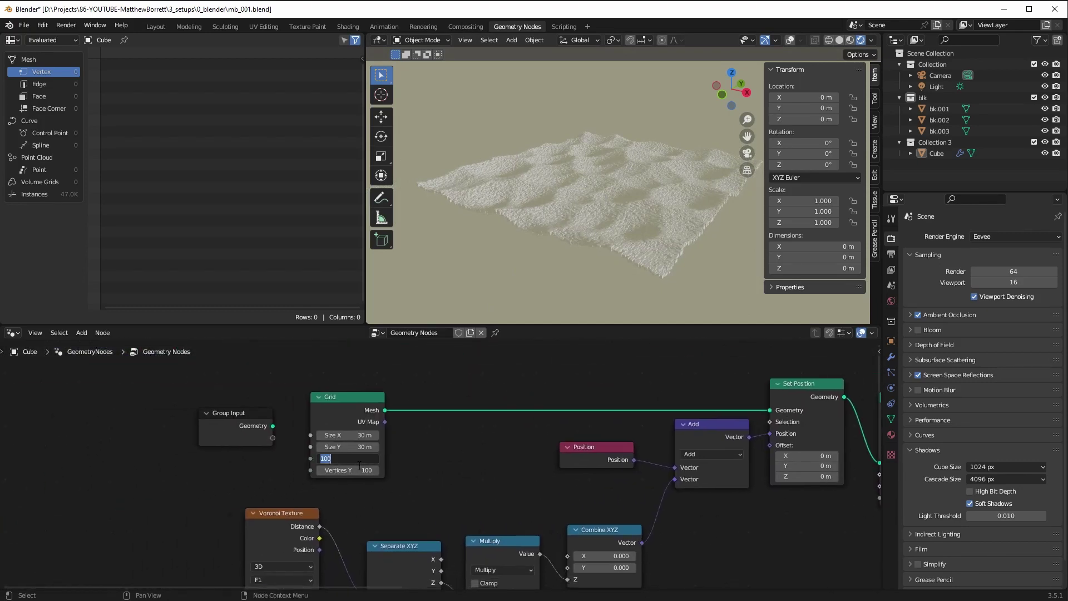
{"action": "key", "text": "Escape"}
{"action": "left_click", "coordinate": [349, 435]}
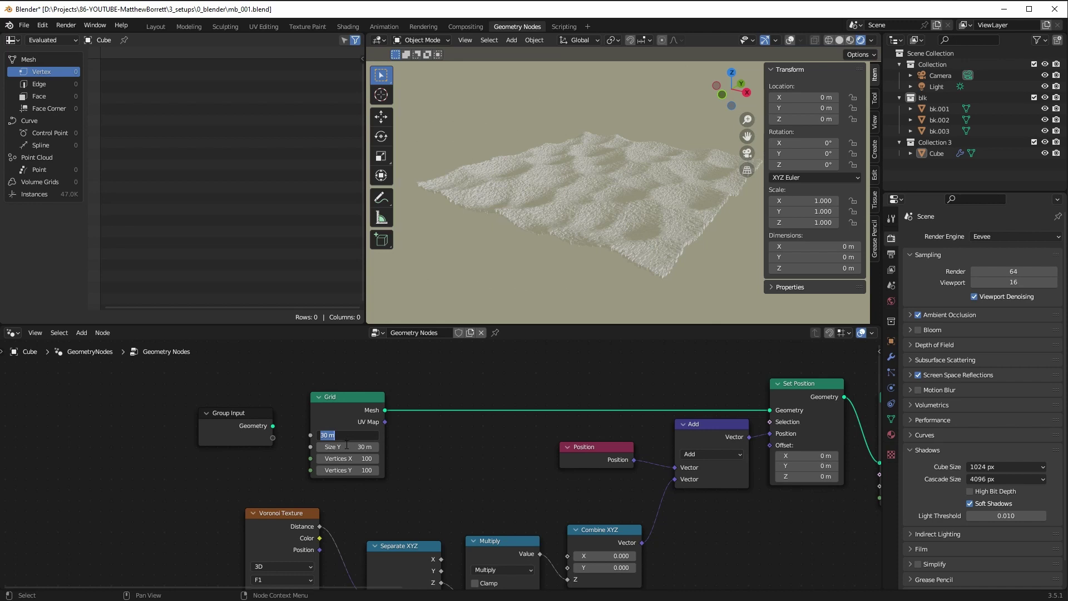
{"action": "left_click", "coordinate": [347, 446]}
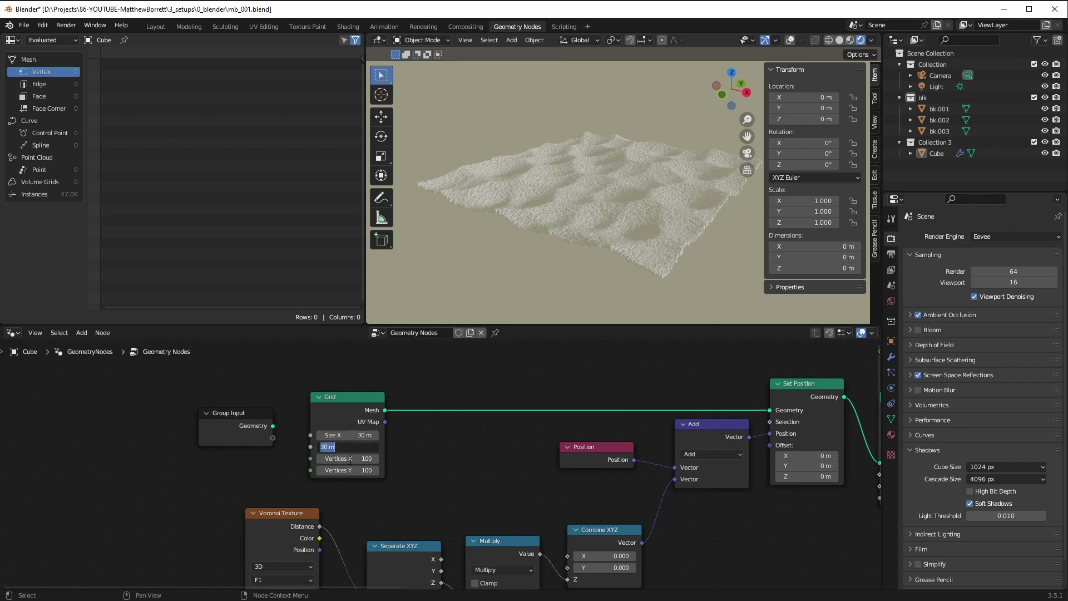
{"action": "key", "text": "Escape"}
Set the Grid node's Size X and Size Y to 50 m
{"action": "left_click", "coordinate": [349, 435]}
{"action": "type", "text": "50"}
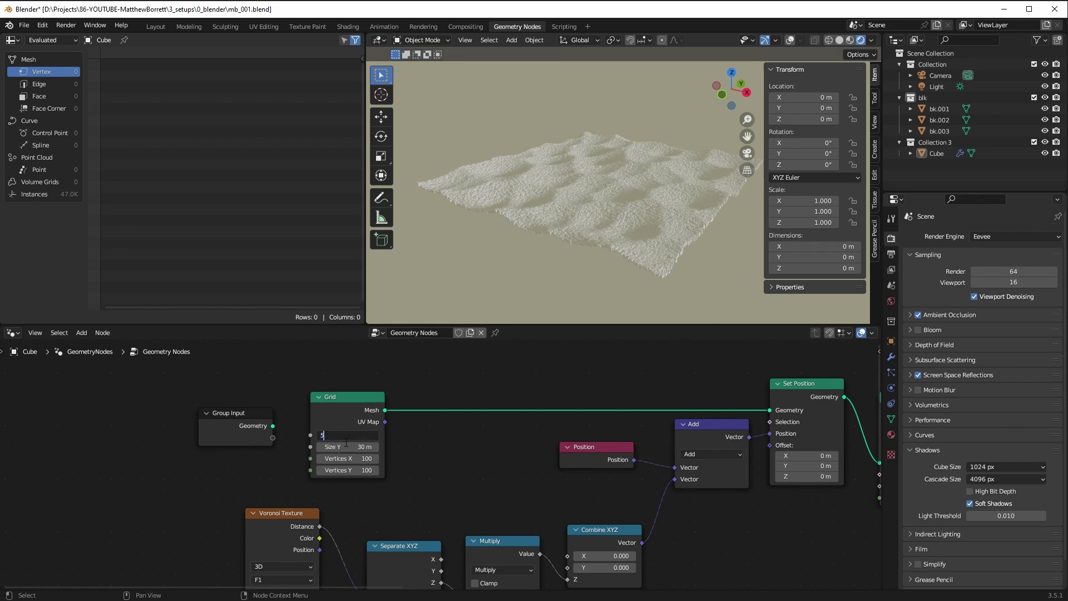
{"action": "key", "text": "Return"}
{"action": "left_click", "coordinate": [355, 450]}
{"action": "type", "text": "50"}
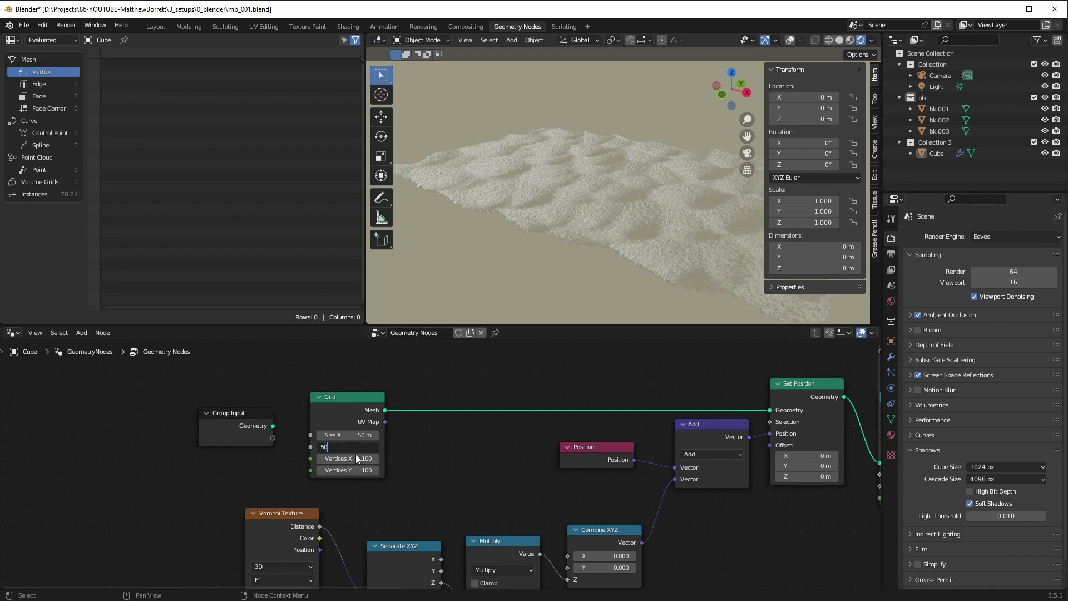
{"action": "key", "text": "Return"}
Examine the enlarged terrain's block detail and overall shape, along with the node chain up to Instance on Points
{"action": "scroll", "coordinate": [563, 236], "scroll_direction": "up", "scroll_amount": 3}
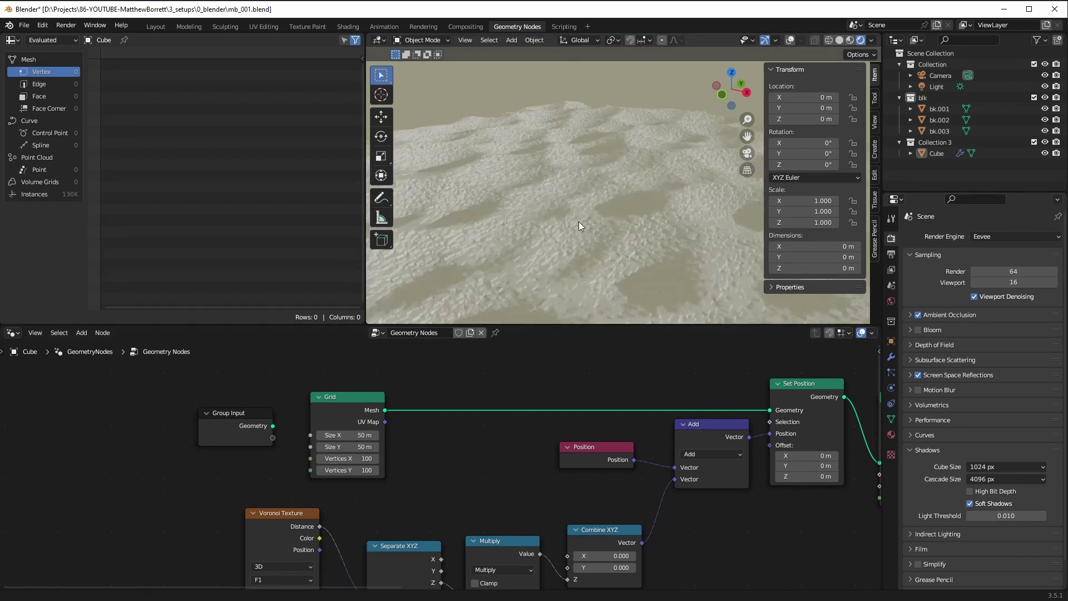
{"action": "scroll", "coordinate": [533, 202], "scroll_direction": "up", "scroll_amount": 4}
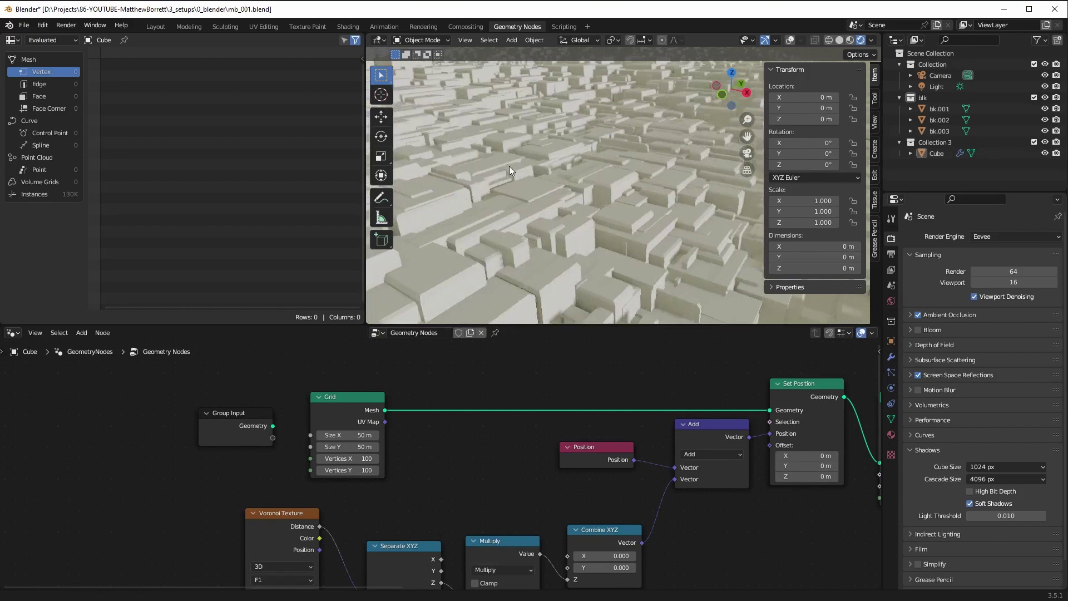
{"action": "scroll", "coordinate": [512, 203], "scroll_direction": "down", "scroll_amount": 4}
{"action": "mouse_move", "coordinate": [495, 237]}
{"action": "middle_mouse_down"}
{"action": "mouse_move", "coordinate": [500, 248]}
{"action": "mouse_move", "coordinate": [508, 233]}
{"action": "middle_mouse_up"}
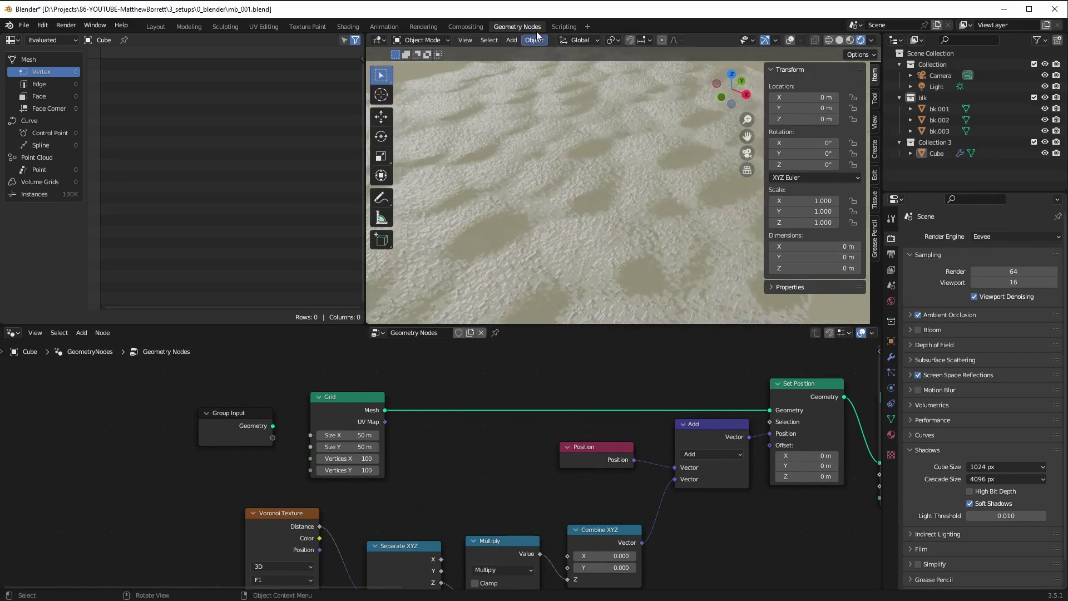
{"action": "mouse_move", "coordinate": [525, 191]}
{"action": "middle_mouse_down"}
{"action": "mouse_move", "coordinate": [541, 176]}
{"action": "mouse_move", "coordinate": [543, 189]}
{"action": "middle_mouse_up"}
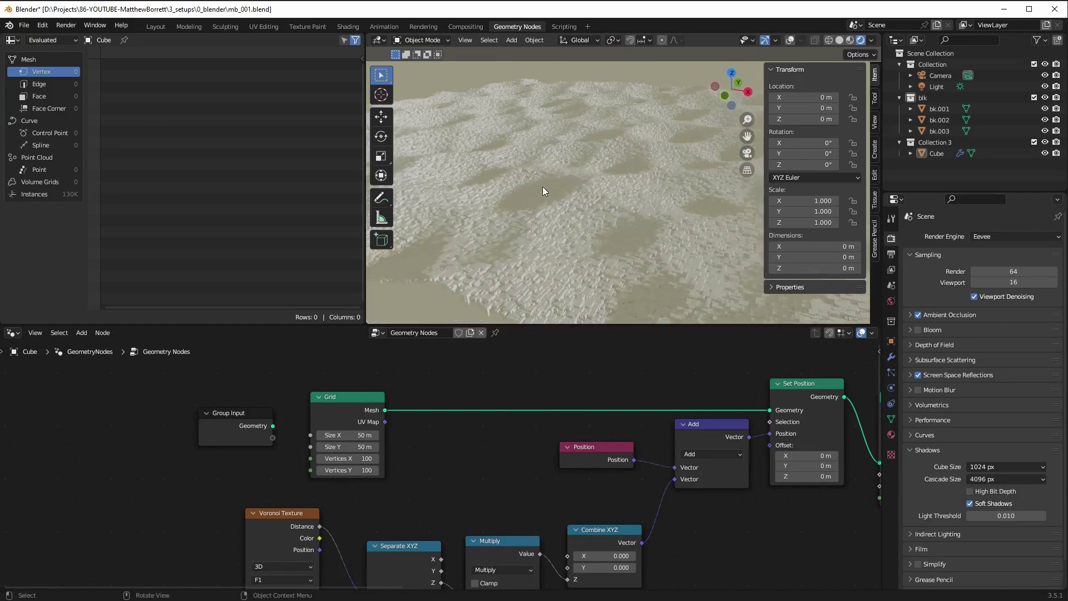
{"action": "scroll", "coordinate": [557, 401], "scroll_direction": "down", "scroll_amount": 2}
{"action": "mouse_move", "coordinate": [472, 432]}
{"action": "middle_mouse_down"}
{"action": "mouse_move", "coordinate": [500, 457]}
{"action": "mouse_move", "coordinate": [472, 444]}
{"action": "middle_mouse_up"}
{"action": "middle_click_drag", "start_coordinate": [365, 442], "coordinate": [215, 412]}
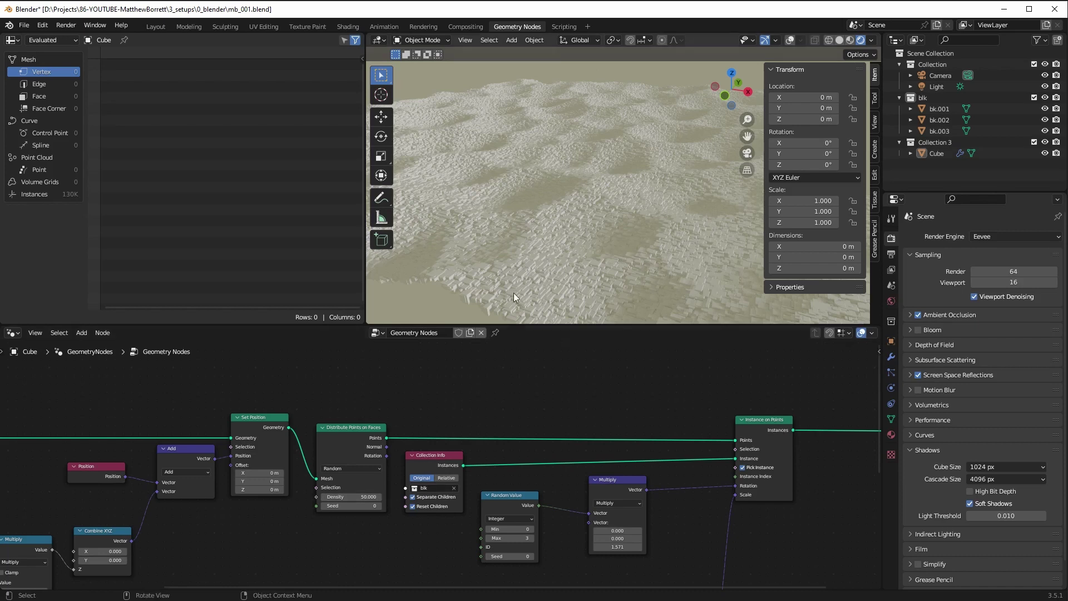
View the terrain through the scene camera, hide the viewport sidebar and show the whole node tree
{"action": "key", "text": "KP_0"}
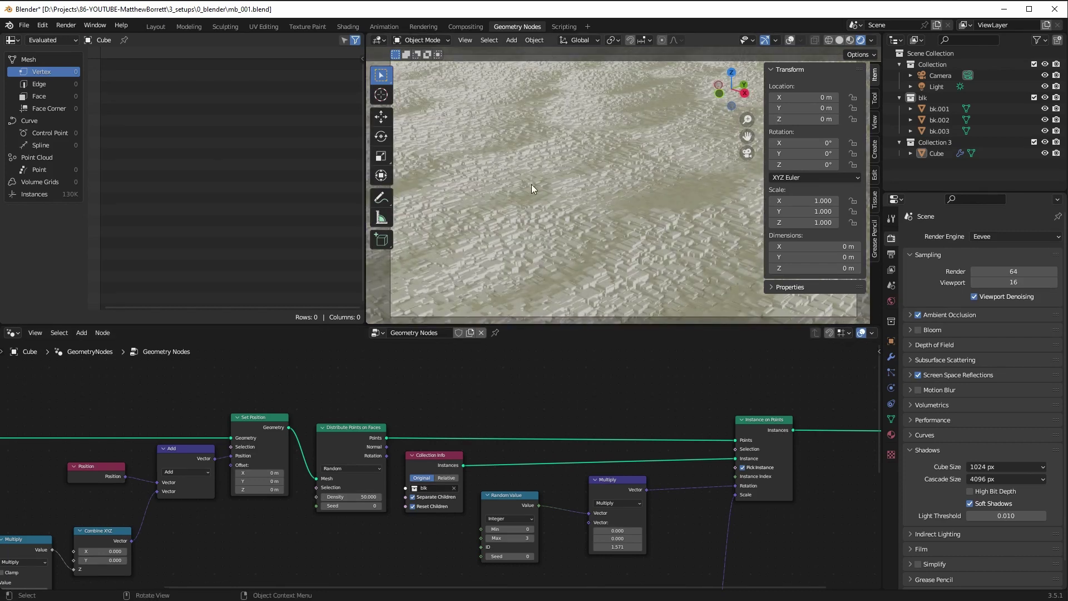
{"action": "key", "text": "n"}
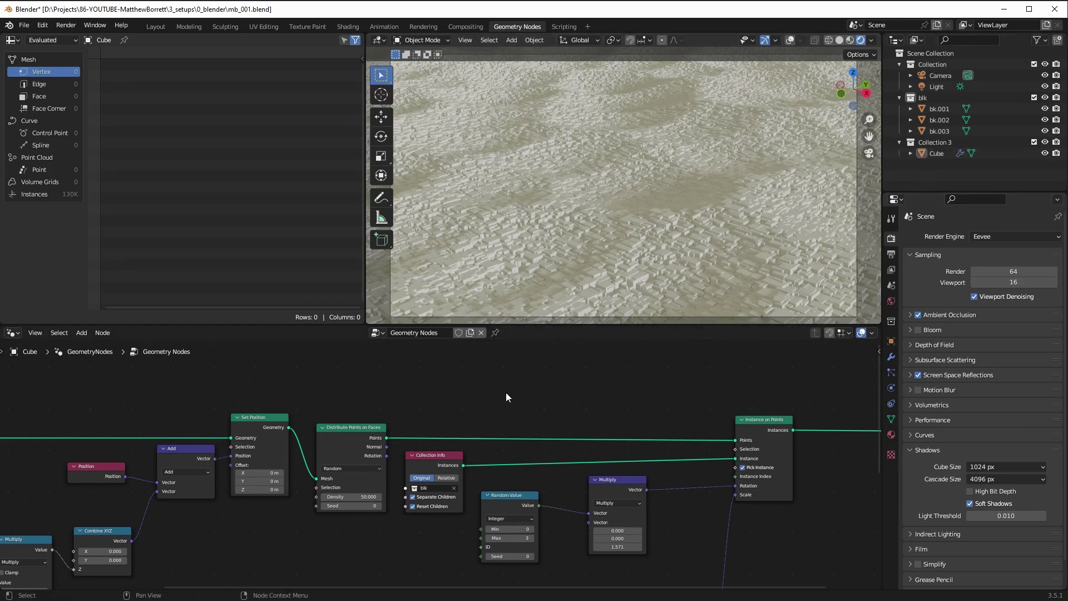
{"action": "scroll", "coordinate": [505, 392], "scroll_direction": "down", "scroll_amount": 4}
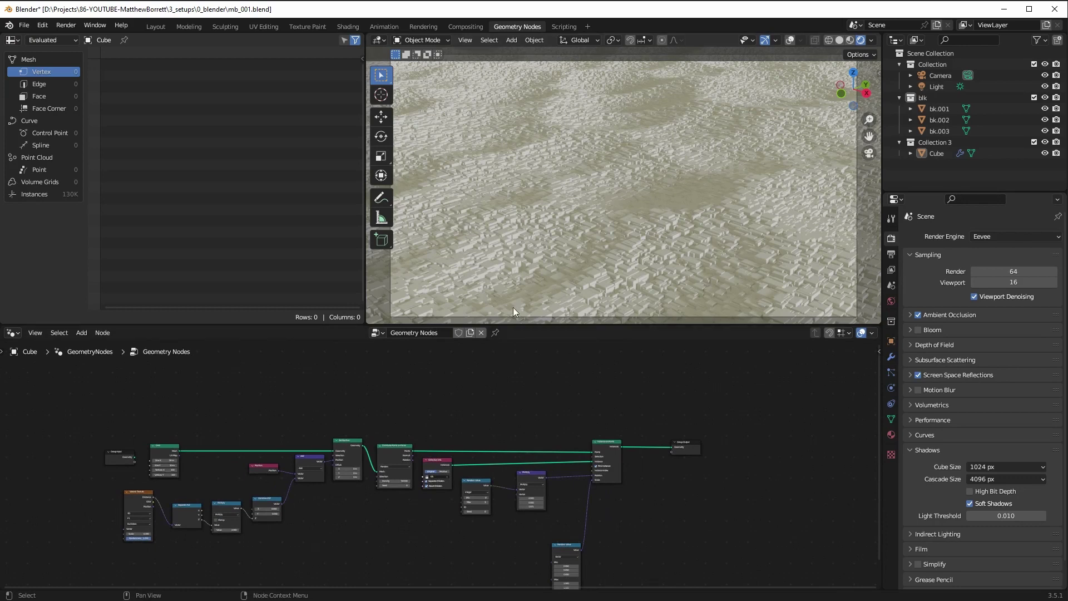
Switch to the Modeling workspace and exclude the blk collection from the view layer
{"action": "left_click", "coordinate": [187, 26]}
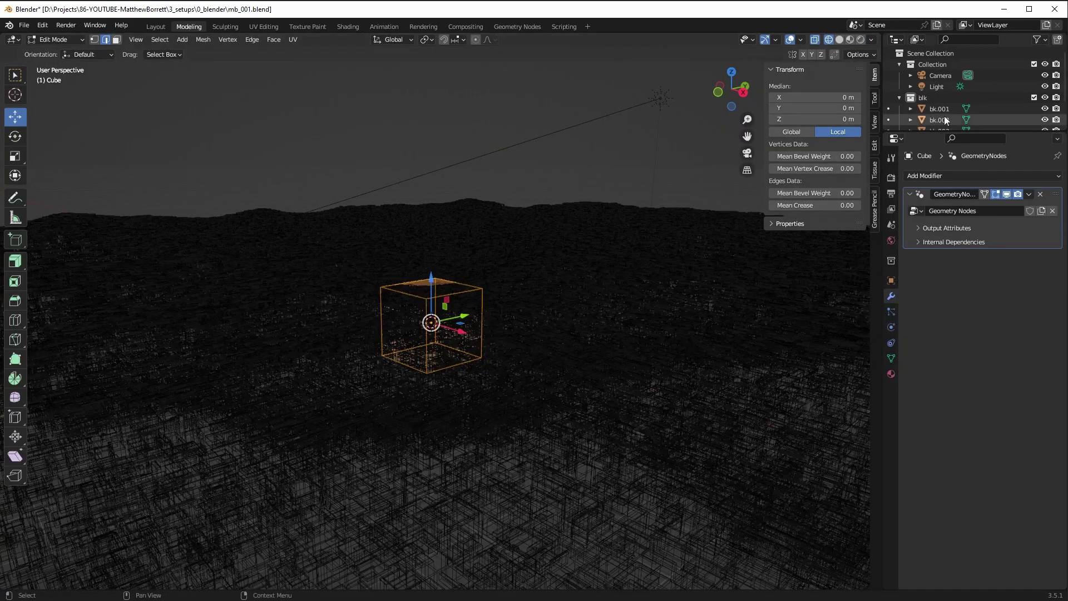
{"action": "left_click", "coordinate": [1034, 97]}
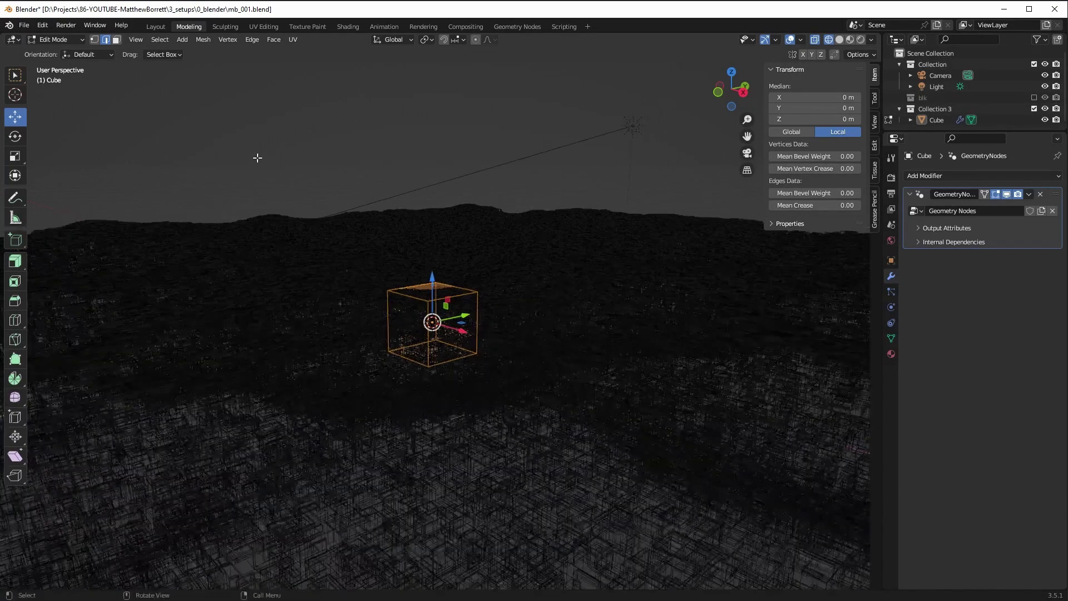
{"action": "middle_click_drag", "start_coordinate": [255, 158], "coordinate": [291, 191]}
Deselect the Cube's mesh and switch the viewport to Object Mode with Solid shading
{"action": "key", "text": "alt+a"}
{"action": "left_click", "coordinate": [54, 40]}
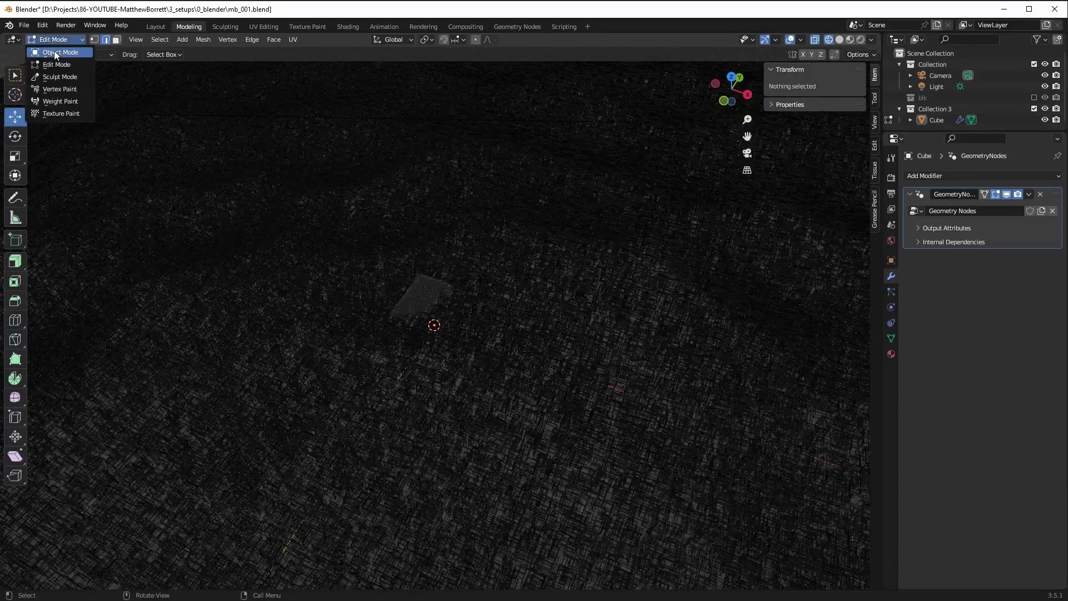
{"action": "left_click", "coordinate": [54, 51]}
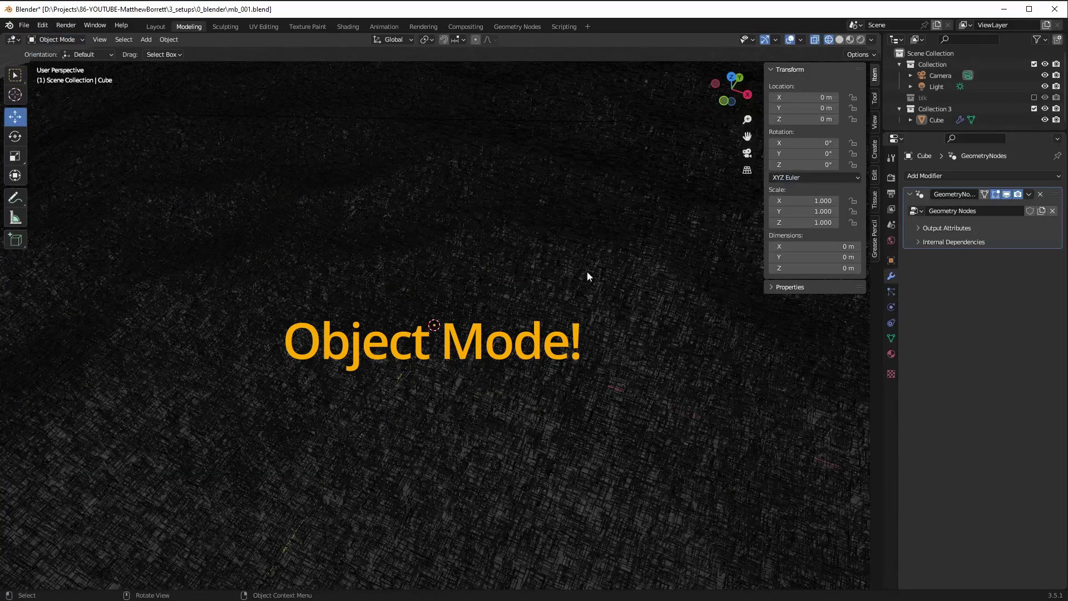
{"action": "left_click", "coordinate": [839, 39]}
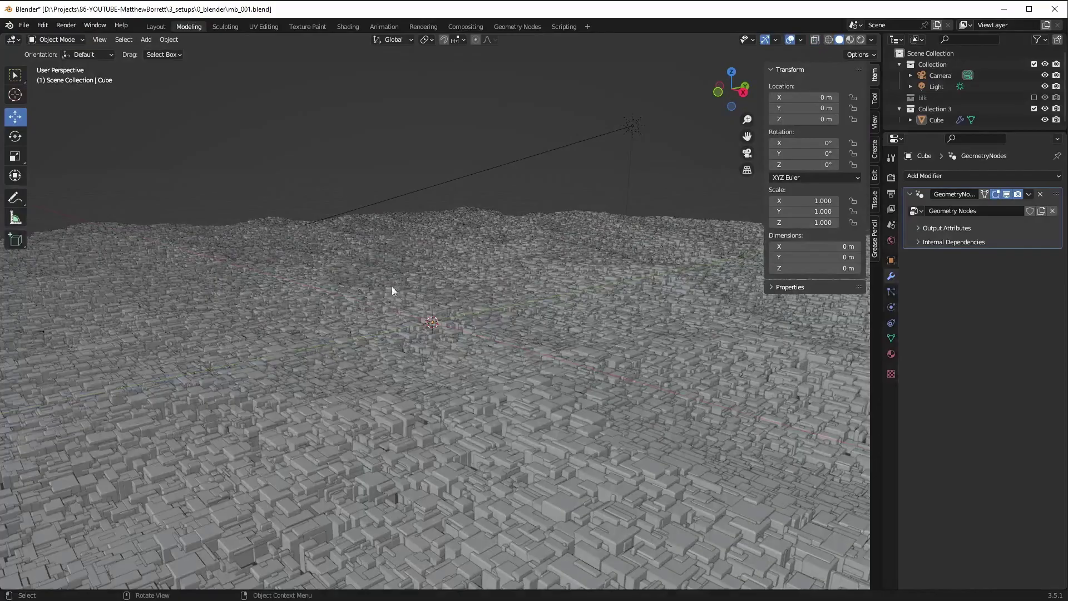
Add a mesh plane to the terrain scene and scale it by 40
{"action": "middle_click_drag", "start_coordinate": [391, 286], "coordinate": [352, 316]}
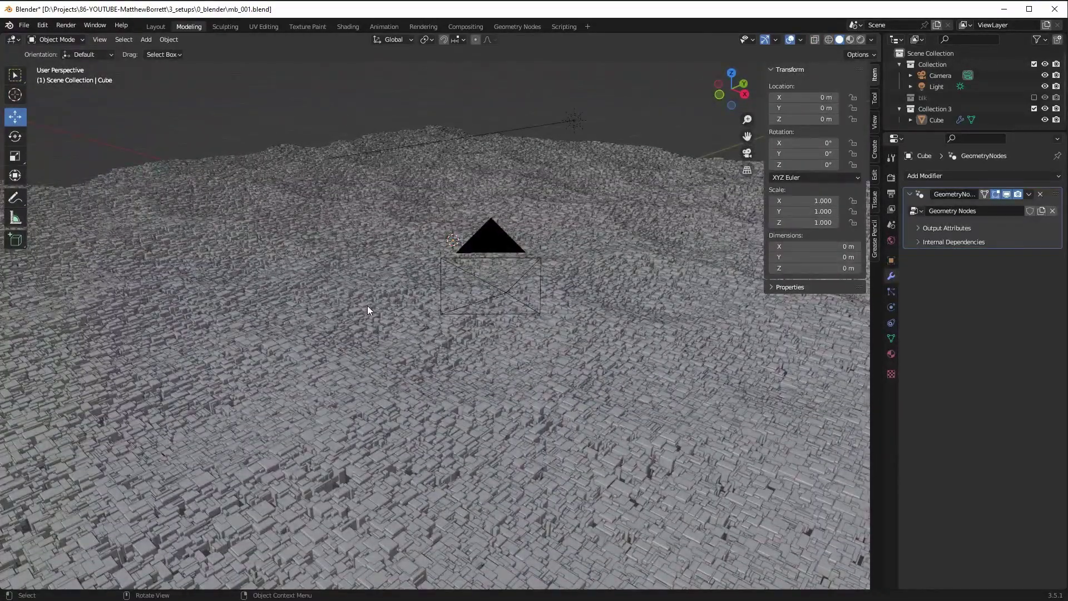
{"action": "left_click", "coordinate": [148, 42]}
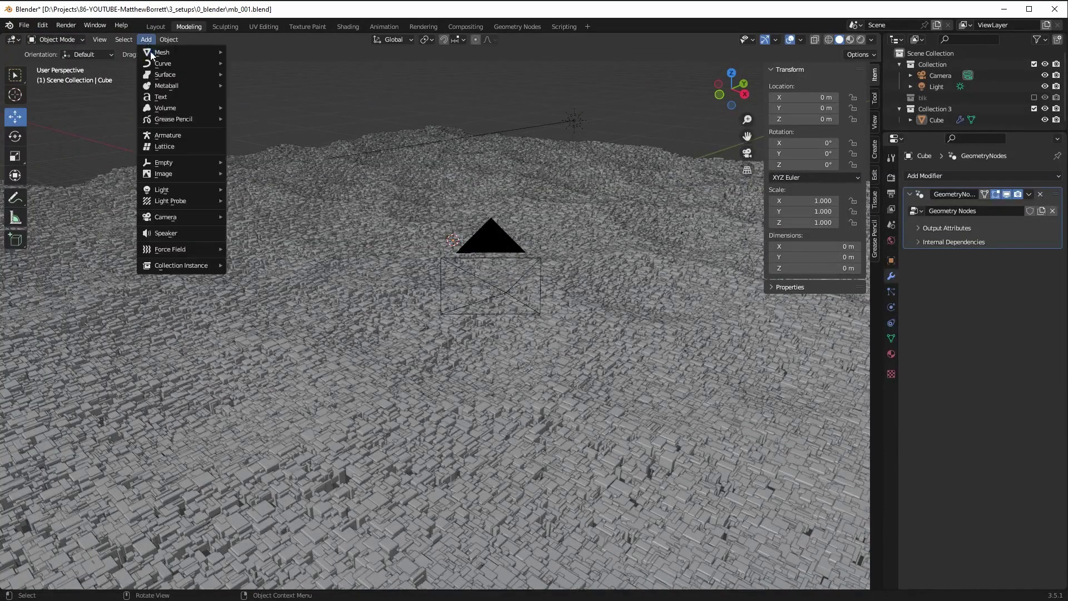
{"action": "mouse_move", "coordinate": [154, 51]}
{"action": "left_click", "coordinate": [249, 58]}
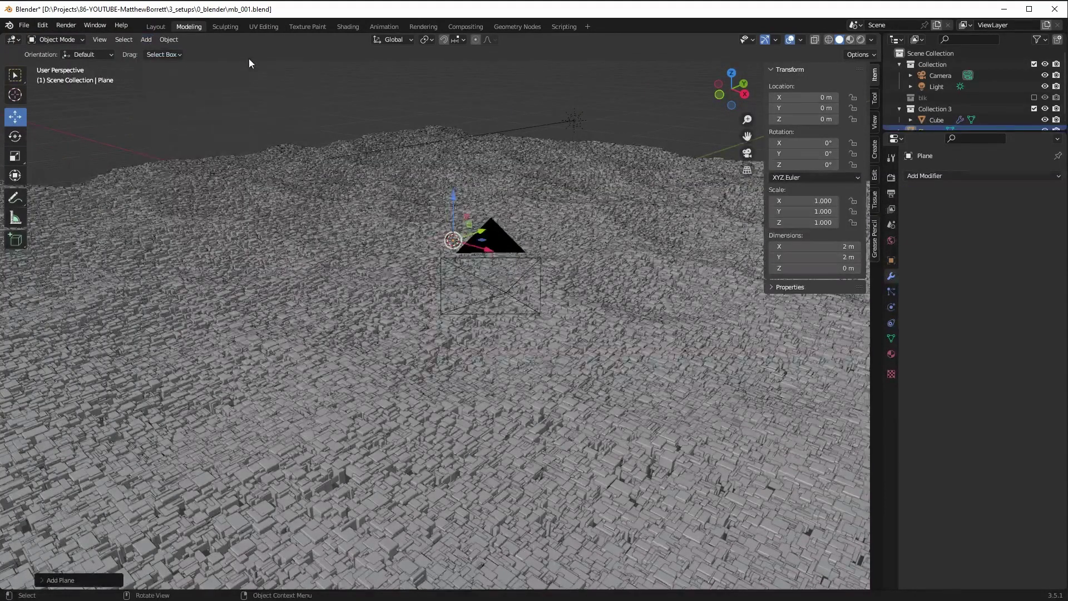
{"action": "type", "text": "s40"}
{"action": "key", "text": "Return"}
Raise the plane along Z to about 1.3 m so it cuts through the block terrain
{"action": "middle_click_drag", "start_coordinate": [297, 355], "coordinate": [301, 362]}
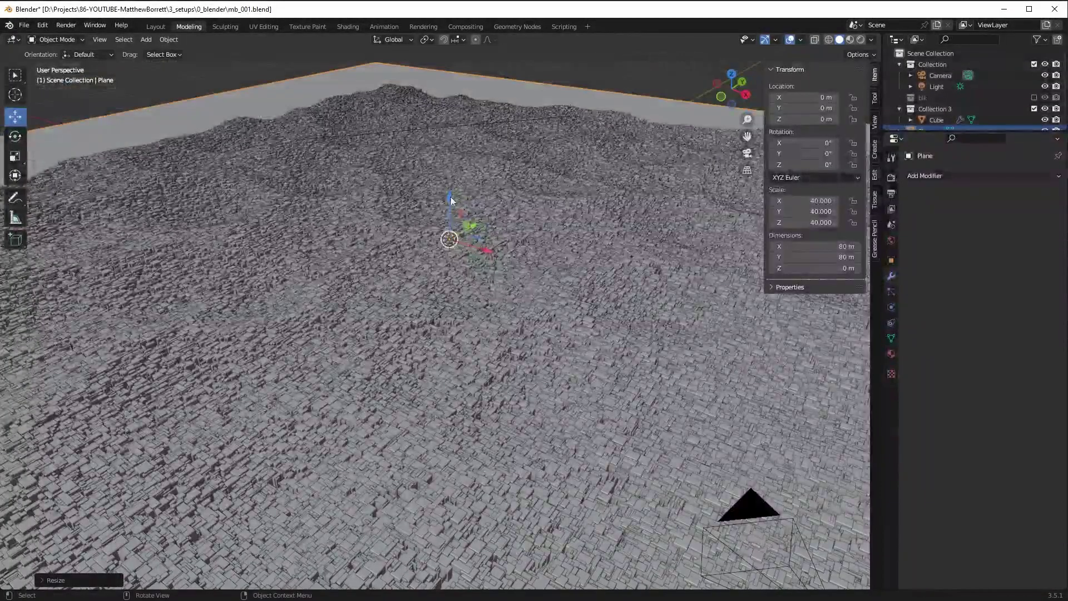
{"action": "key", "text": "g"}
{"action": "key", "text": "z"}
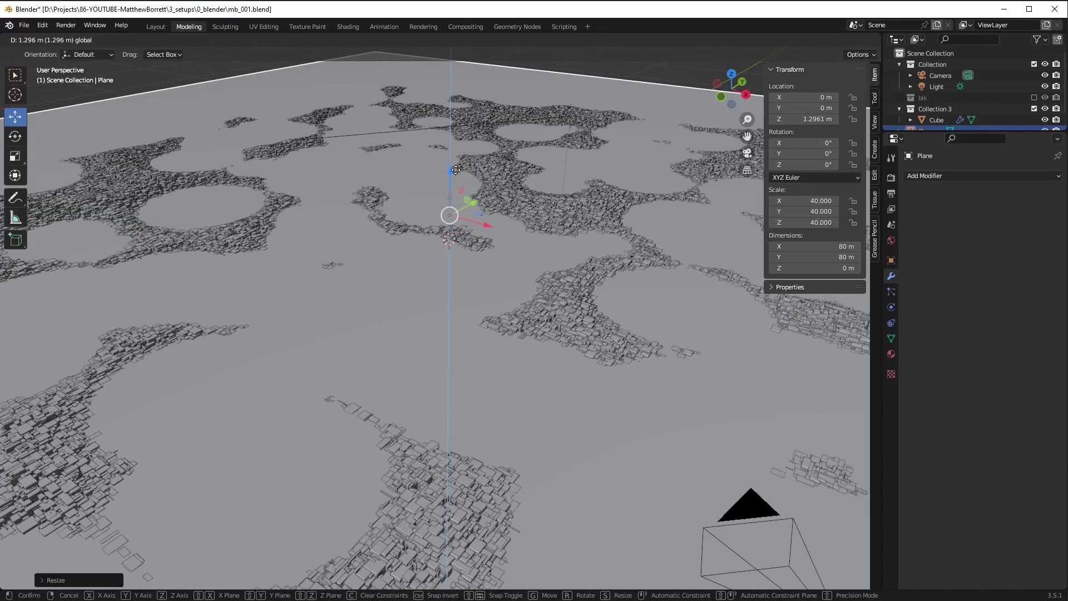
{"action": "left_click", "coordinate": [399, 222]}
{"action": "middle_click_drag", "start_coordinate": [398, 222], "coordinate": [321, 49]}
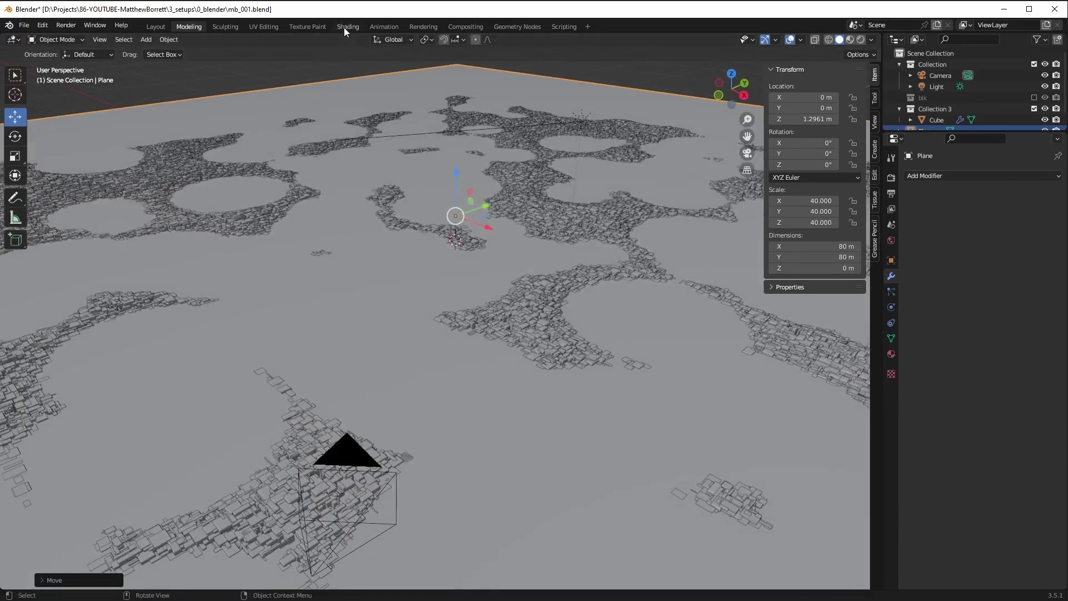
Switch to the Shading workspace, show the viewport in Rendered shading and set the render engine to Cycles
{"action": "left_click", "coordinate": [346, 26]}
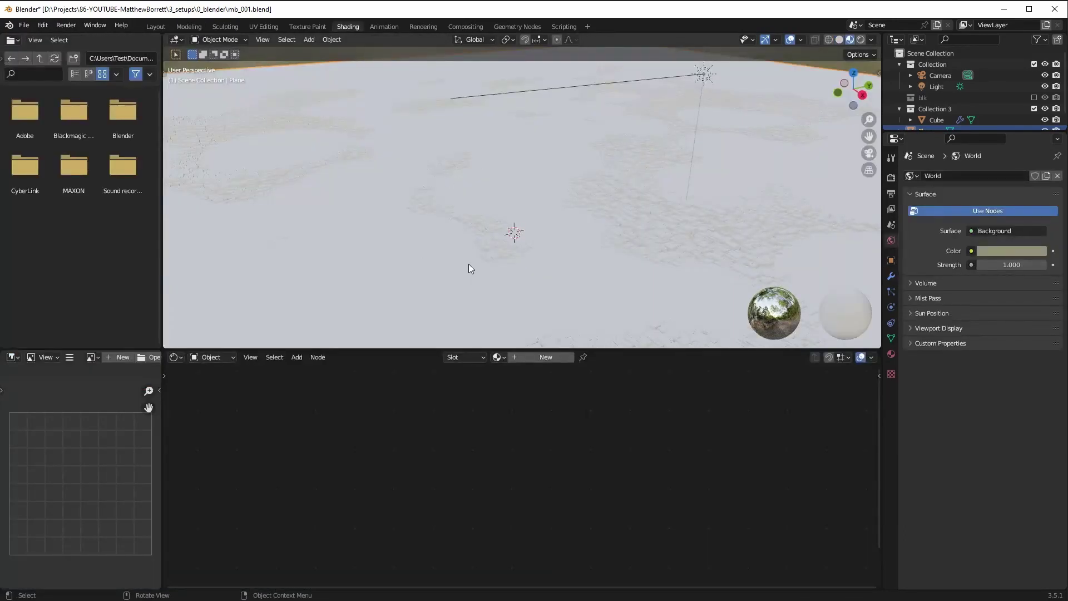
{"action": "key", "text": "z"}
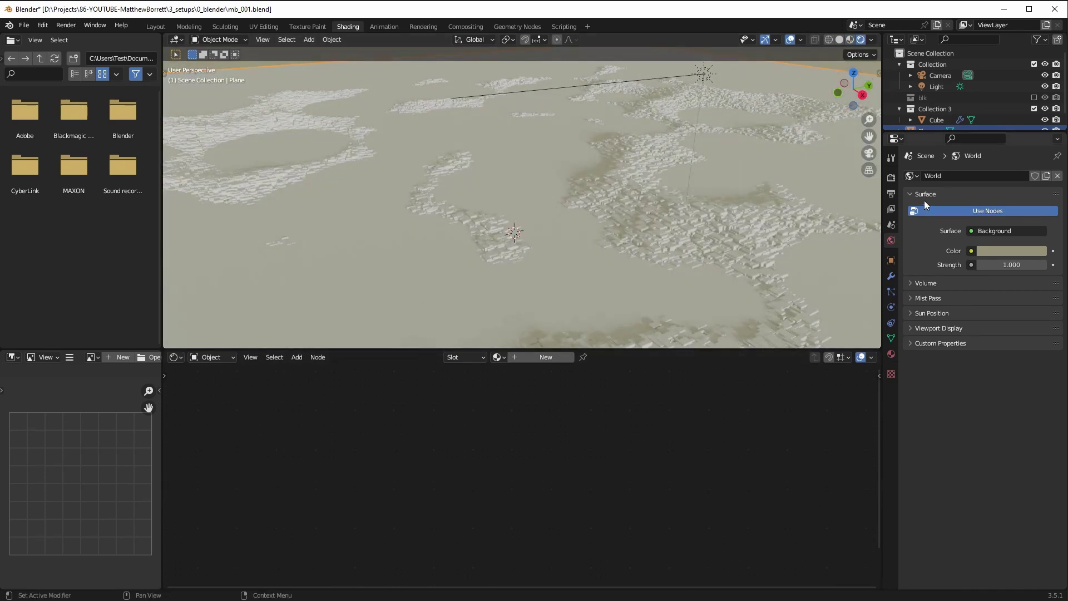
{"action": "left_click", "coordinate": [890, 178]}
{"action": "left_click", "coordinate": [978, 176]}
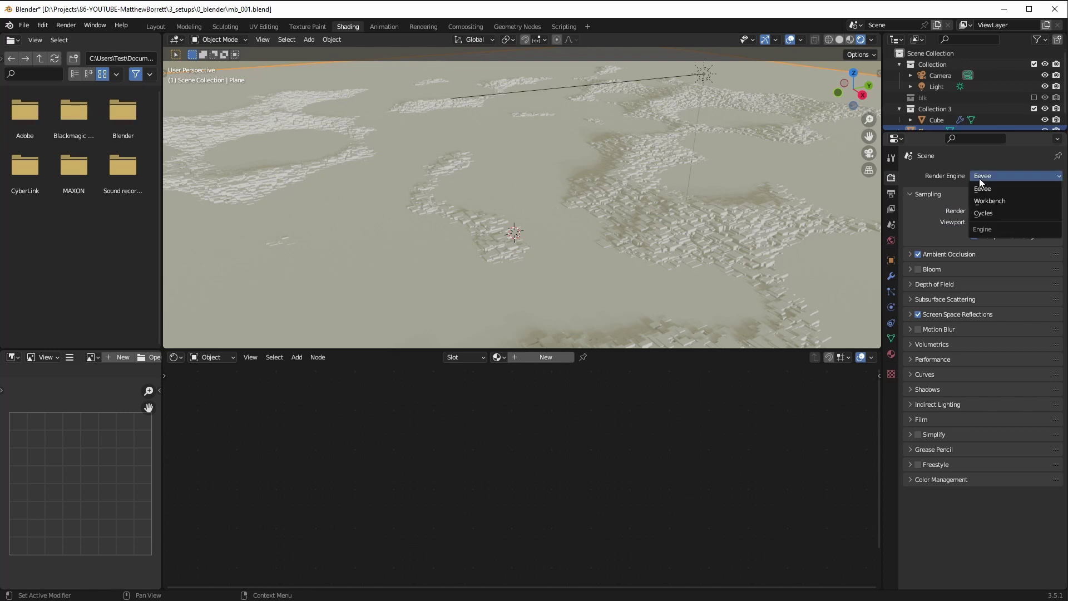
{"action": "left_click", "coordinate": [980, 215]}
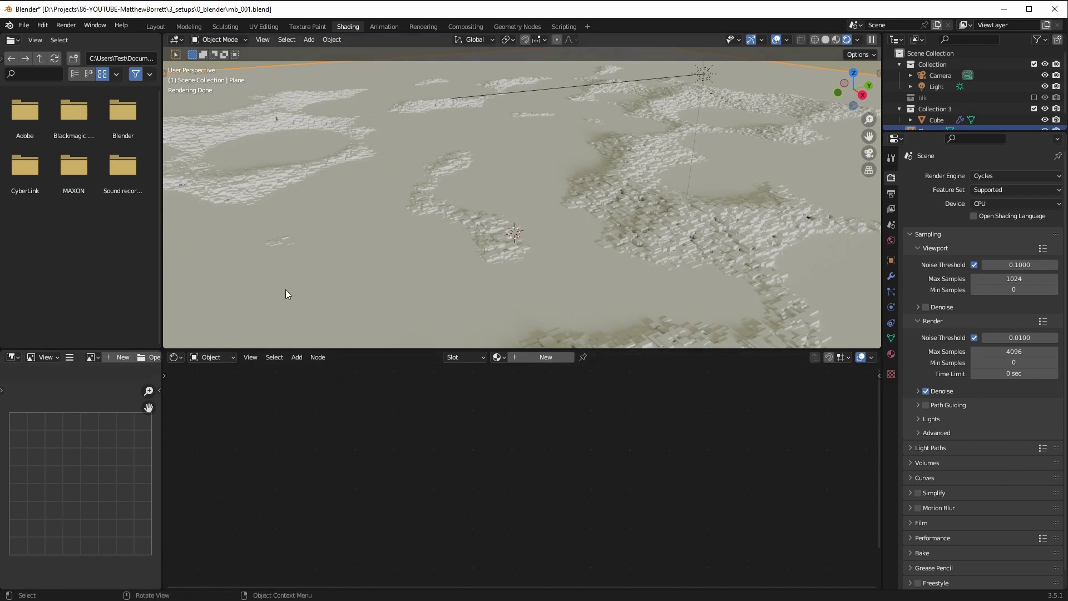
Save the scene as a new file named mb_002.blend
{"action": "left_click", "coordinate": [24, 25]}
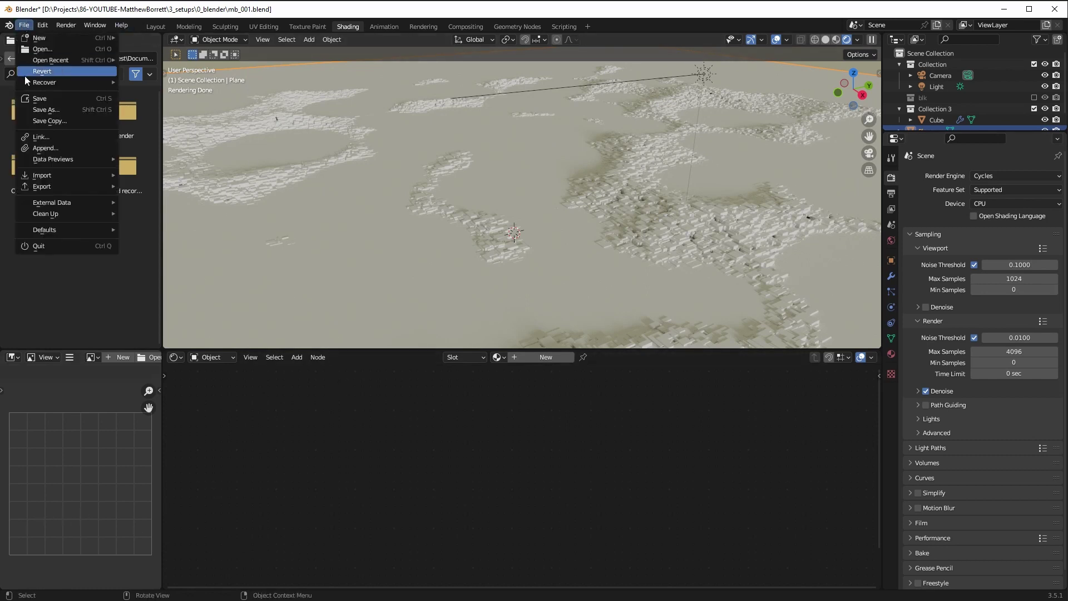
{"action": "left_click", "coordinate": [36, 109]}
{"action": "key", "text": "End"}
{"action": "key", "text": "ctrl+shift+Left"}
{"action": "key", "text": "BackSpace"}
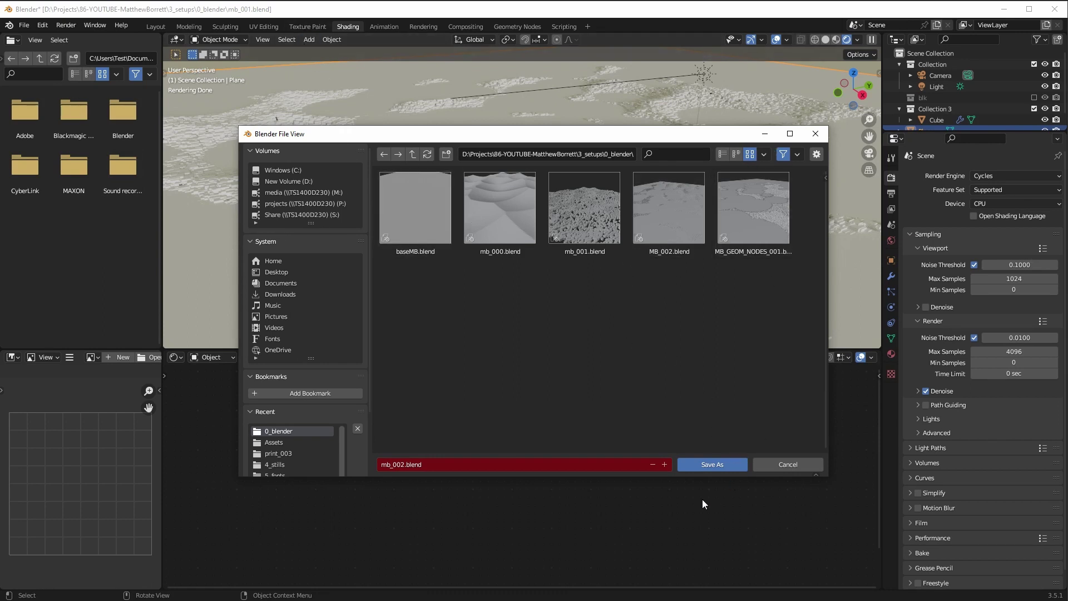
{"action": "left_click", "coordinate": [708, 465]}
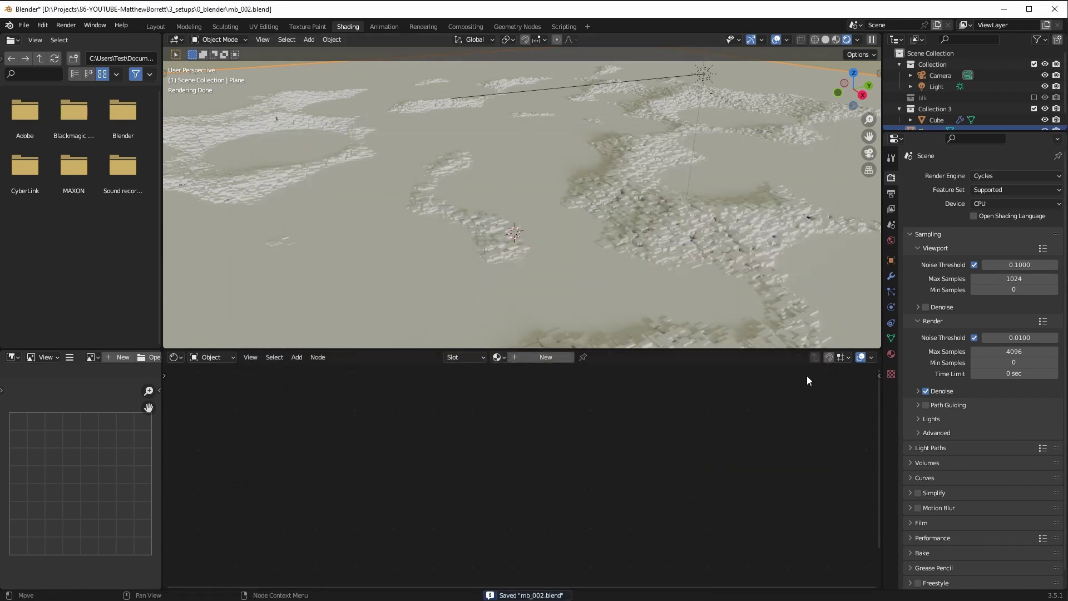
Move the Plane into Collection 3 and rename that collection landStuff
{"action": "left_click_drag", "start_coordinate": [934, 130], "coordinate": [925, 315]}
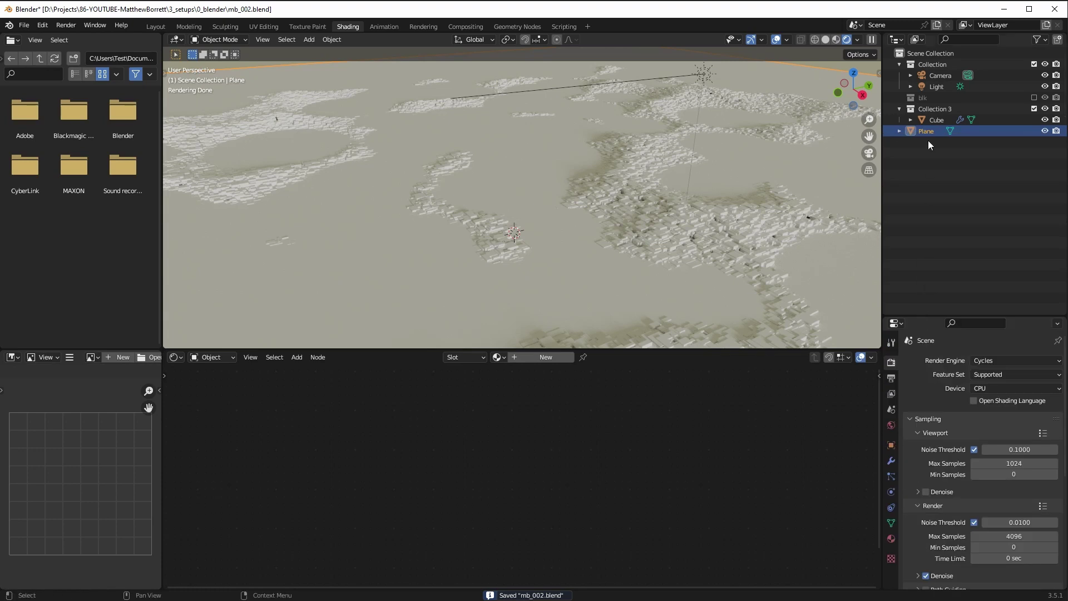
{"action": "left_click_drag", "start_coordinate": [926, 129], "coordinate": [933, 108]}
{"action": "double_click", "coordinate": [933, 109]}
{"action": "key", "text": "BackSpace"}
{"action": "type", "text": "land5"}
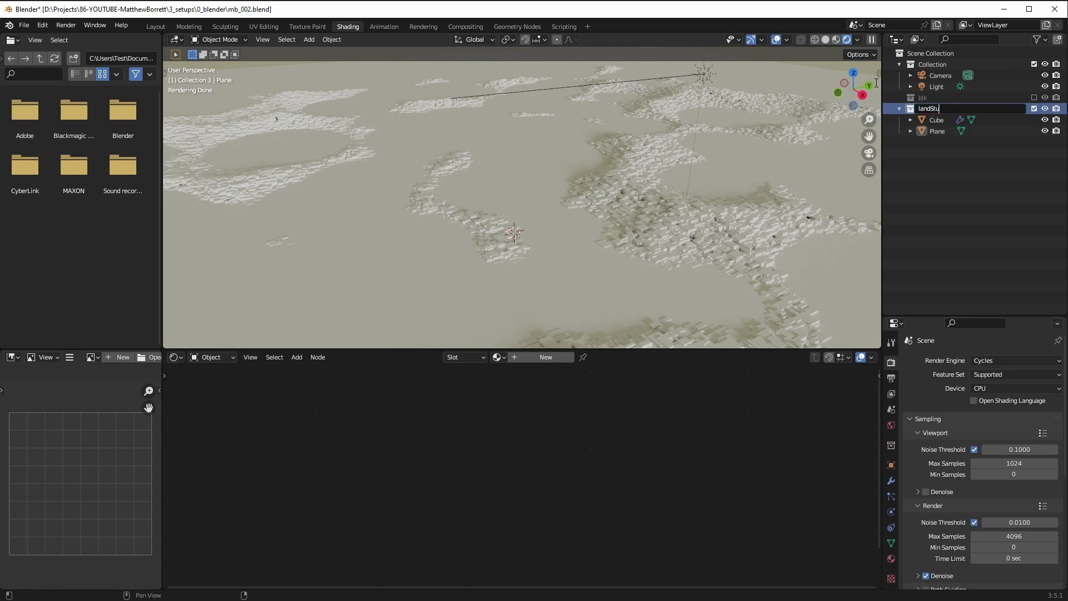
{"action": "key", "text": "Return"}
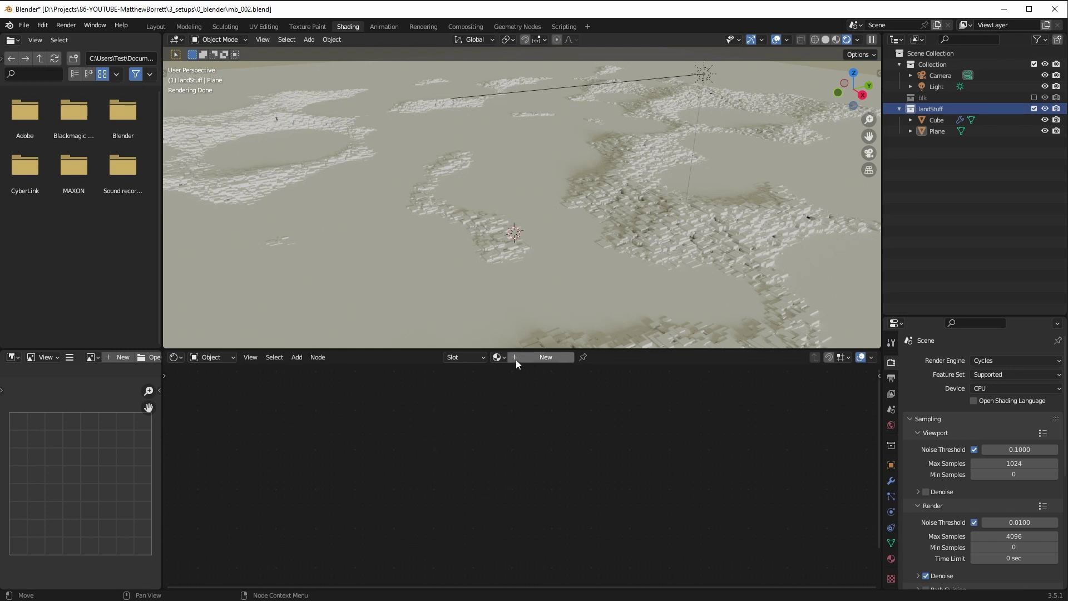
Rename the Plane object in the landStuff collection as water
{"action": "left_click", "coordinate": [937, 123]}
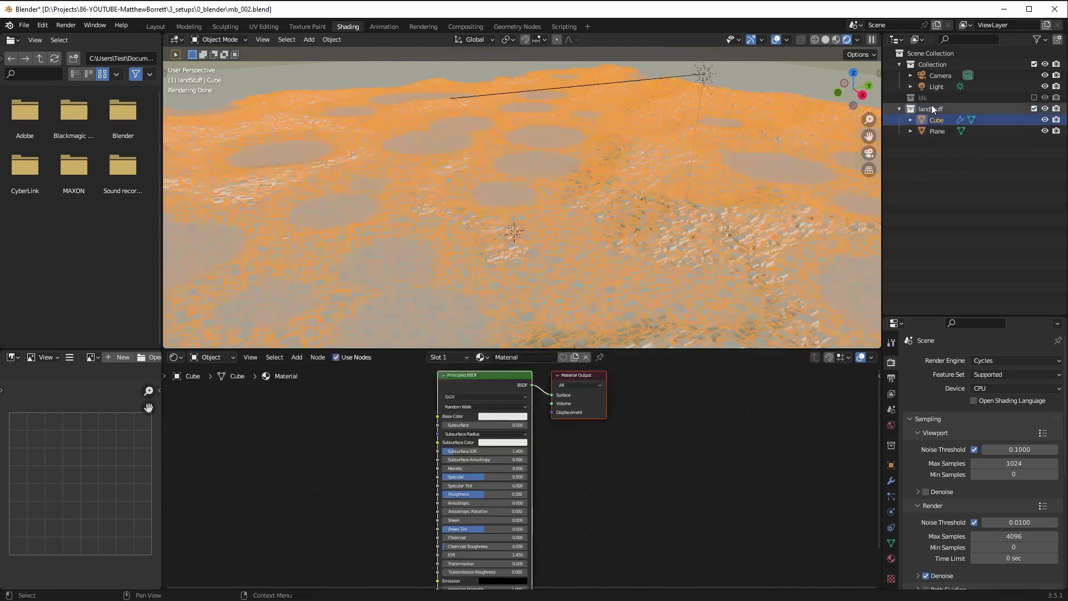
{"action": "left_click", "coordinate": [937, 134]}
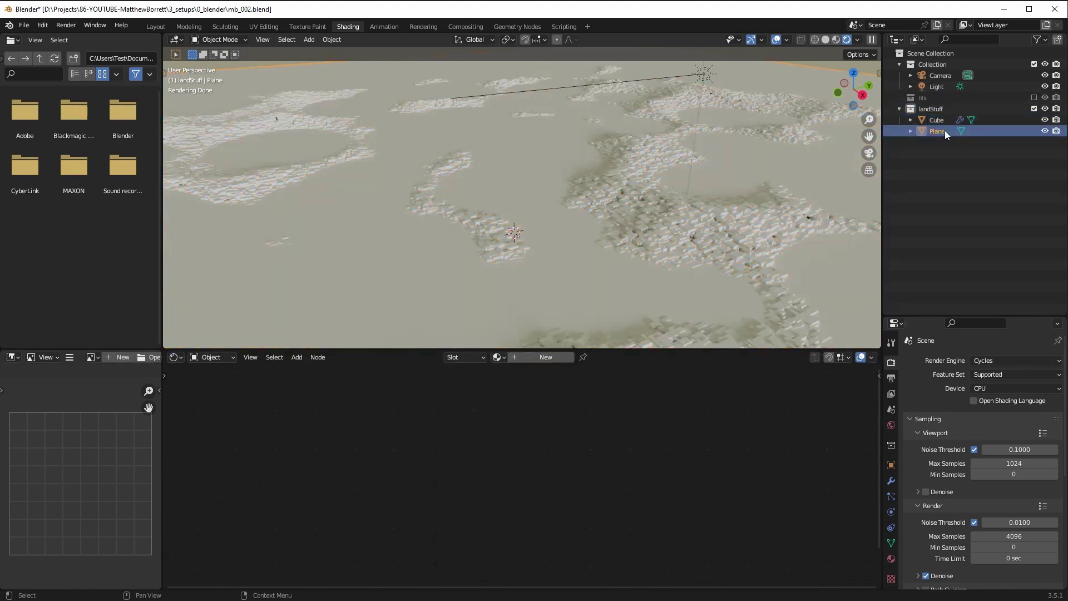
{"action": "double_click", "coordinate": [937, 131]}
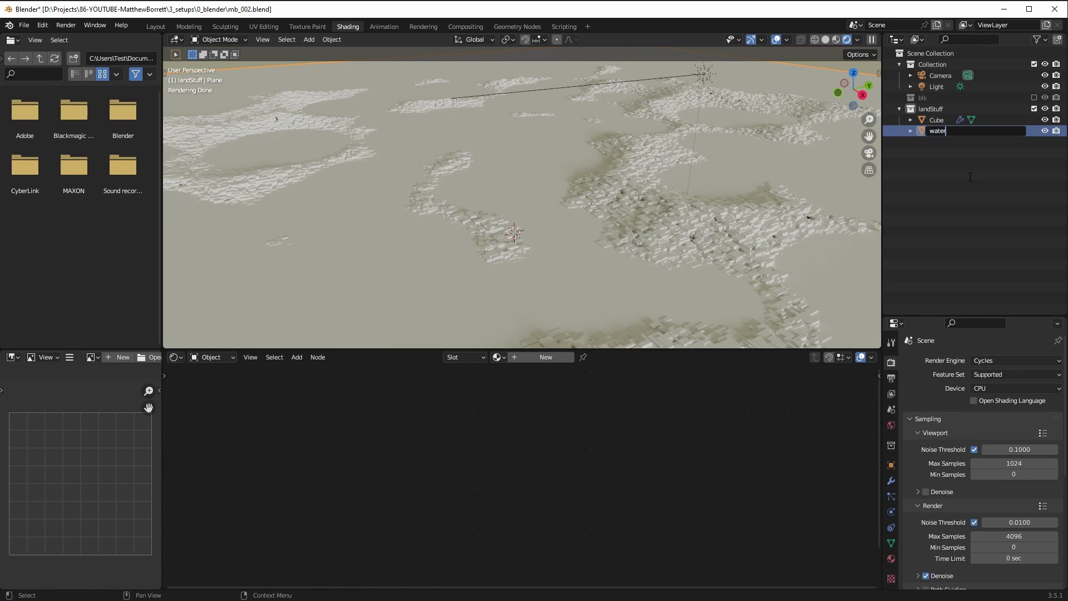
{"action": "key", "text": "Return"}
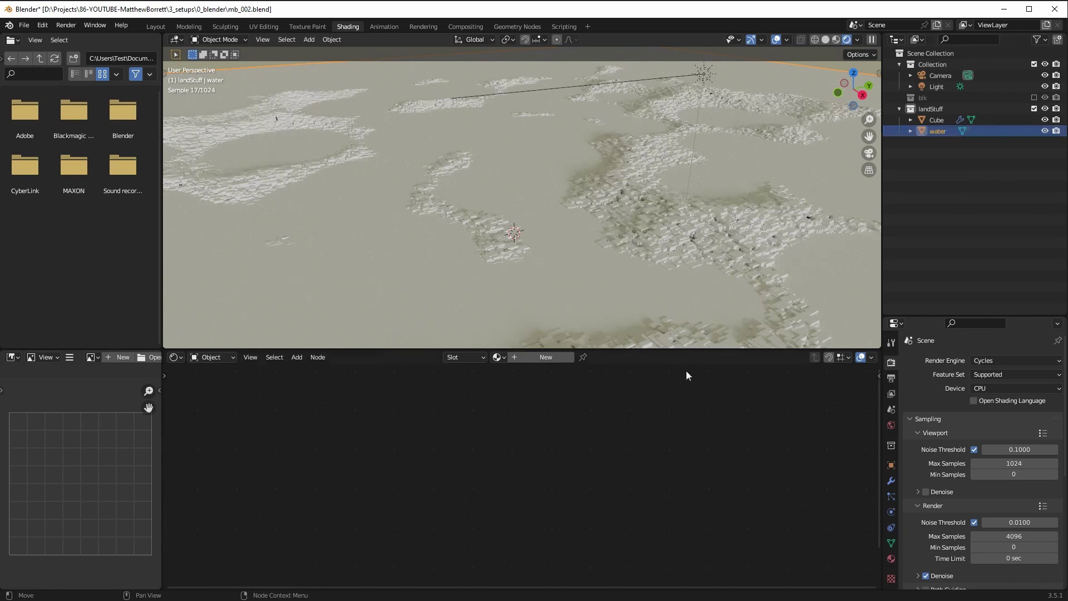
Rename the Cube object in the landStuff collection as landblocks
{"action": "left_click", "coordinate": [935, 120]}
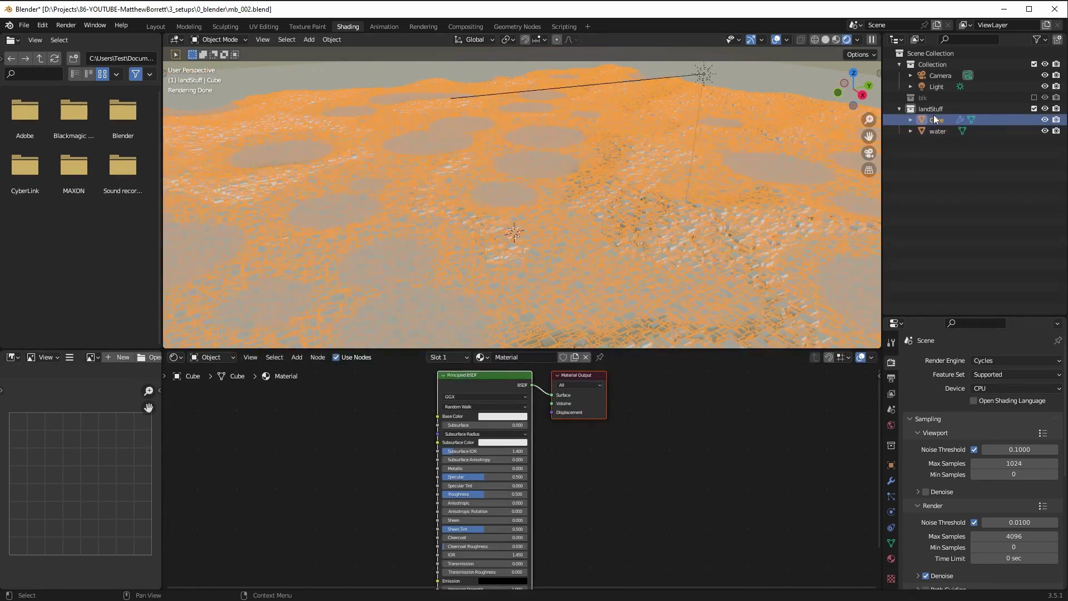
{"action": "double_click", "coordinate": [935, 118]}
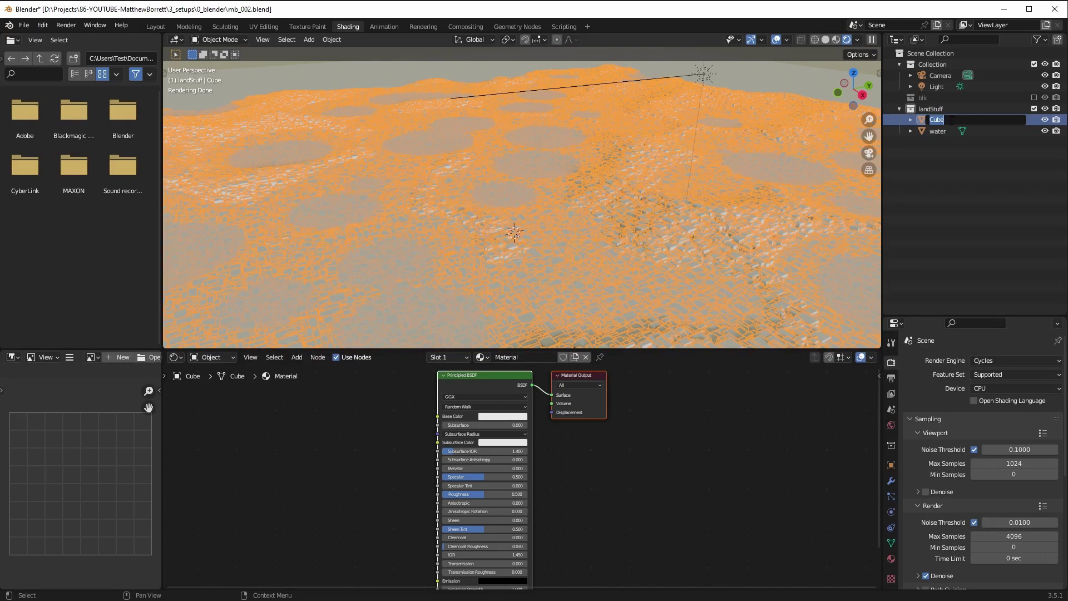
{"action": "type", "text": "landblocks"}
{"action": "key", "text": "Return"}
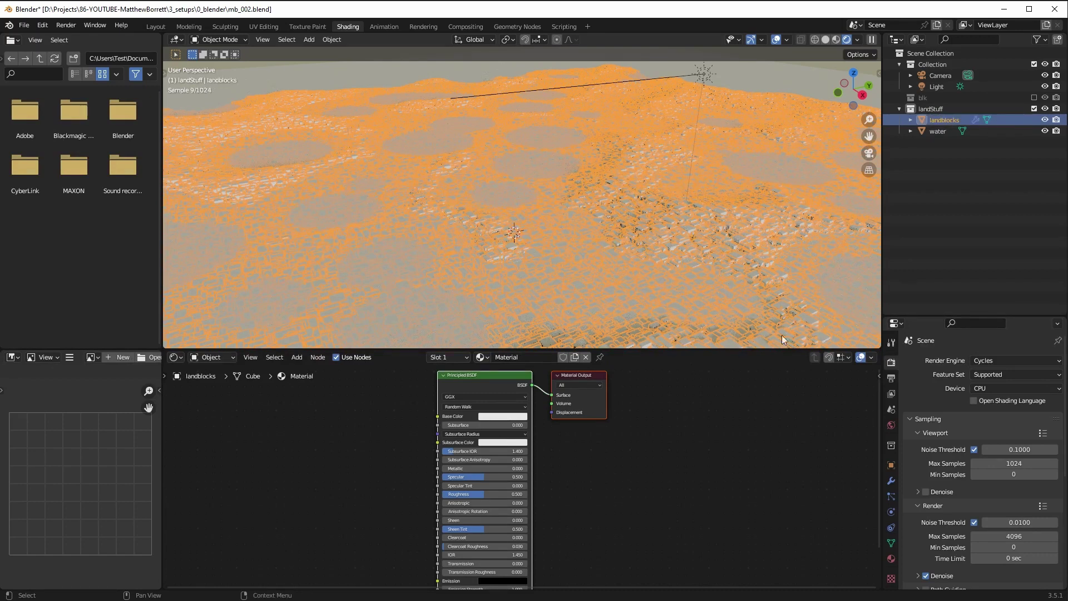
Create a new material on the water plane with its IOR at 1.15 and Transmission at 1
{"action": "left_click", "coordinate": [940, 131]}
{"action": "left_click", "coordinate": [512, 359]}
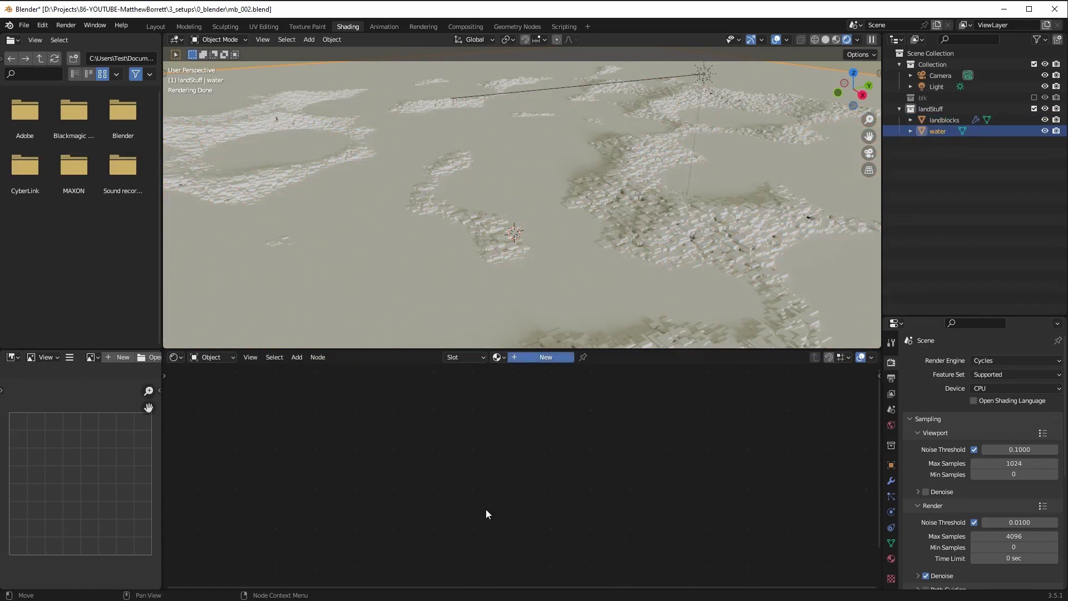
{"action": "scroll", "coordinate": [396, 500], "scroll_direction": "up", "scroll_amount": 4}
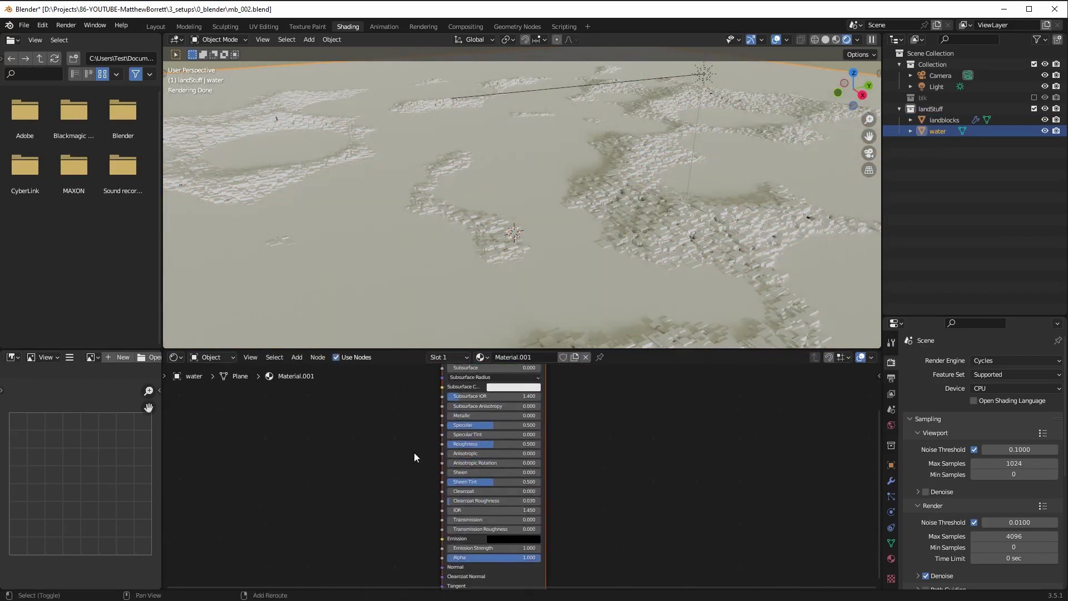
{"action": "left_click", "coordinate": [455, 482]}
{"action": "type", "text": "1"}
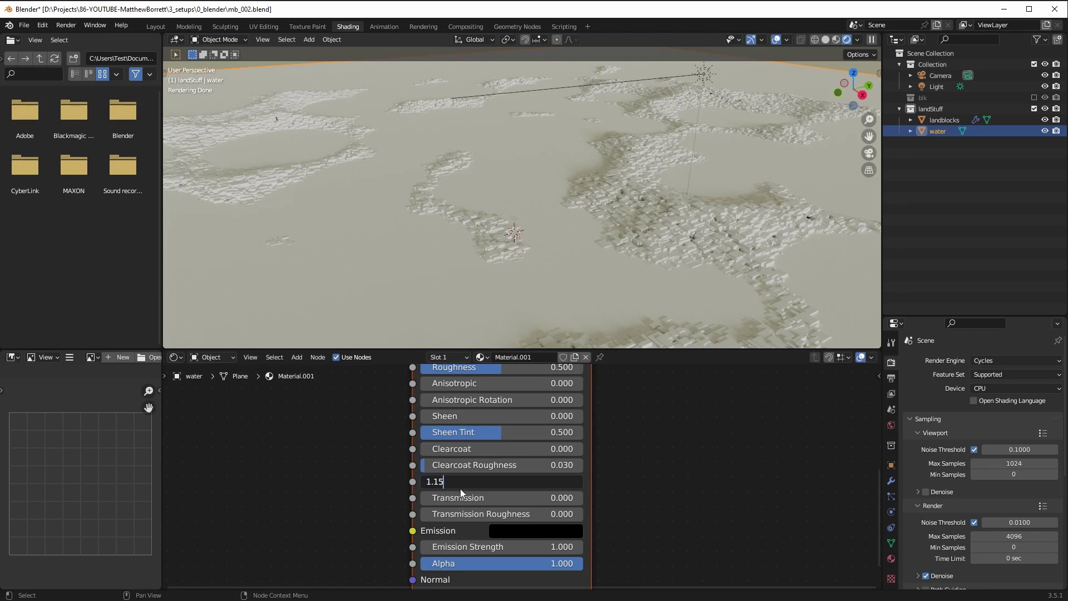
{"action": "key", "text": "Return"}
{"action": "left_click", "coordinate": [443, 499]}
{"action": "type", "text": "1"}
{"action": "key", "text": "Return"}
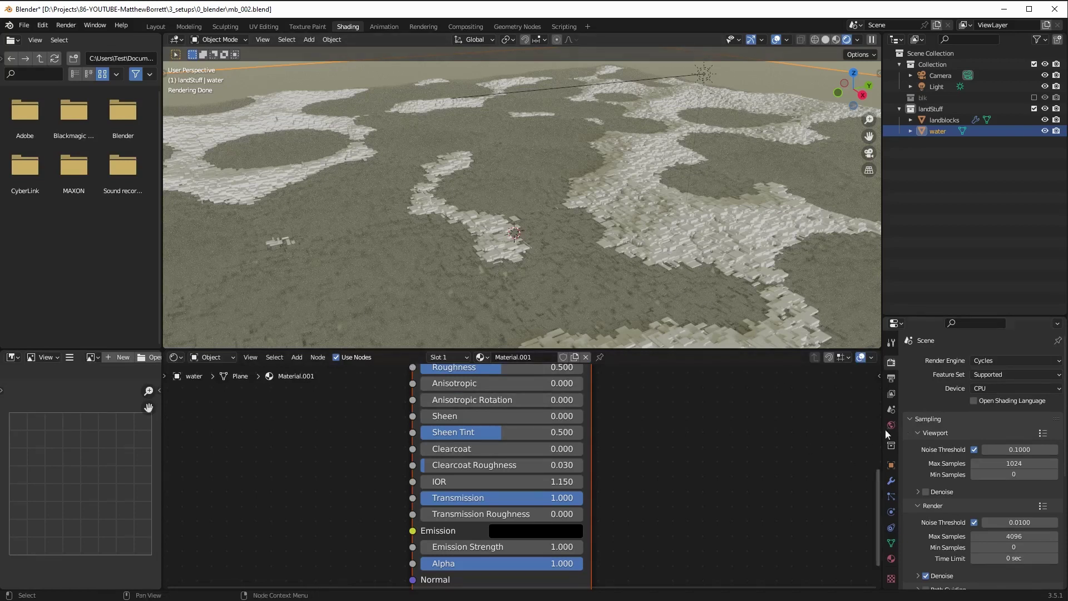
Disable Shadow in the water object's ray visibility settings
{"action": "left_click", "coordinate": [891, 466]}
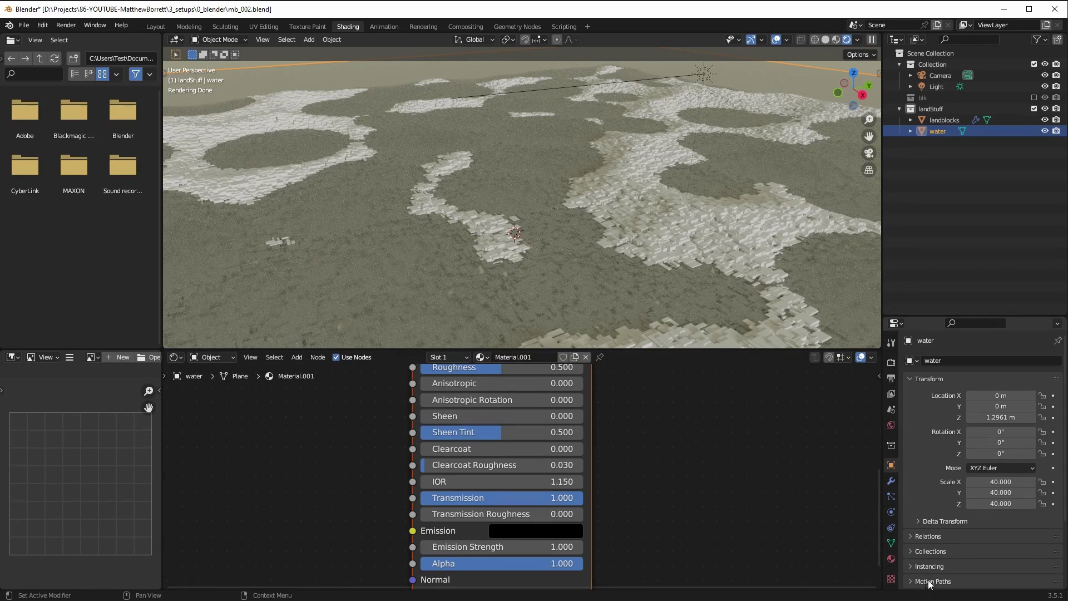
{"action": "scroll", "coordinate": [930, 584], "scroll_direction": "down", "scroll_amount": 4}
{"action": "left_click", "coordinate": [916, 535]}
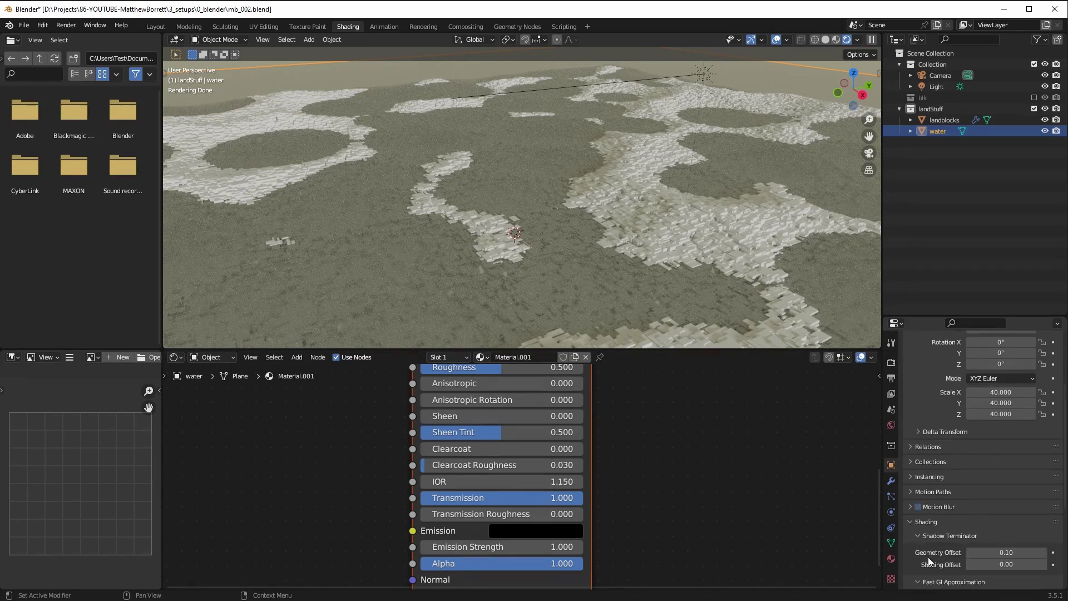
{"action": "scroll", "coordinate": [927, 556], "scroll_direction": "down", "scroll_amount": 3}
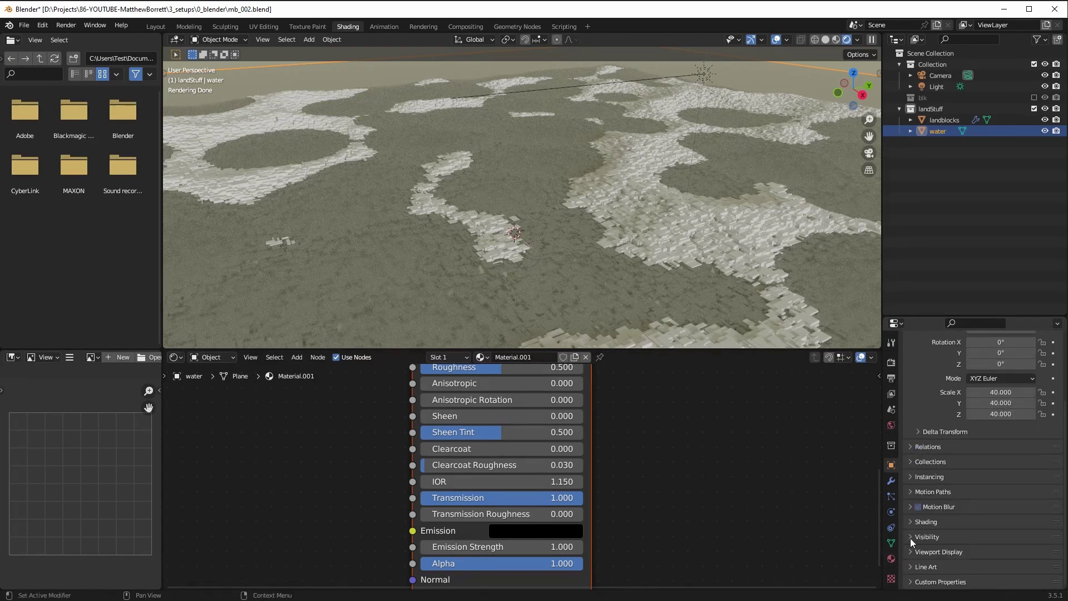
{"action": "left_click", "coordinate": [921, 548]}
{"action": "scroll", "coordinate": [931, 517], "scroll_direction": "down", "scroll_amount": 2}
{"action": "scroll", "coordinate": [931, 517], "scroll_direction": "down", "scroll_amount": 1}
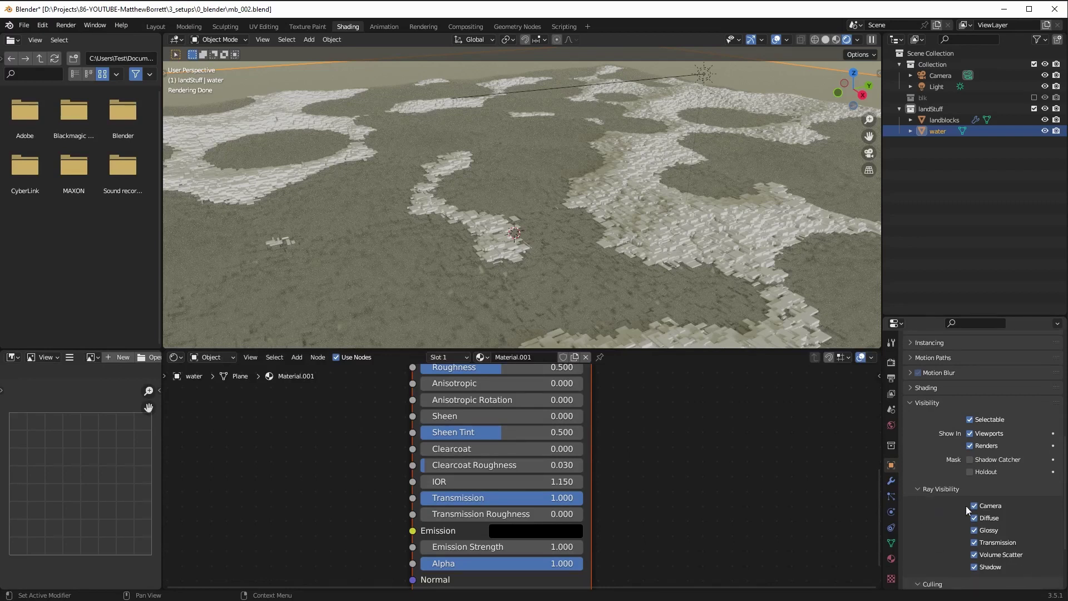
{"action": "left_click", "coordinate": [974, 566]}
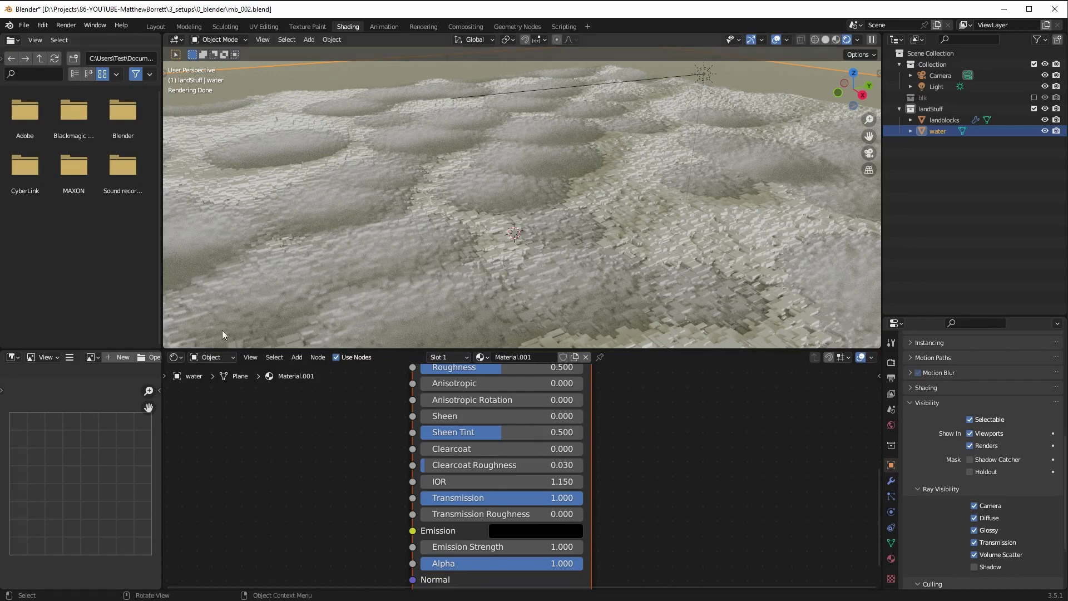
Set the Roughness of the water material's Principled BSDF to 1.000
{"action": "scroll", "coordinate": [425, 414], "scroll_direction": "up", "scroll_amount": 6}
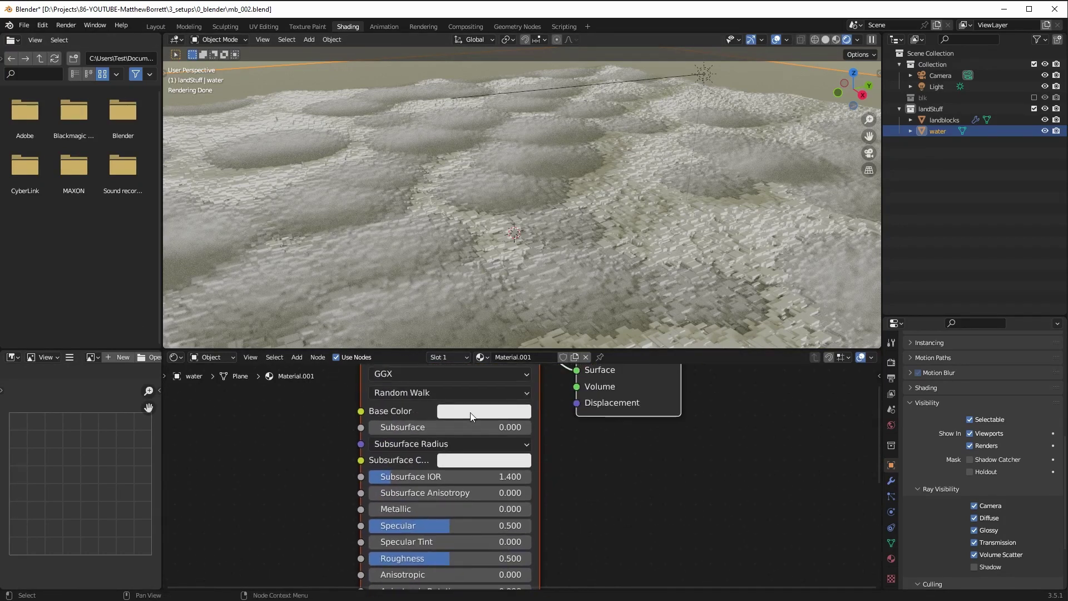
{"action": "middle_click_drag", "start_coordinate": [302, 523], "coordinate": [328, 423]}
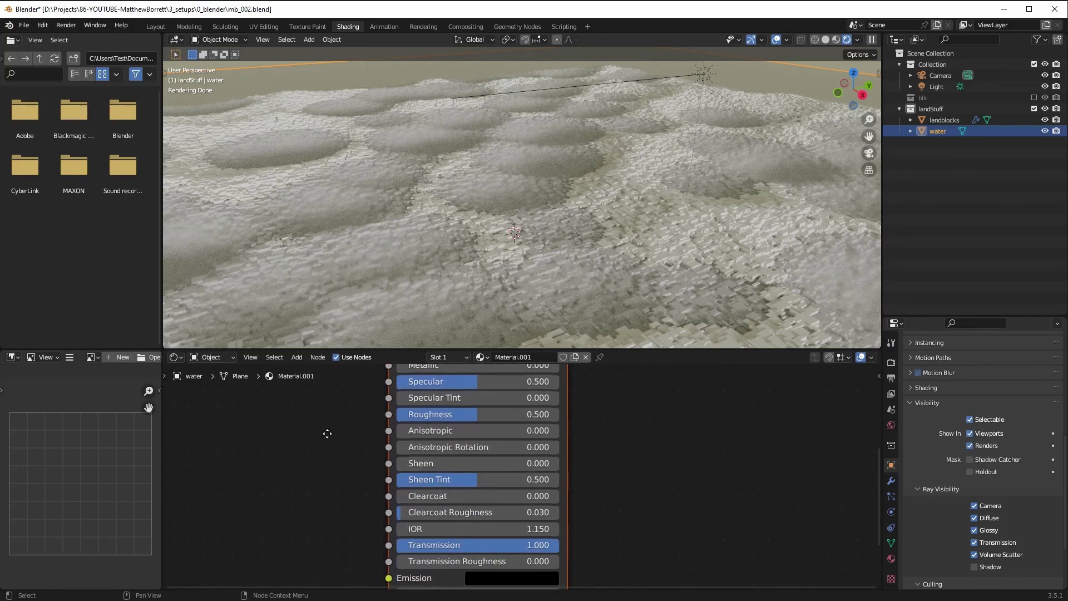
{"action": "middle_click_drag", "start_coordinate": [359, 456], "coordinate": [353, 509]}
{"action": "left_click_drag", "start_coordinate": [527, 506], "coordinate": [530, 506]}
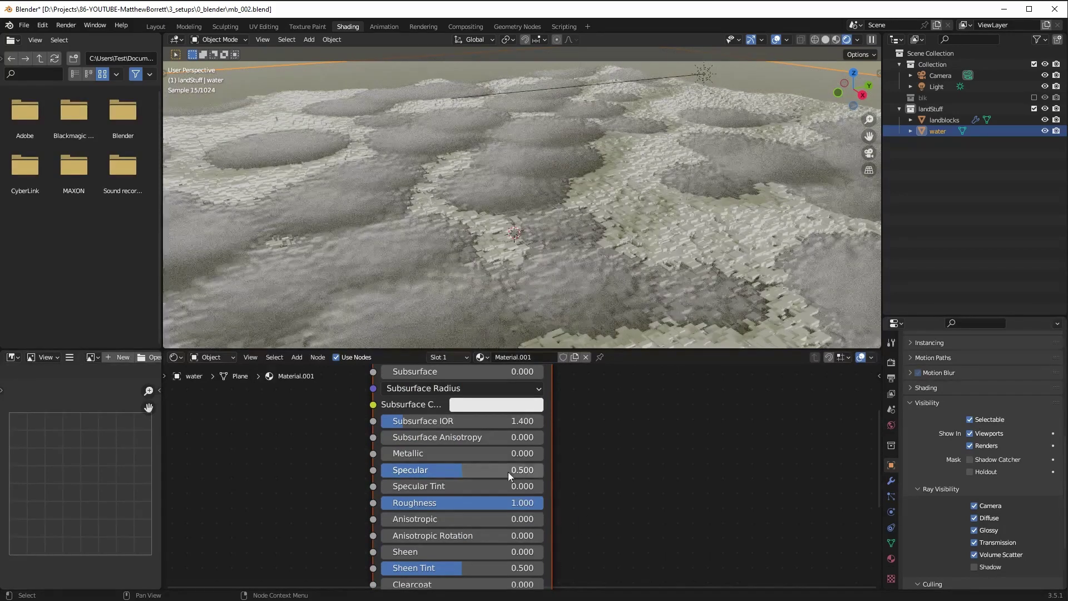
Set the water material's Specular to 1 and tint its Base Color a very pale cyan
{"action": "left_click", "coordinate": [508, 471]}
{"action": "type", "text": "1"}
{"action": "key", "text": "Return"}
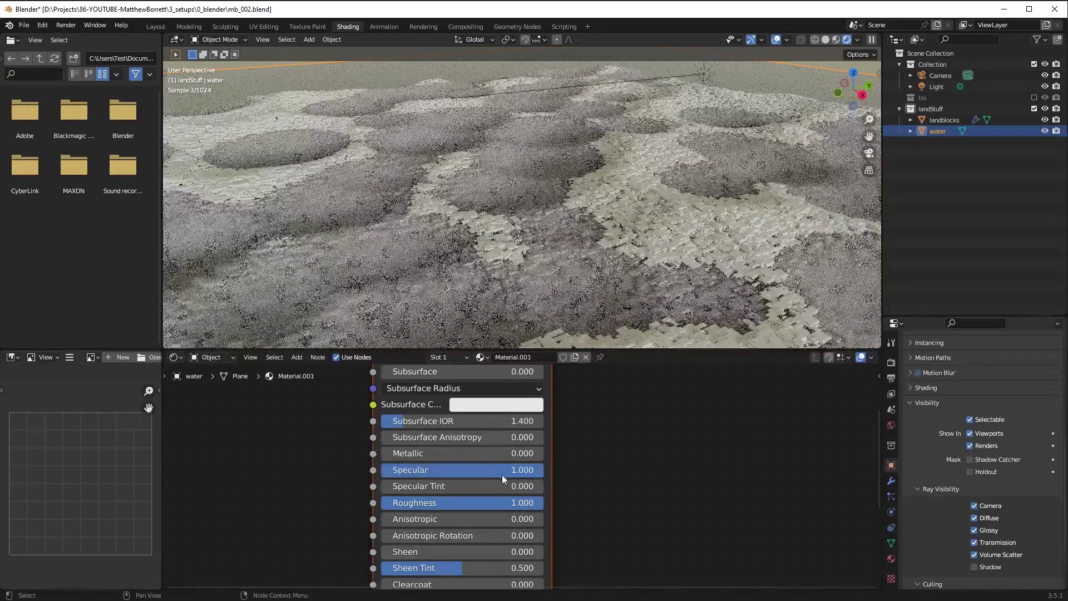
{"action": "middle_click_drag", "start_coordinate": [307, 527], "coordinate": [385, 428]}
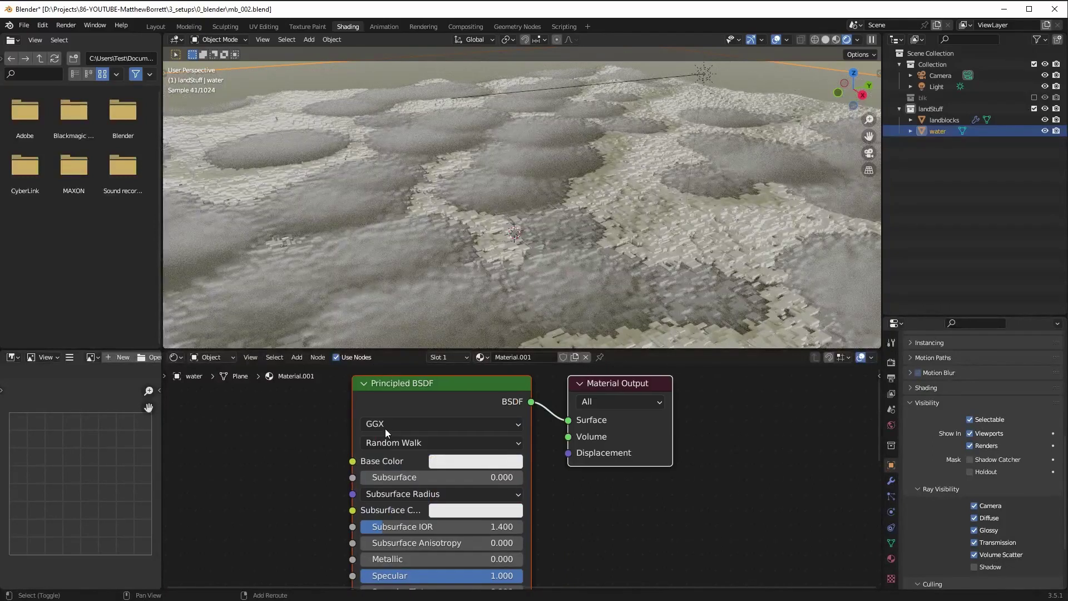
{"action": "left_click", "coordinate": [436, 462]}
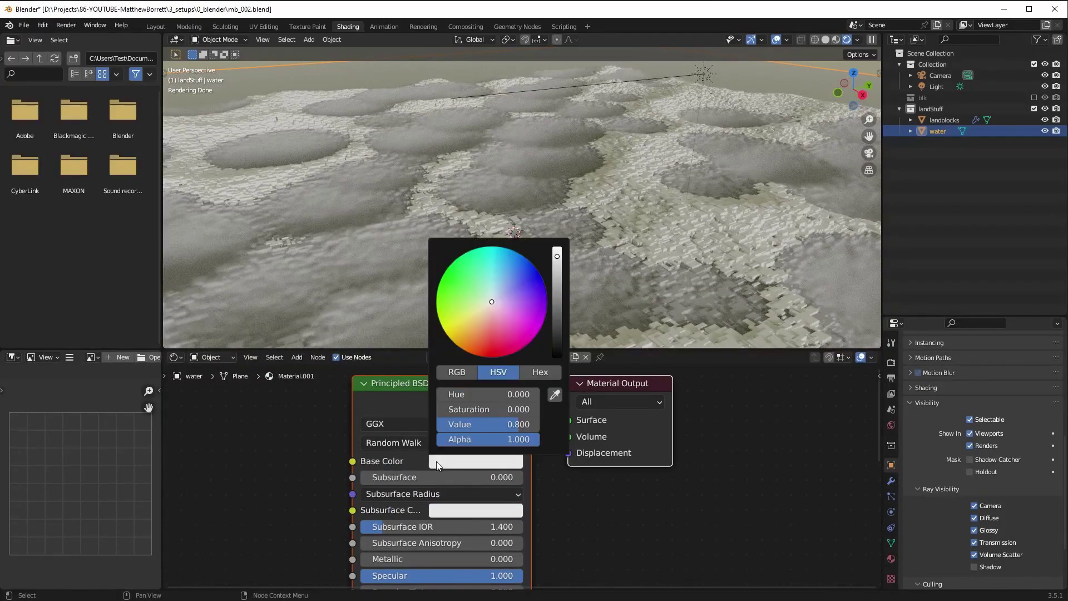
{"action": "left_click", "coordinate": [496, 293]}
{"action": "left_click_drag", "start_coordinate": [493, 295], "coordinate": [492, 292]}
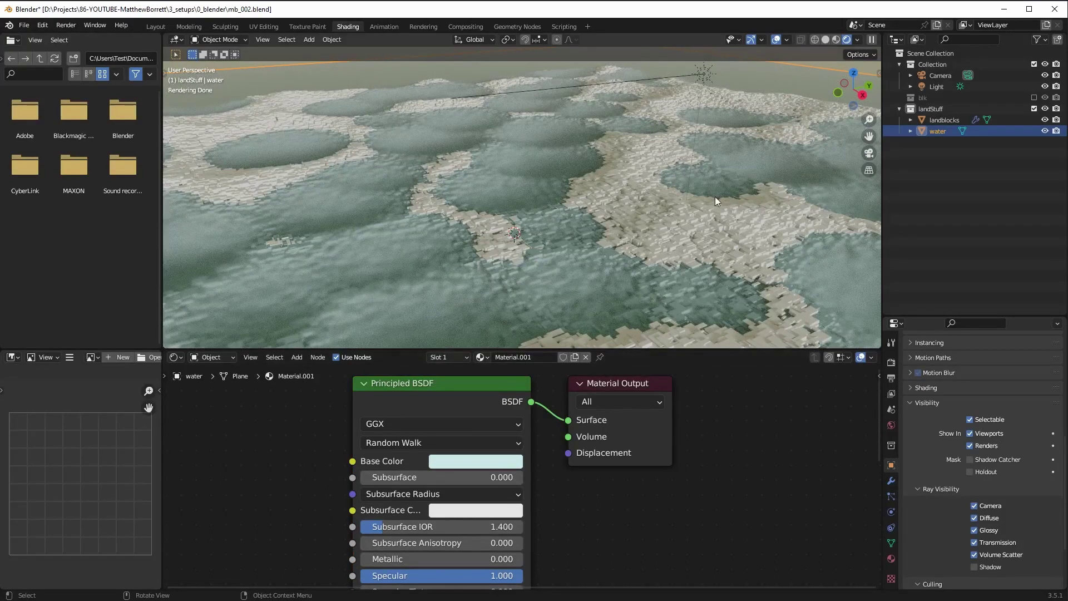
Collapse the landStuff collection in the outliner and re-enable the blk collection in the view layer
{"action": "left_click", "coordinate": [694, 248]}
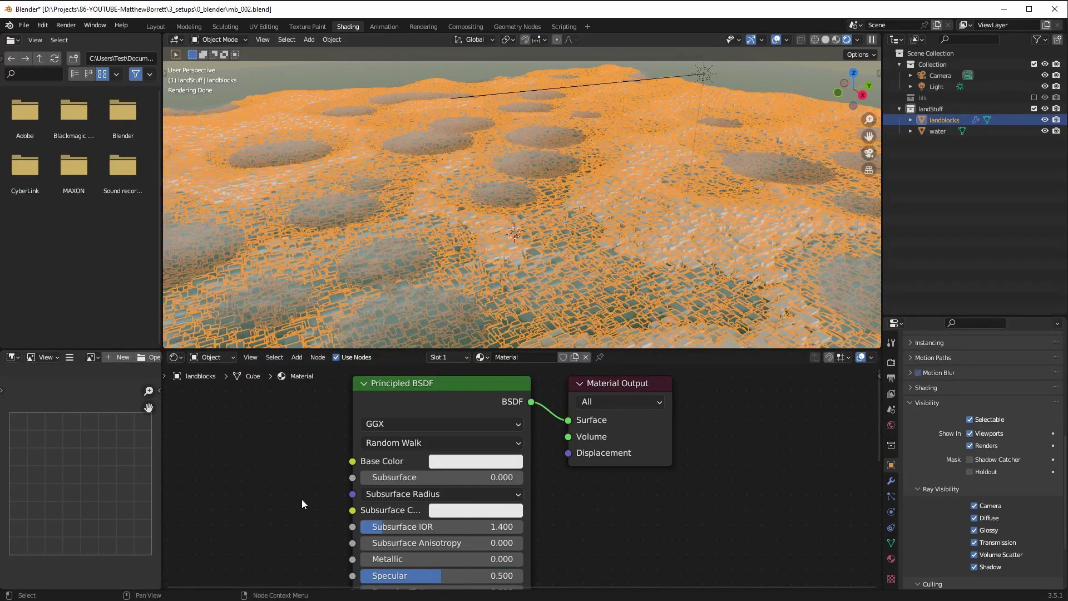
{"action": "left_click", "coordinate": [413, 282]}
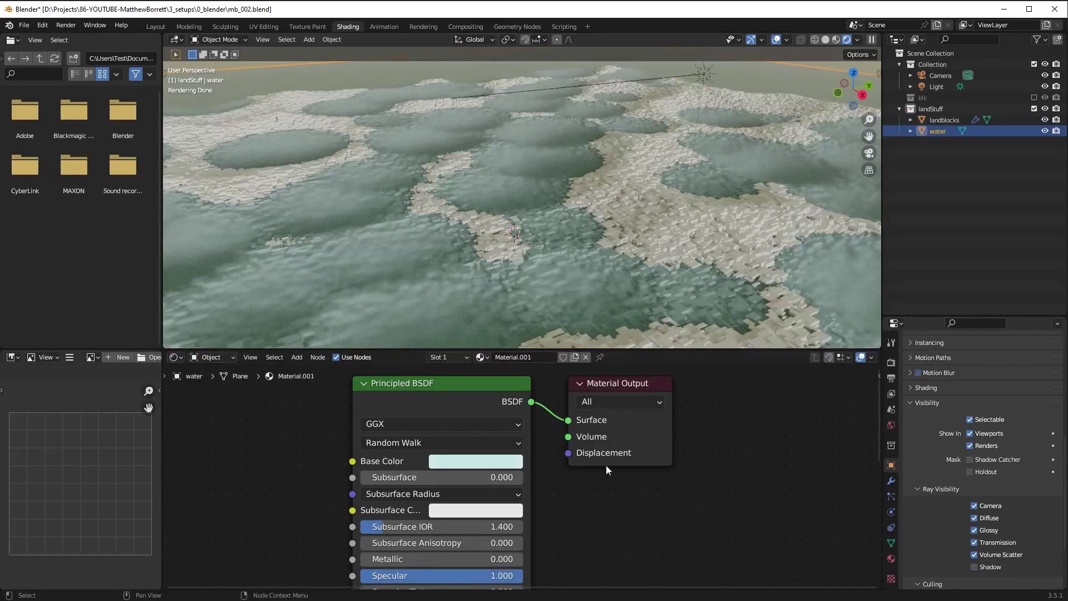
{"action": "left_click", "coordinate": [940, 120]}
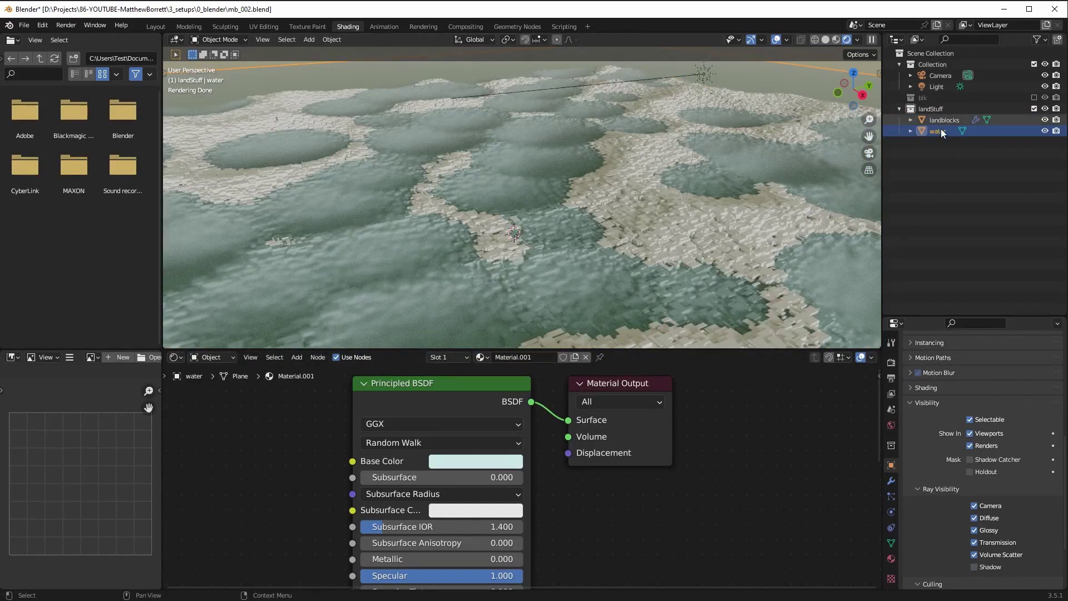
{"action": "left_click", "coordinate": [898, 109]}
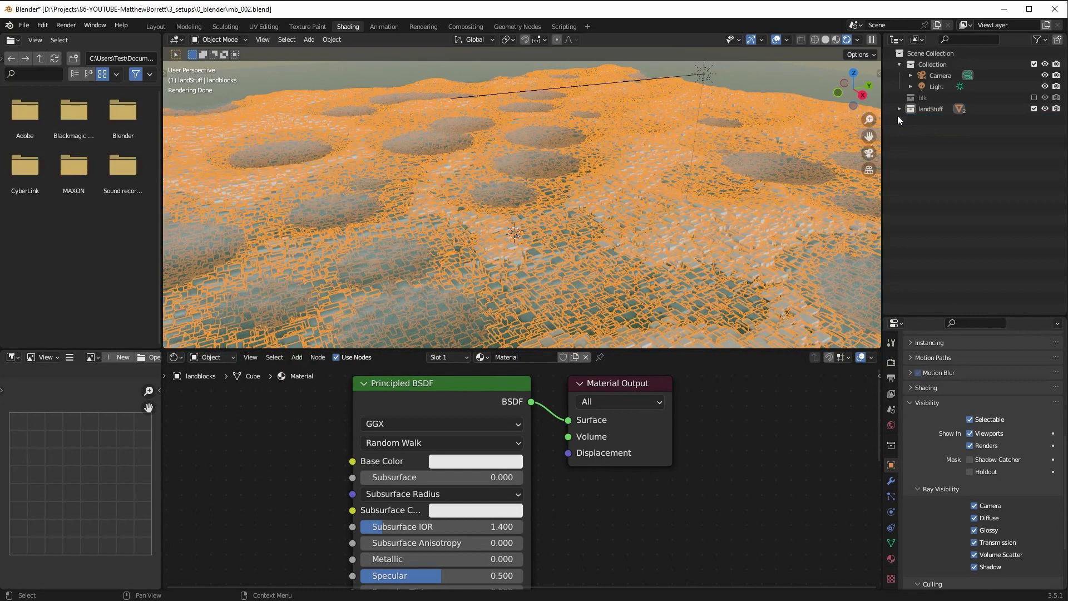
{"action": "left_click", "coordinate": [1035, 98]}
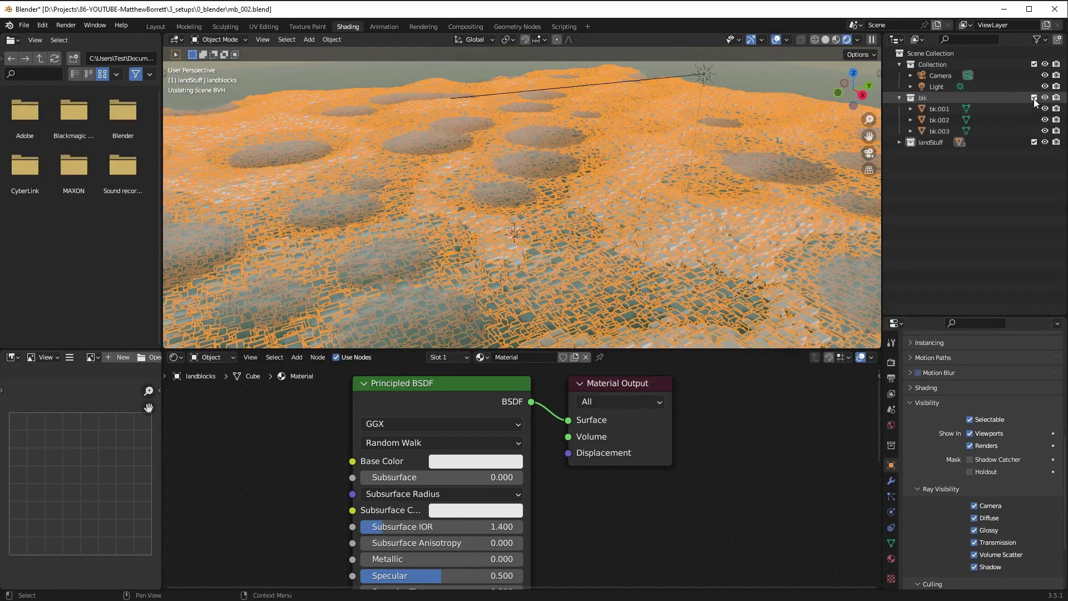
Create a new material on the bk.001 block and name it blockStuffshader
{"action": "left_click", "coordinate": [936, 118]}
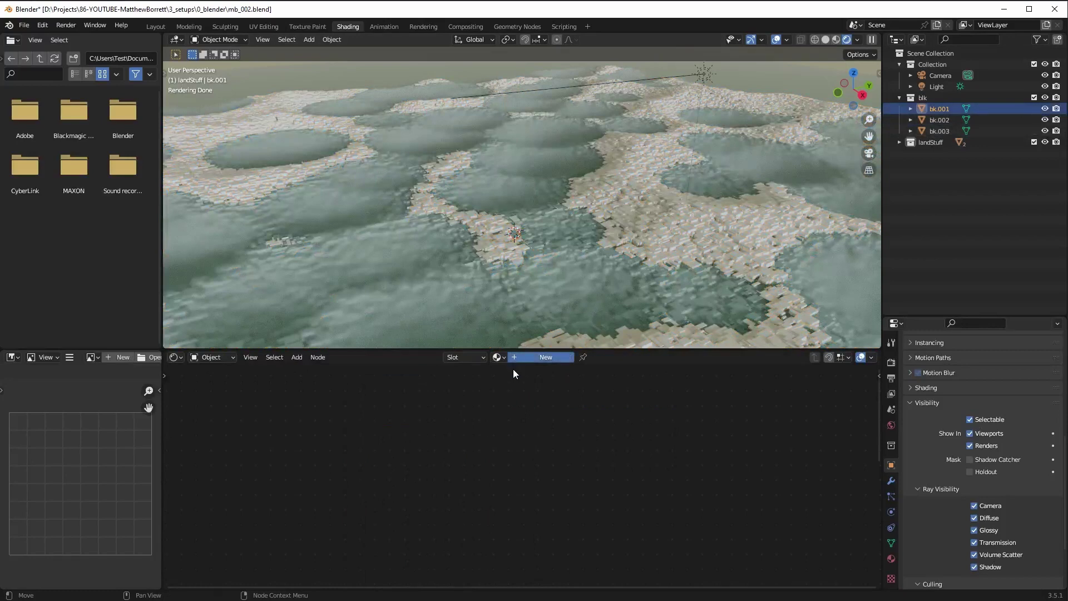
{"action": "left_click", "coordinate": [512, 360]}
{"action": "double_click", "coordinate": [518, 359]}
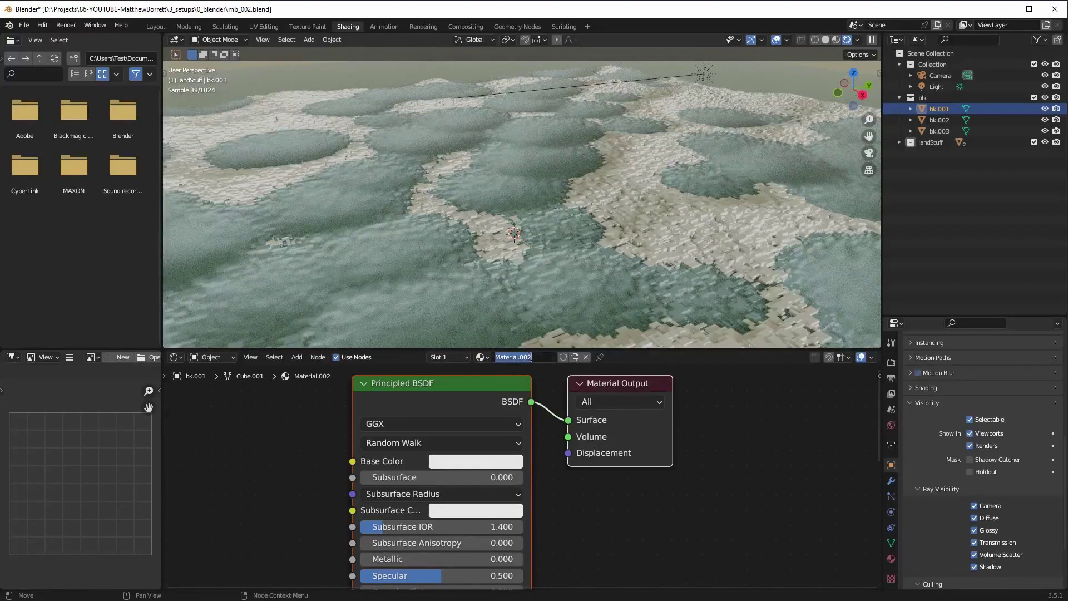
{"action": "type", "text": "blockStuffshader"}
{"action": "key", "text": "Return"}
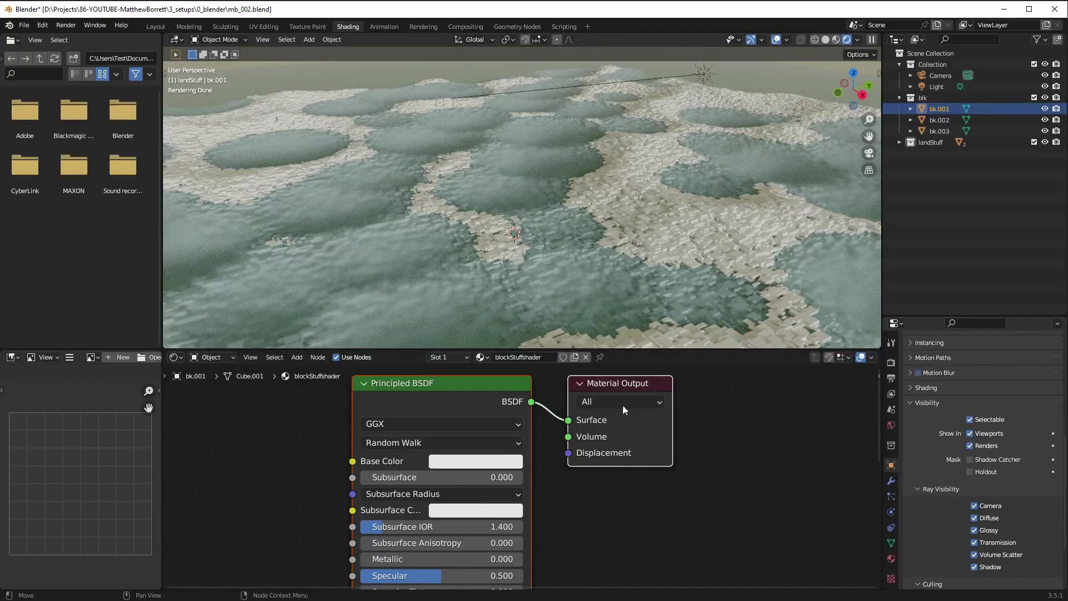
Assign the existing blockStuffshader material to the bk.002 and bk.003 blocks
{"action": "left_click", "coordinate": [940, 119]}
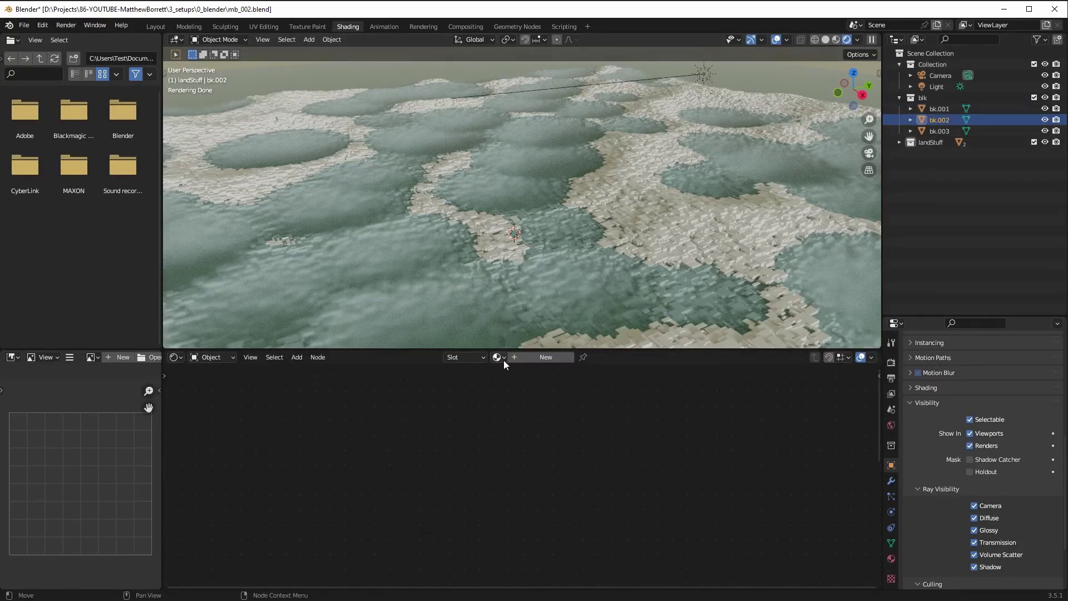
{"action": "left_click", "coordinate": [502, 358]}
{"action": "left_click", "coordinate": [557, 374]}
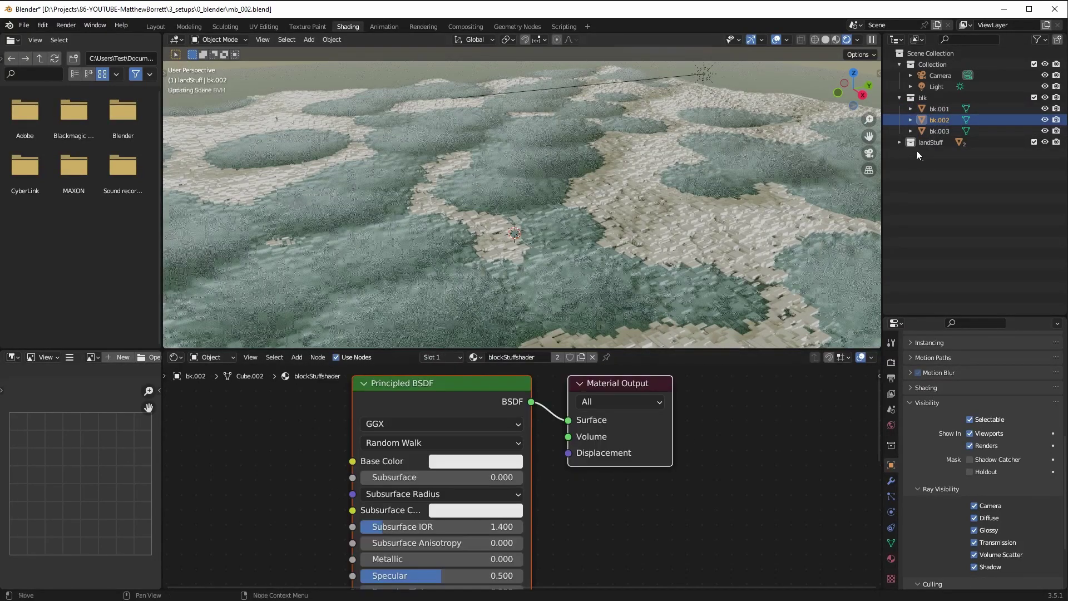
{"action": "left_click", "coordinate": [939, 131]}
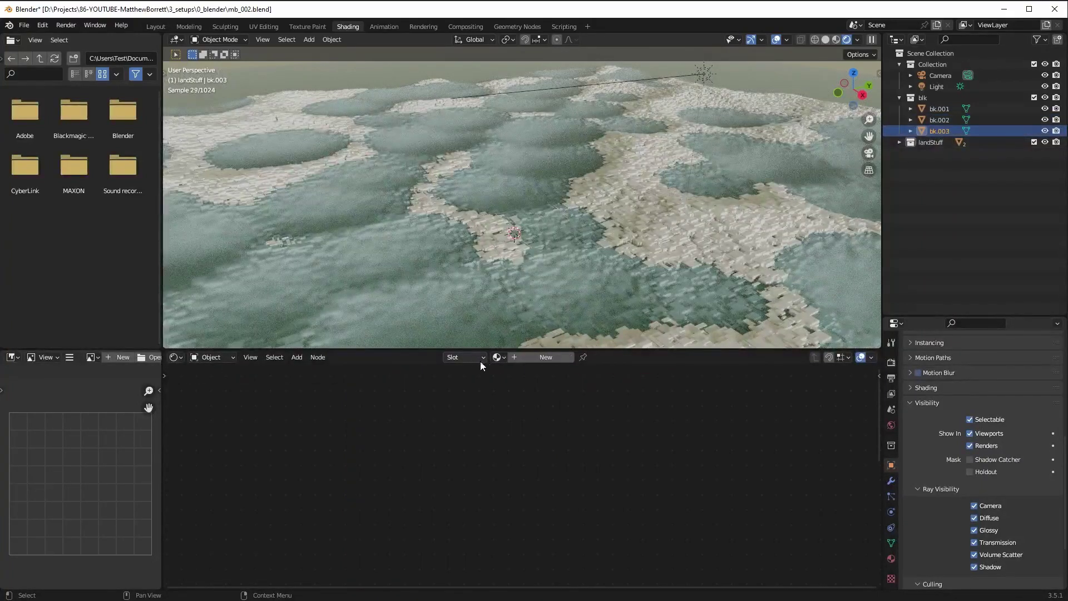
{"action": "left_click", "coordinate": [501, 358]}
{"action": "key", "text": "Return"}
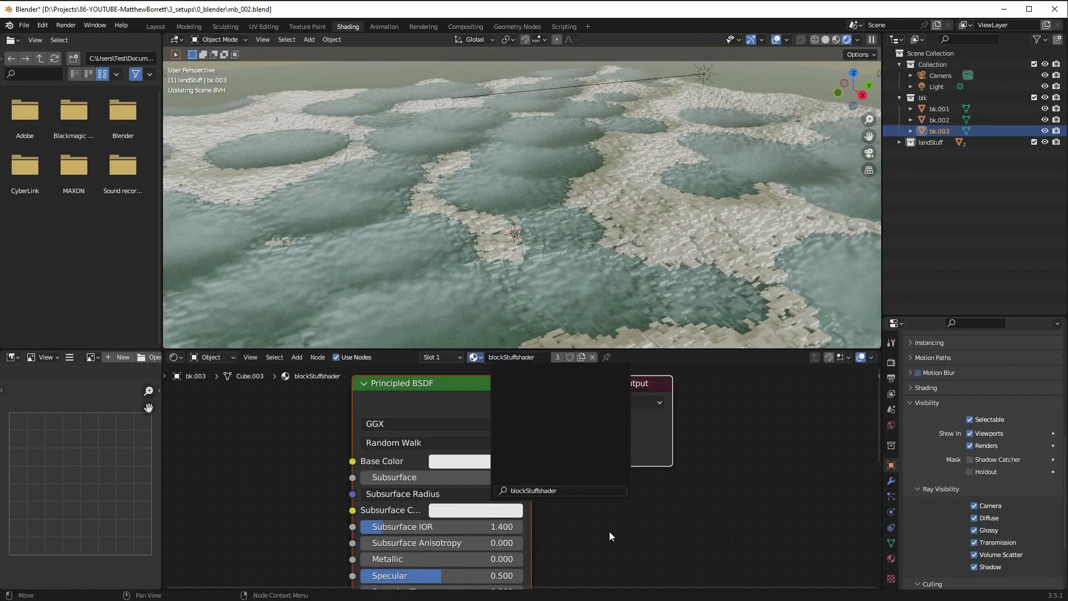
Add a ColorRamp node to blockStuffshader, feeding the Base Color of the Principled BSDF
{"action": "scroll", "coordinate": [309, 434], "scroll_direction": "down", "scroll_amount": 5}
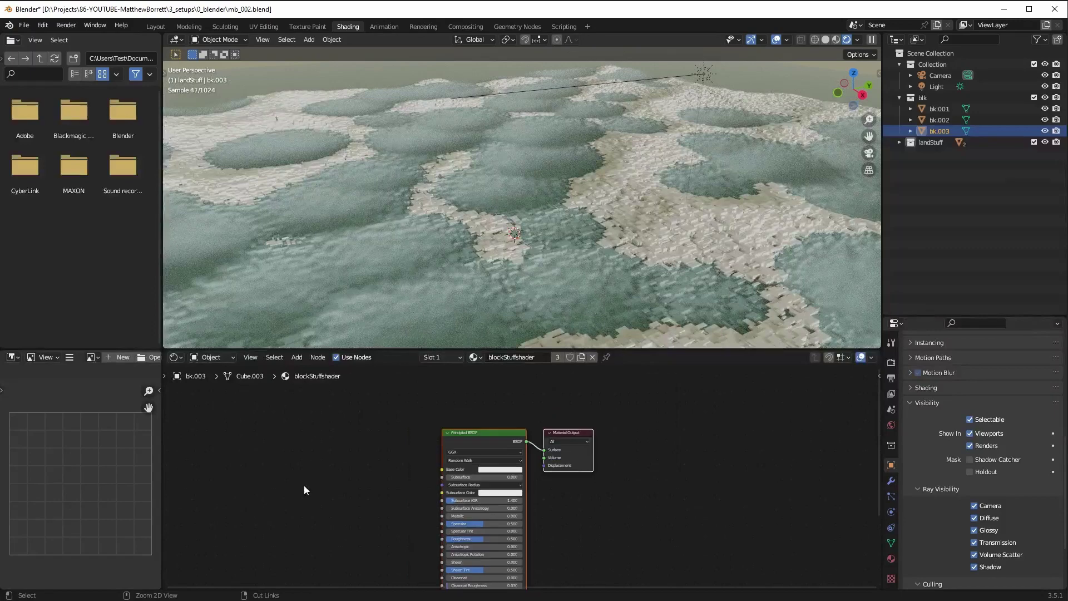
{"action": "middle_click_drag", "start_coordinate": [426, 255], "coordinate": [439, 224]}
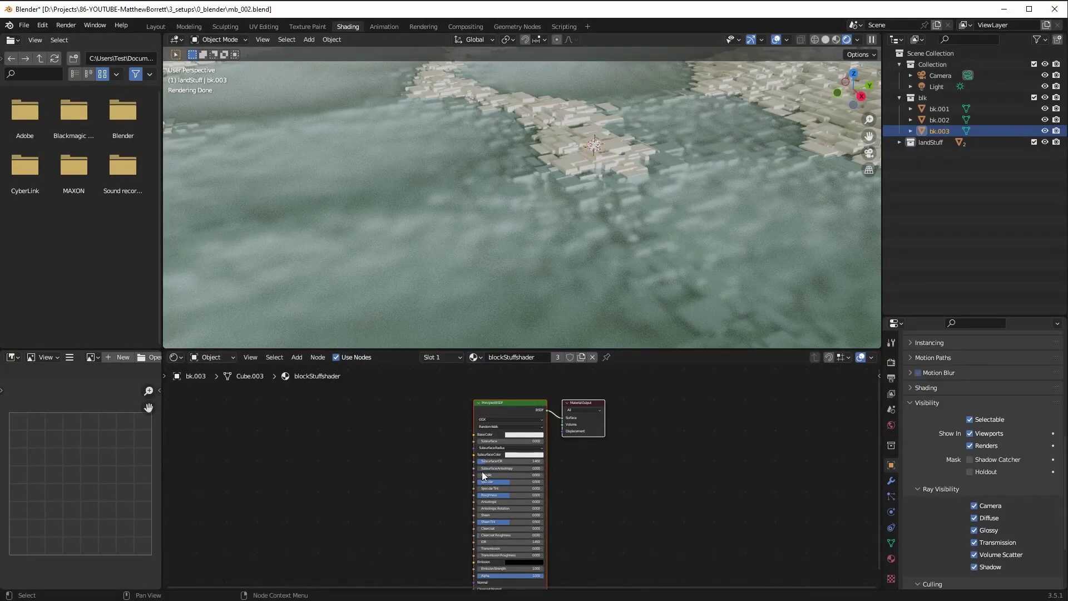
{"action": "scroll", "coordinate": [489, 447], "scroll_direction": "up", "scroll_amount": 2}
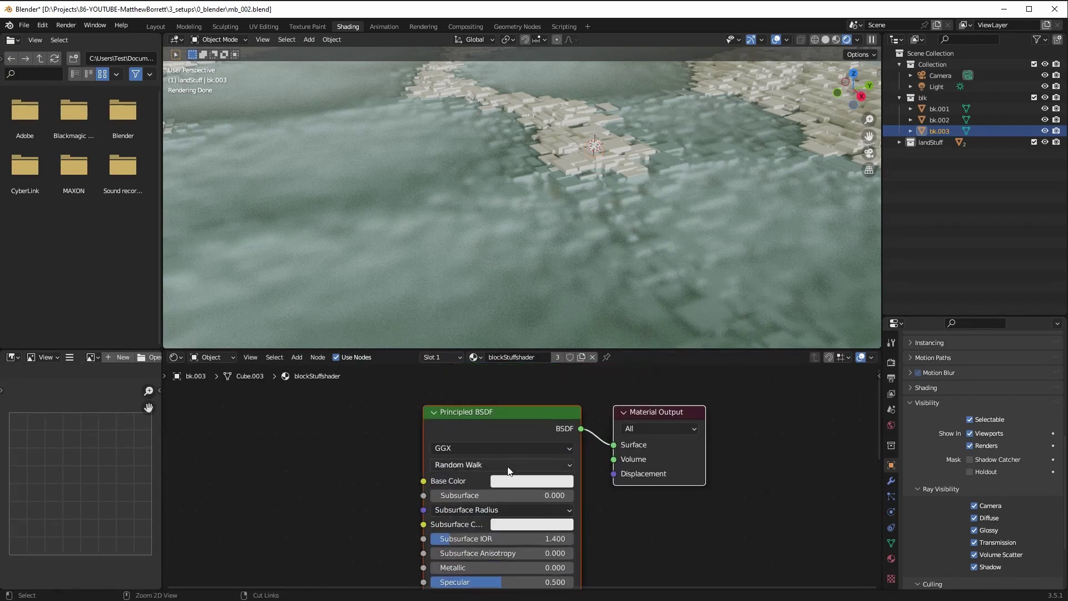
{"action": "scroll", "coordinate": [463, 480], "scroll_direction": "up", "scroll_amount": 1}
{"action": "left_click", "coordinate": [297, 357]}
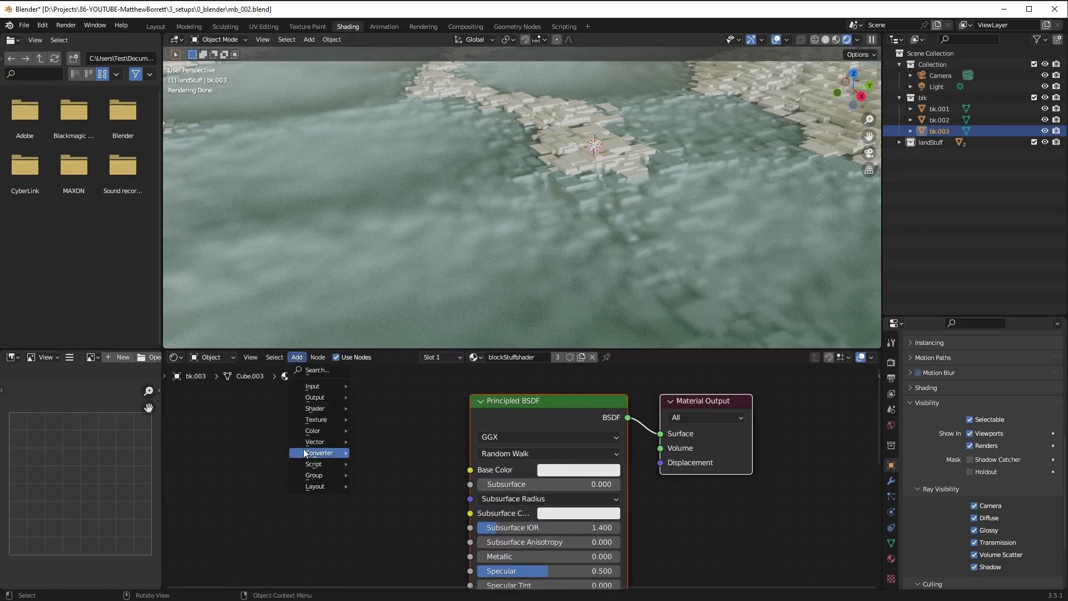
{"action": "mouse_move", "coordinate": [306, 452]}
{"action": "left_click", "coordinate": [385, 330]}
{"action": "left_click", "coordinate": [281, 424]}
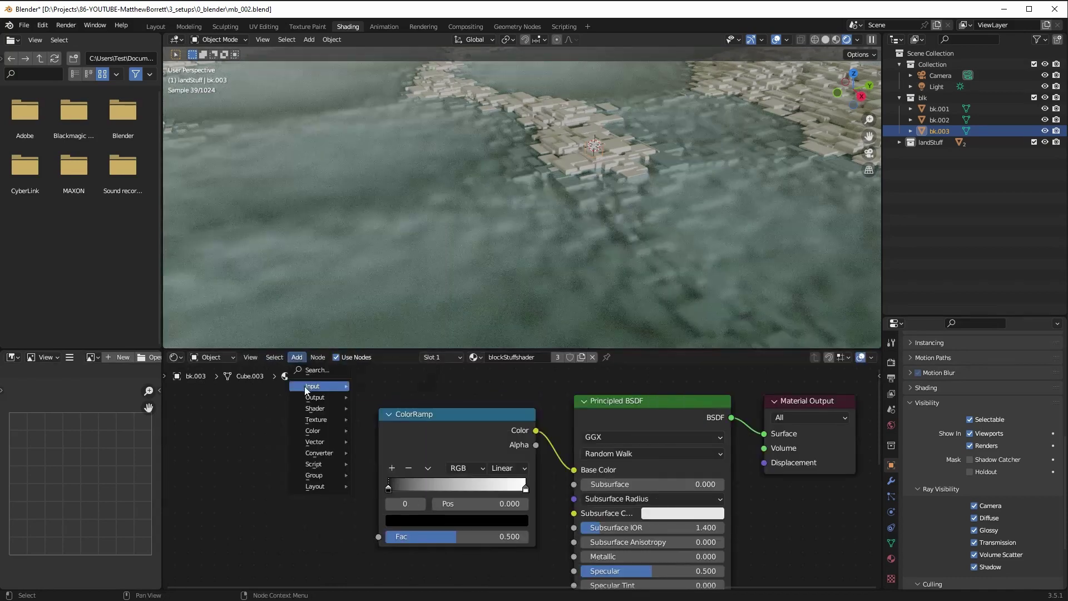
Add an Object Info node and connect its Random output to the ColorRamp's Fac input
{"action": "mouse_move", "coordinate": [305, 386]}
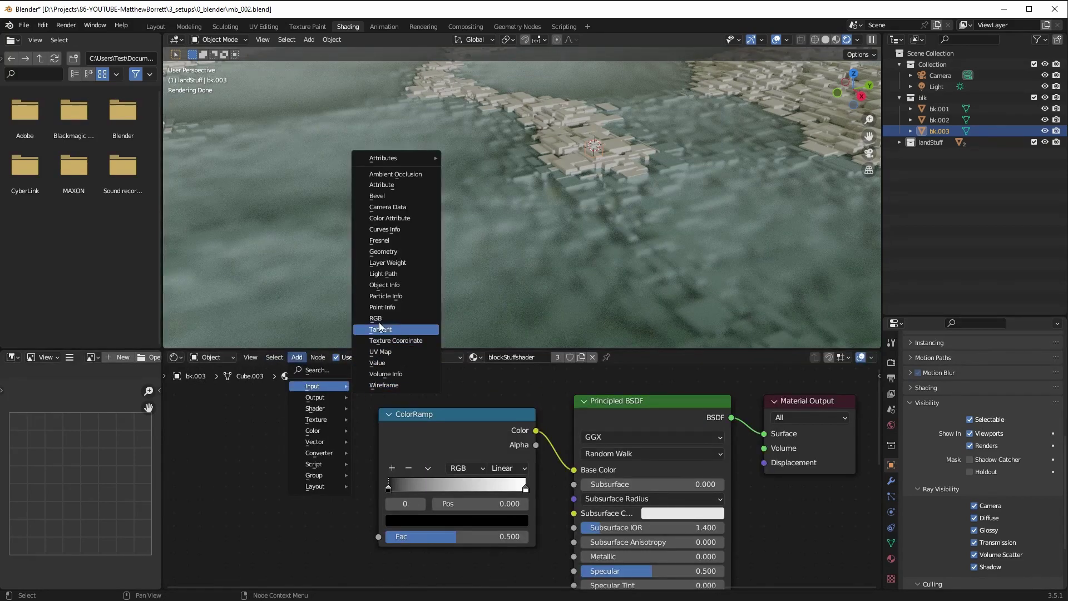
{"action": "left_click", "coordinate": [378, 285]}
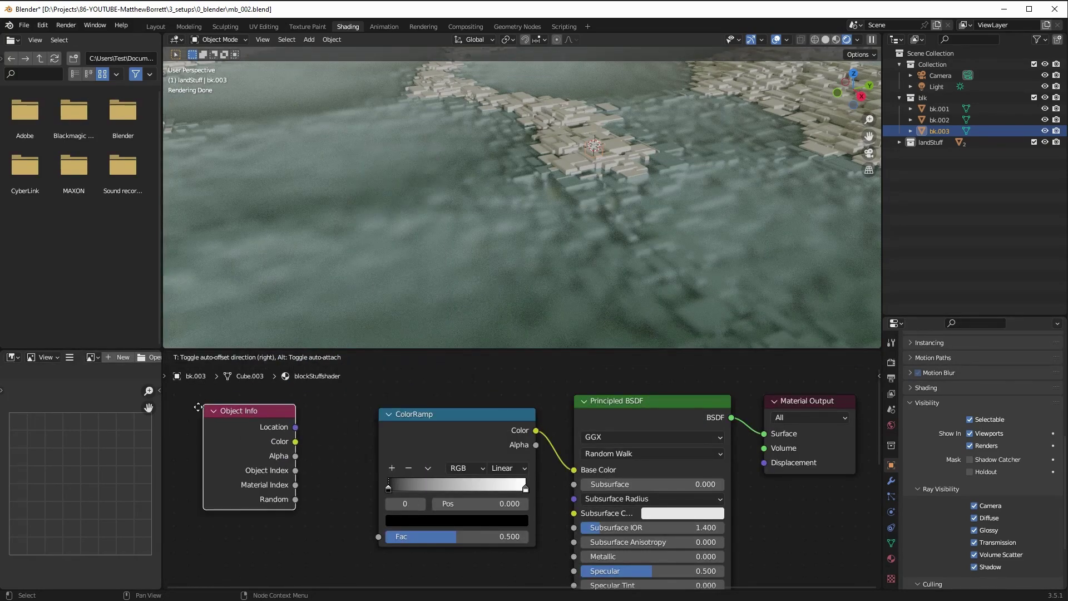
{"action": "left_click", "coordinate": [199, 423]}
{"action": "left_click_drag", "start_coordinate": [291, 517], "coordinate": [337, 565]}
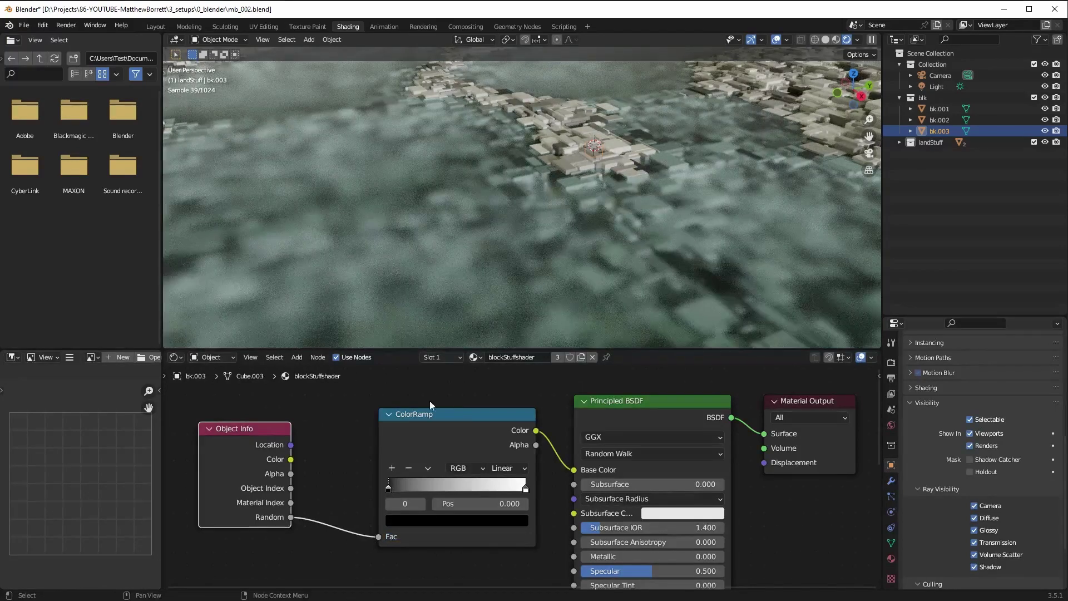
Tint the ColorRamp's white end stop to a pale warm cream
{"action": "scroll", "coordinate": [516, 240], "scroll_direction": "down", "scroll_amount": 3}
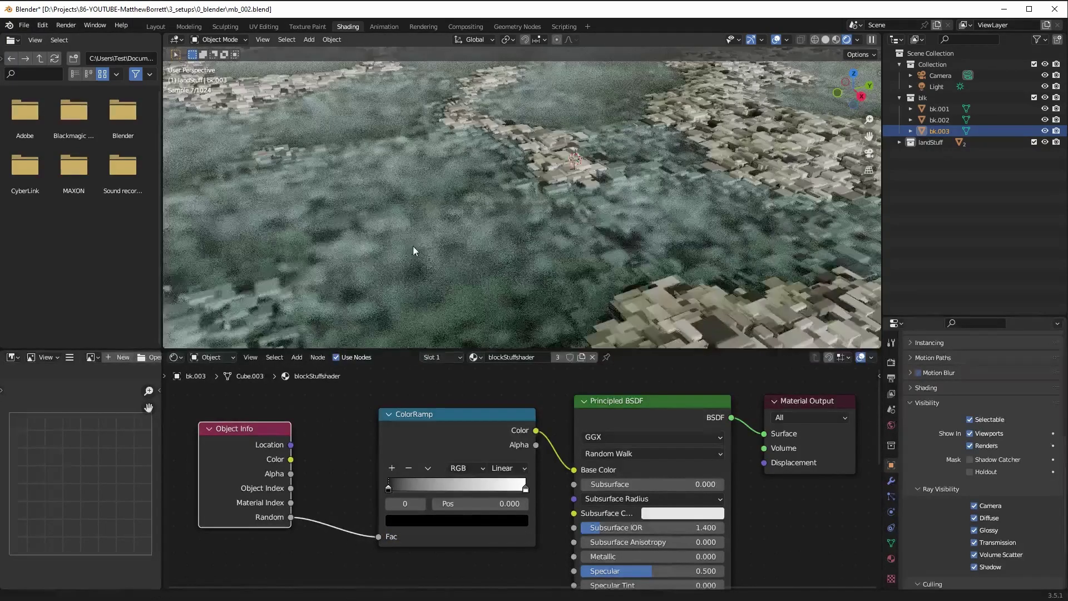
{"action": "middle_click_drag", "start_coordinate": [406, 246], "coordinate": [390, 323]}
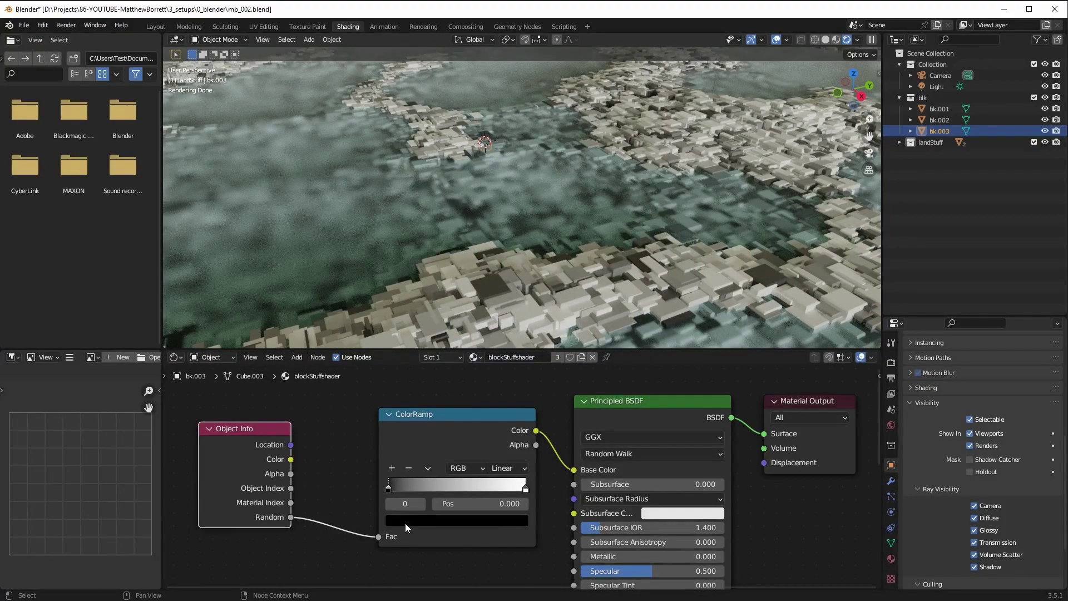
{"action": "left_click", "coordinate": [525, 490]}
{"action": "left_click", "coordinate": [487, 521]}
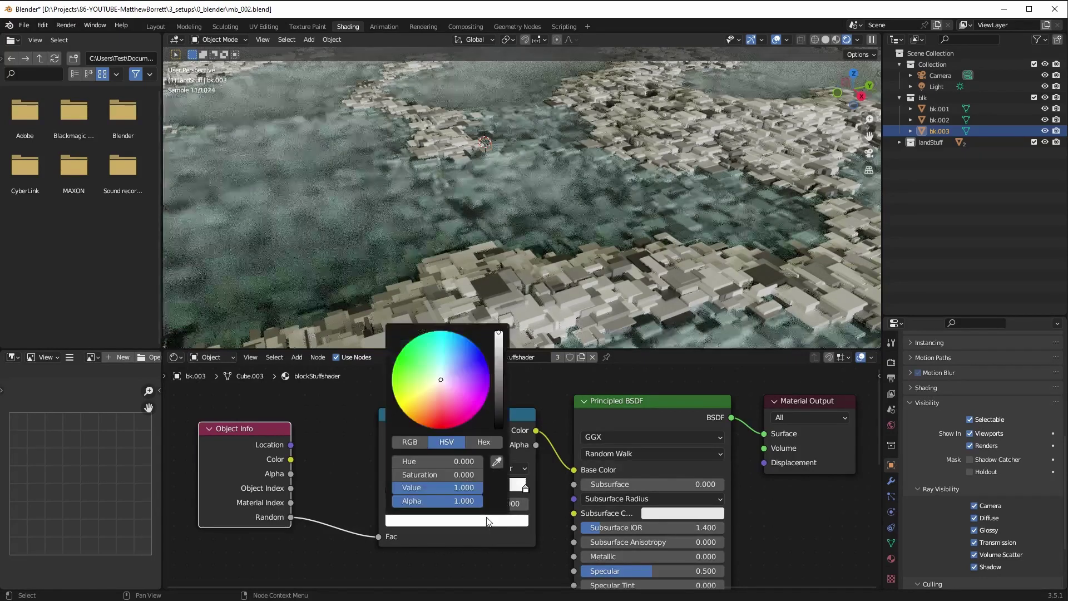
{"action": "left_click", "coordinate": [437, 382]}
{"action": "left_click", "coordinate": [438, 383]}
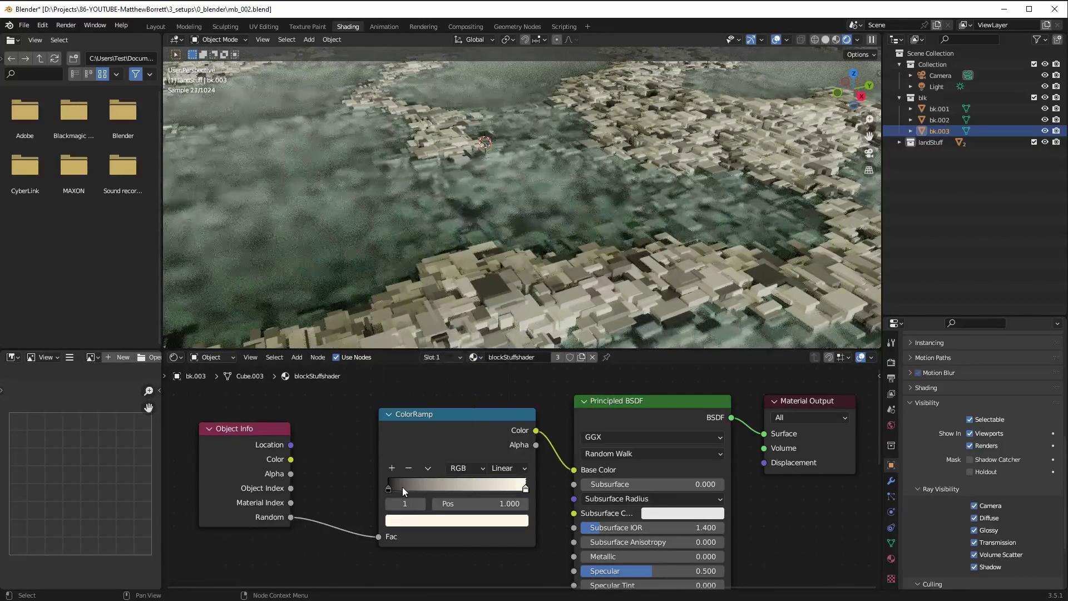
Add a middle stop to the ColorRamp, delete the black stop, and move the new stop to position 0
{"action": "left_click", "coordinate": [392, 468]}
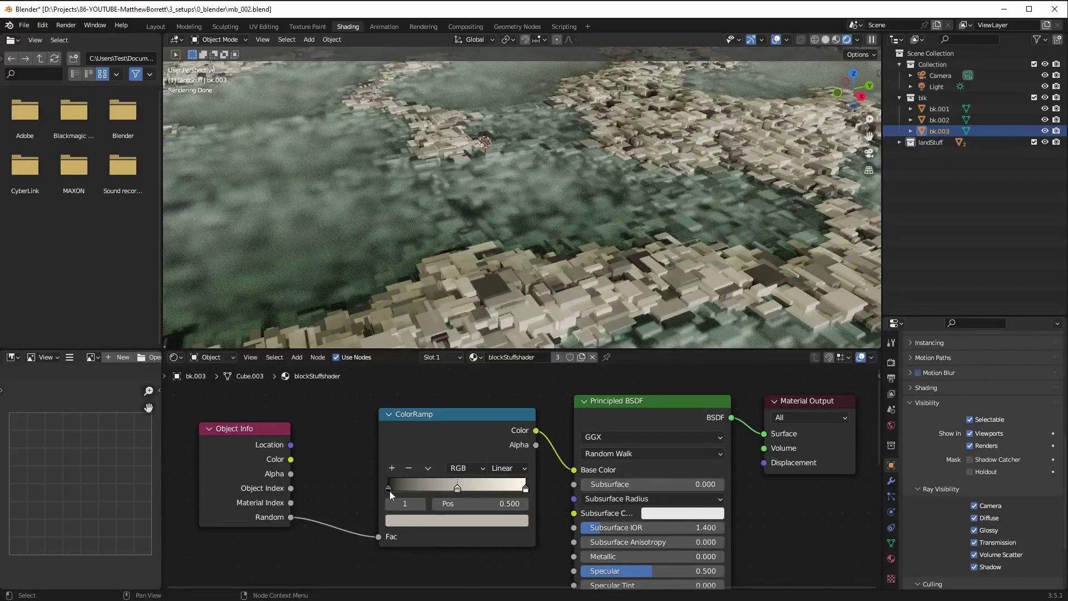
{"action": "left_click", "coordinate": [390, 488]}
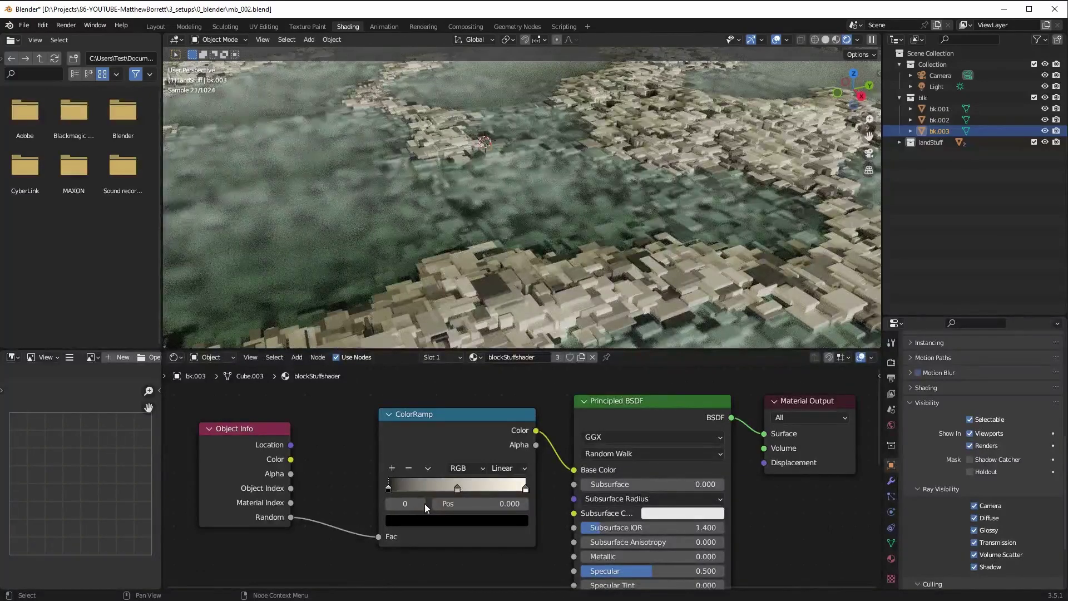
{"action": "left_click", "coordinate": [408, 468]}
{"action": "left_click_drag", "start_coordinate": [372, 485], "coordinate": [340, 485]}
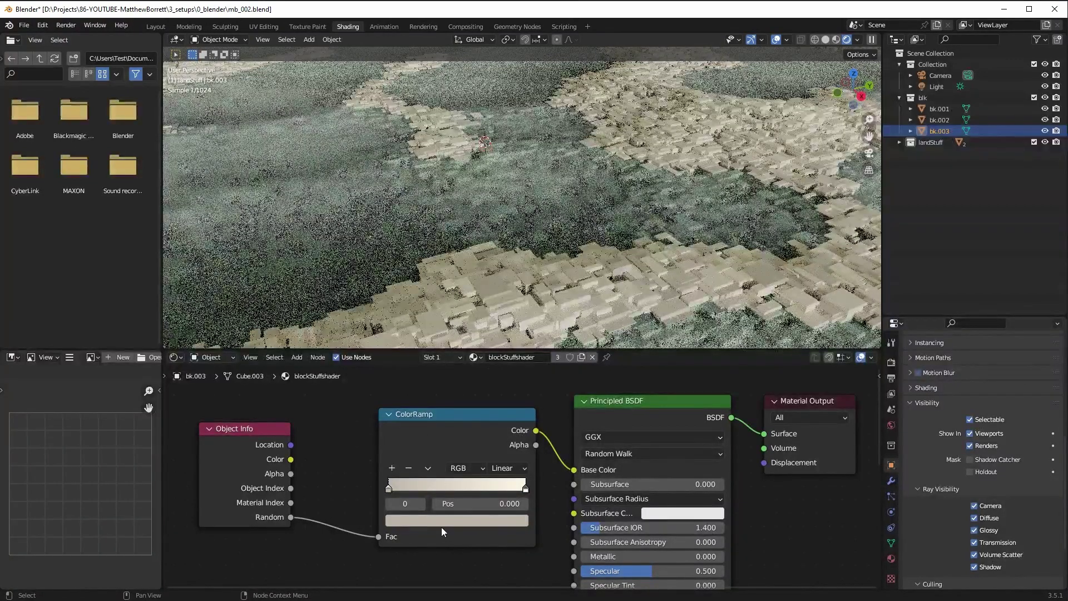
Try different hues on the ColorRamp's first stop and settle on a muted pinkish beige
{"action": "left_click", "coordinate": [399, 520]}
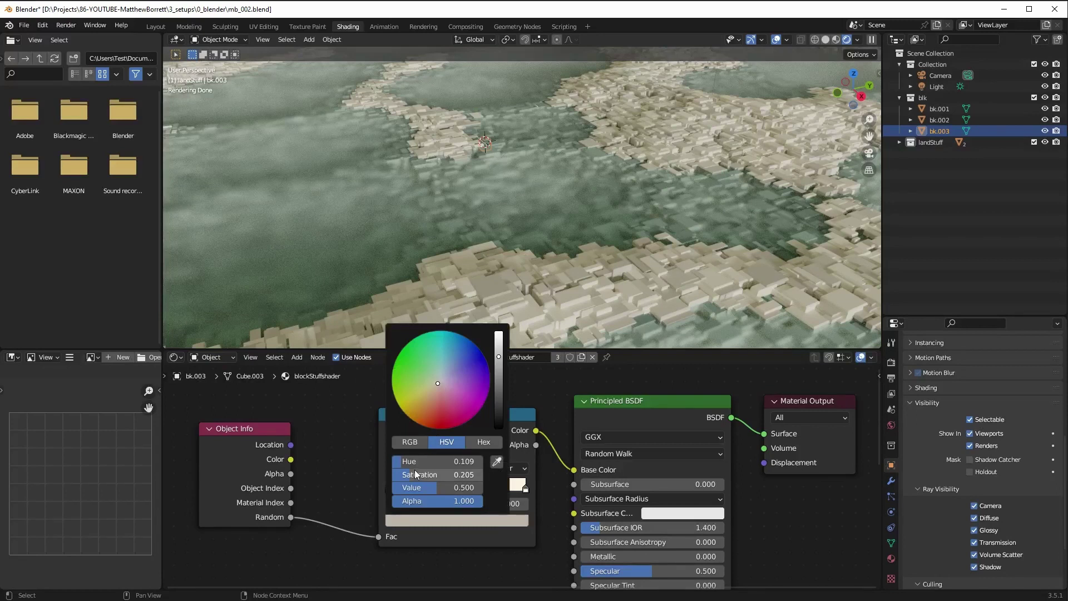
{"action": "left_click_drag", "start_coordinate": [401, 459], "coordinate": [426, 459]}
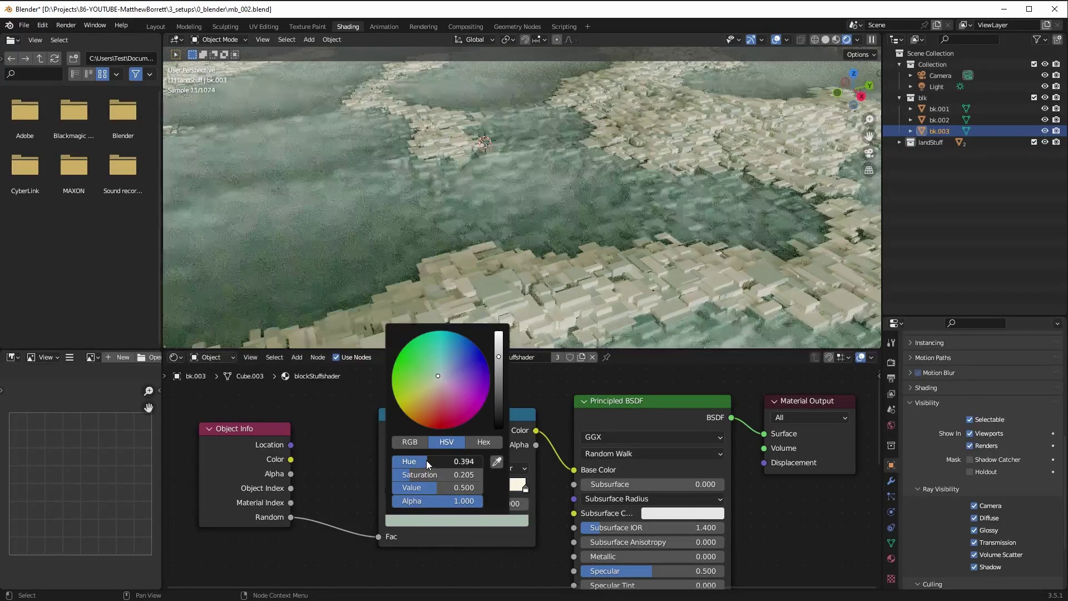
{"action": "left_click_drag", "start_coordinate": [488, 466], "coordinate": [435, 478]}
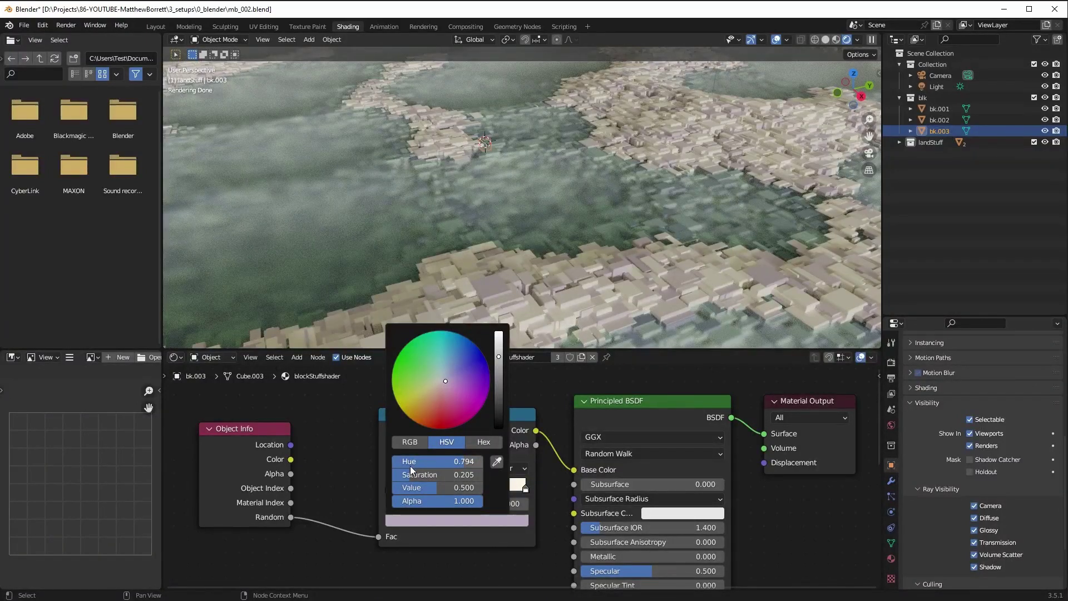
{"action": "left_click", "coordinate": [438, 386]}
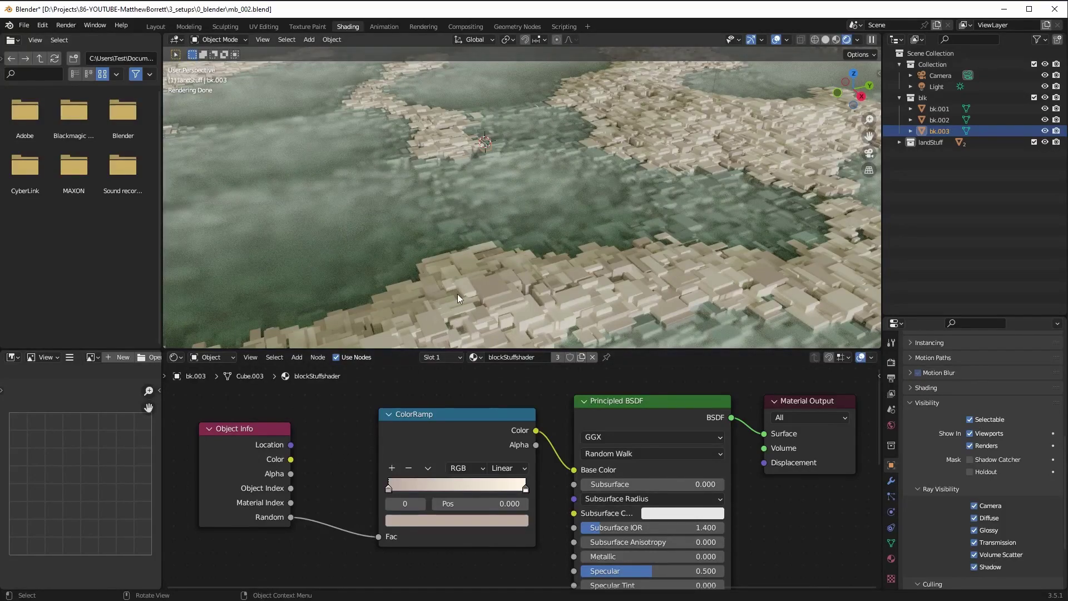
Set the strength of the sun light to 4
{"action": "mouse_move", "coordinate": [465, 266]}
{"action": "middle_mouse_down", "text": "ctrl"}
{"action": "mouse_move", "coordinate": [442, 307]}
{"action": "mouse_move", "coordinate": [384, 286]}
{"action": "mouse_move", "coordinate": [501, 298]}
{"action": "middle_mouse_up", "text": "ctrl"}
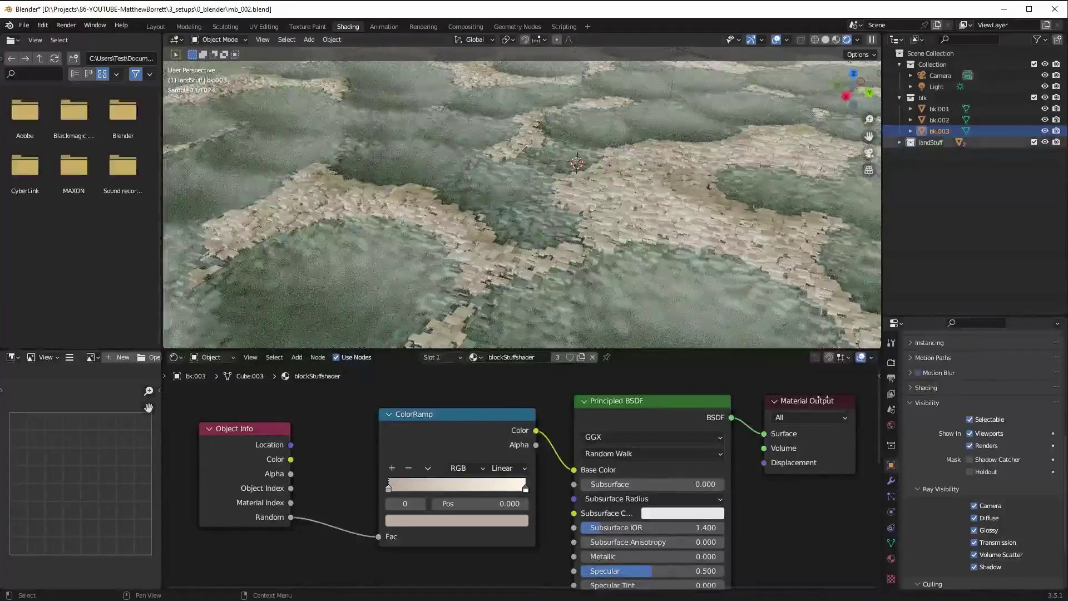
{"action": "left_click", "coordinate": [891, 481]}
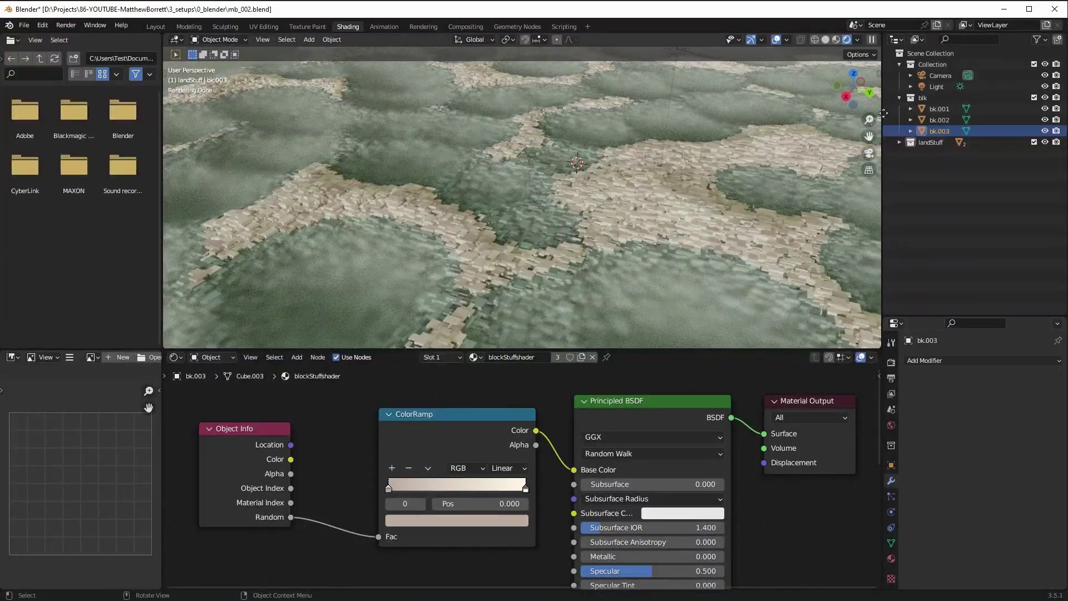
{"action": "left_click", "coordinate": [929, 91]}
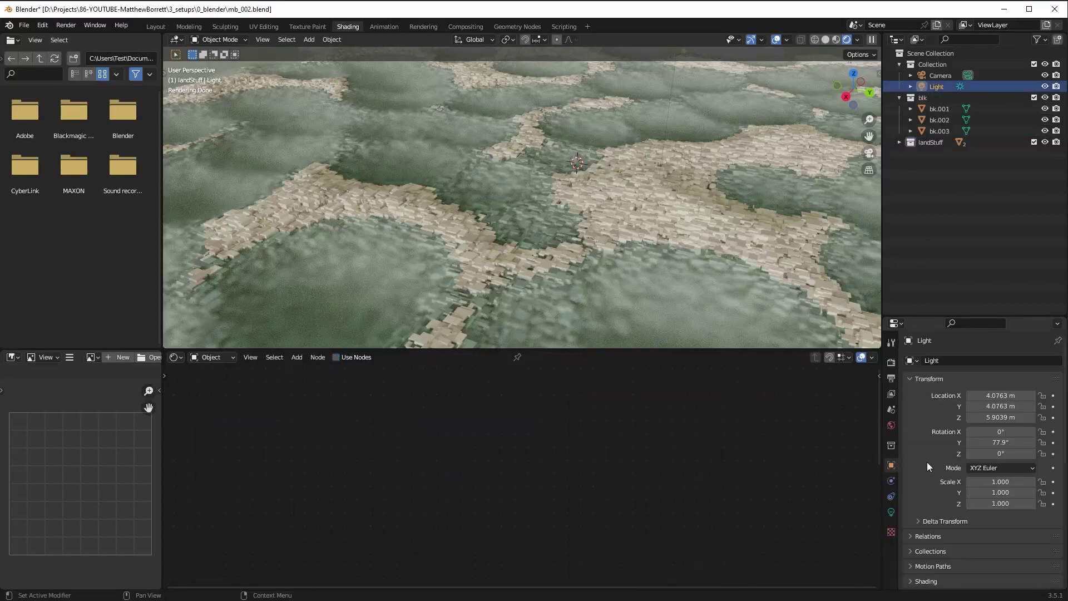
{"action": "left_click", "coordinate": [890, 512]}
{"action": "left_click", "coordinate": [996, 437]}
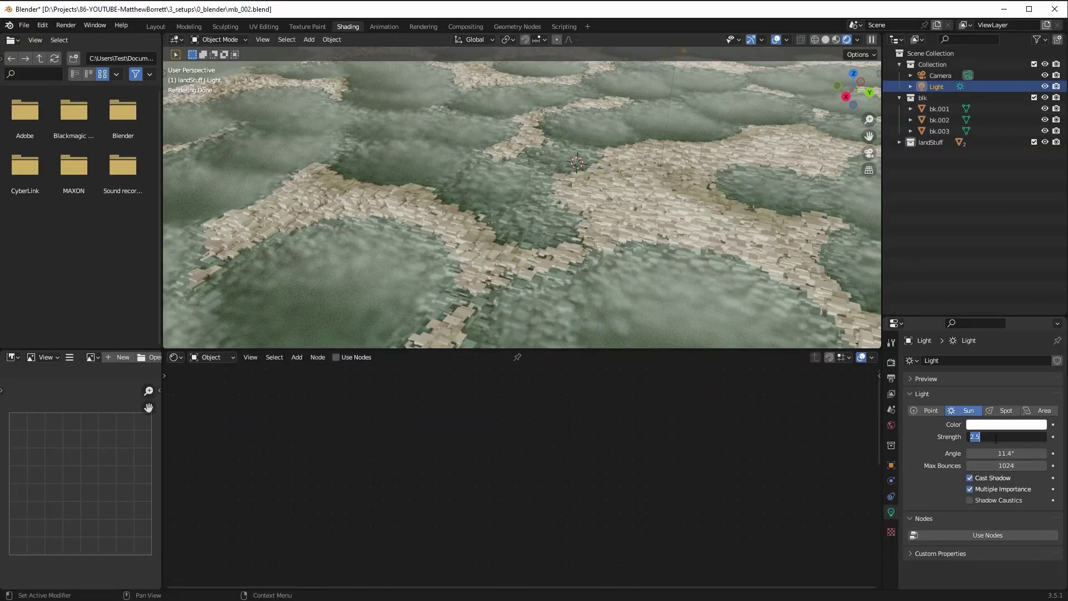
{"action": "key", "text": "Return"}
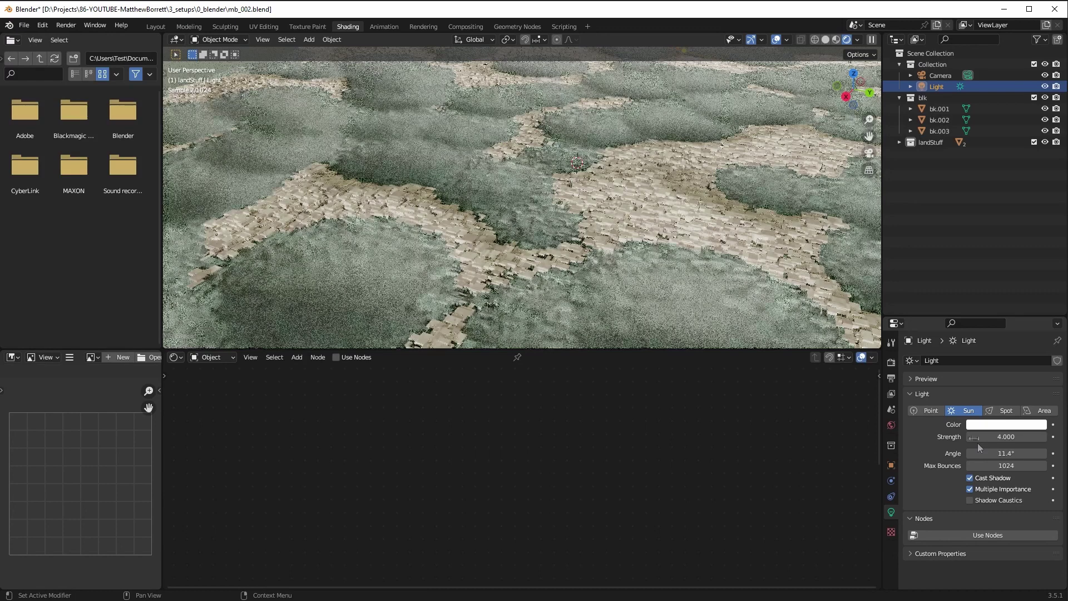
Look through the scene camera and save the file
{"action": "middle_click_drag", "start_coordinate": [402, 266], "coordinate": [419, 284]}
{"action": "key", "text": "KP_0"}
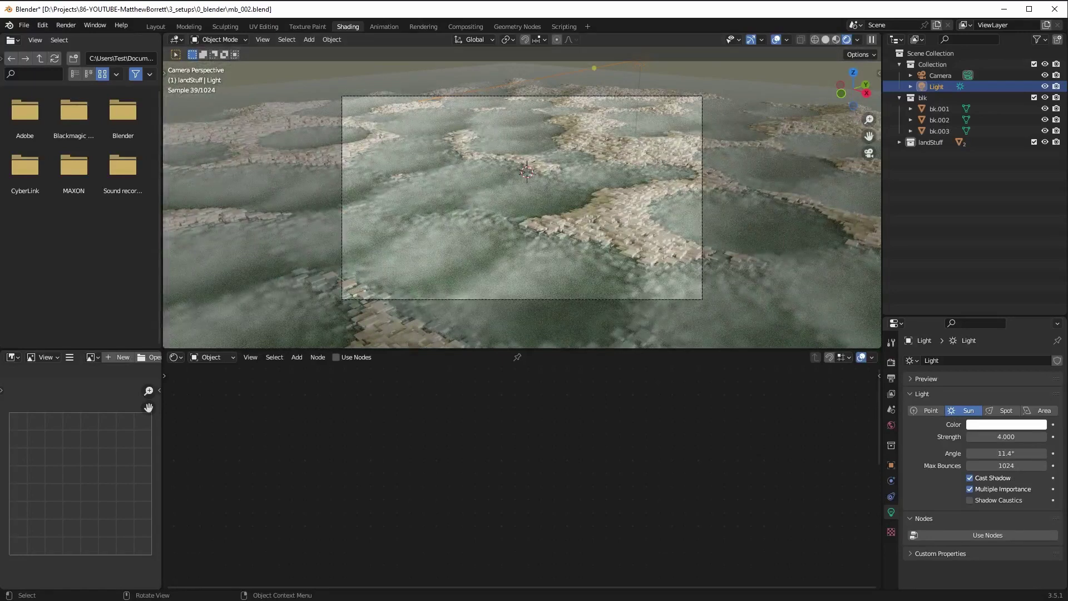
{"action": "left_click", "coordinate": [24, 25]}
{"action": "left_click", "coordinate": [31, 100]}
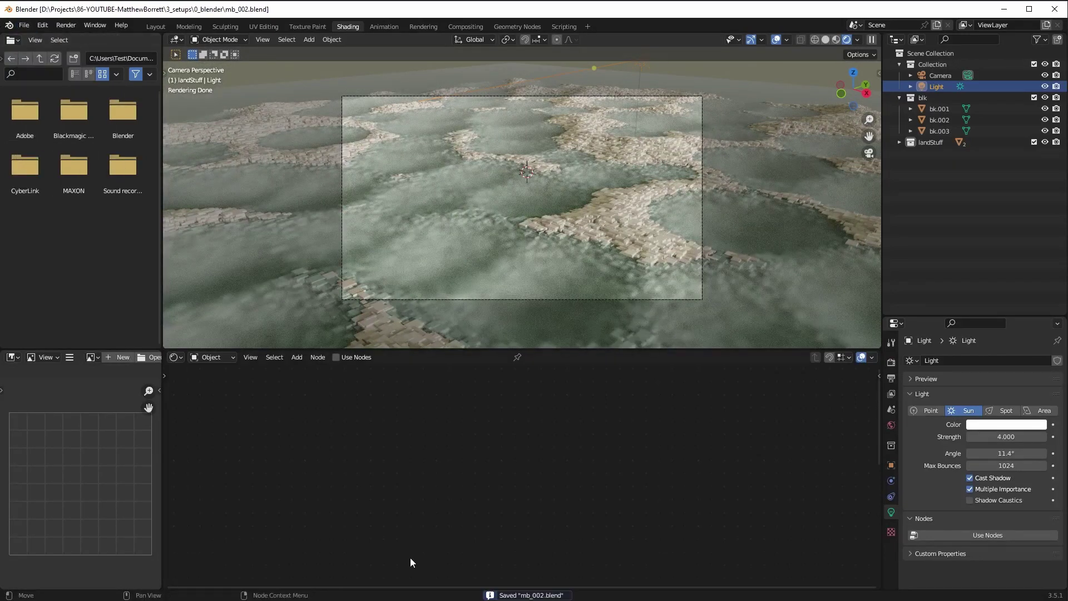
In the Modeling workspace, split off an Asset Browser area below the viewport and show its CityBits catalog
{"action": "left_click", "coordinate": [190, 26]}
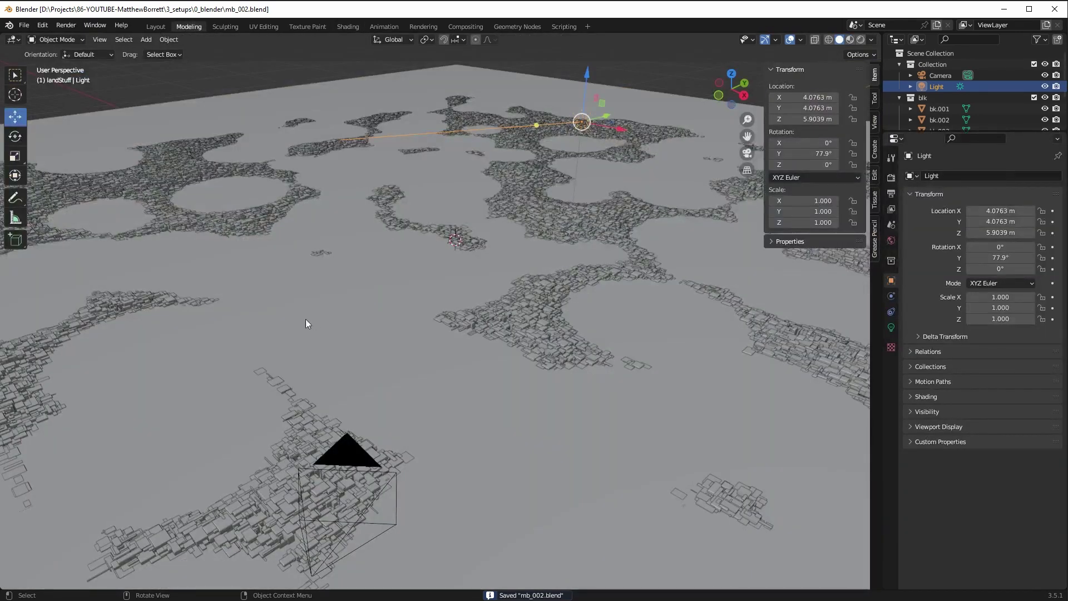
{"action": "mouse_move", "coordinate": [300, 362]}
{"action": "middle_mouse_down"}
{"action": "mouse_move", "coordinate": [325, 358]}
{"action": "mouse_move", "coordinate": [305, 333]}
{"action": "mouse_move", "coordinate": [310, 342]}
{"action": "mouse_move", "coordinate": [316, 331]}
{"action": "mouse_move", "coordinate": [302, 344]}
{"action": "middle_mouse_up"}
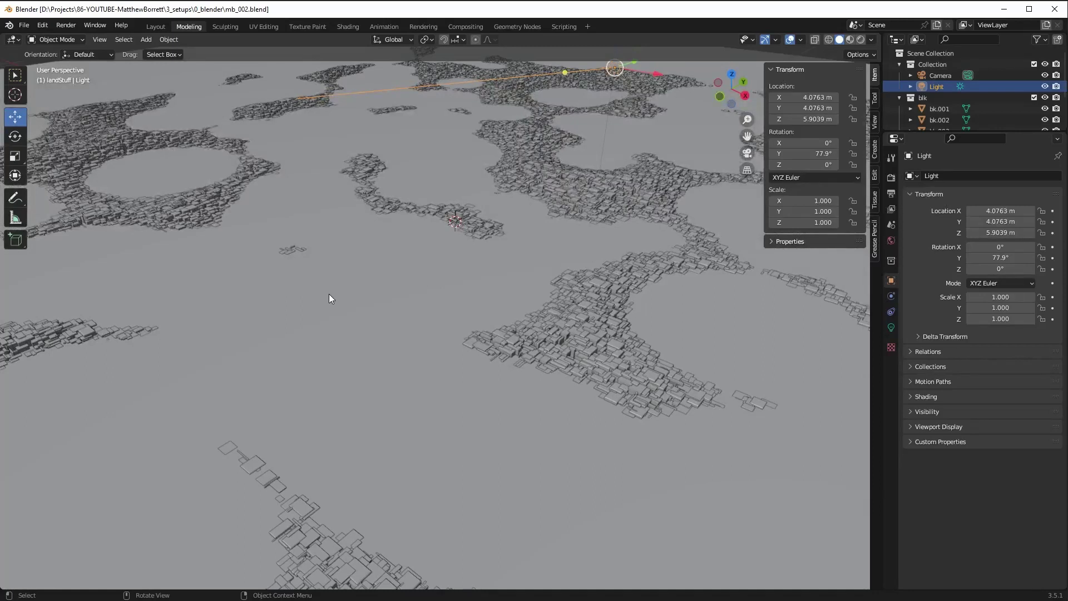
{"action": "middle_click_drag", "start_coordinate": [272, 404], "coordinate": [236, 307]}
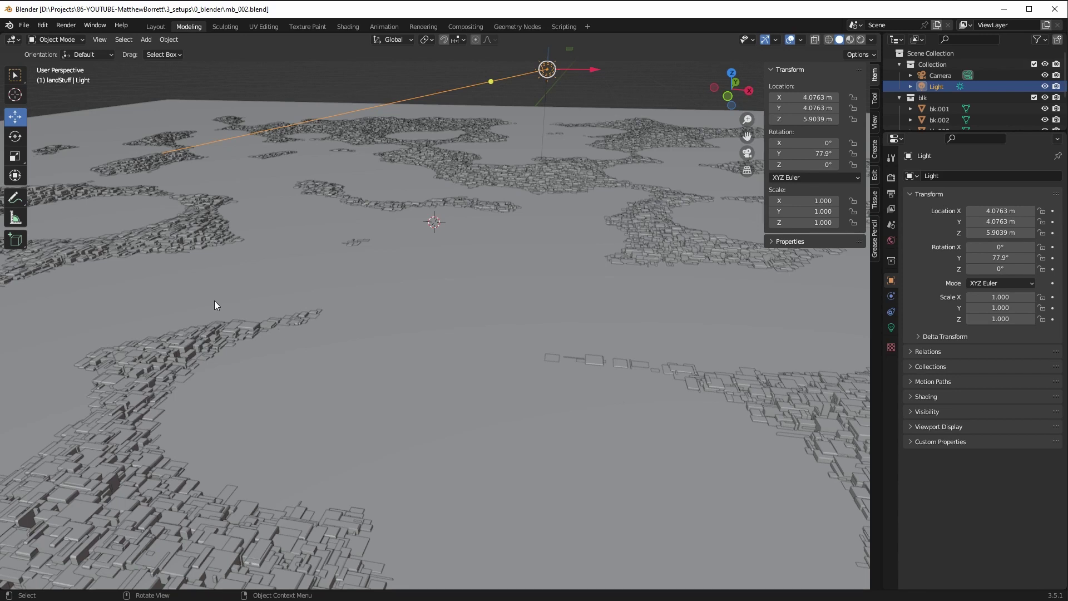
{"action": "middle_click_drag", "start_coordinate": [358, 369], "coordinate": [859, 590]}
{"action": "left_click_drag", "start_coordinate": [859, 590], "coordinate": [859, 440]}
{"action": "left_click", "coordinate": [12, 446]}
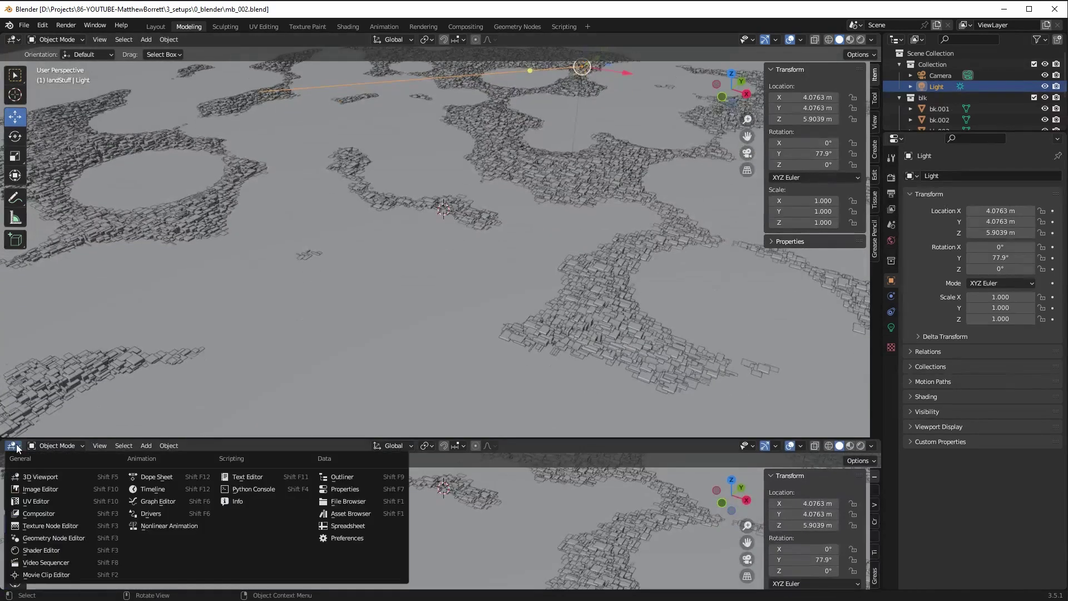
{"action": "left_click", "coordinate": [356, 516]}
{"action": "left_click", "coordinate": [32, 494]}
Place domeBuilding, towerDome and religiusBuilding assets on the block islands, lowering a domeBuilding along Z
{"action": "left_click_drag", "start_coordinate": [164, 487], "coordinate": [198, 212]}
{"action": "left_click_drag", "start_coordinate": [584, 483], "coordinate": [605, 258]}
{"action": "left_click_drag", "start_coordinate": [224, 484], "coordinate": [239, 100]}
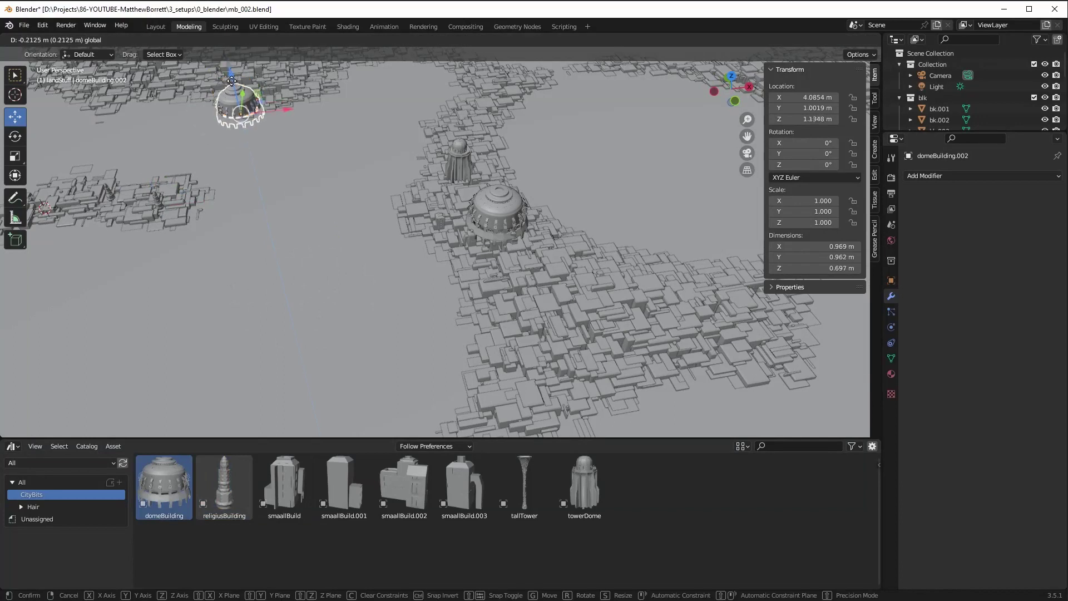
{"action": "left_click_drag", "start_coordinate": [584, 484], "coordinate": [120, 178]}
{"action": "left_click_drag", "start_coordinate": [249, 82], "coordinate": [250, 86]}
{"action": "middle_click_drag", "start_coordinate": [250, 86], "coordinate": [267, 251]}
{"action": "left_click_drag", "start_coordinate": [224, 484], "coordinate": [239, 242]}
{"action": "left_click", "coordinate": [240, 241]}
Add smaallBuild.001, smaallBuild.002, religiusBuilding and towerDome assets to fill out the settlement
{"action": "middle_click_drag", "start_coordinate": [240, 241], "coordinate": [288, 333]}
{"action": "left_click_drag", "start_coordinate": [344, 484], "coordinate": [366, 208]}
{"action": "left_click_drag", "start_coordinate": [405, 484], "coordinate": [300, 311]}
{"action": "left_click_drag", "start_coordinate": [225, 484], "coordinate": [195, 273]}
{"action": "left_click_drag", "start_coordinate": [584, 484], "coordinate": [353, 245]}
Pack more small buildings around the settlement, along with another towerDome and religiusBuilding
{"action": "left_click_drag", "start_coordinate": [404, 484], "coordinate": [376, 325]}
{"action": "left_click_drag", "start_coordinate": [344, 484], "coordinate": [406, 312]}
{"action": "left_click_drag", "start_coordinate": [404, 484], "coordinate": [328, 342]}
{"action": "left_click_drag", "start_coordinate": [584, 484], "coordinate": [425, 274]}
{"action": "left_click_drag", "start_coordinate": [284, 484], "coordinate": [265, 382]}
{"action": "left_click_drag", "start_coordinate": [224, 484], "coordinate": [219, 325]}
{"action": "left_click", "coordinate": [220, 325]}
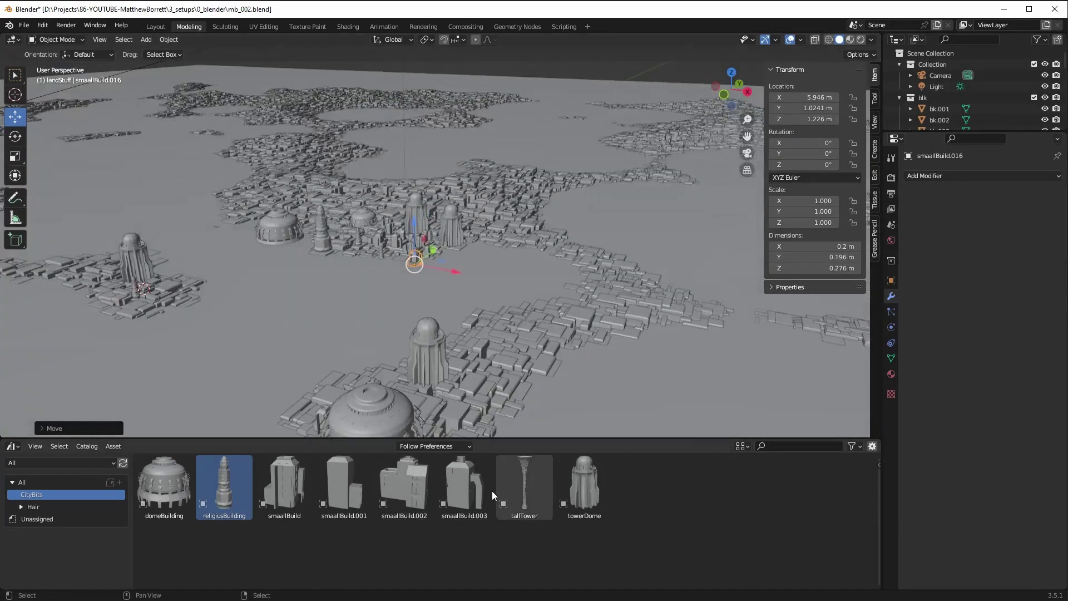
Place two tallTower assets on the islands, scaling the first one after placing it
{"action": "left_click_drag", "start_coordinate": [524, 484], "coordinate": [502, 368]}
{"action": "left_click", "coordinate": [528, 323]}
{"action": "key", "text": "s"}
{"action": "left_click", "coordinate": [612, 389]}
{"action": "left_click_drag", "start_coordinate": [525, 484], "coordinate": [292, 167]}
Select the water plane and, in the Shading workspace, shift its Base Color to light blue with hue 0.560 and saturation 0.5
{"action": "left_click", "coordinate": [309, 86]}
{"action": "left_click", "coordinate": [347, 26]}
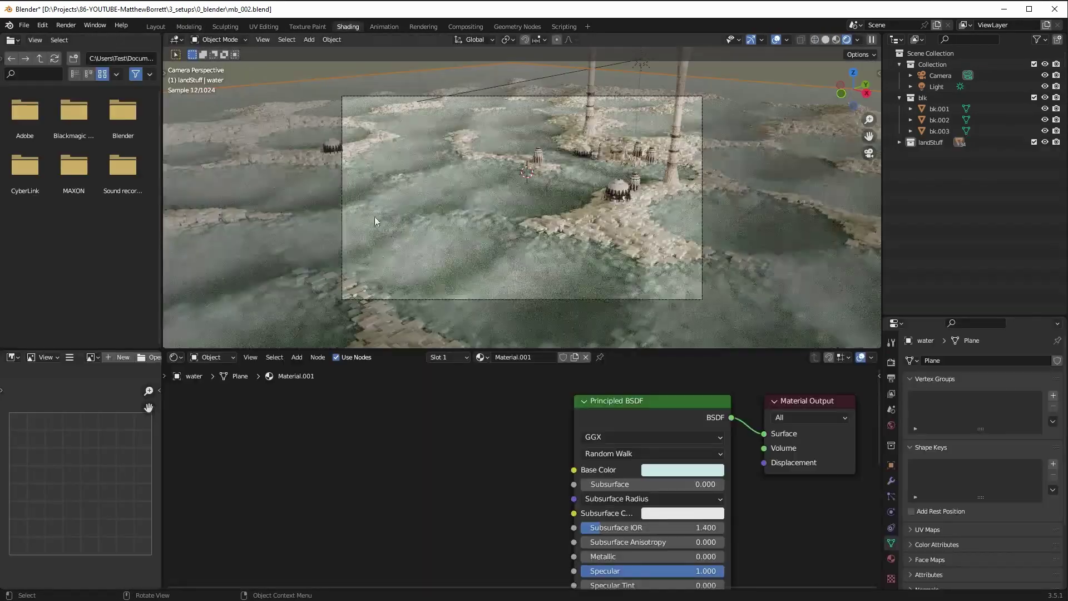
{"action": "left_click", "coordinate": [683, 470]}
{"action": "left_click_drag", "start_coordinate": [693, 410], "coordinate": [681, 409]}
{"action": "left_click", "coordinate": [670, 470]}
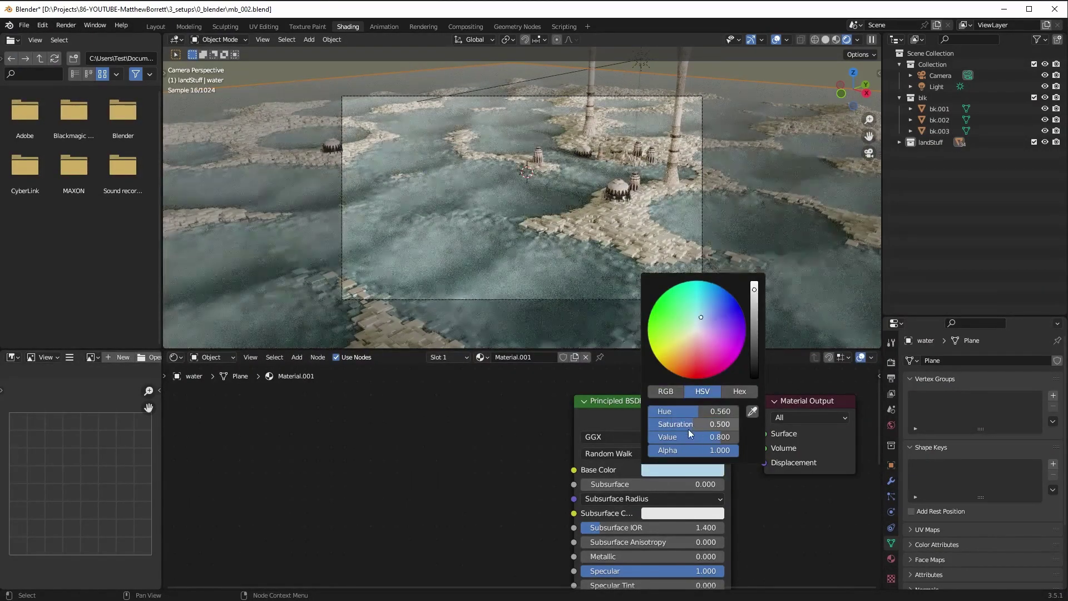
Return to the Modeling workspace and add small buildings and a towerDome to the nearer block island
{"action": "left_click", "coordinate": [192, 26]}
{"action": "left_click_drag", "start_coordinate": [454, 503], "coordinate": [478, 390]}
{"action": "left_click_drag", "start_coordinate": [295, 467], "coordinate": [581, 381]}
{"action": "left_click_drag", "start_coordinate": [584, 484], "coordinate": [605, 346]}
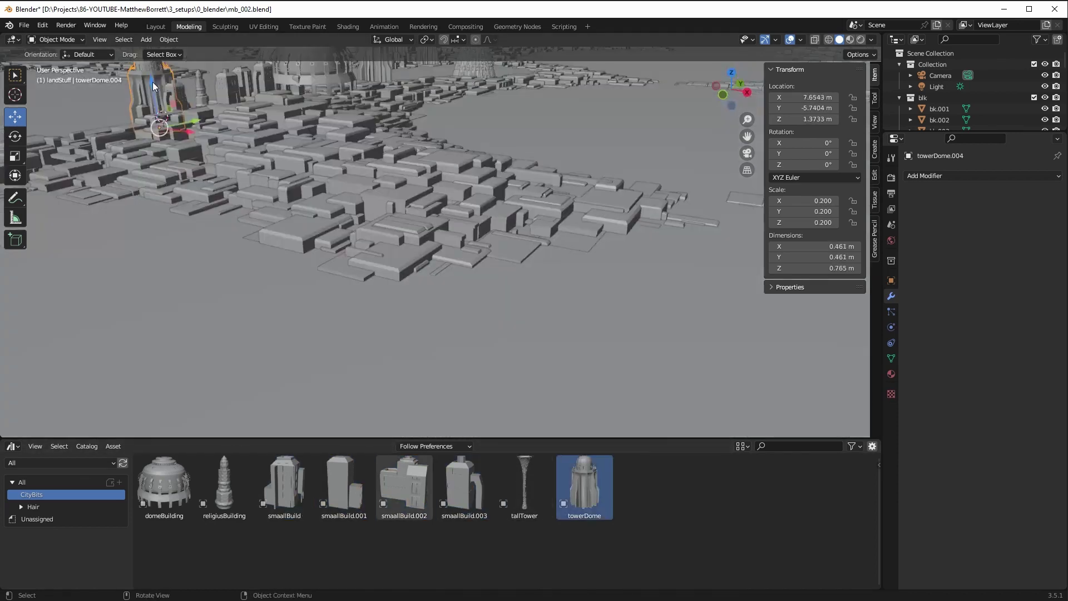
Place a domeBuilding among the nearer buildings, resize it uniformly, and adjust its height along Z
{"action": "left_click_drag", "start_coordinate": [164, 484], "coordinate": [478, 311]}
{"action": "key", "text": "s"}
{"action": "left_click", "coordinate": [500, 400]}
{"action": "key", "text": "s"}
{"action": "key", "text": "z"}
{"action": "left_click", "coordinate": [480, 397]}
Place another domeBuilding in the water beside the island and lower it until only its cap stands above the surface
{"action": "left_click_drag", "start_coordinate": [164, 484], "coordinate": [266, 231]}
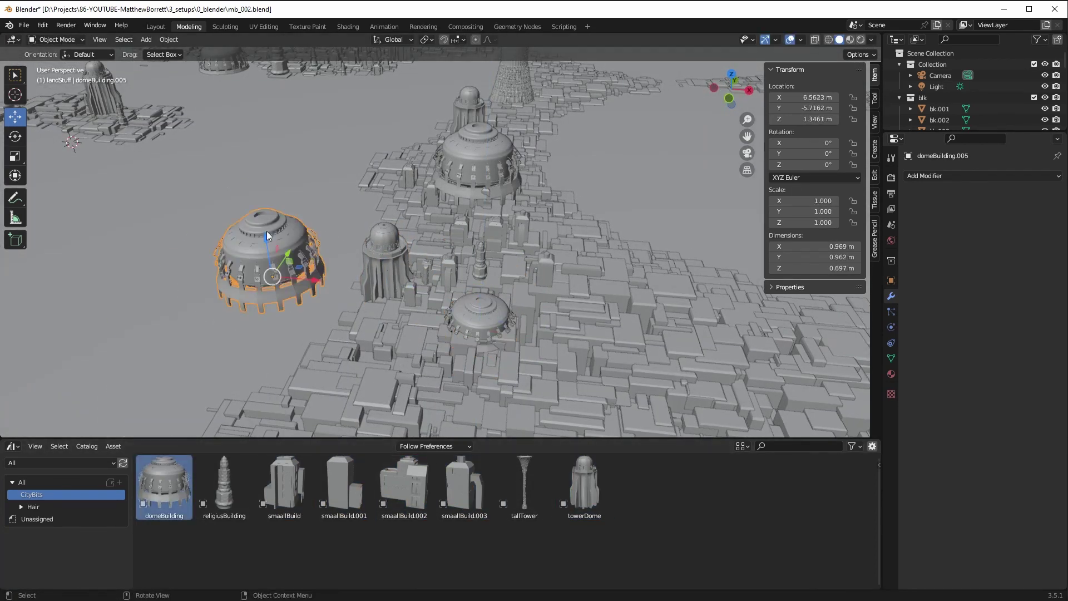
{"action": "scroll", "coordinate": [275, 288], "scroll_direction": "up", "scroll_amount": 8}
{"action": "key", "text": "g"}
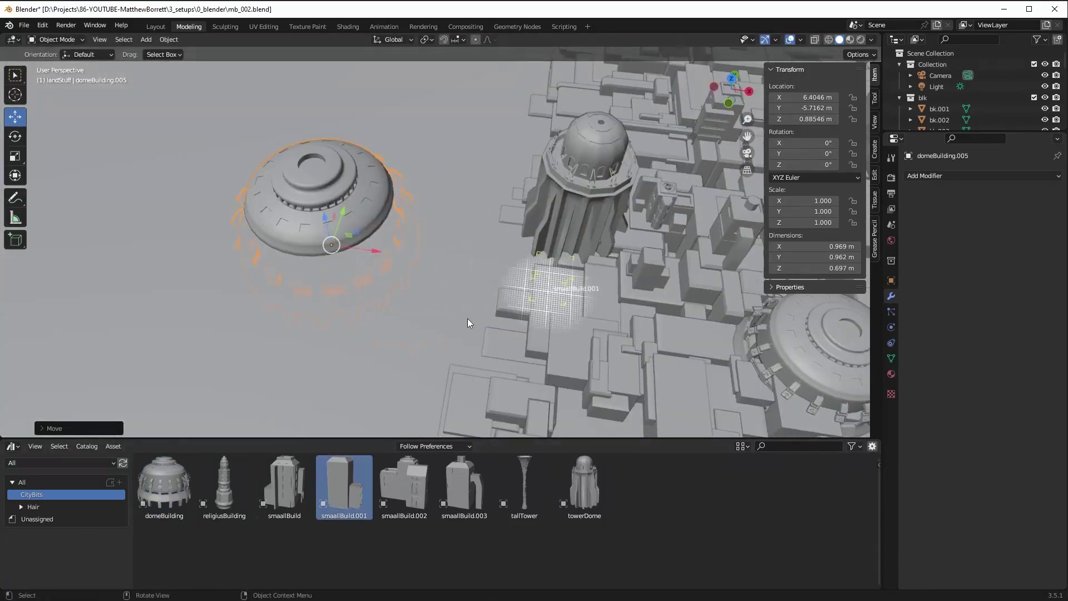
Add religiusBuilding and towerDome assets along the island's edge, and scale a new domeBuilding there to 0.268
{"action": "left_click_drag", "start_coordinate": [224, 484], "coordinate": [514, 290]}
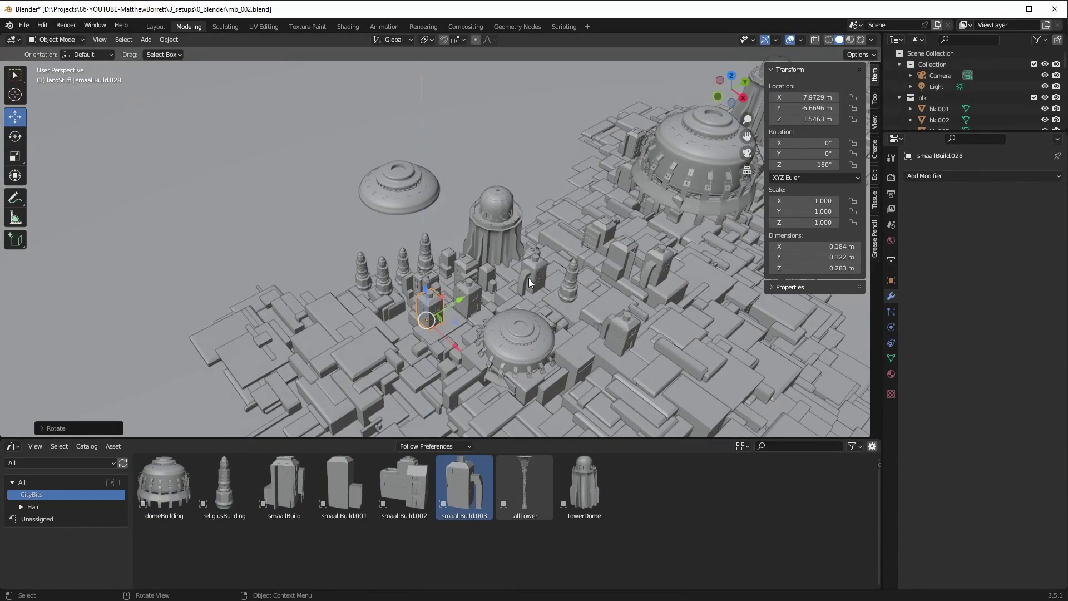
{"action": "left_click", "coordinate": [583, 486]}
{"action": "left_click_drag", "start_coordinate": [581, 486], "coordinate": [334, 301]}
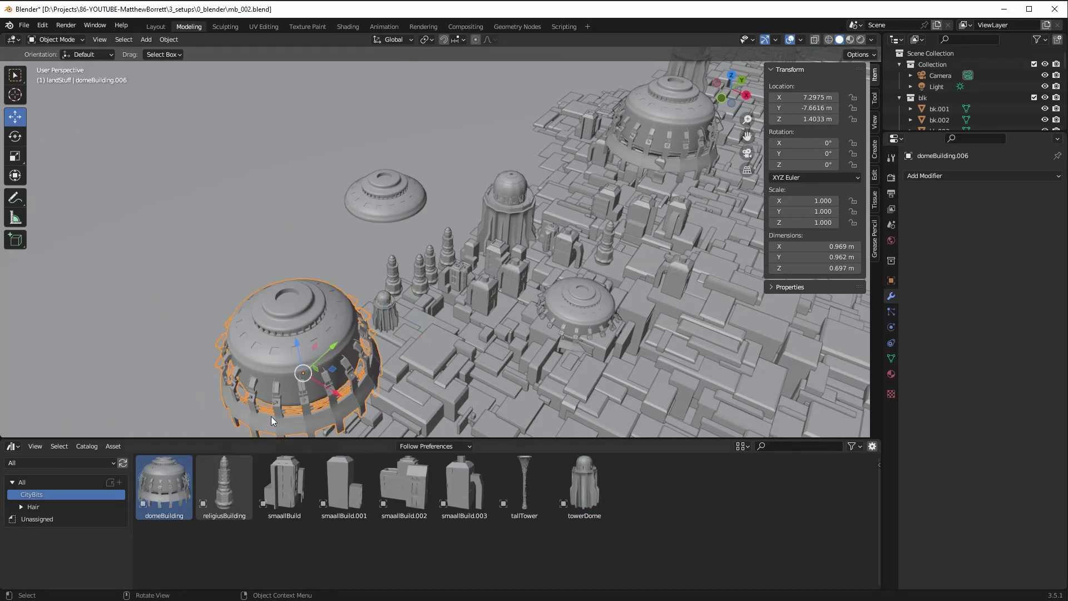
{"action": "key", "text": "s"}
{"action": "left_click", "coordinate": [308, 362]}
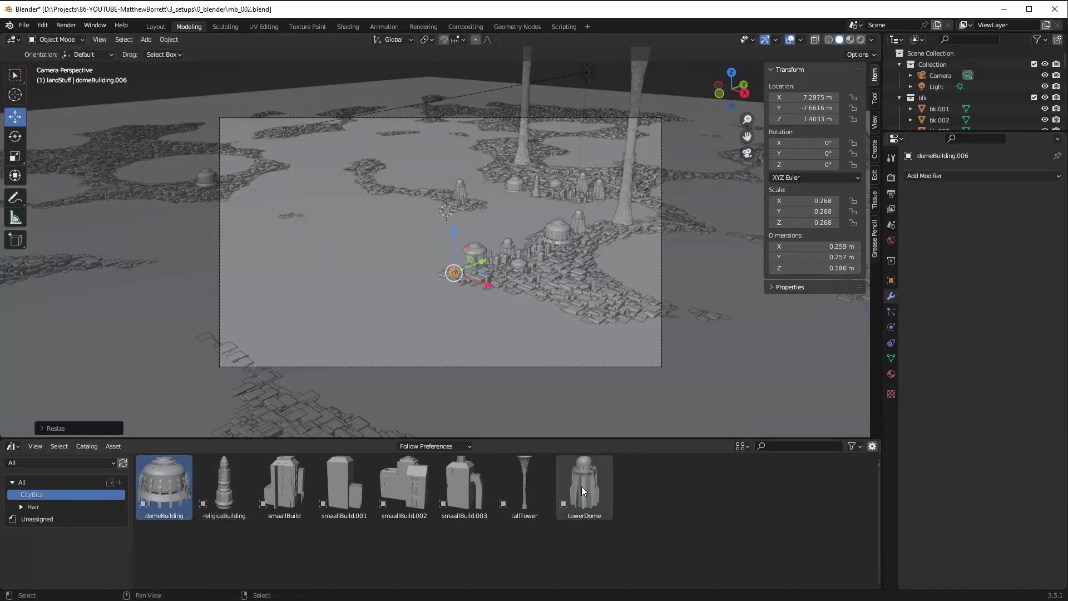
In the camera view, place towerDome assets on the open water and near the frame's lower corner, plus a small building on the island
{"action": "left_click_drag", "start_coordinate": [582, 486], "coordinate": [287, 210]}
{"action": "left_click_drag", "start_coordinate": [285, 484], "coordinate": [232, 346]}
{"action": "left_click_drag", "start_coordinate": [464, 484], "coordinate": [531, 277]}
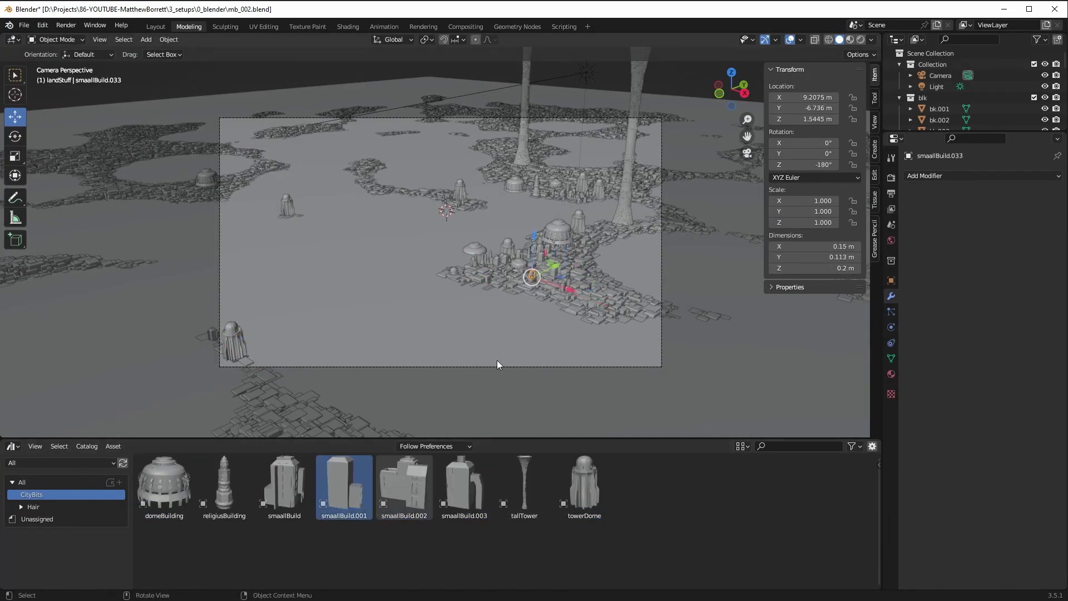
Switch to the Shading workspace and bring up the reference image IMG_1653.jpeg beside the rendered camera view
{"action": "left_click", "coordinate": [352, 28]}
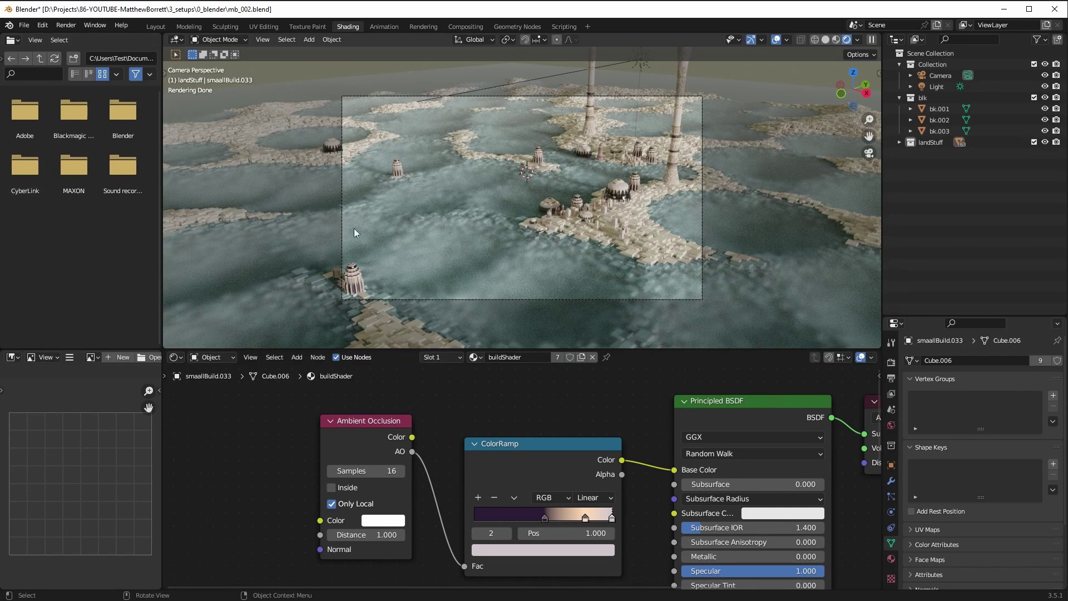
{"action": "middle_click_drag", "start_coordinate": [354, 228], "coordinate": [529, 247], "text": "shift"}
{"action": "left_click_drag", "start_coordinate": [0, 291], "coordinate": [309, 46]}
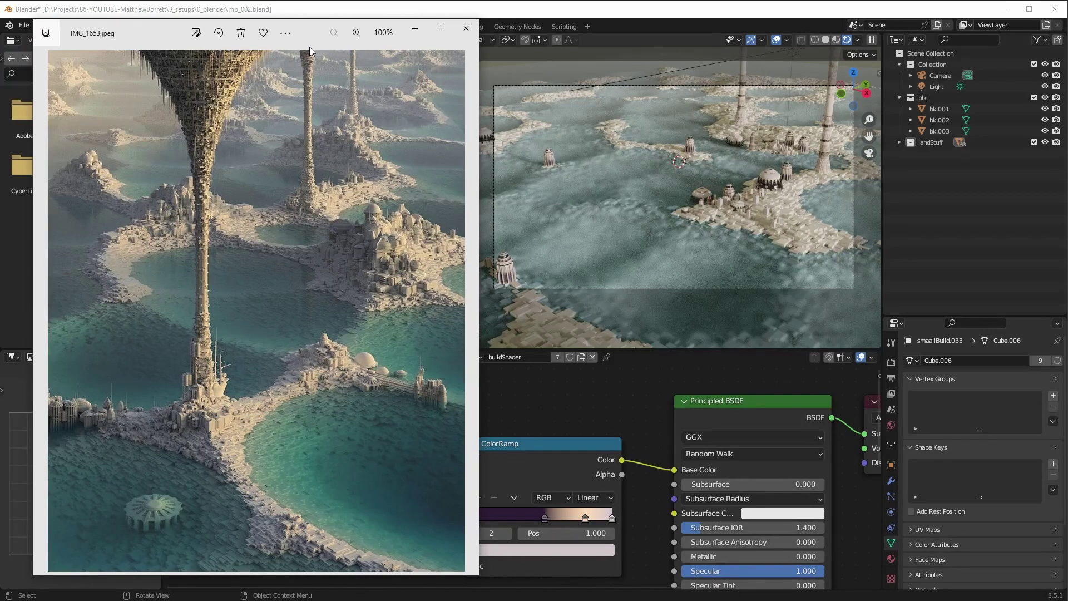
Increase the saturation of the water material's light blue Base Color and compare the result with the reference image
{"action": "left_click", "coordinate": [676, 265]}
{"action": "left_click", "coordinate": [632, 323]}
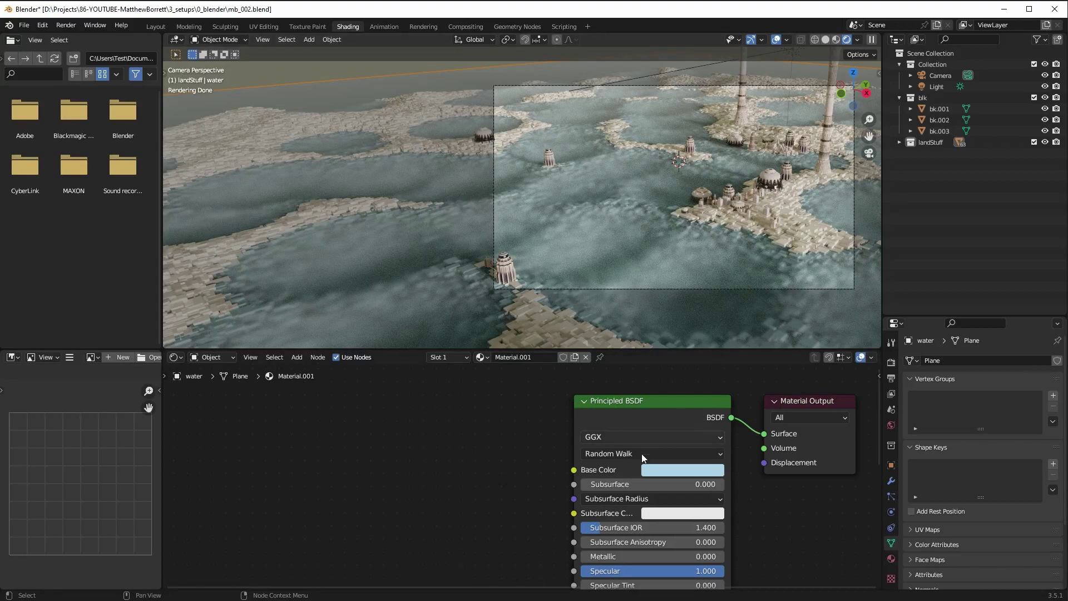
{"action": "left_click", "coordinate": [676, 470]}
{"action": "mouse_move", "coordinate": [699, 423]}
{"action": "left_mouse_down"}
{"action": "mouse_move", "coordinate": [709, 424]}
{"action": "mouse_move", "coordinate": [700, 421]}
{"action": "left_mouse_up"}
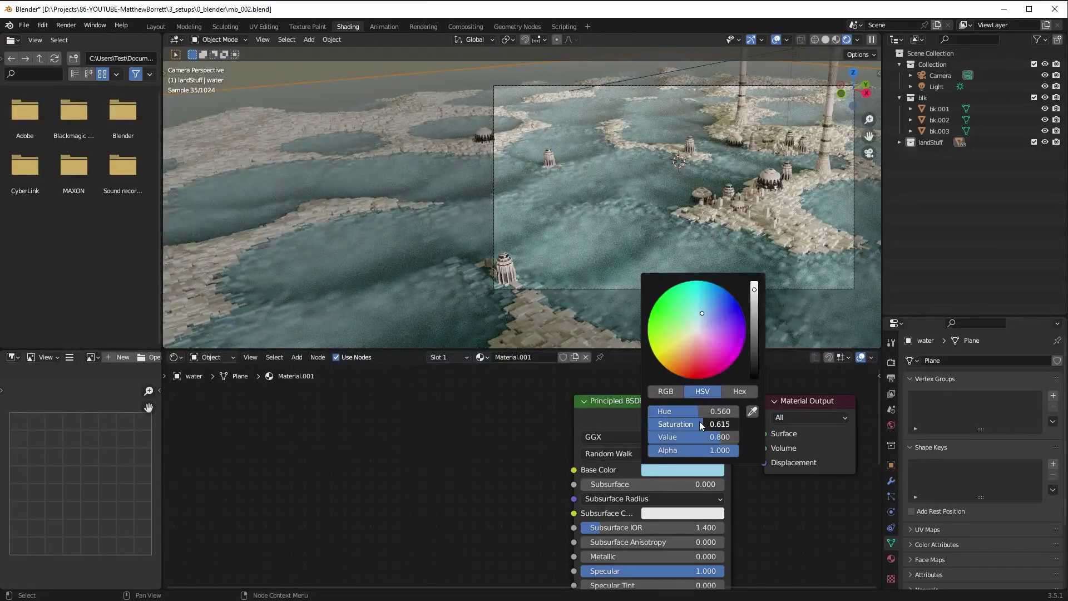
{"action": "left_click", "coordinate": [685, 471]}
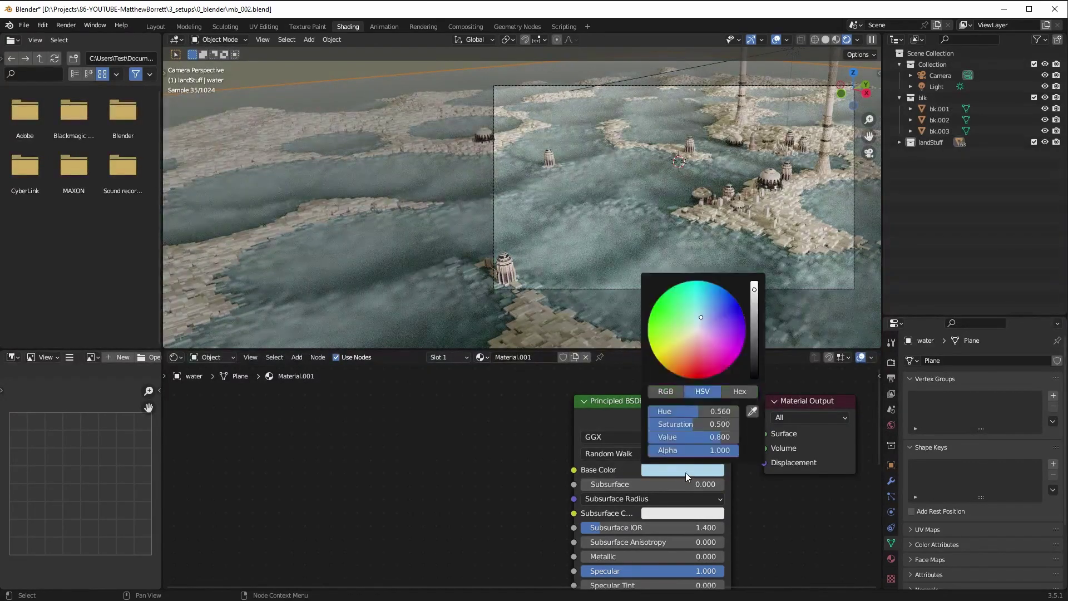
{"action": "double_click", "coordinate": [685, 424]}
{"action": "key", "text": "BackSpace"}
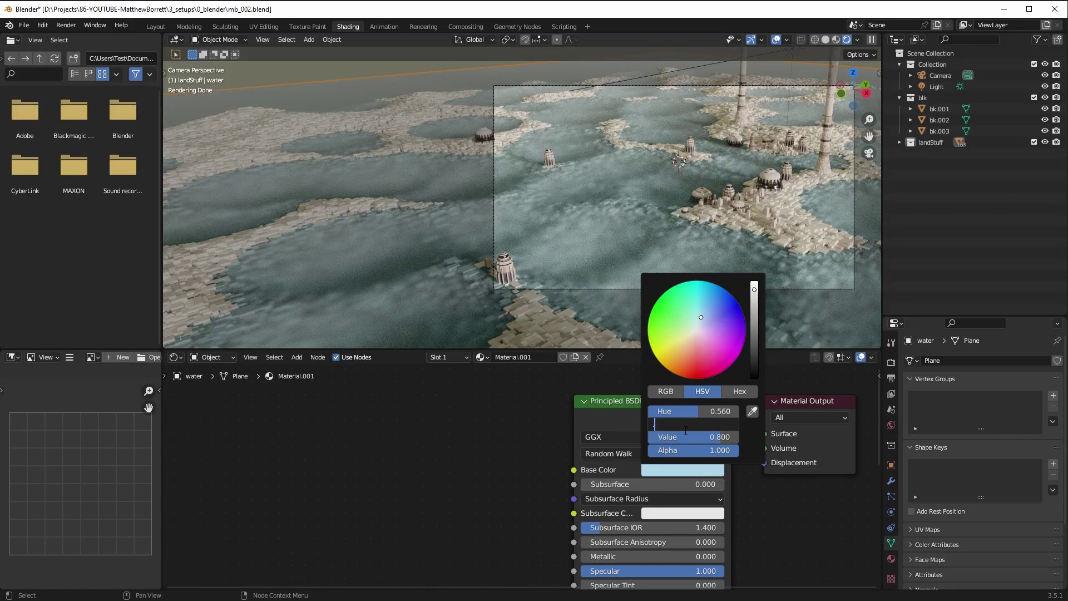
{"action": "type", "text": "0.8"}
{"action": "key", "text": "Return"}
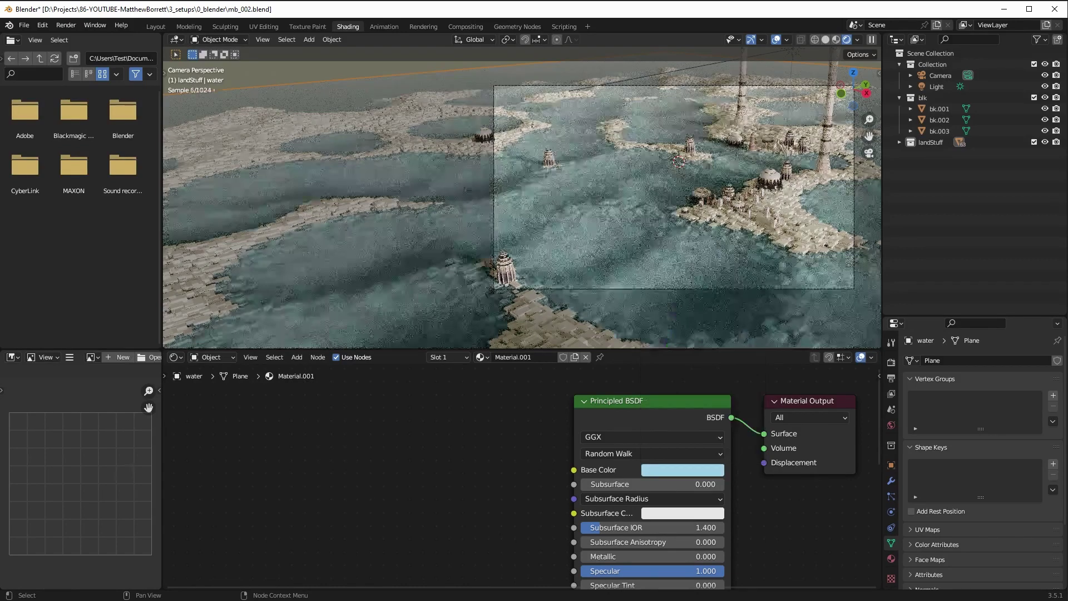
{"action": "key", "text": "alt+Tab"}
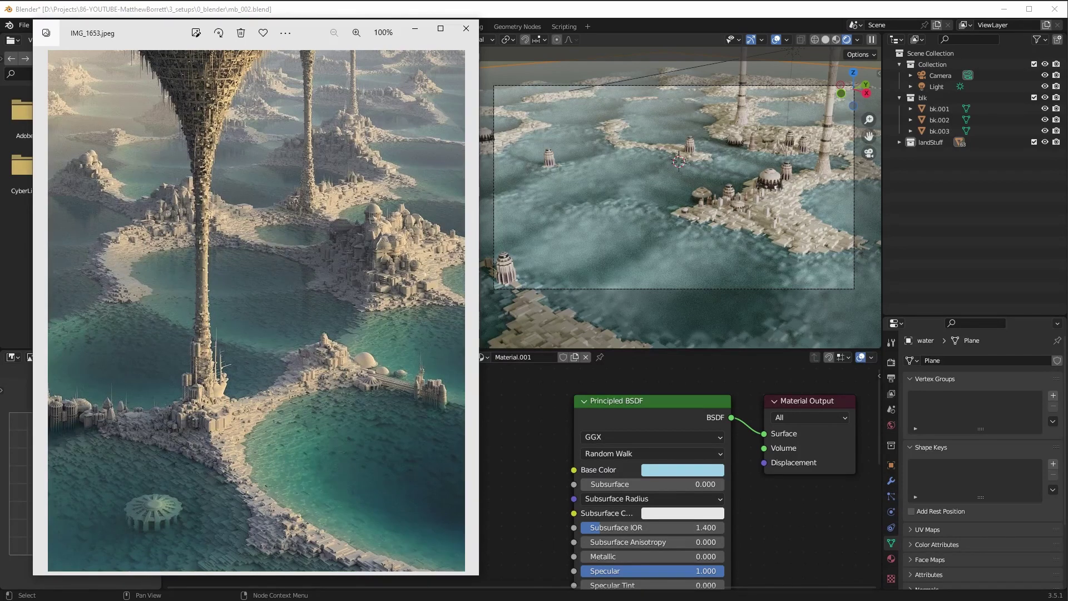
{"action": "left_click", "coordinate": [413, 29]}
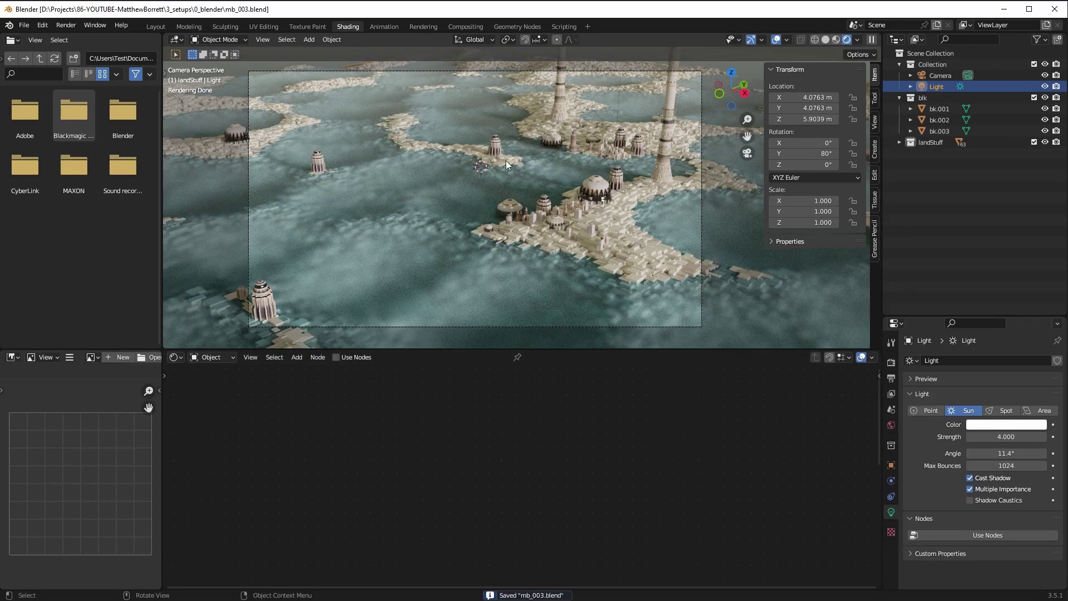
Render the current frame with Cycles on the CPU at 256 samples, without denoising, into slot 1
{"action": "left_click", "coordinate": [422, 27]}
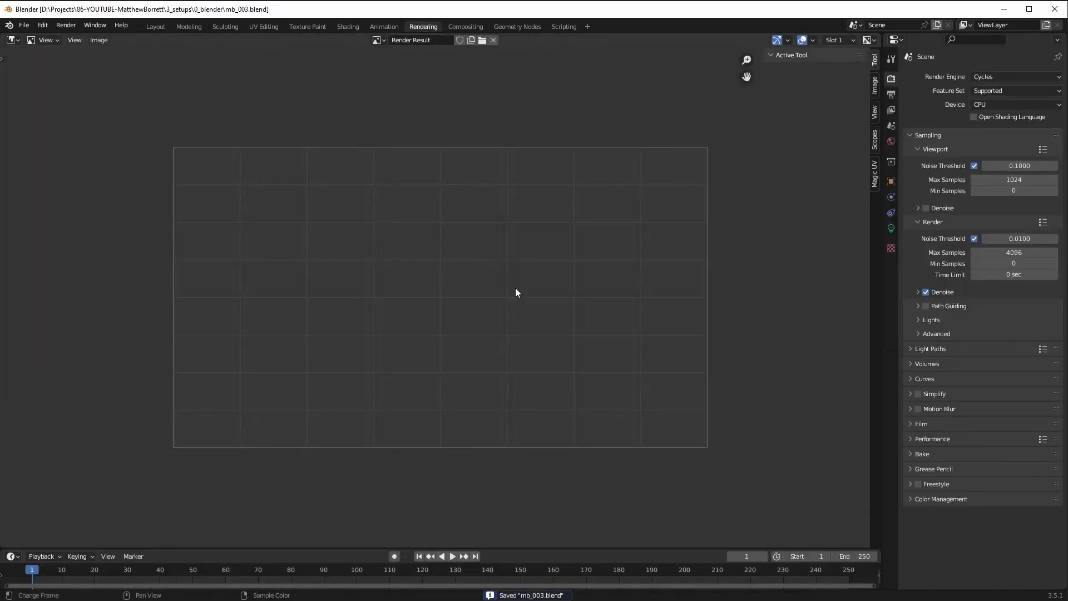
{"action": "key", "text": "F12"}
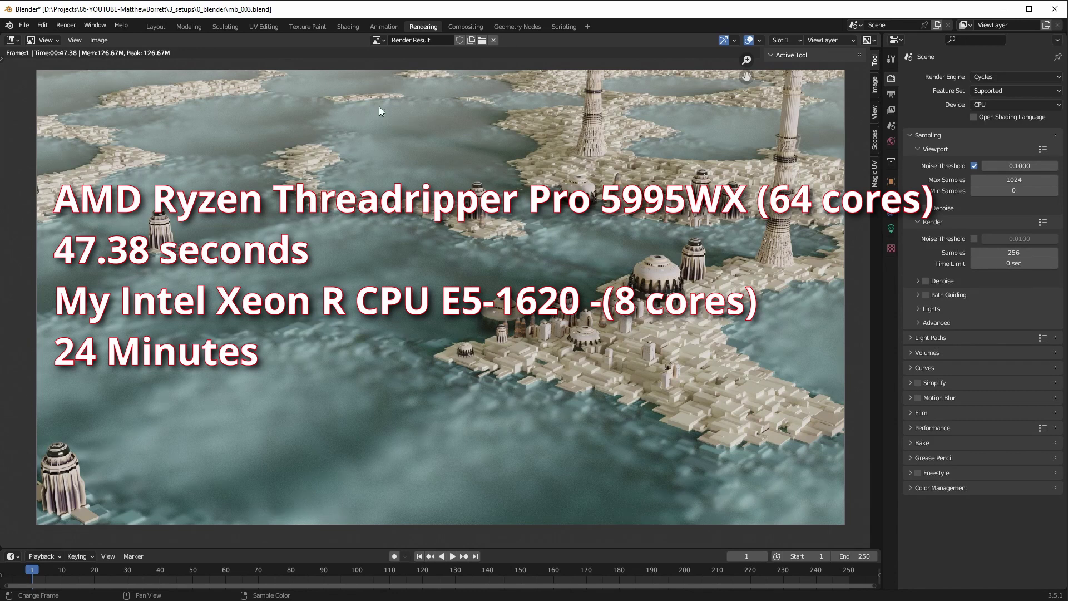
Switch to render slot 2, set the Cycles device to GPU Compute, and render the frame again
{"action": "left_click", "coordinate": [786, 41]}
{"action": "left_click", "coordinate": [789, 56]}
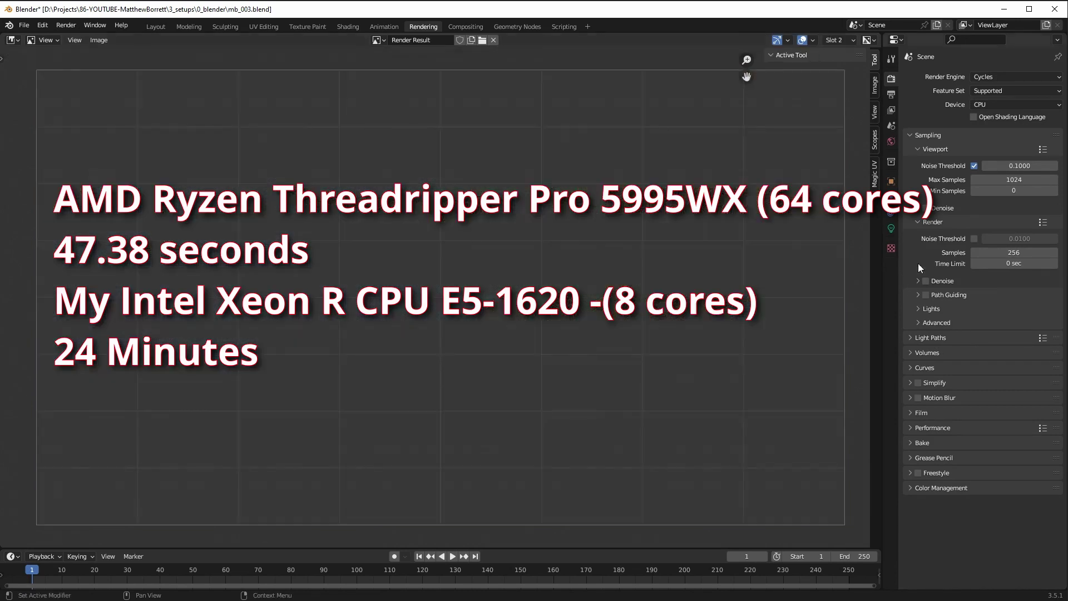
{"action": "left_click", "coordinate": [977, 104]}
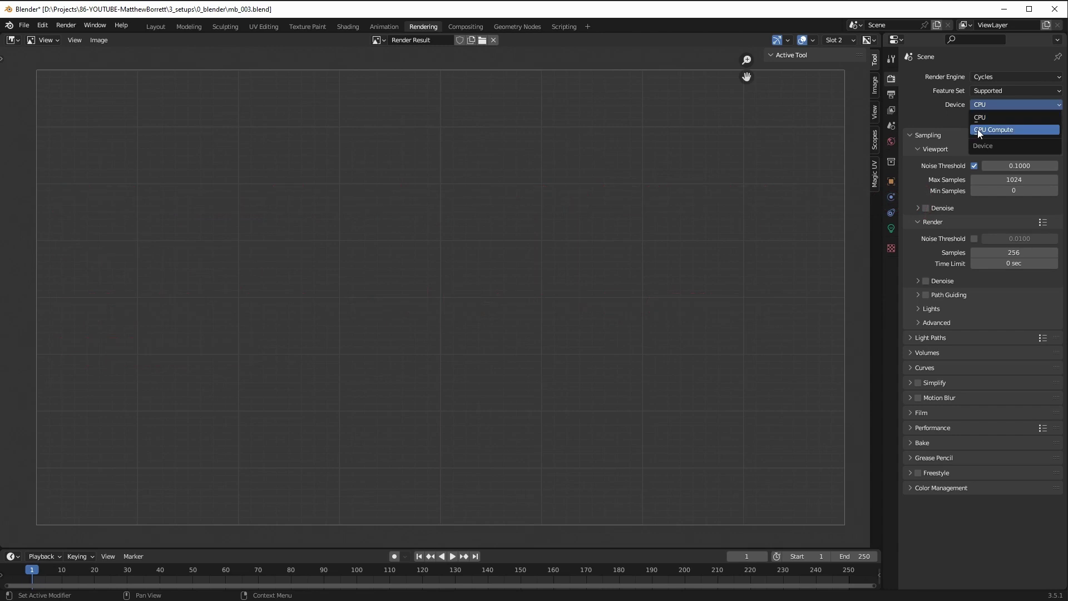
{"action": "left_click", "coordinate": [980, 131]}
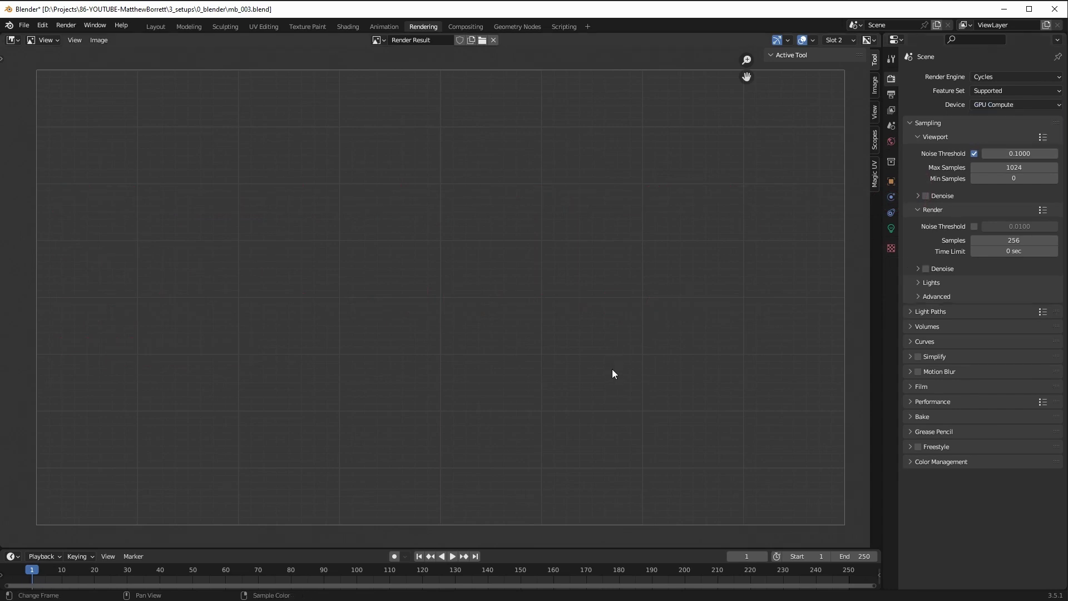
{"action": "key", "text": "F12"}
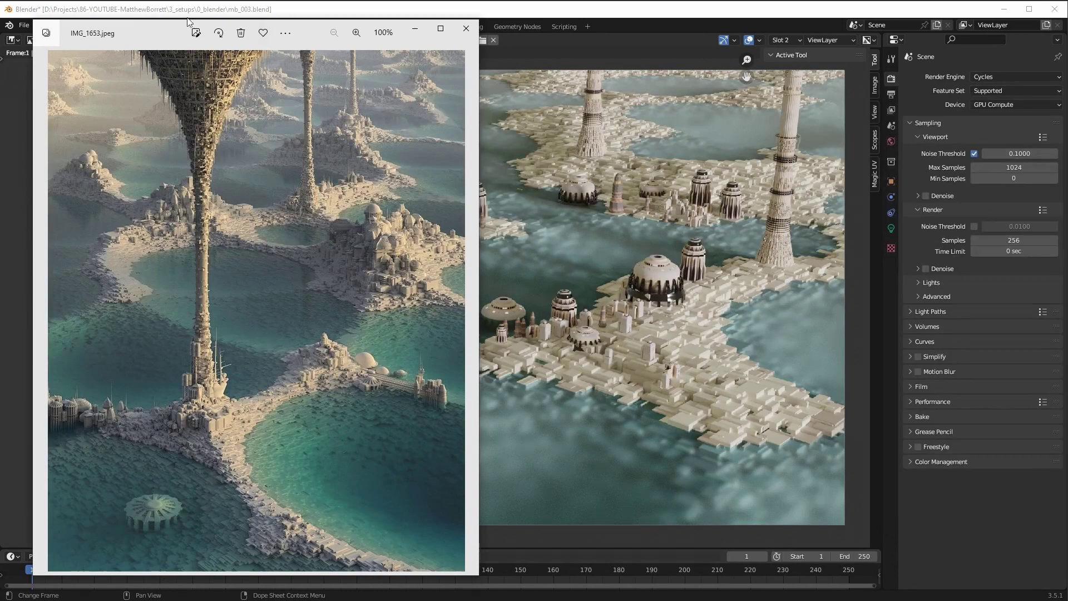
Resize and position the reference image IMG_1653.jpeg next to the finished render for comparison
{"action": "left_click_drag", "start_coordinate": [478, 20], "coordinate": [482, 40]}
{"action": "left_click_drag", "start_coordinate": [298, 51], "coordinate": [36, 35]}
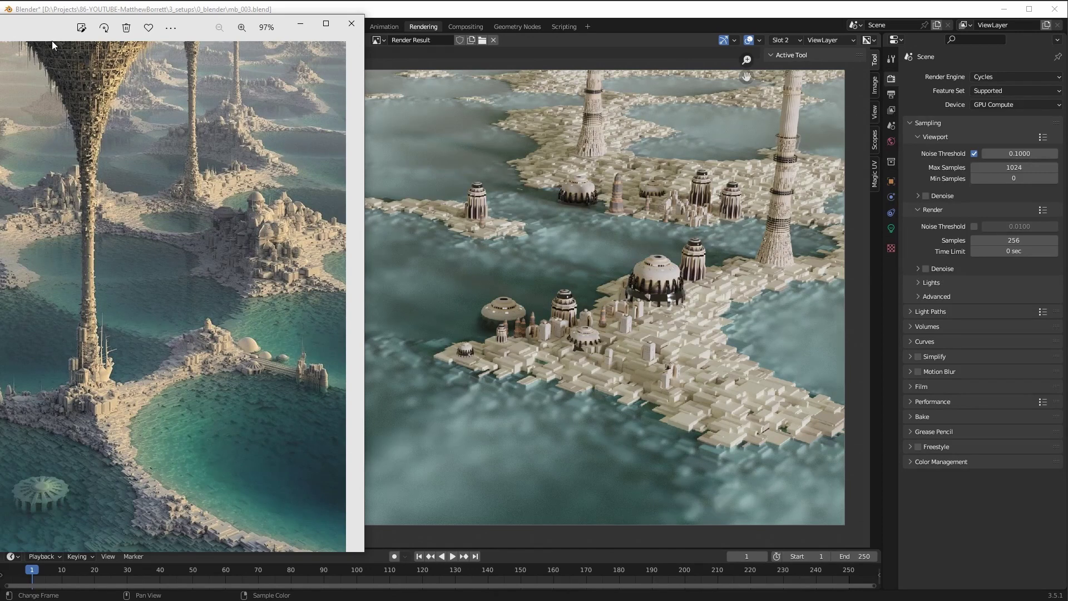
{"action": "left_click_drag", "start_coordinate": [54, 38], "coordinate": [149, 34]}
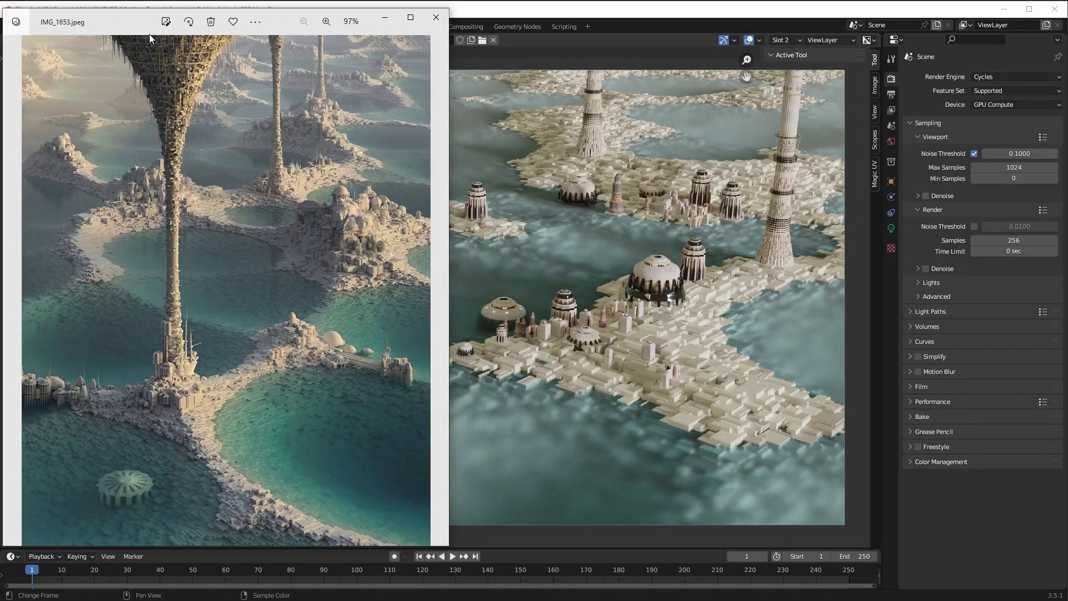